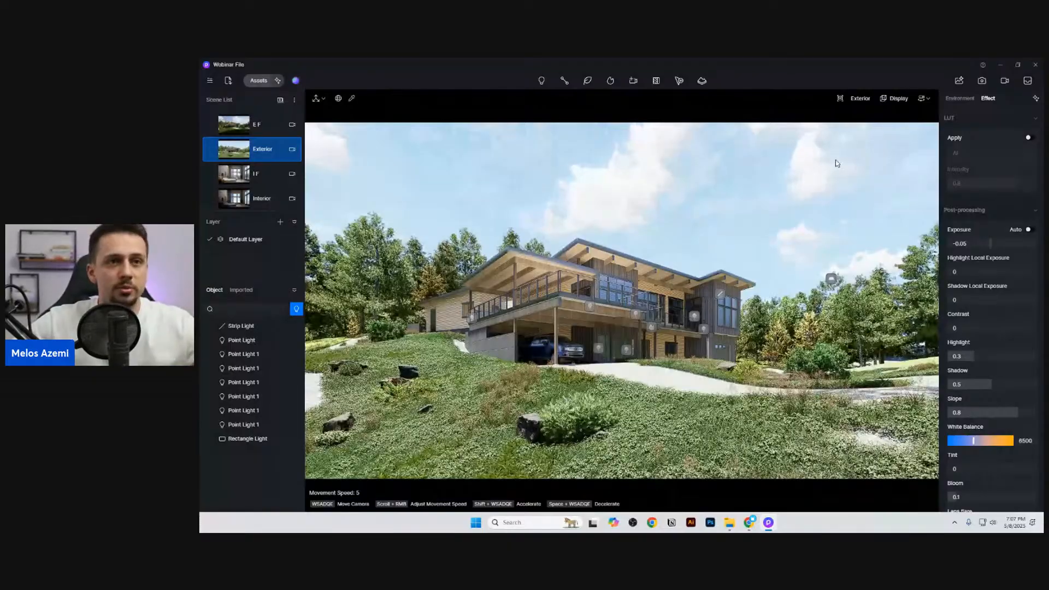
# Step: Move the Geo Sky sun to 02:25 PM and set the north offset to 34.5°
pyautogui.click(946, 98)
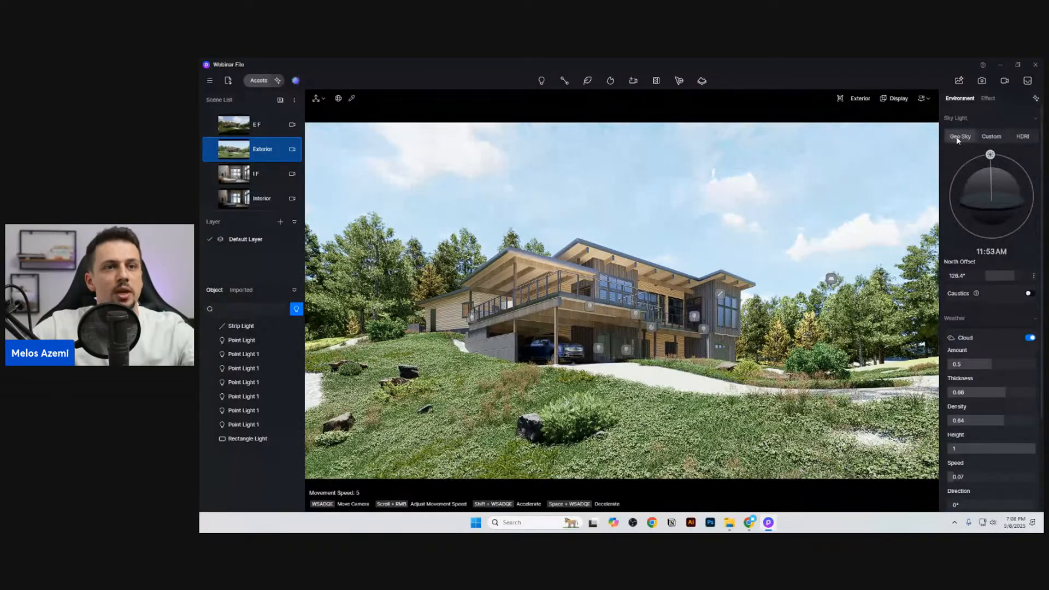
pyautogui.moveTo(991, 158); pyautogui.dragTo(1003, 177)
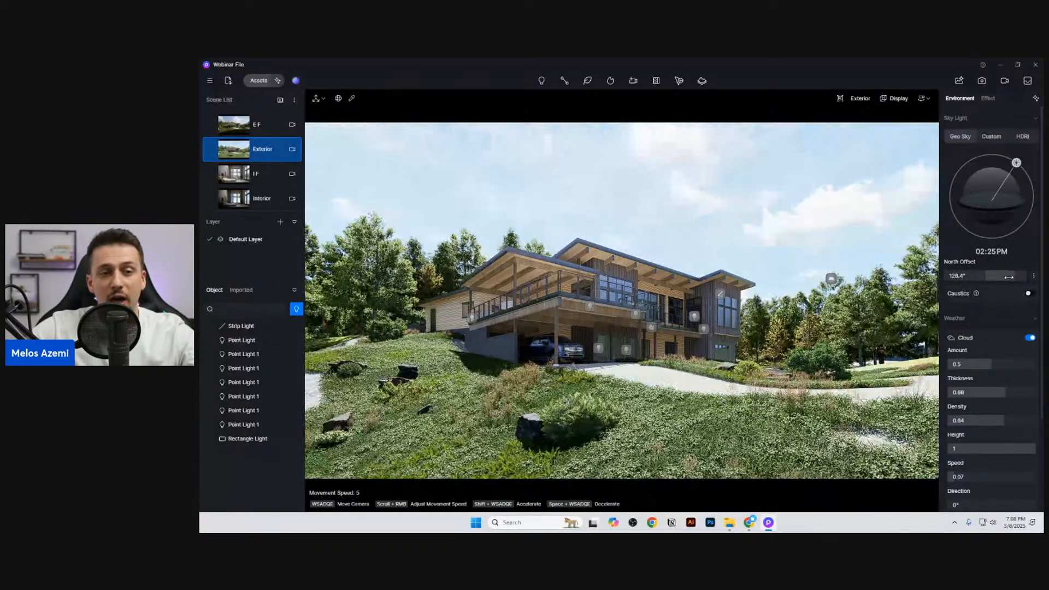
pyautogui.moveTo(1008, 277); pyautogui.dragTo(993, 282)
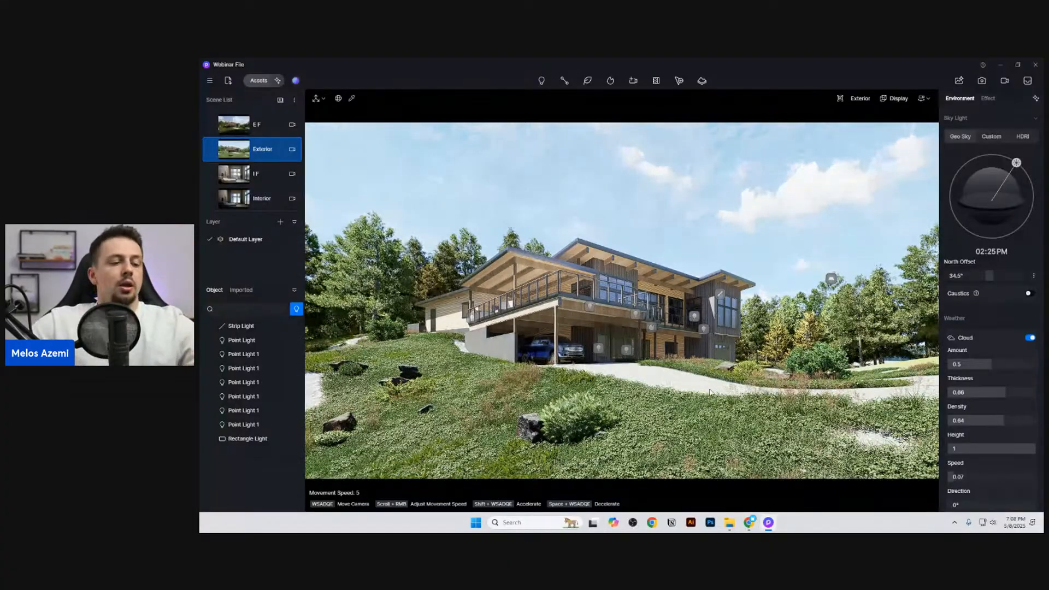
# Step: Examine the sunlight and shadows across the whole site from above and return to the saved Exterior scene
pyautogui.click(716, 319)
pyautogui.scroll(-10, 717, 319)
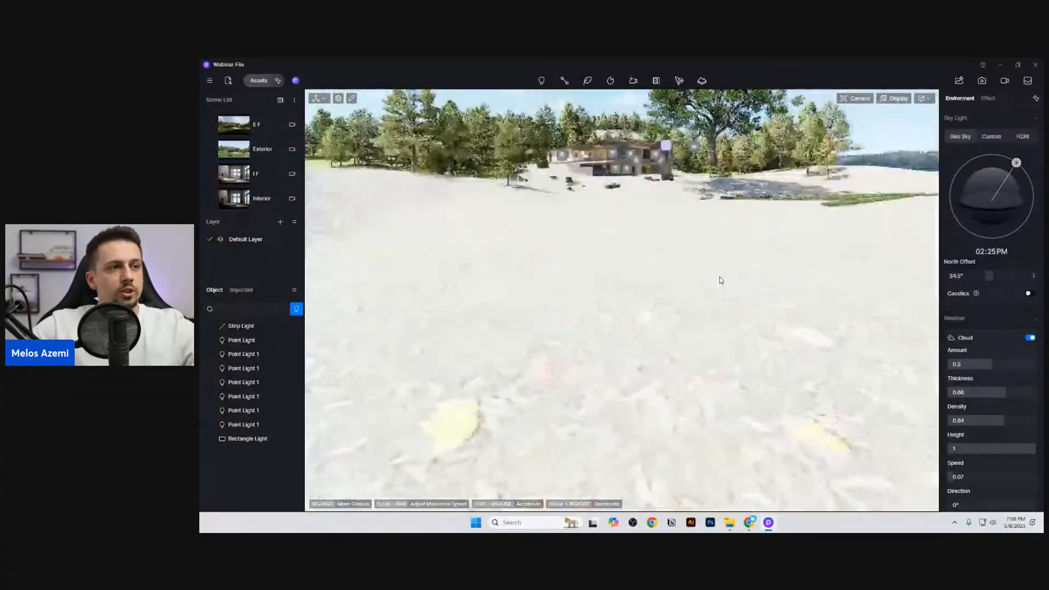
pyautogui.press('w')
pyautogui.press('e')
pyautogui.moveTo(720, 280); pyautogui.dragTo(637, 353, button='right')
pyautogui.press('s')
pyautogui.press('s')
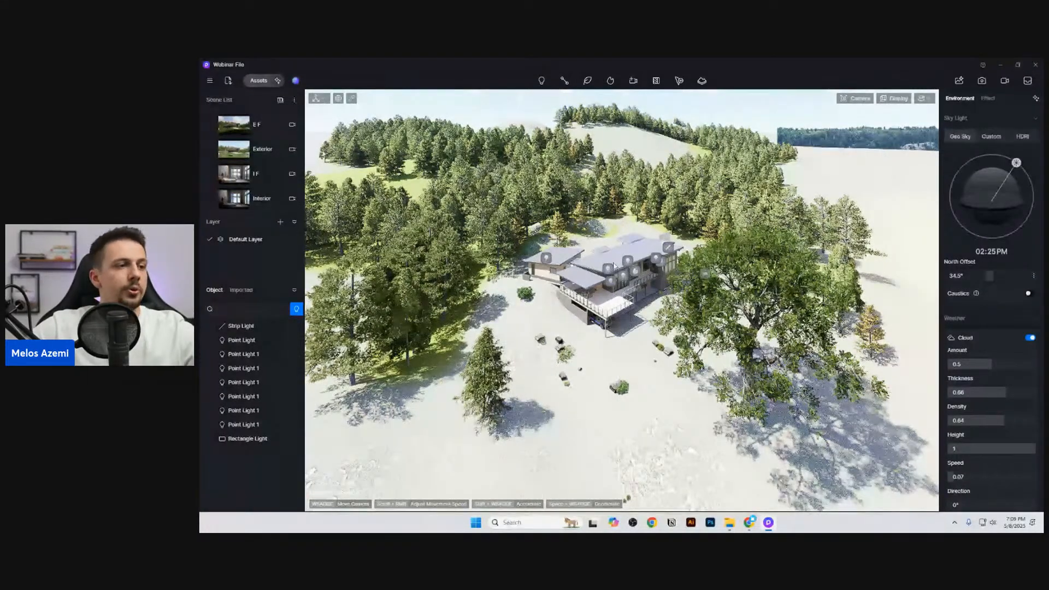
pyautogui.click(263, 149)
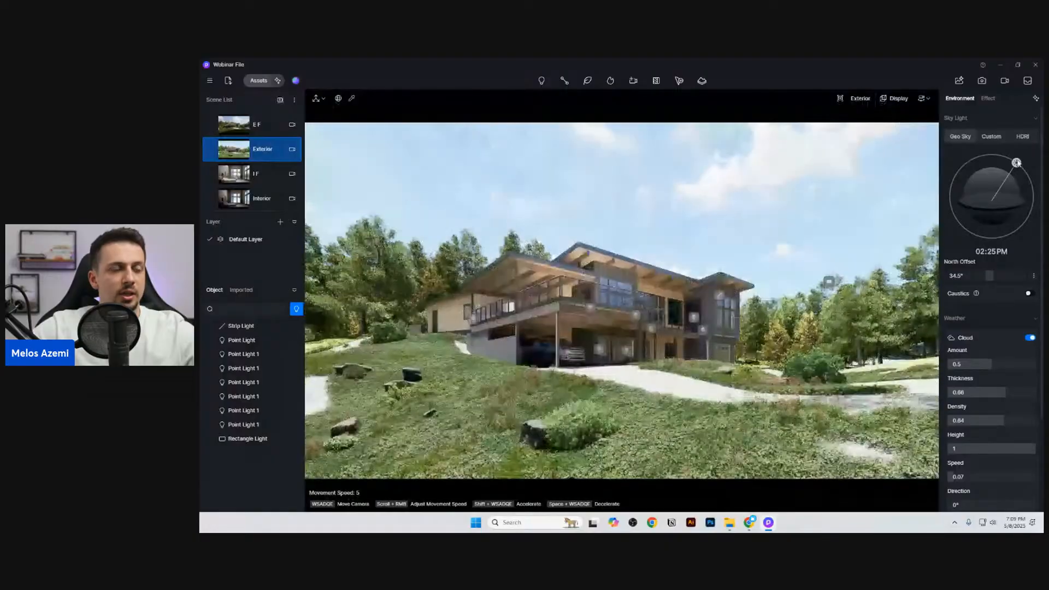
# Step: Move the Geo Sky sun to 07:49 AM and set the north offset to 42.1°
pyautogui.moveTo(1003, 162); pyautogui.dragTo(975, 193)
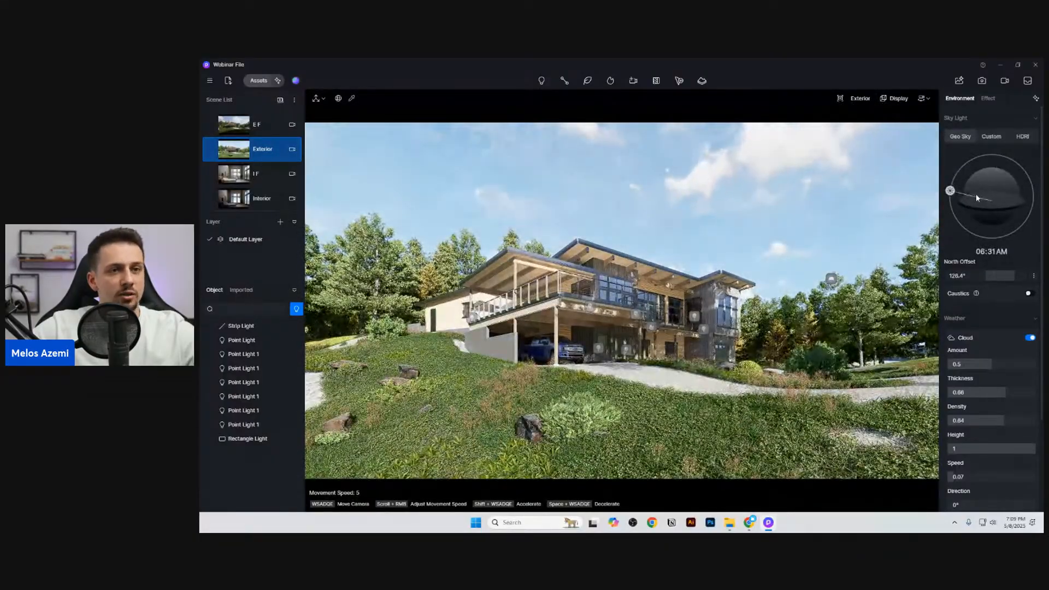
pyautogui.moveTo(977, 198); pyautogui.dragTo(980, 194)
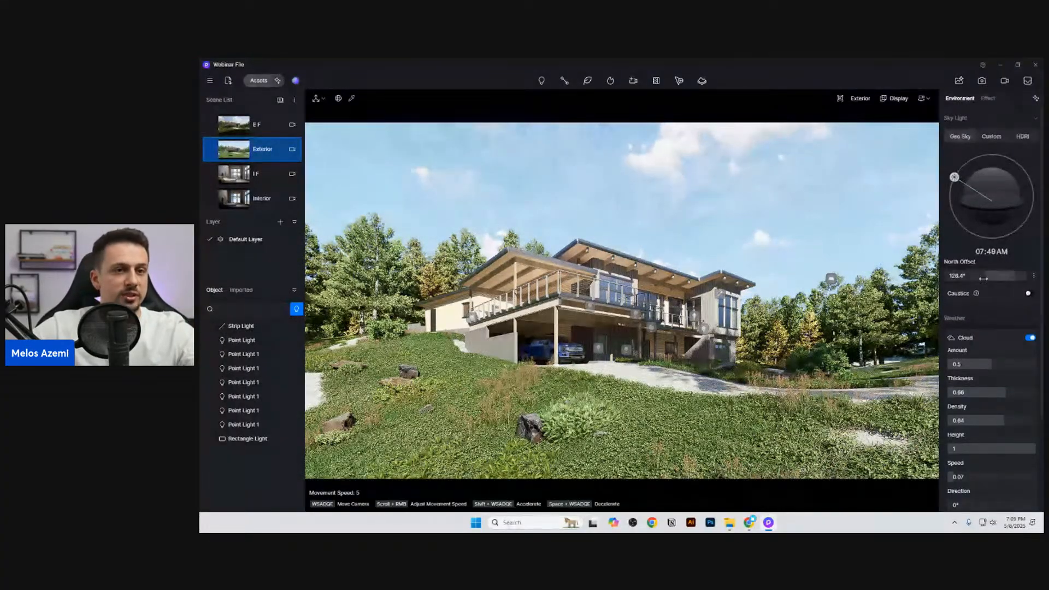
pyautogui.moveTo(1004, 278); pyautogui.dragTo(985, 277)
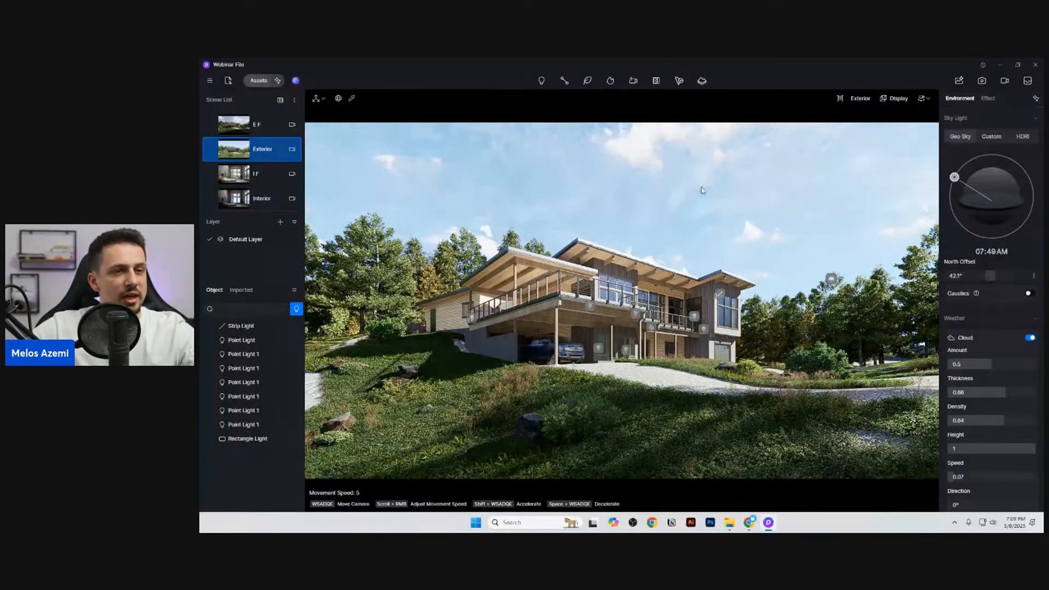
# Step: Lower the scene's post-processing exposure to -0.16
pyautogui.click(987, 99)
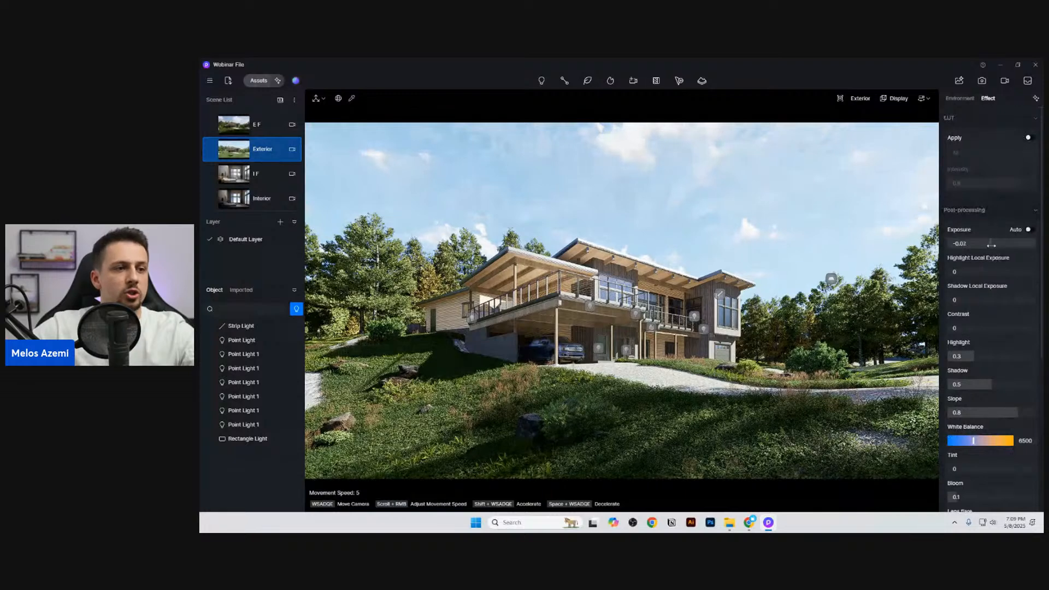
pyautogui.moveTo(993, 244); pyautogui.dragTo(989, 245)
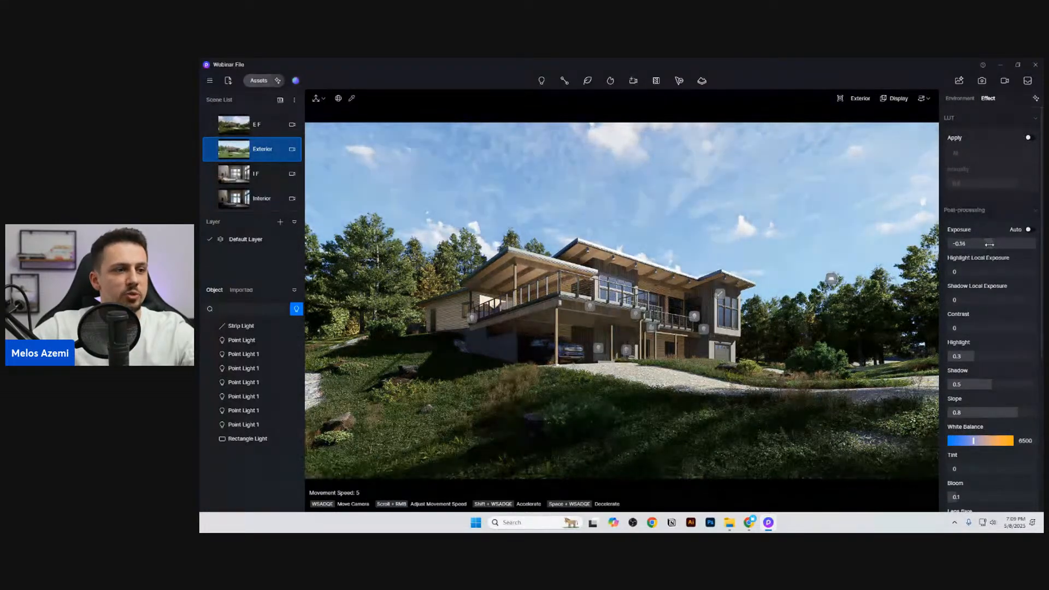
pyautogui.click(962, 99)
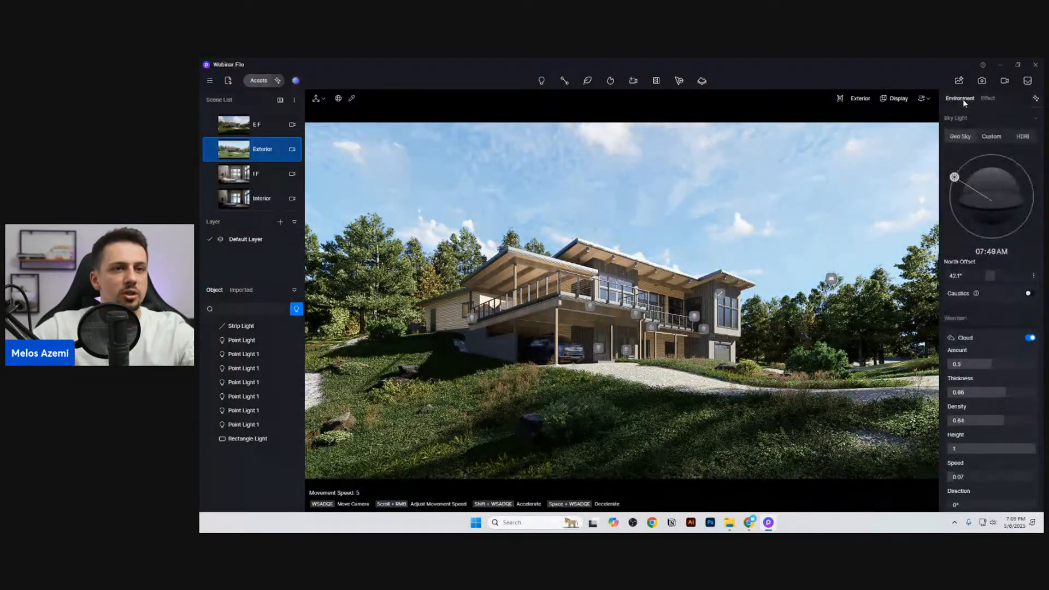
# Step: Set the Geo Sky location to longitude 65.9 and latitude 39.1
pyautogui.scroll(-1, 1020, 249)
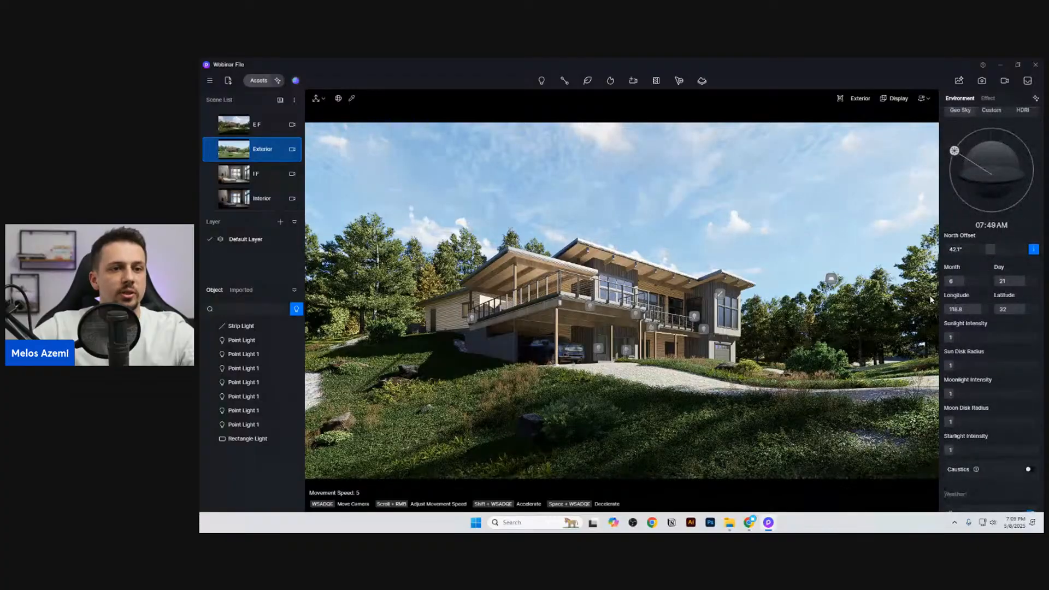
pyautogui.moveTo(981, 309); pyautogui.dragTo(967, 309)
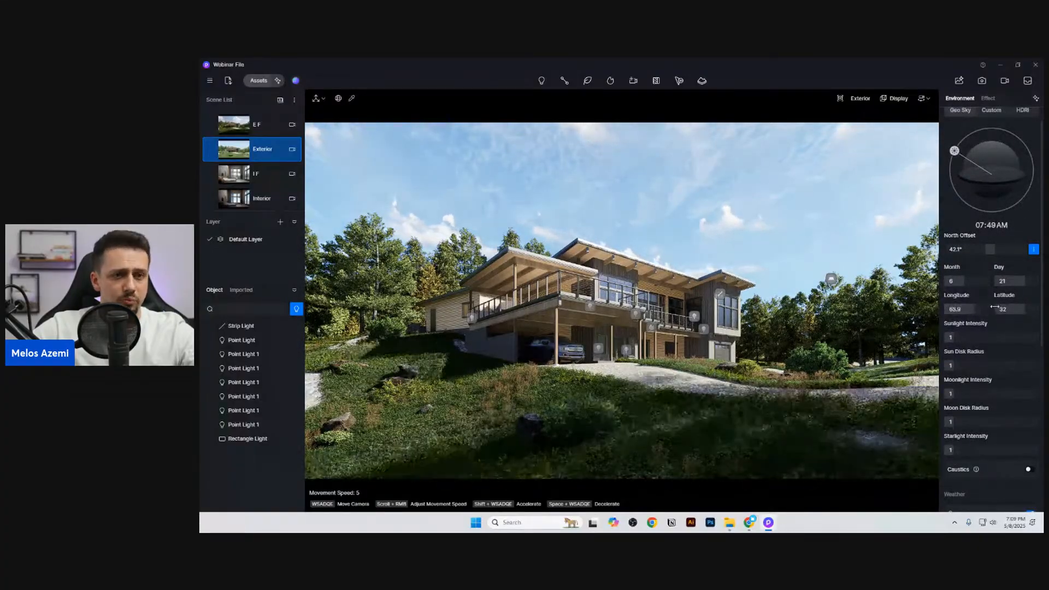
pyautogui.moveTo(970, 310); pyautogui.dragTo(1005, 310)
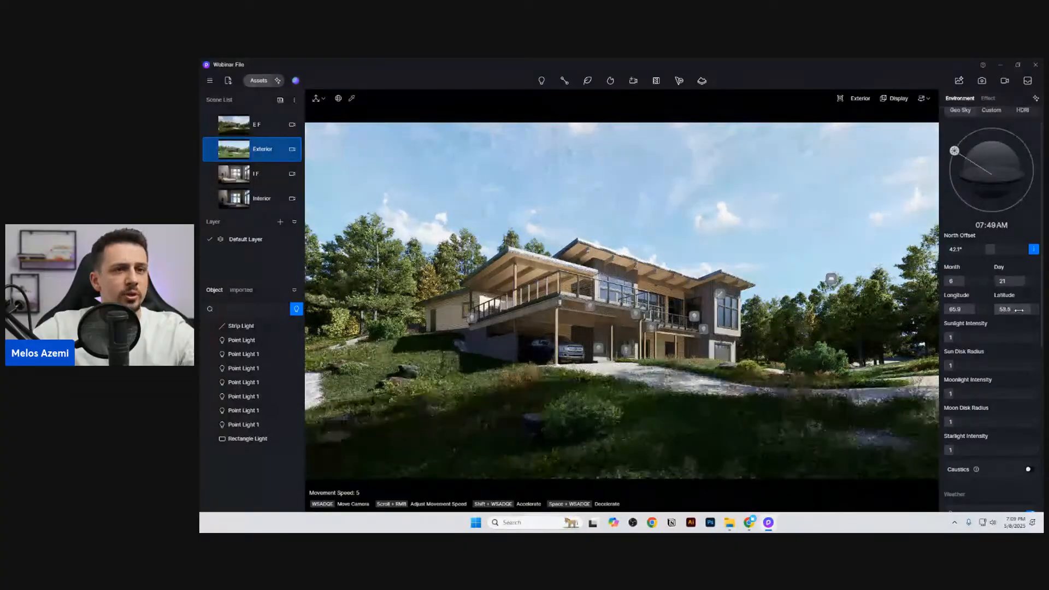
pyautogui.click(1032, 249)
pyautogui.click(1033, 249)
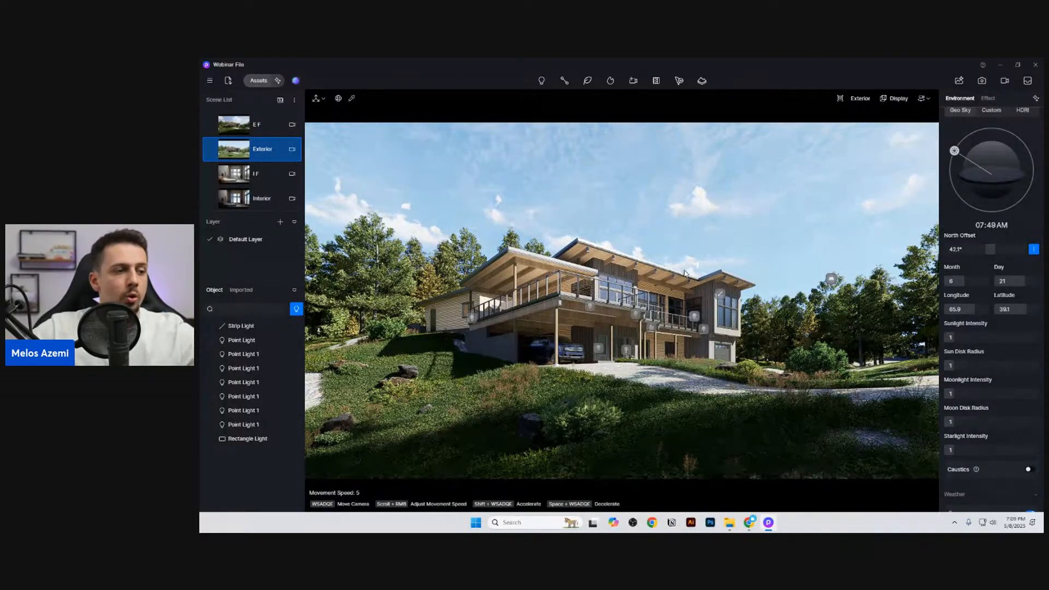
# Step: Set the sun disk radius to 10 and inspect the softened shadows on the grass beside the carport
pyautogui.moveTo(723, 328); pyautogui.dragTo(672, 328, button='right')
pyautogui.press('w')
pyautogui.press('w')
pyautogui.press('d')
pyautogui.press('s')
pyautogui.press('s')
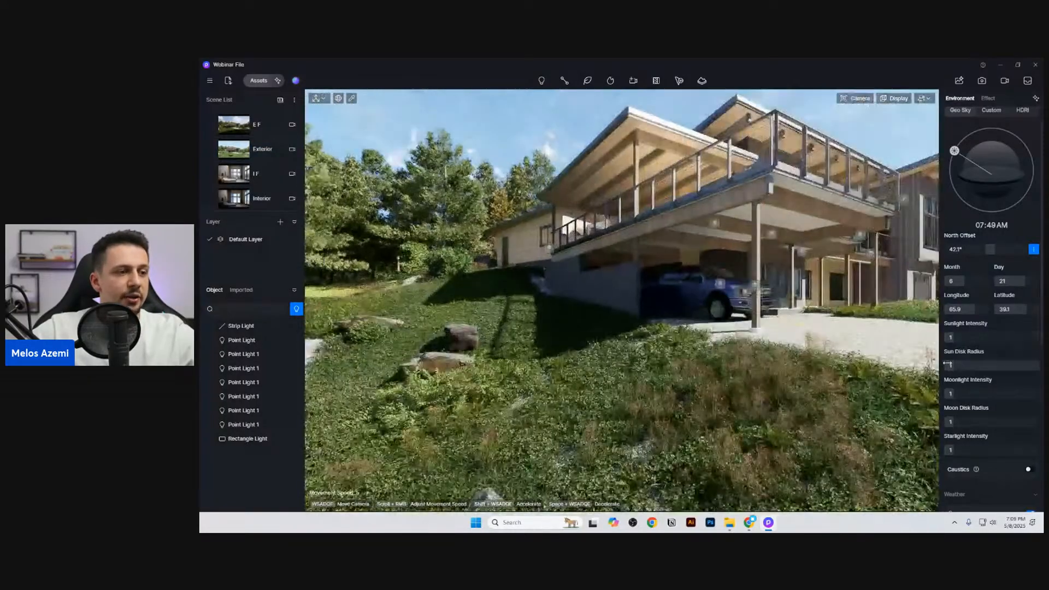
pyautogui.press('w')
pyautogui.moveTo(950, 366); pyautogui.dragTo(1041, 375)
pyautogui.press('w')
pyautogui.press('a')
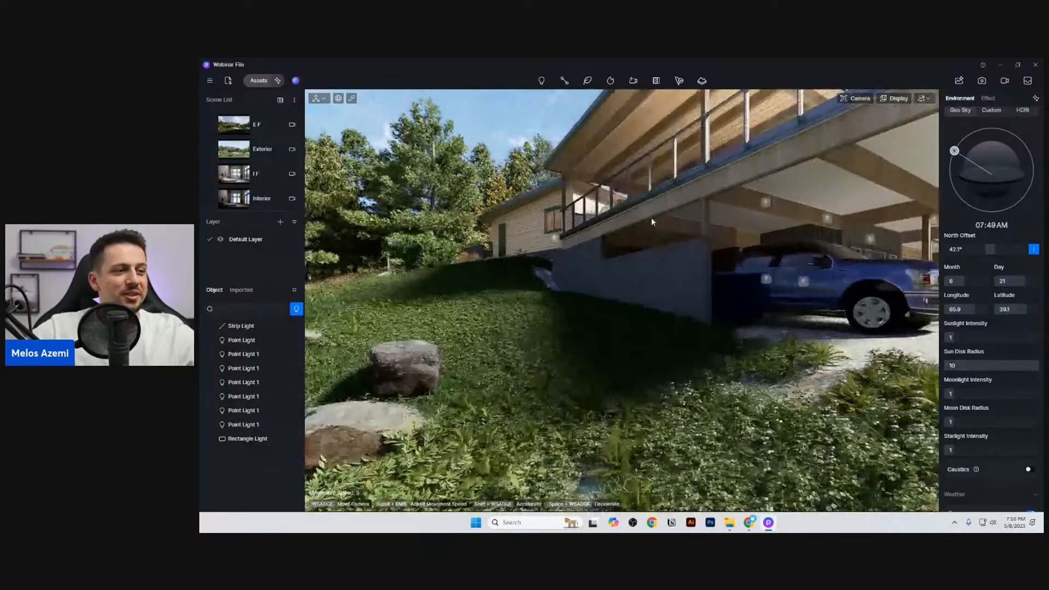
pyautogui.press('s')
pyautogui.press('w')
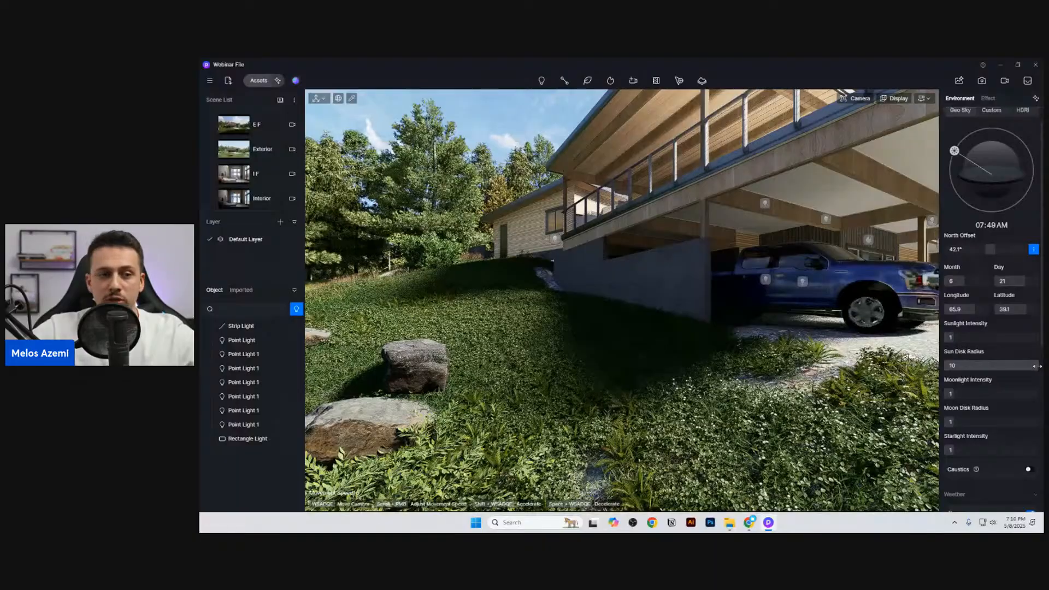
# Step: Compare the shadow edges at sun disk radii of 0 and 5.3, and set the radius to 8
pyautogui.moveTo(1038, 367); pyautogui.dragTo(934, 368)
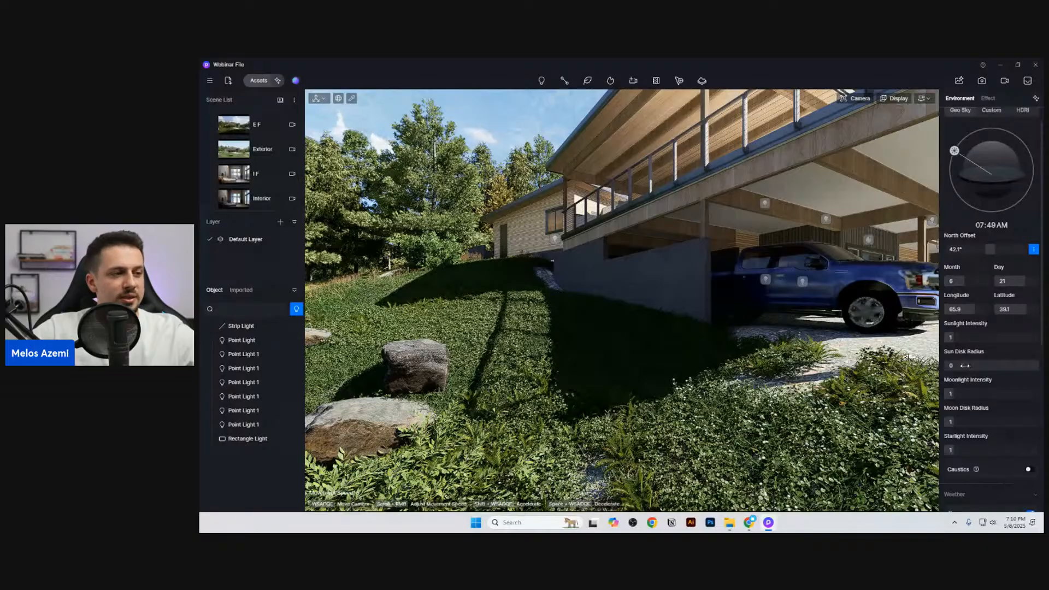
pyautogui.moveTo(959, 366); pyautogui.dragTo(1011, 371)
pyautogui.click(1005, 365)
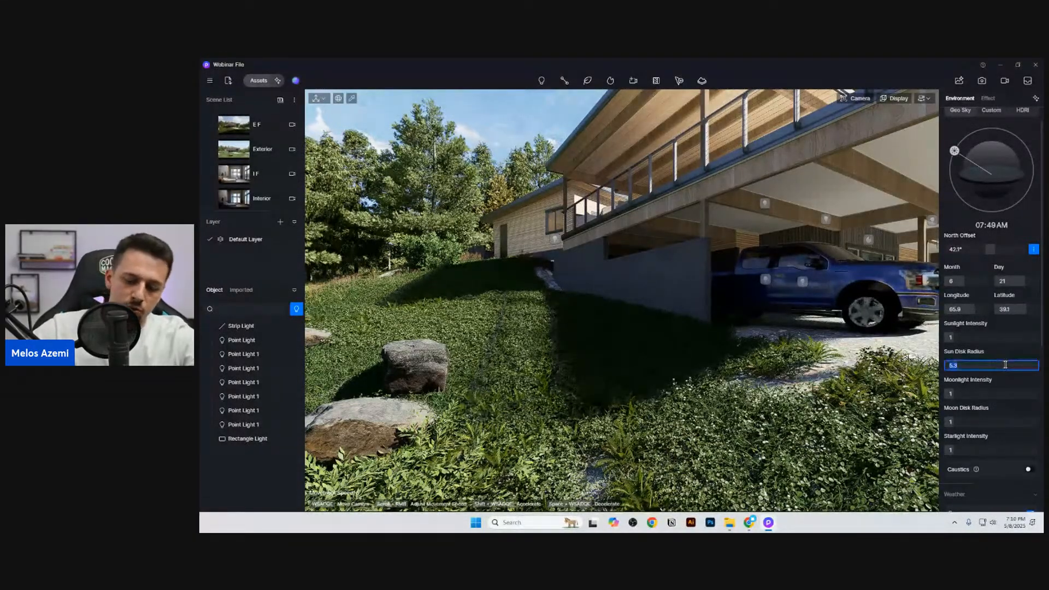
pyautogui.write('8')
pyautogui.press('Return')
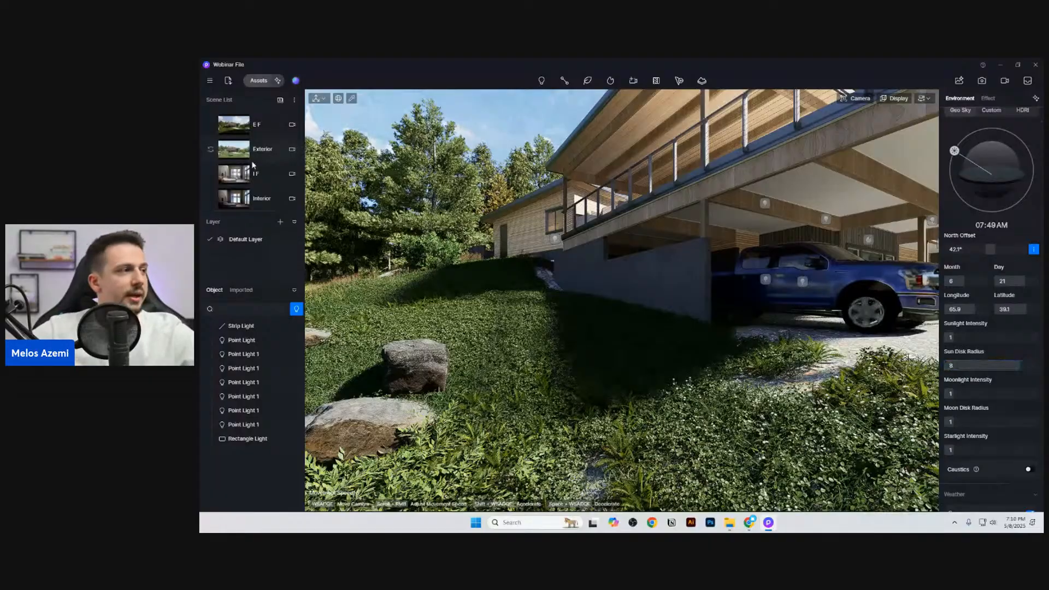
# Step: Reload the saved Exterior scene and set its sunlight intensity to 0.3
pyautogui.click(259, 149)
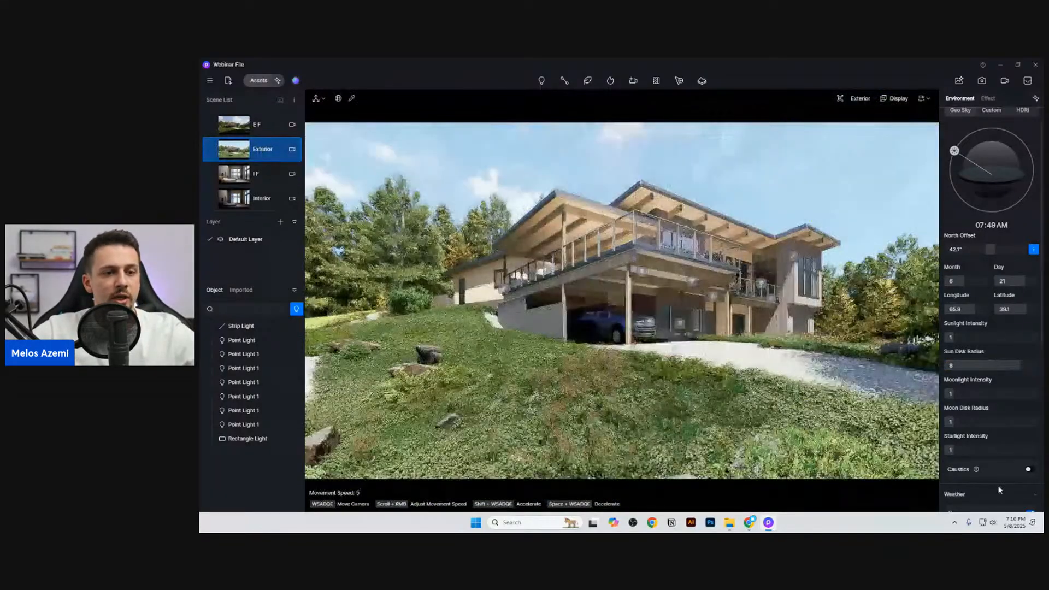
pyautogui.scroll(-1, 999, 487)
pyautogui.click(979, 310)
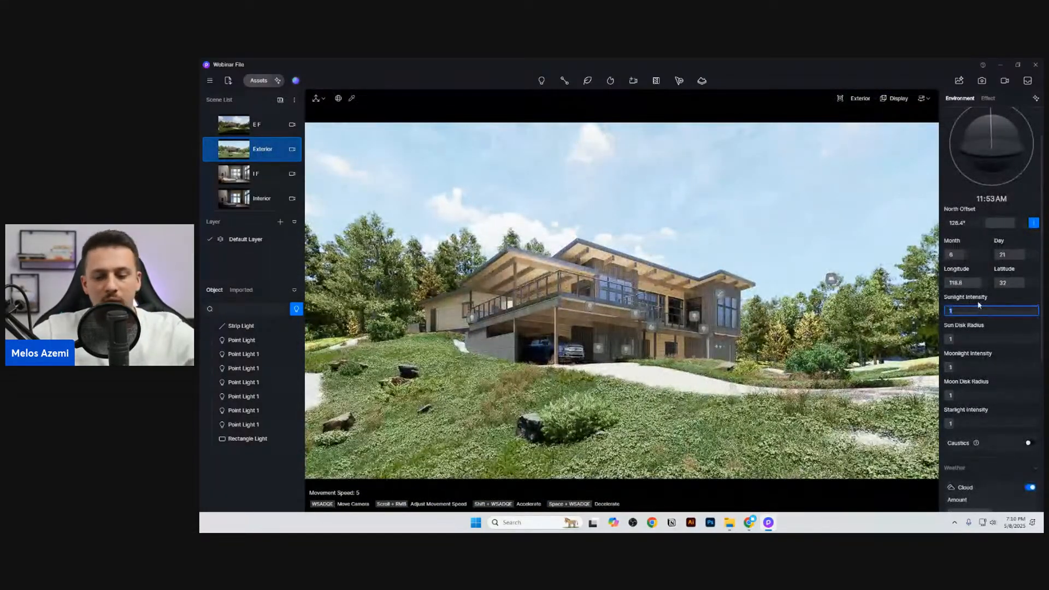
pyautogui.click(975, 297)
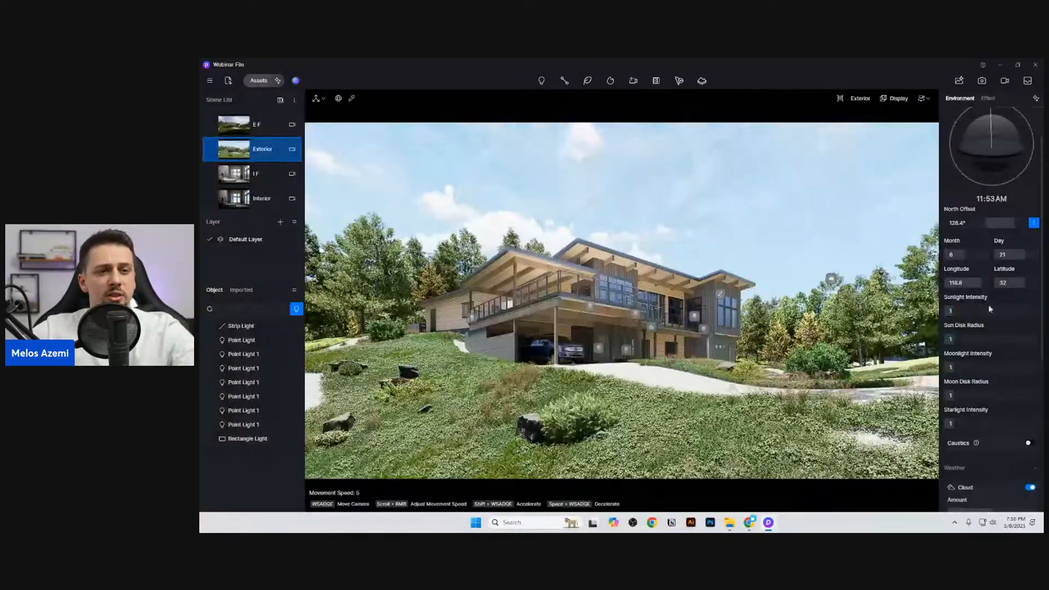
pyautogui.click(989, 310)
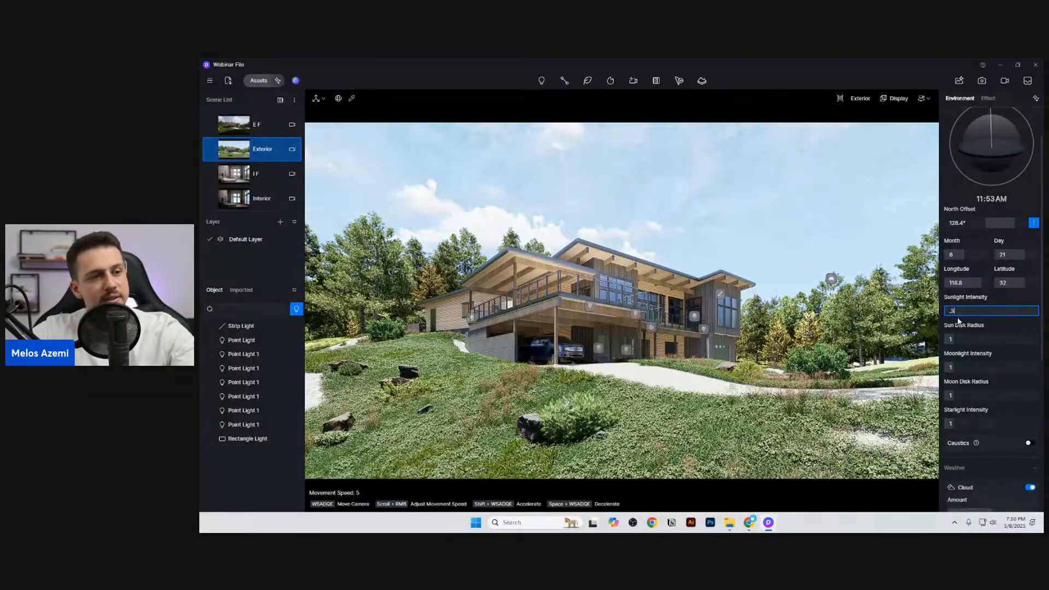
pyautogui.press('Return')
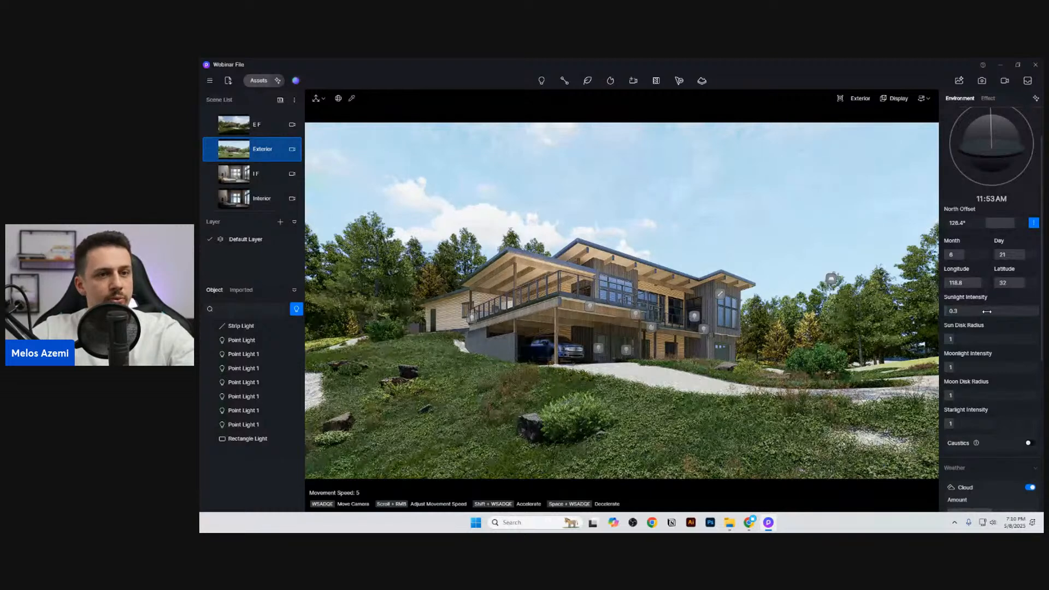
# Step: Increase the cloud amount in the weather settings to 0.73
pyautogui.scroll(-1, 984, 404)
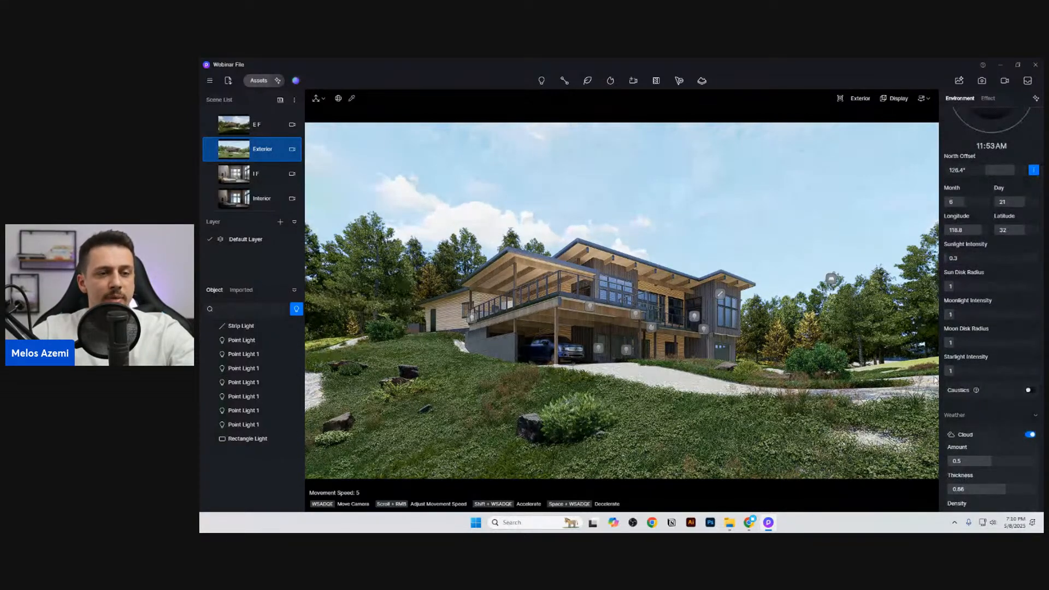
pyautogui.scroll(-2, 997, 395)
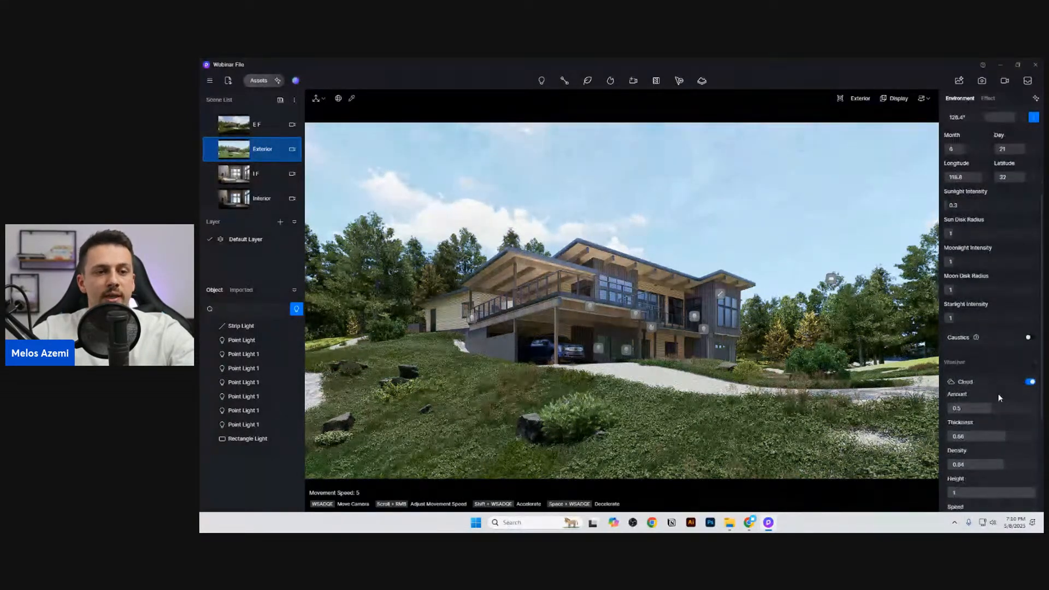
pyautogui.scroll(-1, 1001, 322)
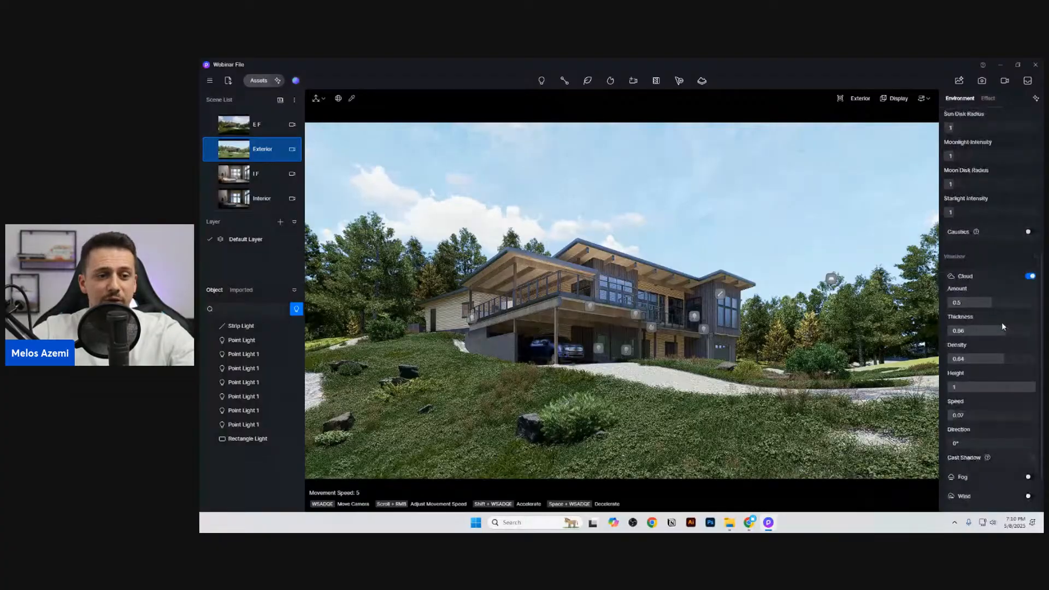
pyautogui.scroll(1, 981, 300)
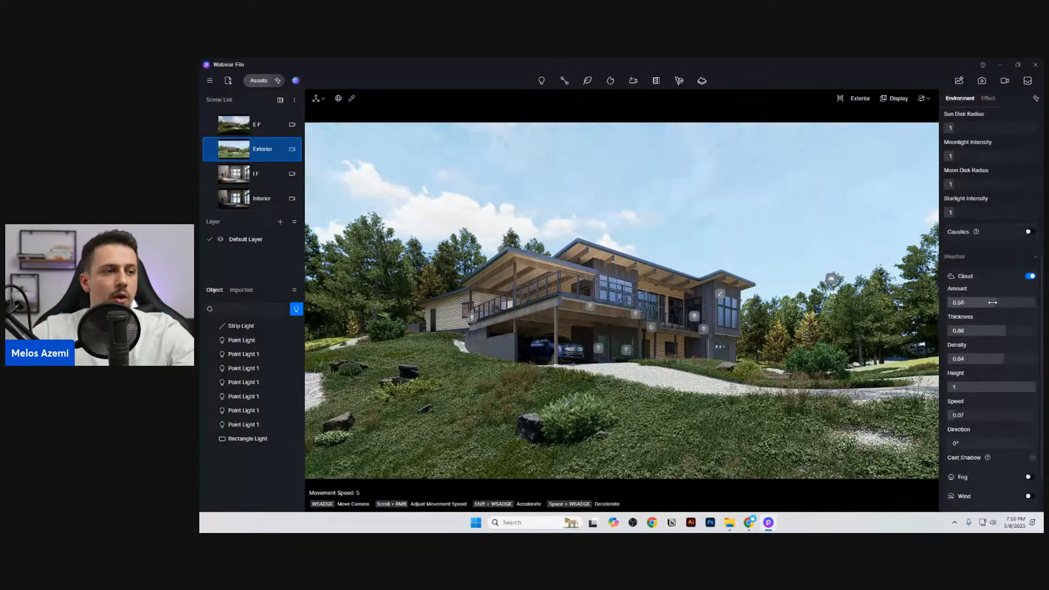
pyautogui.moveTo(992, 302); pyautogui.dragTo(983, 304)
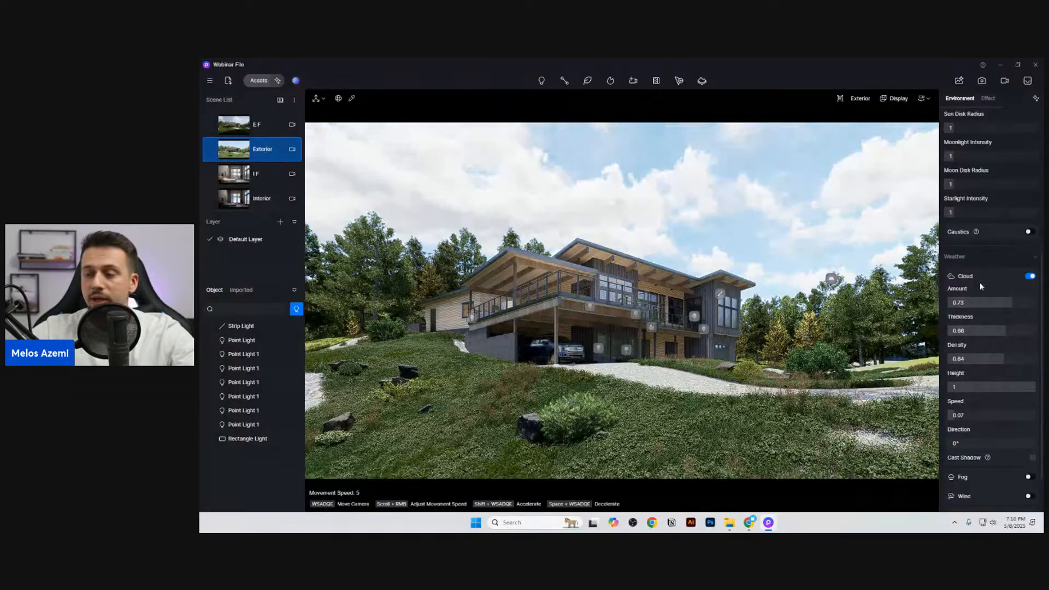
# Step: Enable fog in the weather settings and raise its main strength value to 5
pyautogui.scroll(-2, 983, 295)
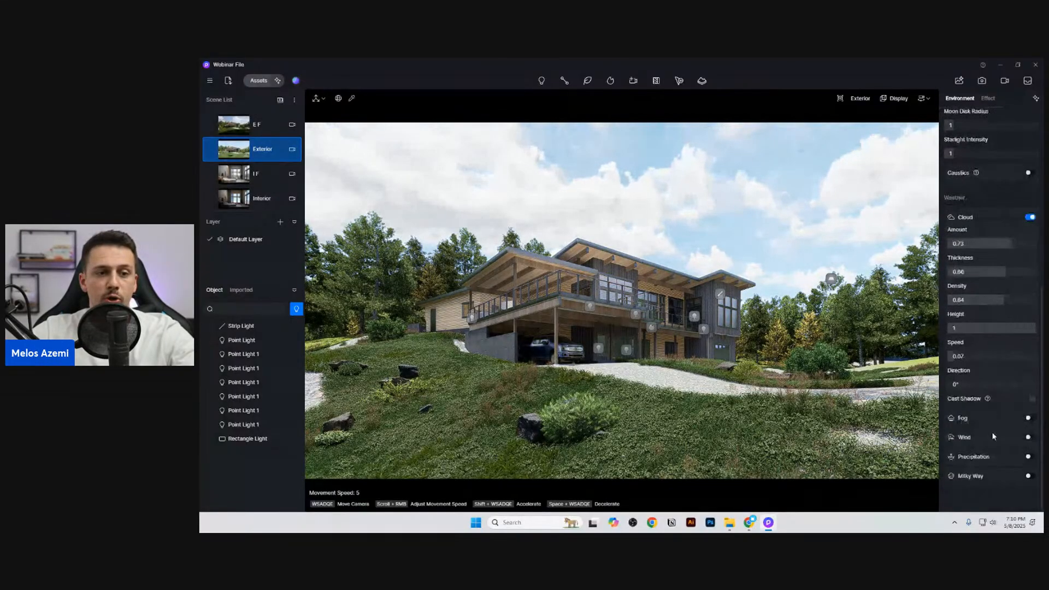
pyautogui.click(1028, 418)
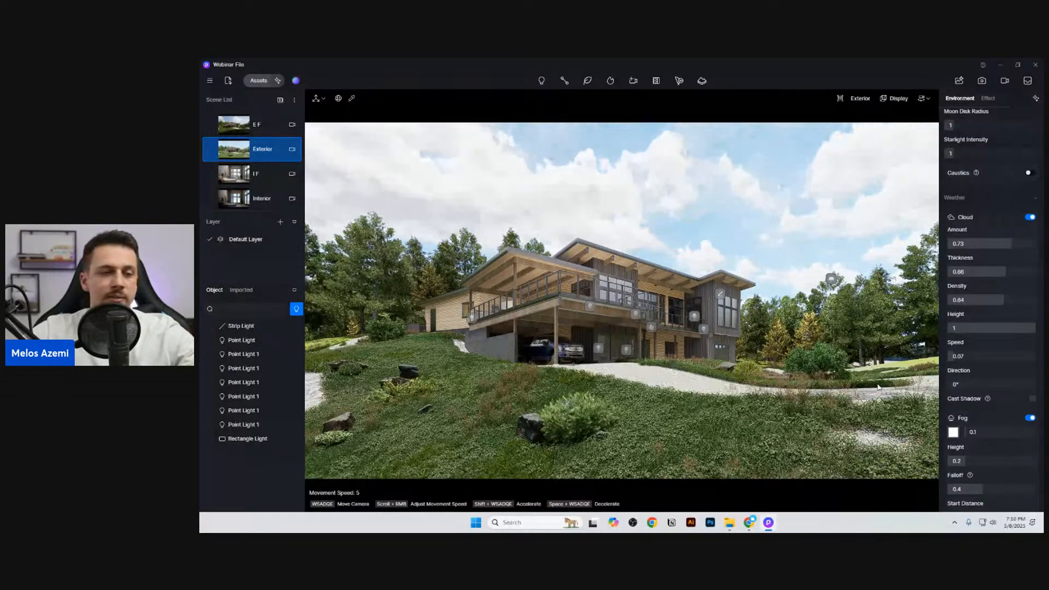
pyautogui.moveTo(978, 432); pyautogui.dragTo(1042, 434)
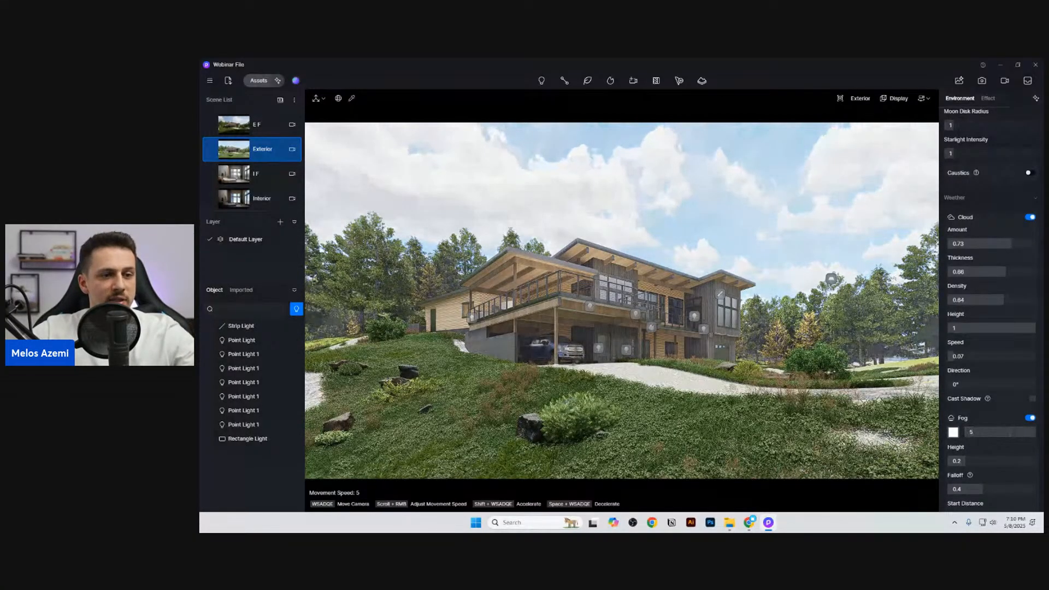
# Step: Set the fog's height to 0.6 and its start distance to 58.5 m
pyautogui.moveTo(961, 462); pyautogui.dragTo(988, 461)
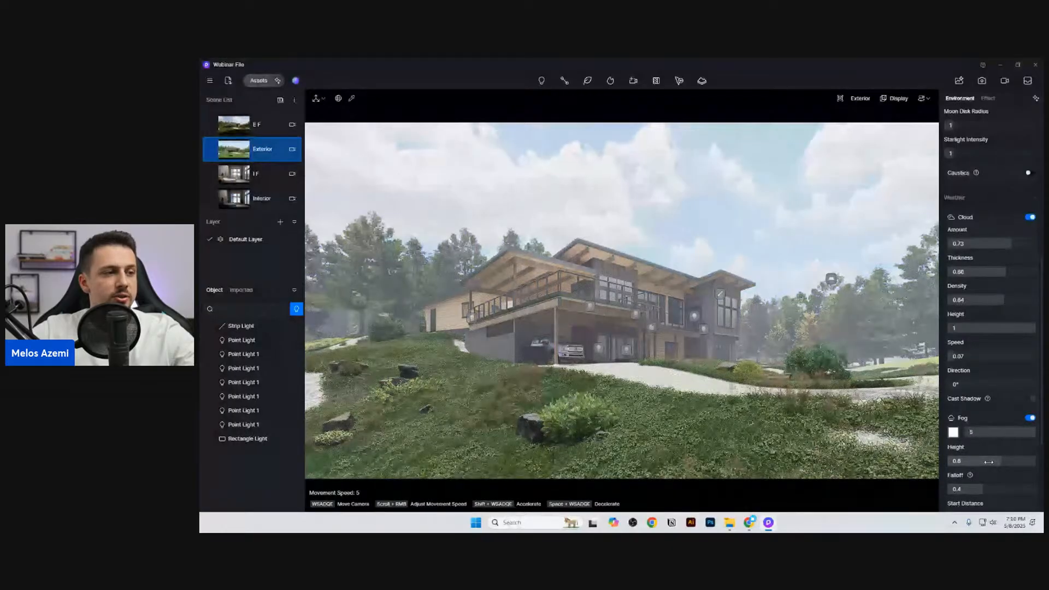
pyautogui.scroll(-3, 983, 453)
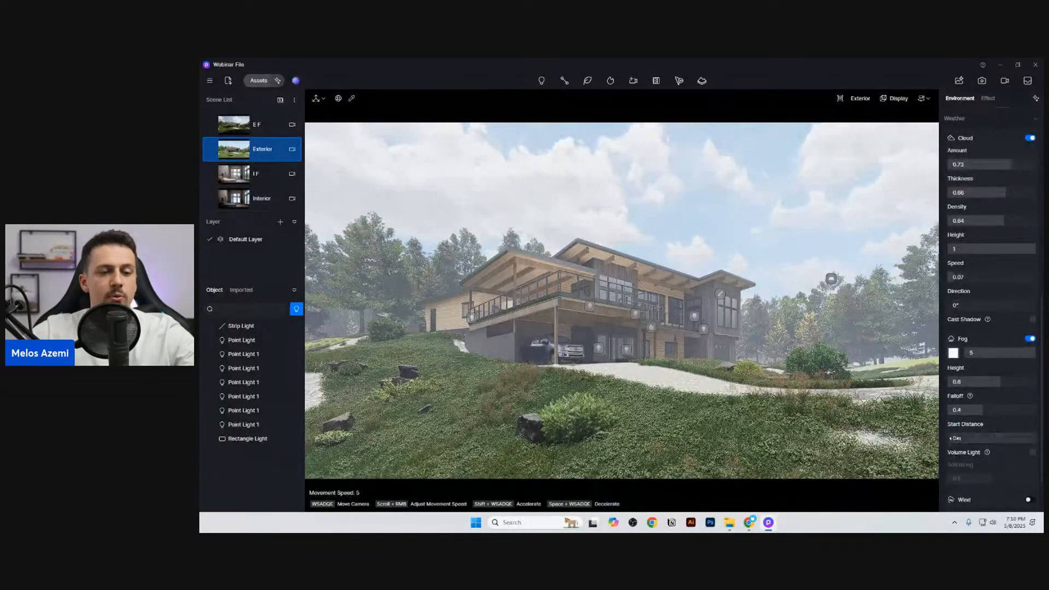
pyautogui.moveTo(956, 437); pyautogui.dragTo(1007, 437)
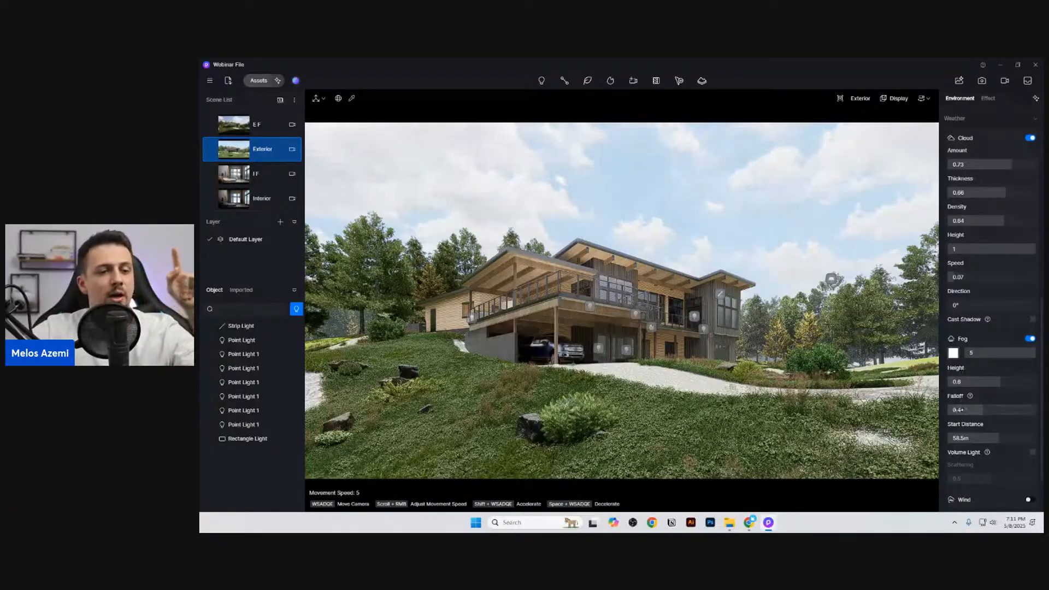
# Step: Set the Geo Sky sun time to 04:30 PM and the north offset to -141.7°
pyautogui.scroll(10, 991, 218)
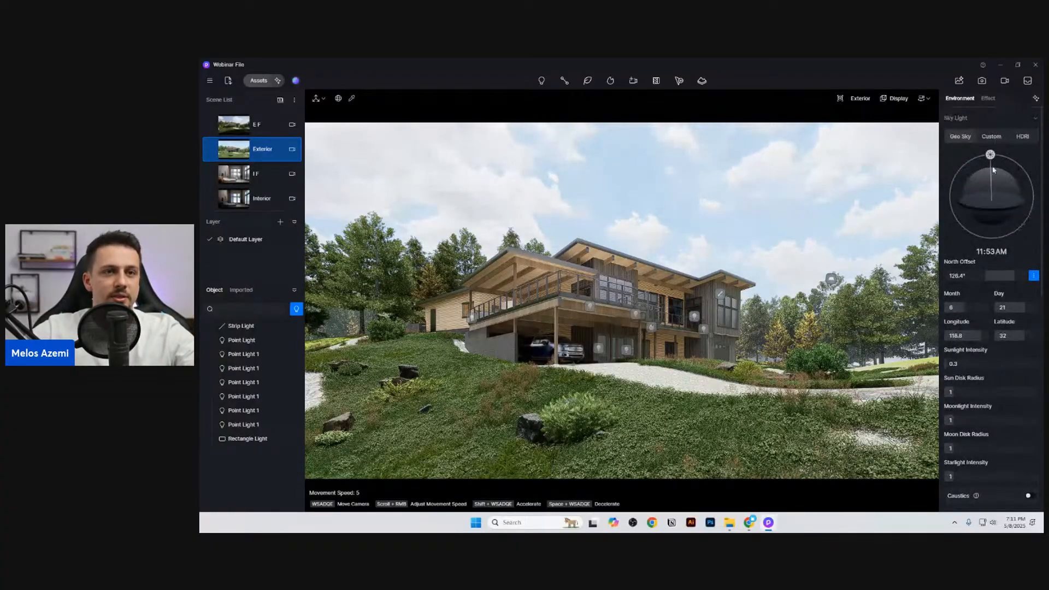
pyautogui.moveTo(991, 155); pyautogui.dragTo(1029, 180)
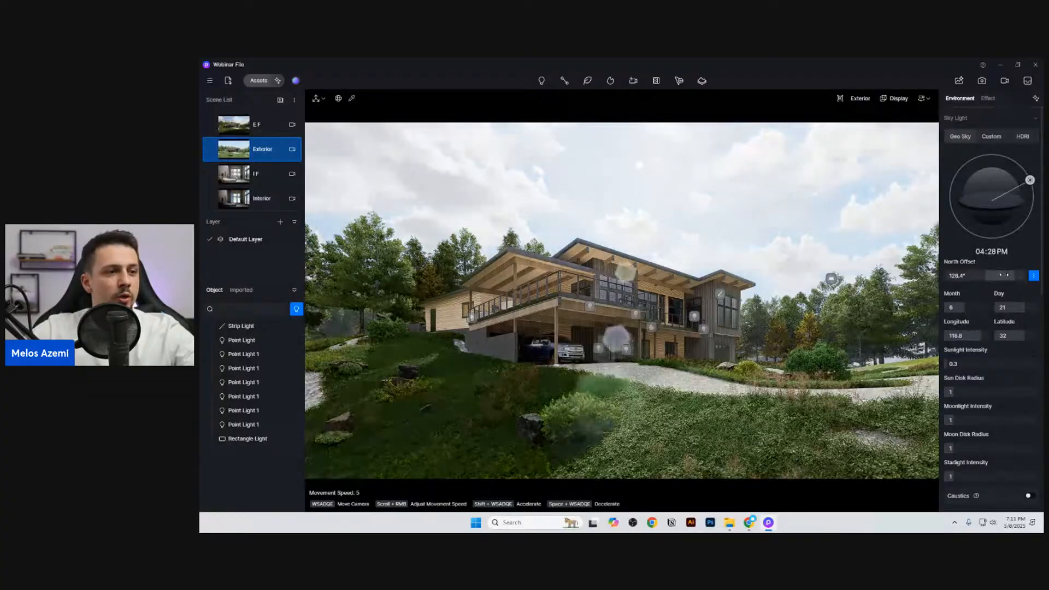
pyautogui.moveTo(993, 272); pyautogui.dragTo(944, 279)
pyautogui.moveTo(1029, 180); pyautogui.dragTo(1029, 180)
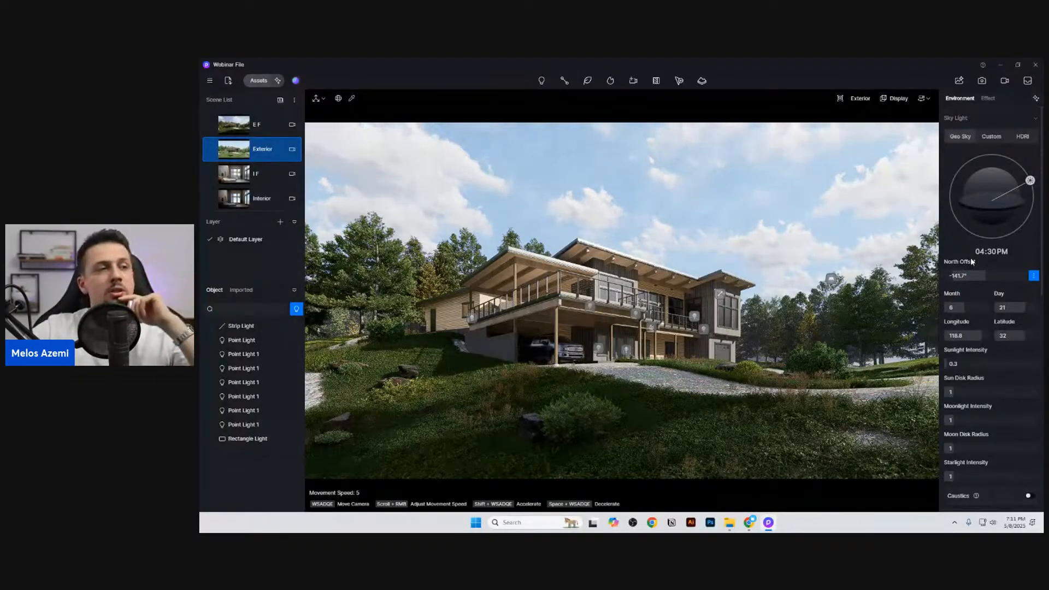
# Step: Switch the sky light to HDRI and apply the Clear Sunny map from the default library
pyautogui.click(1025, 138)
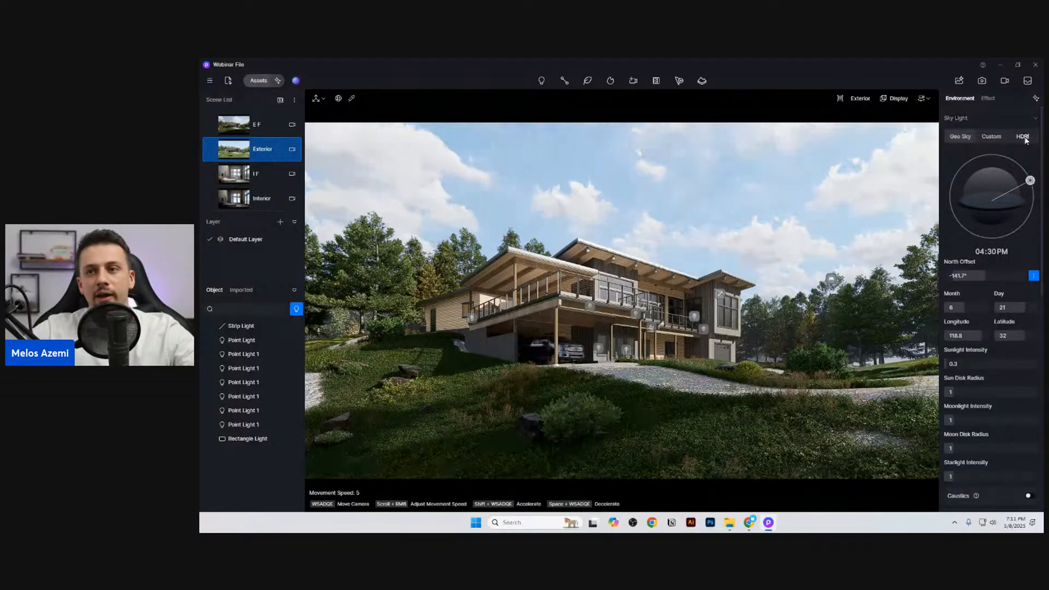
pyautogui.click(1012, 157)
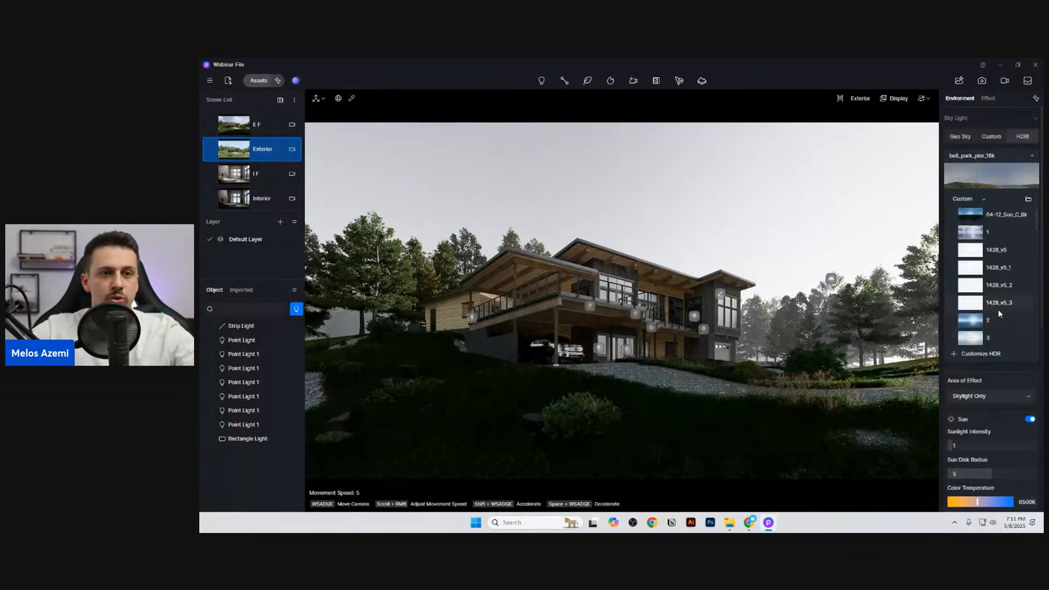
pyautogui.click(1012, 171)
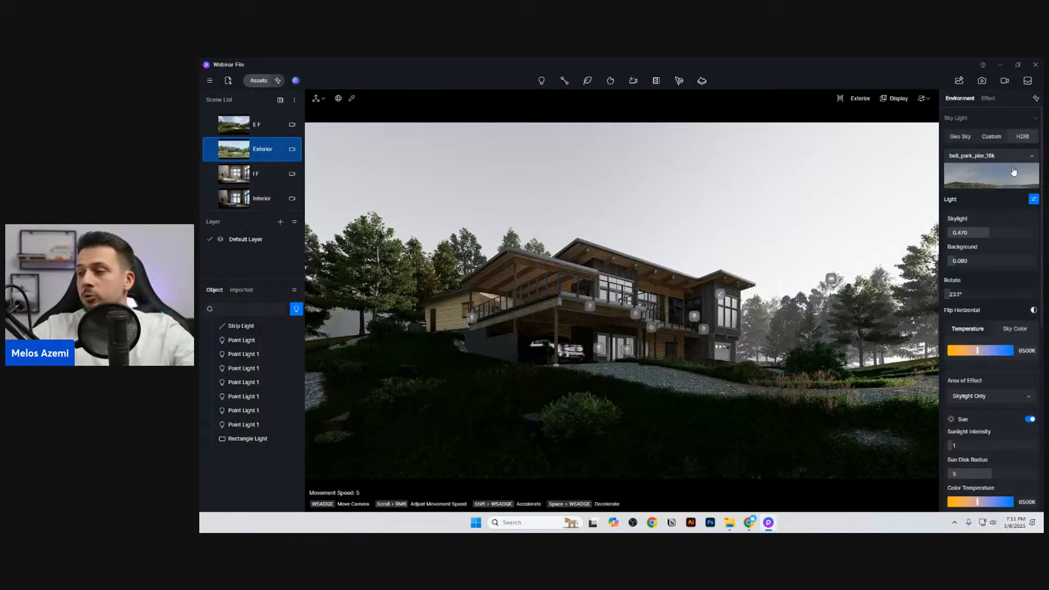
pyautogui.click(1012, 171)
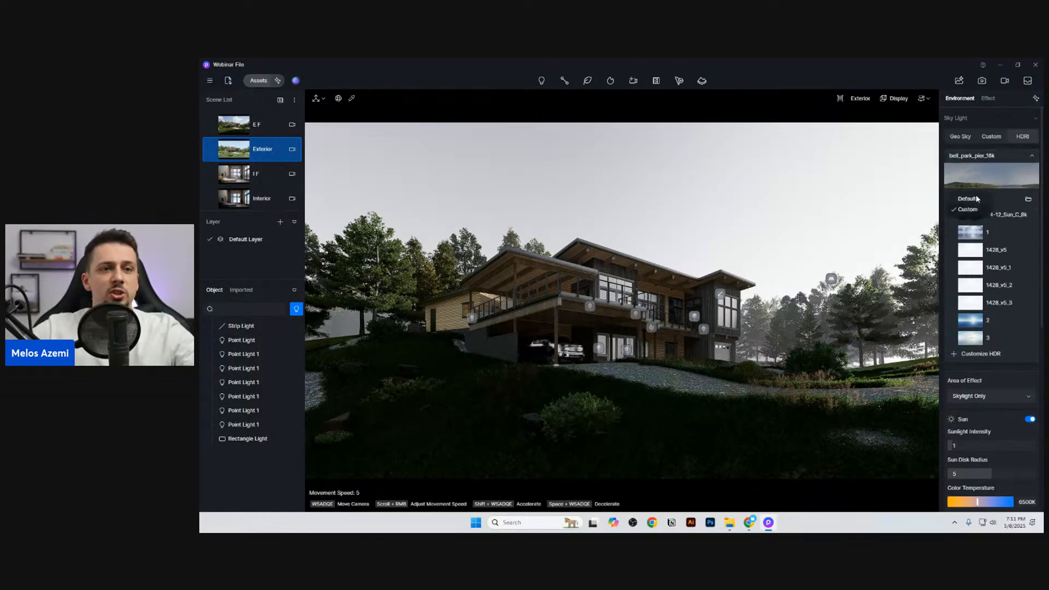
pyautogui.click(968, 199)
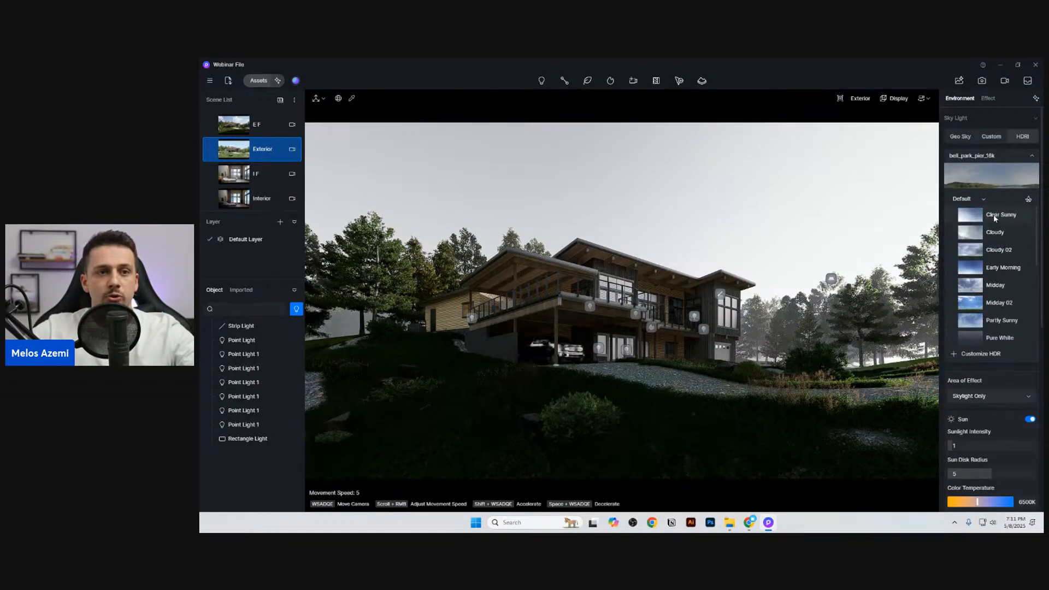
pyautogui.click(993, 214)
pyautogui.click(1001, 159)
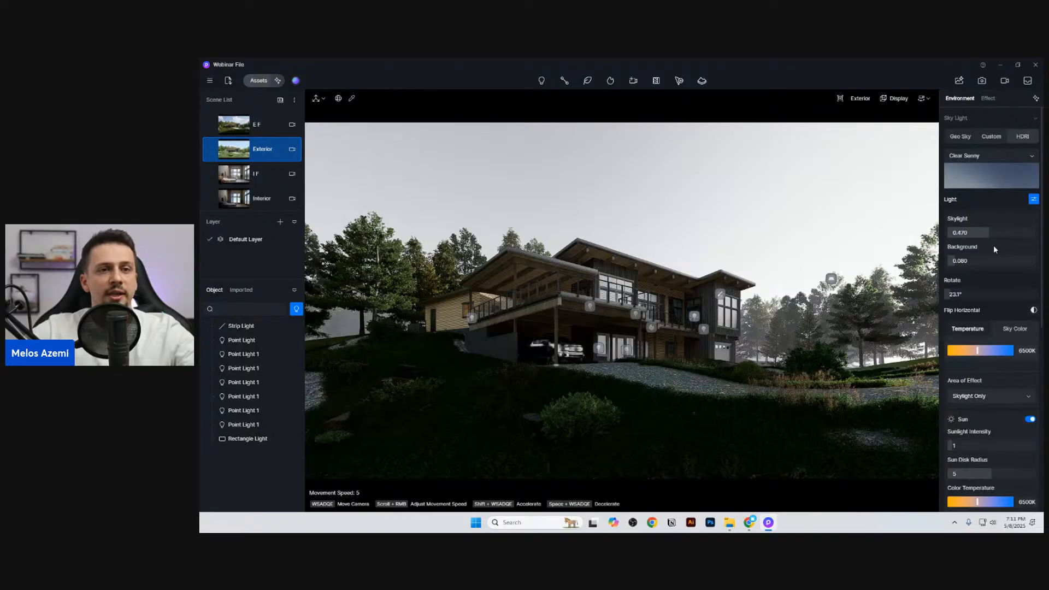
# Step: Raise the HDRI background brightness to 0.450 and turn off automatic exposure in the post-processing settings
pyautogui.moveTo(968, 263); pyautogui.dragTo(986, 264)
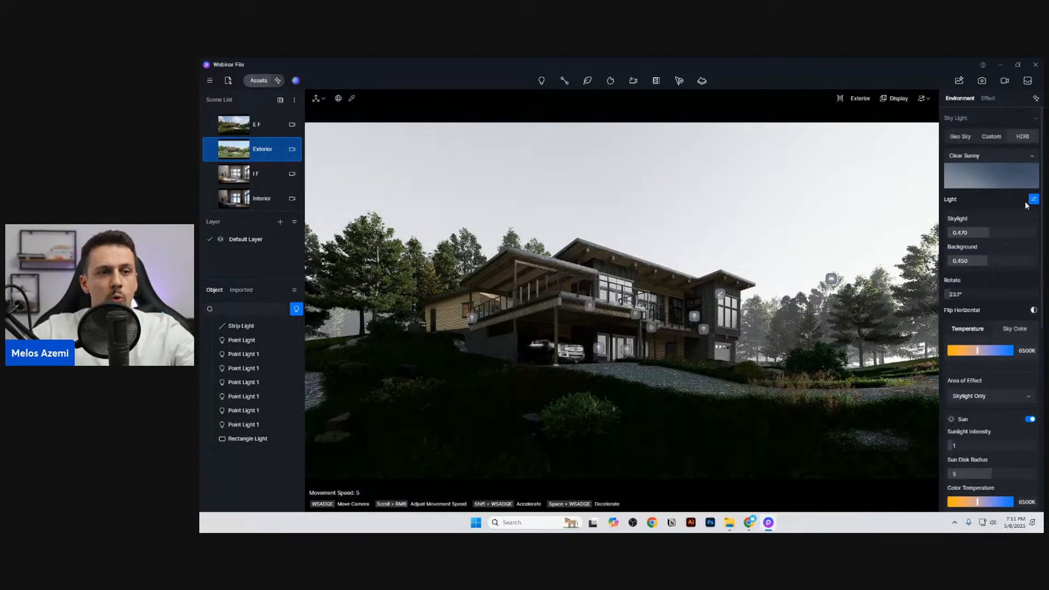
pyautogui.click(988, 99)
pyautogui.click(1030, 229)
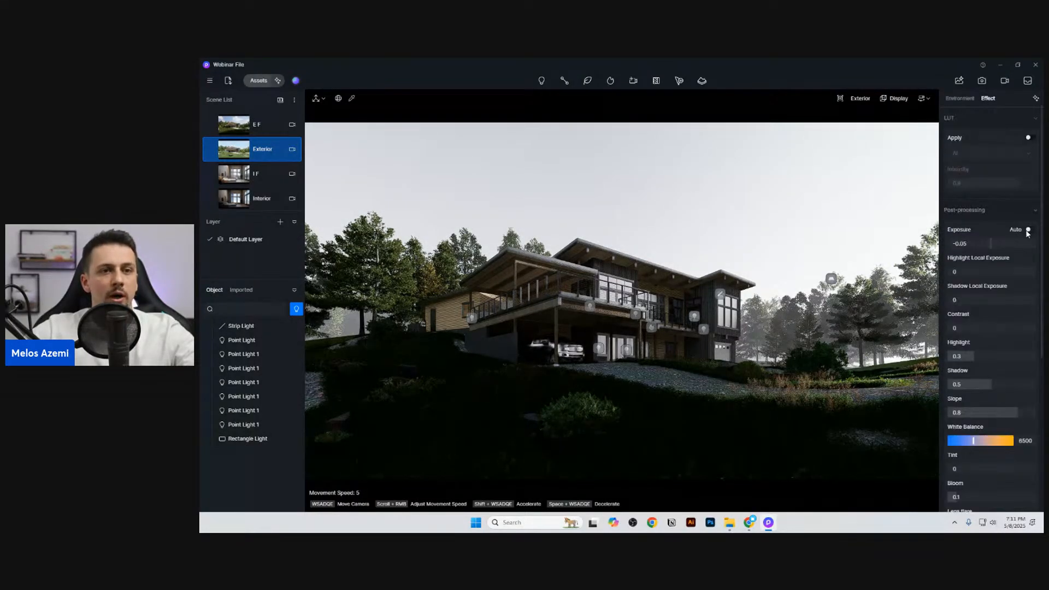
# Step: Set the HDRI's skylight to 0.430, background to 0.040 and rotation to 226.4°, and turn off the fog
pyautogui.click(959, 100)
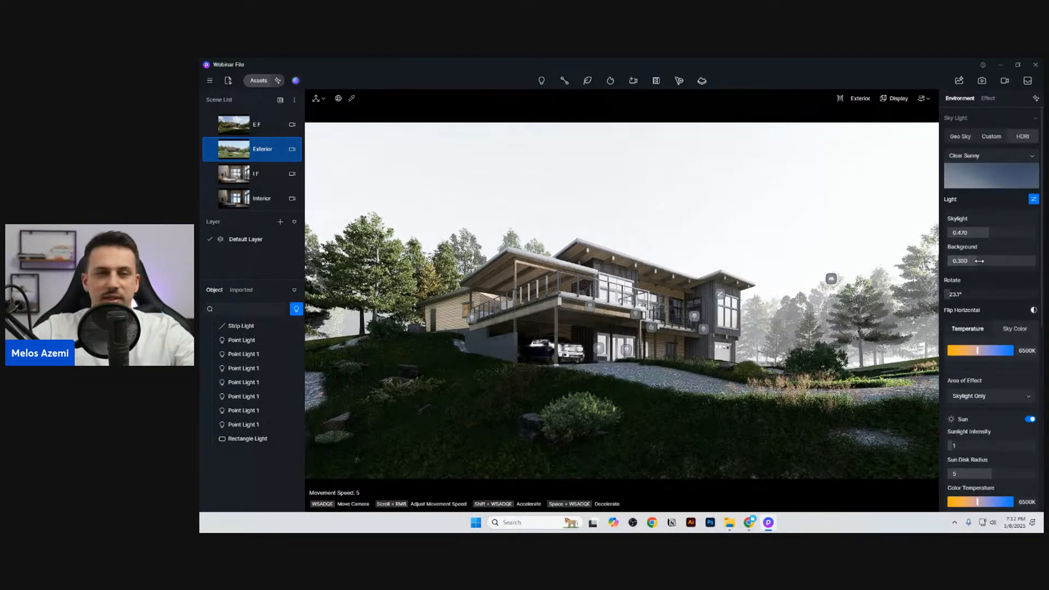
pyautogui.moveTo(988, 232); pyautogui.dragTo(1018, 298)
pyautogui.scroll(-5, 992, 336)
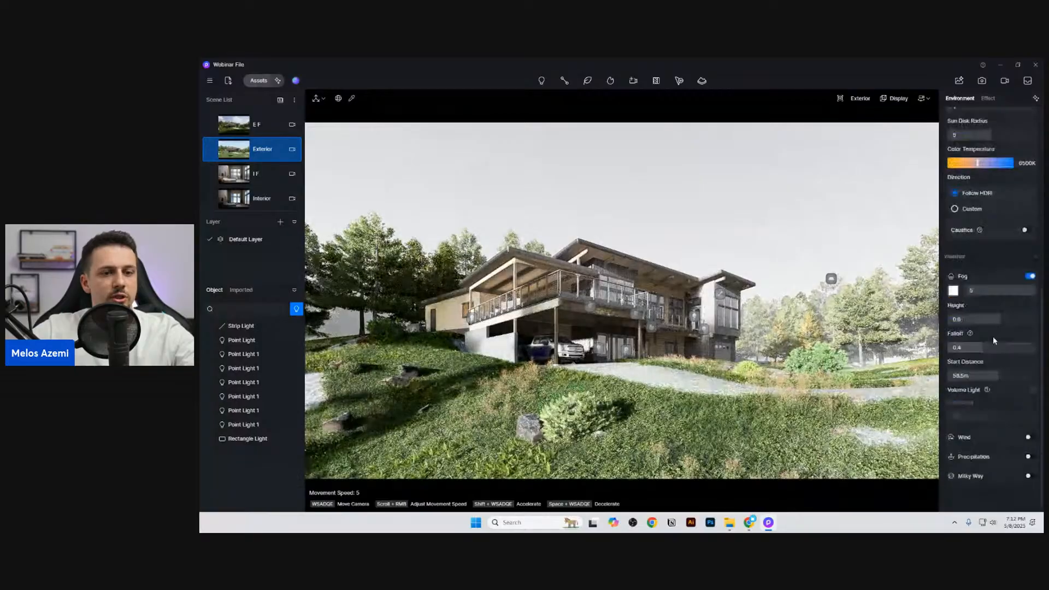
pyautogui.click(1029, 276)
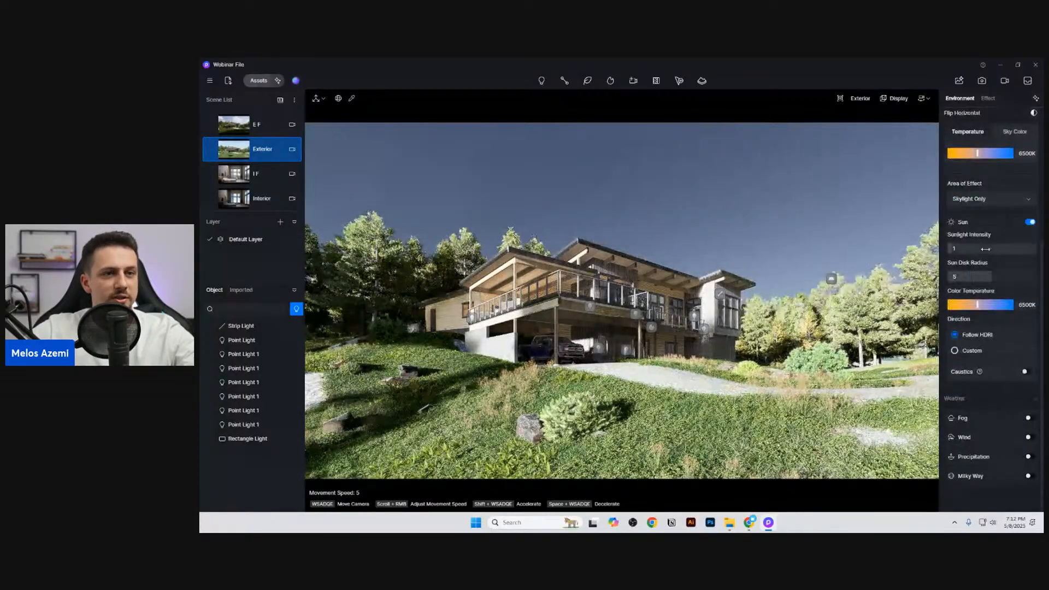
# Step: Try the Cloudy 02 HDRI with its background brightness set to 0.120
pyautogui.scroll(2, 998, 344)
pyautogui.scroll(3, 997, 336)
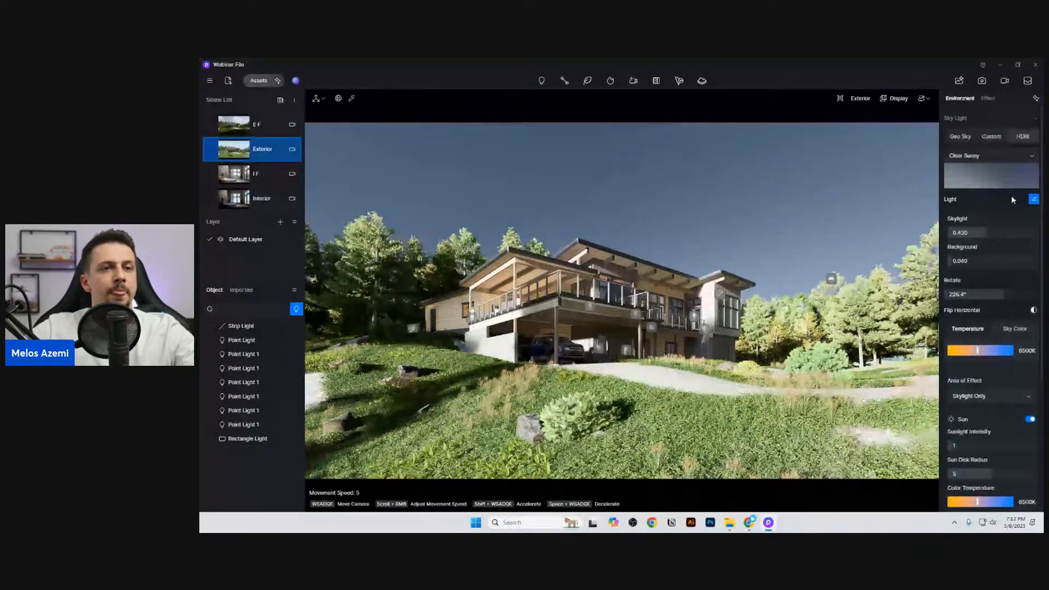
pyautogui.click(1002, 158)
pyautogui.click(997, 249)
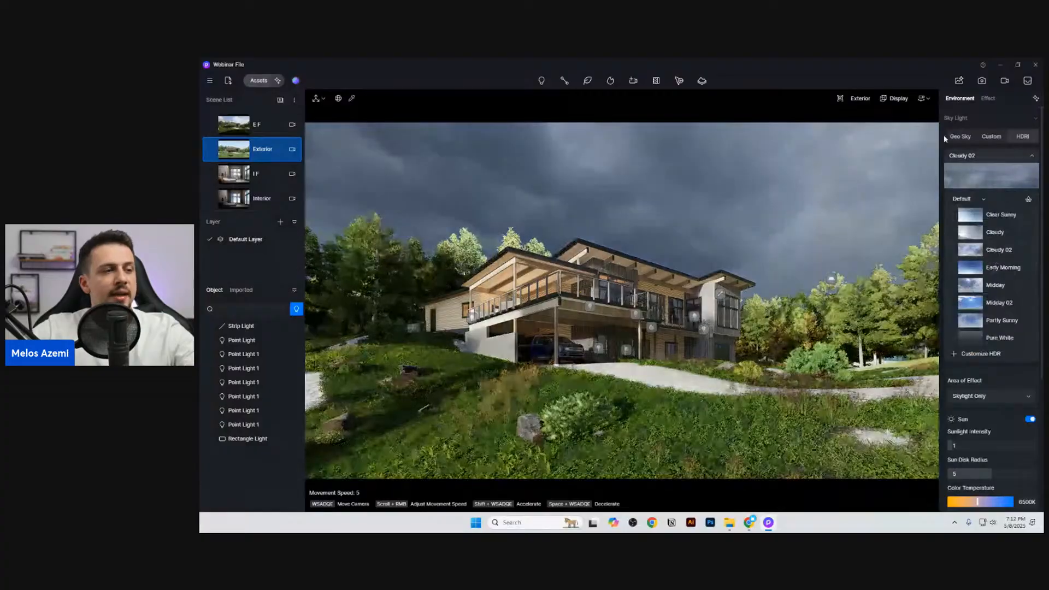
pyautogui.click(1001, 160)
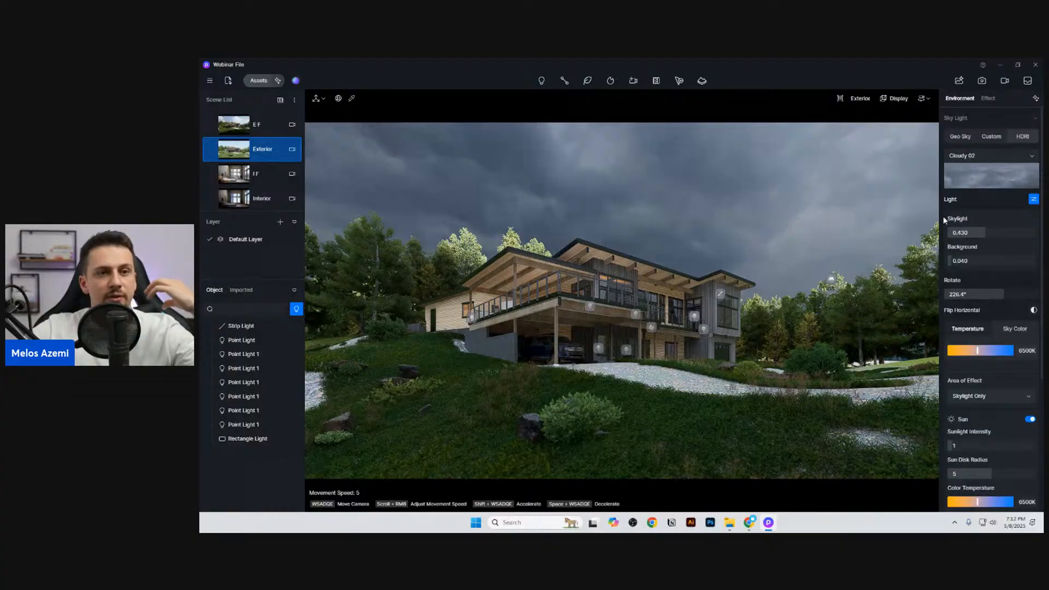
pyautogui.moveTo(951, 261); pyautogui.dragTo(959, 260)
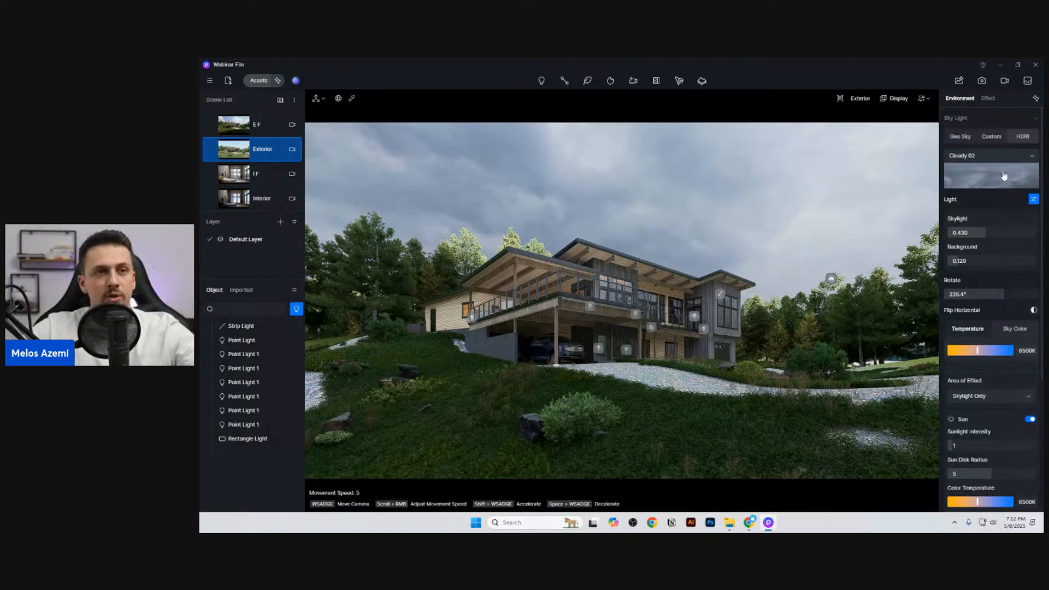
# Step: Try the Early Morning HDRI with skylight at 0.290 and background at 0.250
pyautogui.click(995, 157)
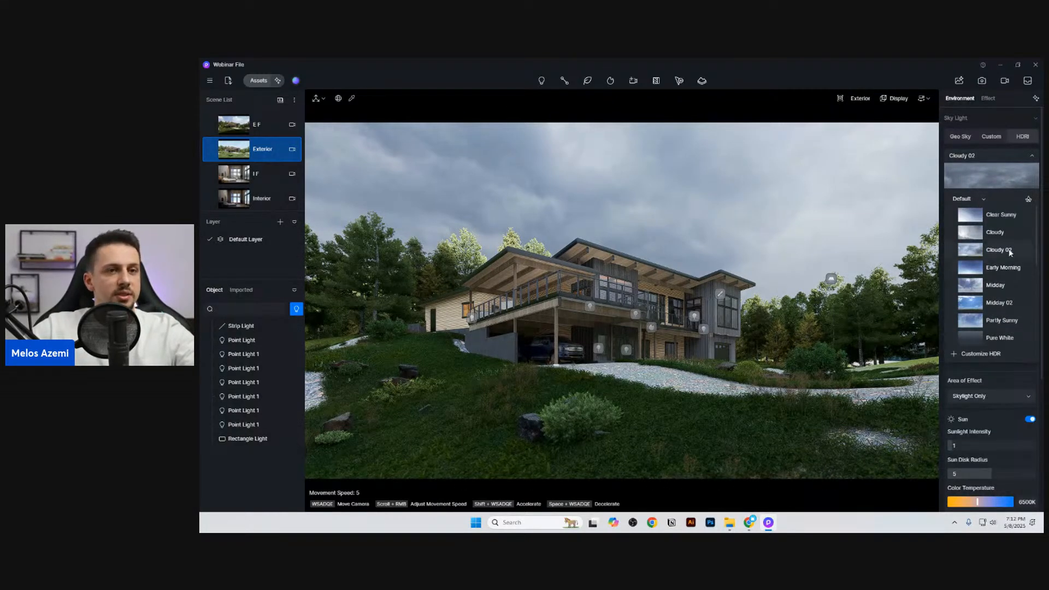
pyautogui.click(1000, 270)
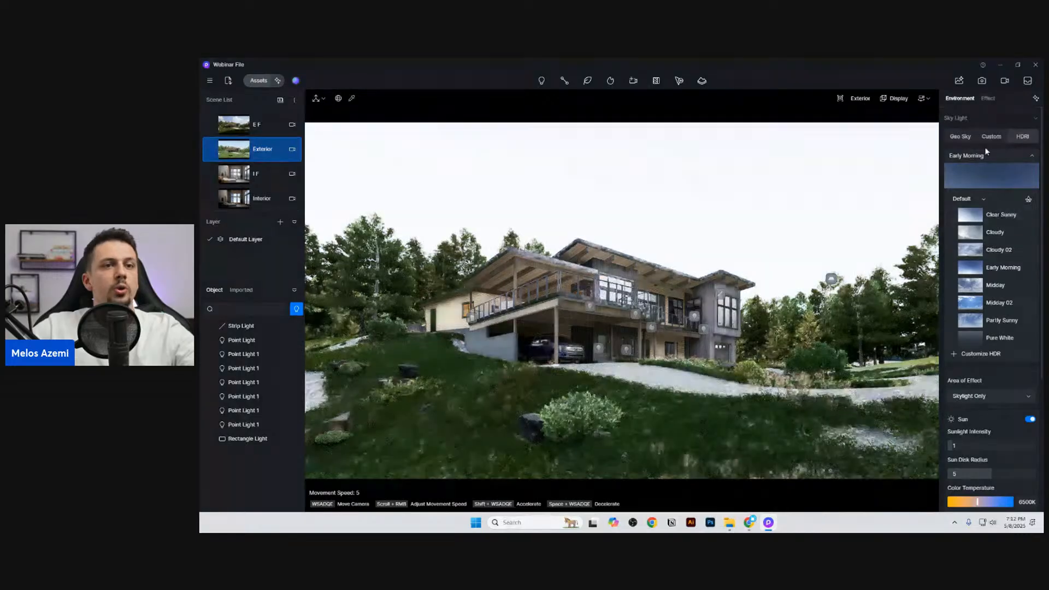
pyautogui.click(990, 176)
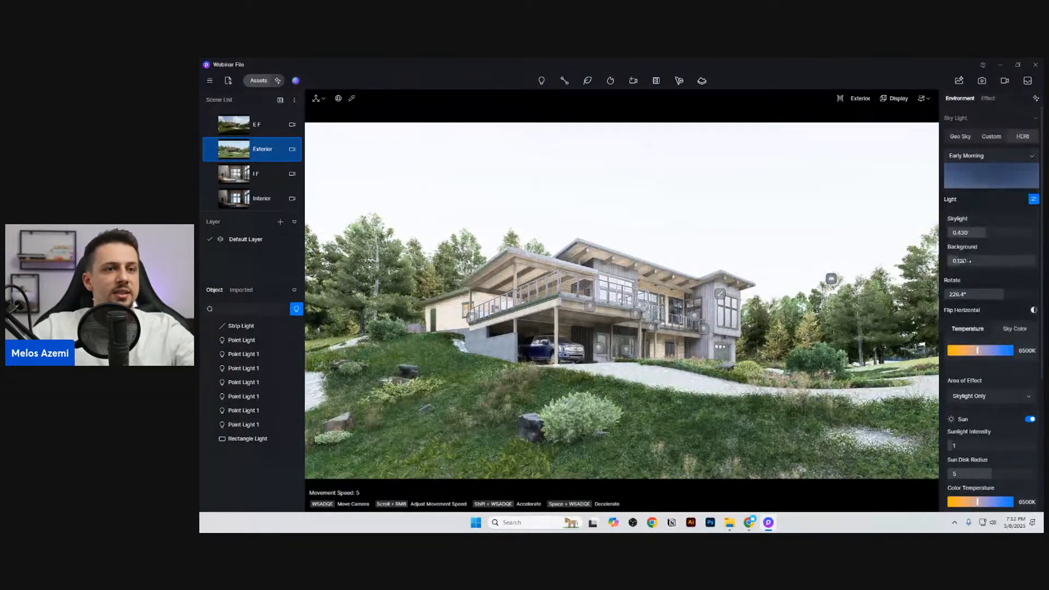
pyautogui.moveTo(968, 260)
pyautogui.mouseDown()
pyautogui.moveTo(947, 261)
pyautogui.moveTo(973, 241)
pyautogui.mouseUp()
pyautogui.click(957, 234)
pyautogui.click(967, 262)
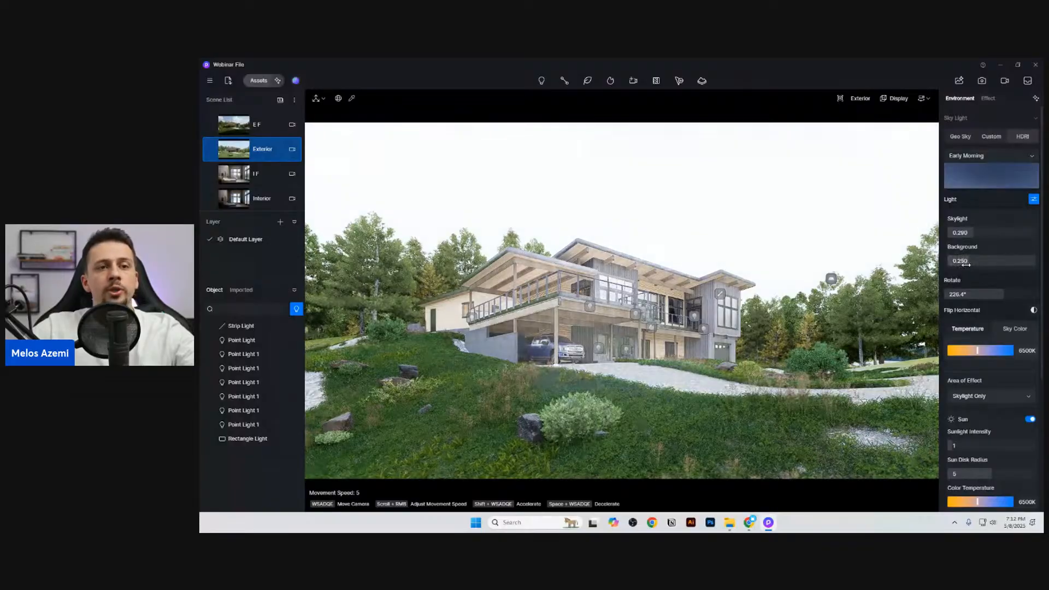
# Step: Browse the default HDRI maps, apply Midday 02 and set its rotation to 224.7°
pyautogui.click(992, 172)
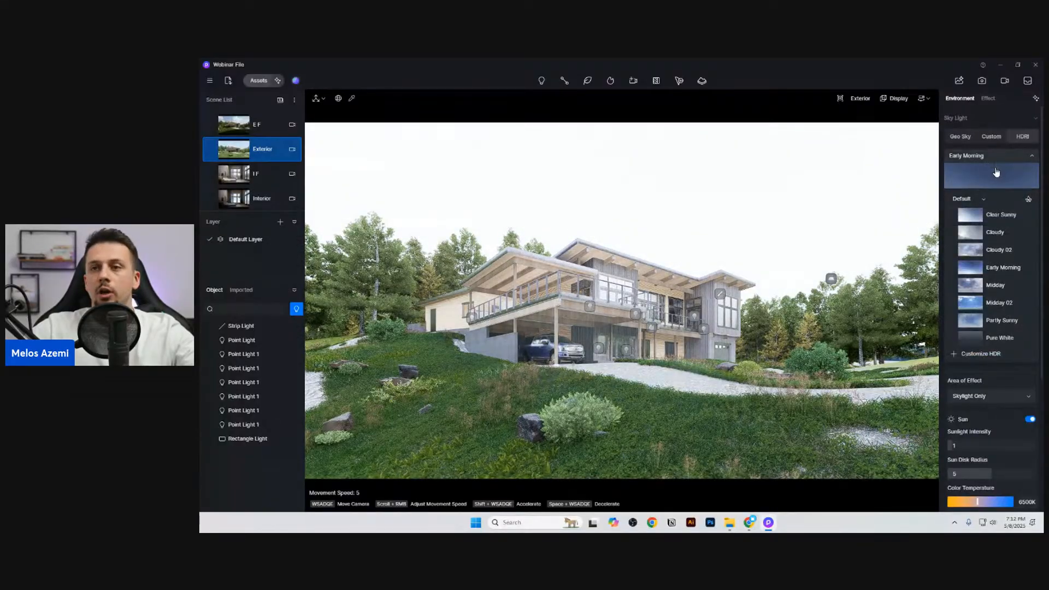
pyautogui.scroll(-10, 1005, 245)
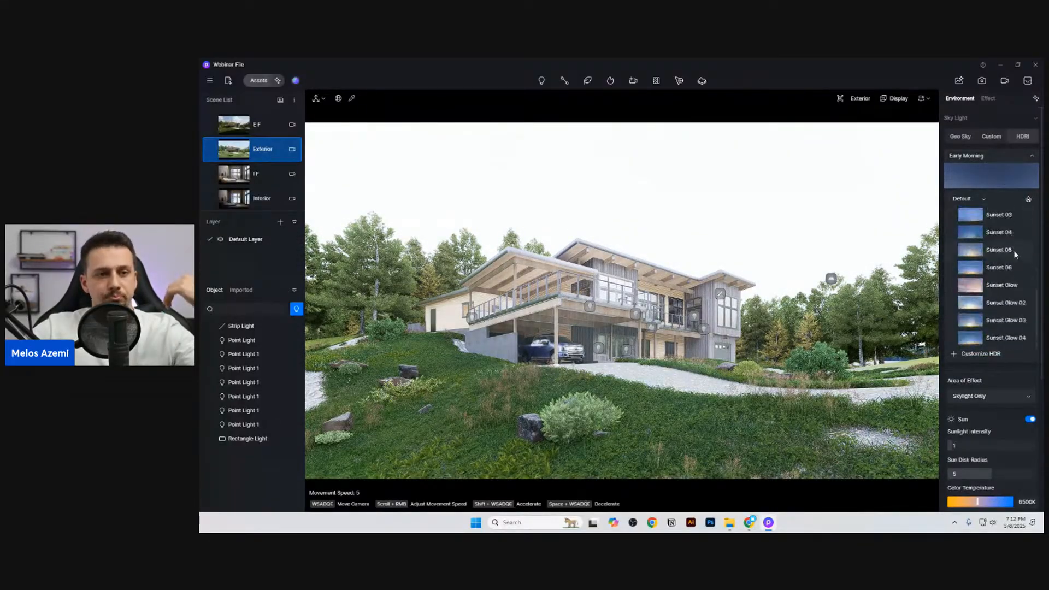
pyautogui.scroll(5, 995, 257)
pyautogui.scroll(5, 1006, 306)
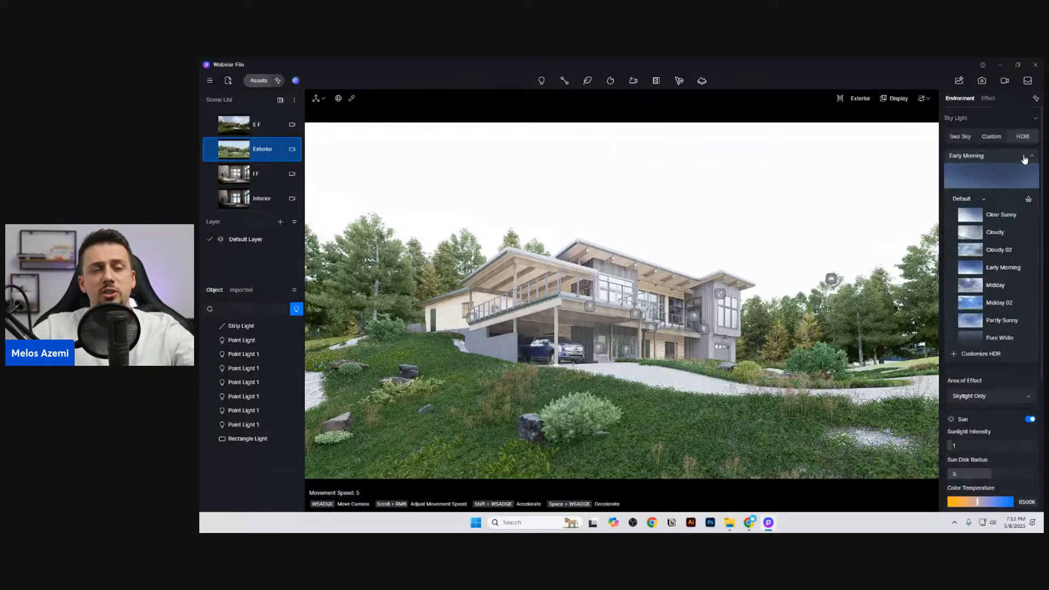
pyautogui.click(999, 303)
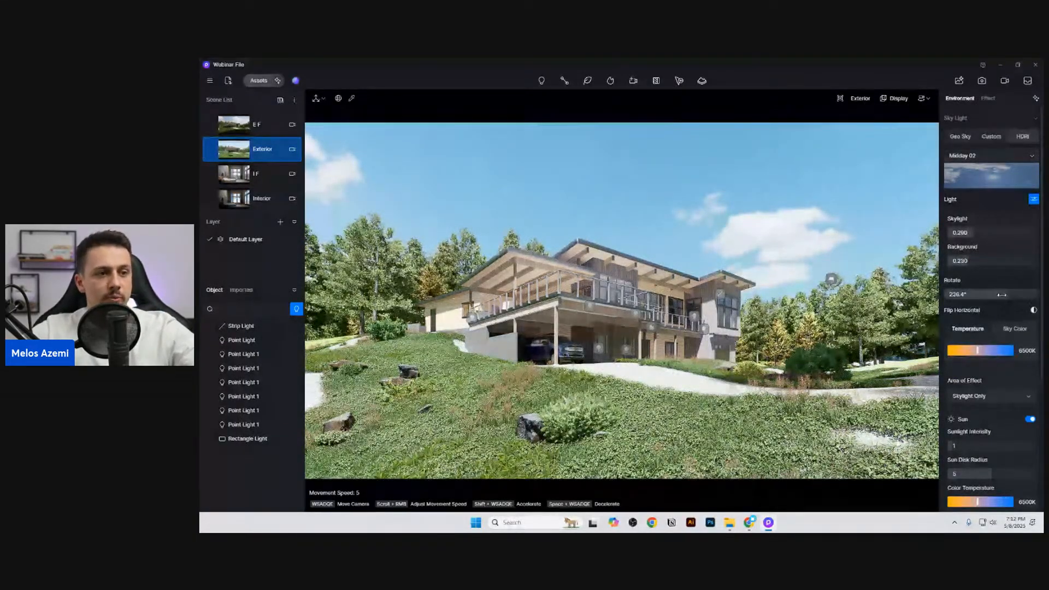
pyautogui.moveTo(997, 295)
pyautogui.mouseDown()
pyautogui.moveTo(1013, 299)
pyautogui.moveTo(980, 298)
pyautogui.mouseUp()
# Step: Merge the HDRI's skylight and background into one light value of 0.500, and set the exposure to 0.04
pyautogui.click(1033, 199)
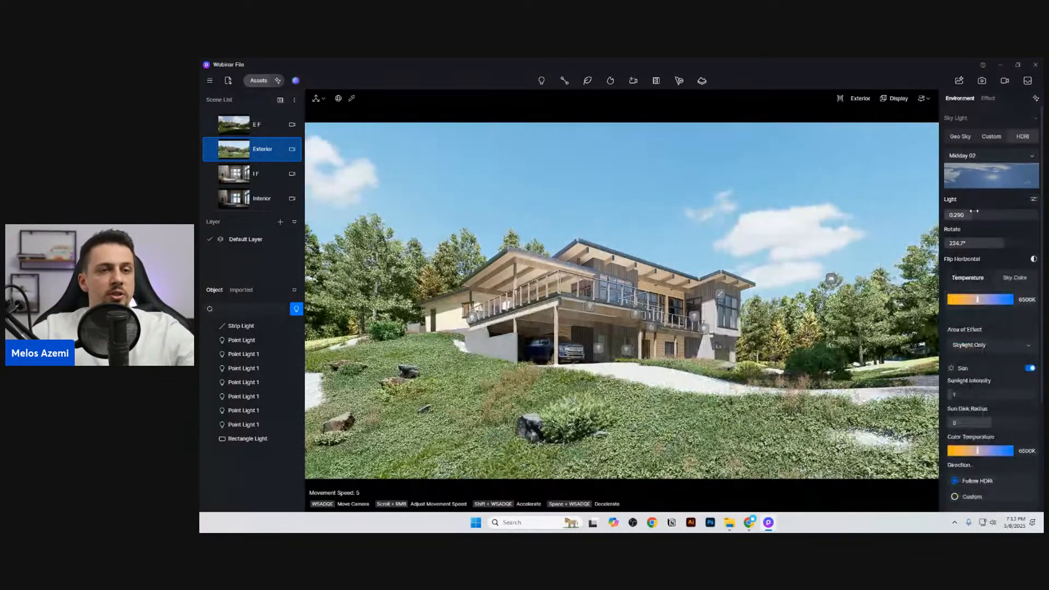
pyautogui.moveTo(1005, 215); pyautogui.dragTo(996, 247)
pyautogui.click(987, 98)
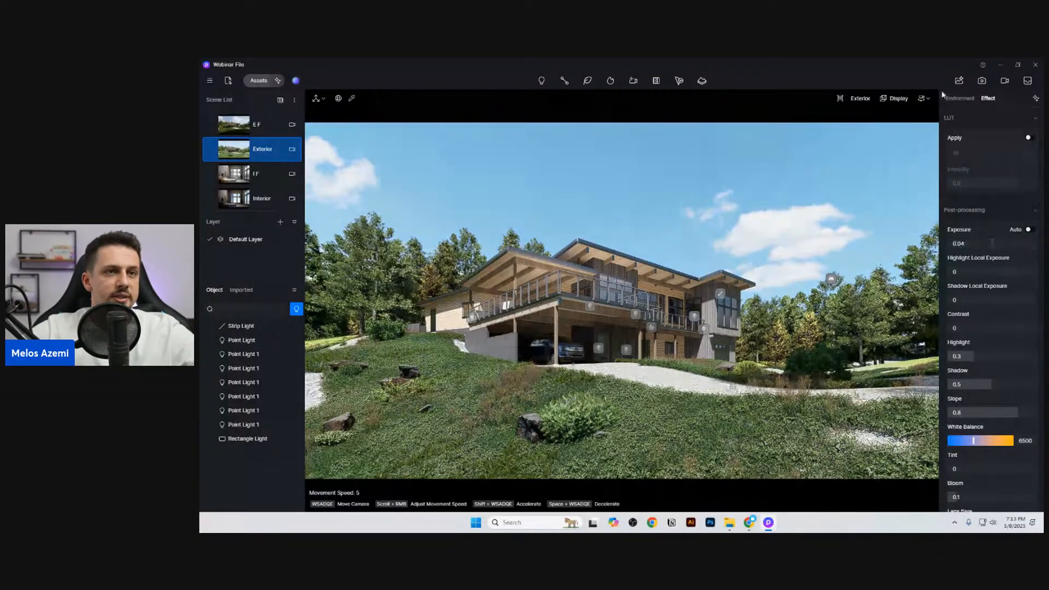
pyautogui.click(959, 98)
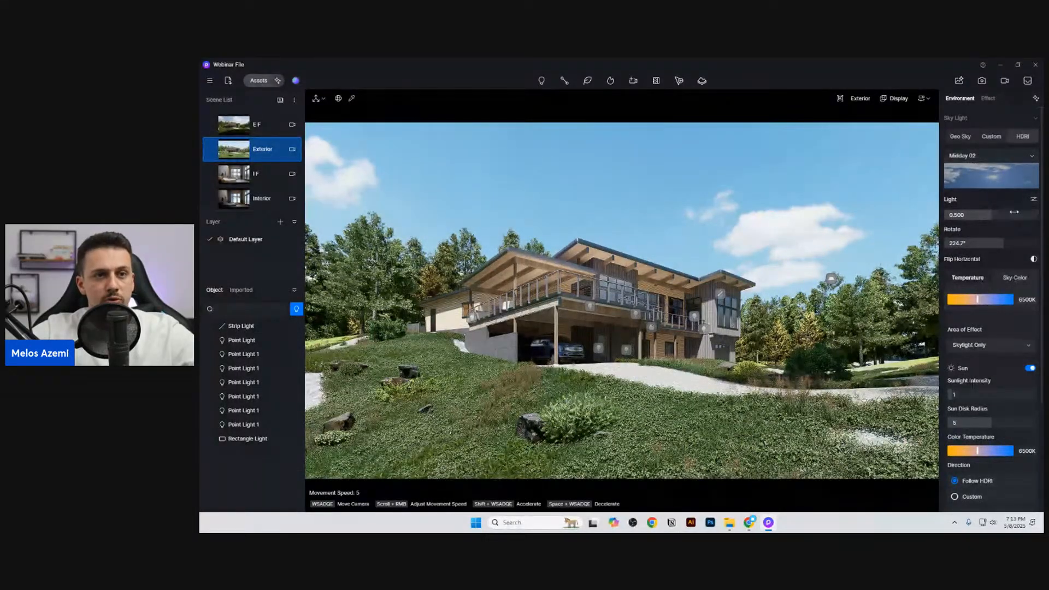
# Step: Separate the HDRI's skylight and background controls again, then set the background to 0.300 and the rotation to 108°
pyautogui.click(1033, 200)
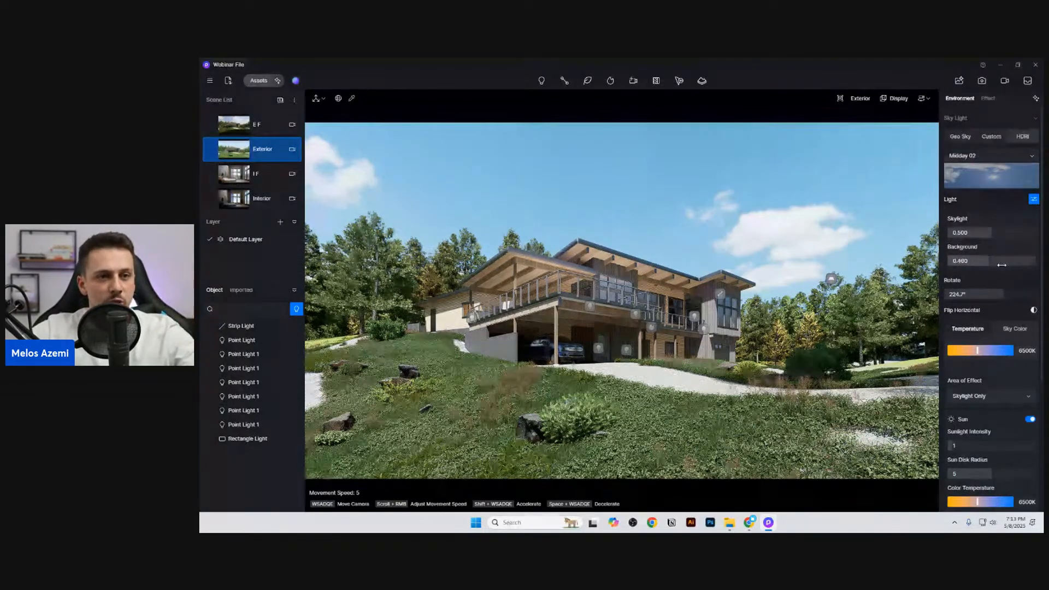
pyautogui.moveTo(1003, 265); pyautogui.dragTo(987, 265)
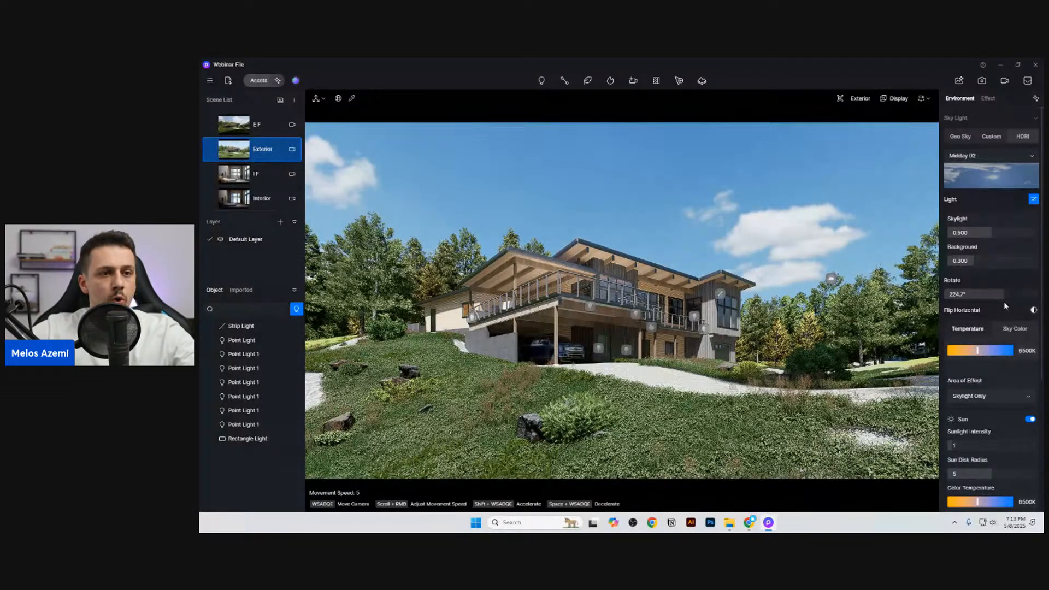
pyautogui.moveTo(1001, 293); pyautogui.dragTo(886, 308)
pyautogui.moveTo(728, 277); pyautogui.dragTo(409, 365, button='right')
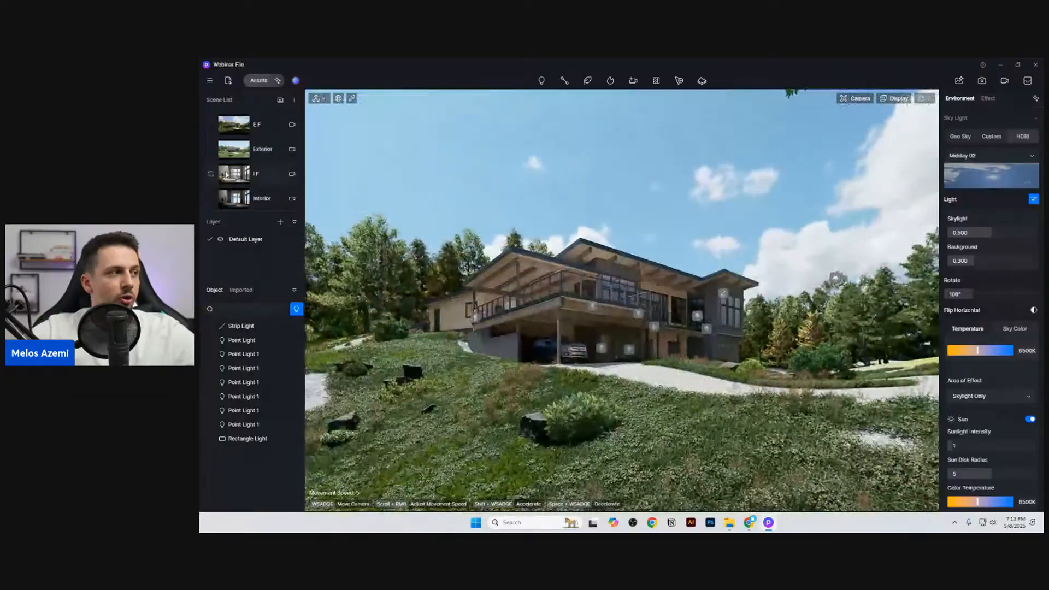
# Step: Open the Exterior scene, switch its sky light to HDRI and set the background to 0.250
pyautogui.click(251, 148)
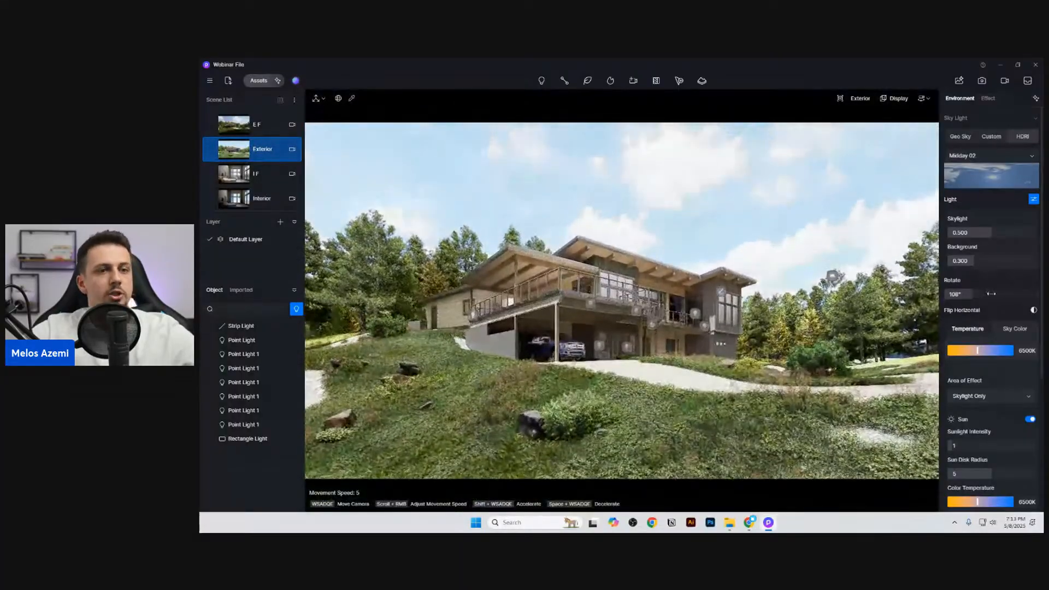
pyautogui.click(1022, 136)
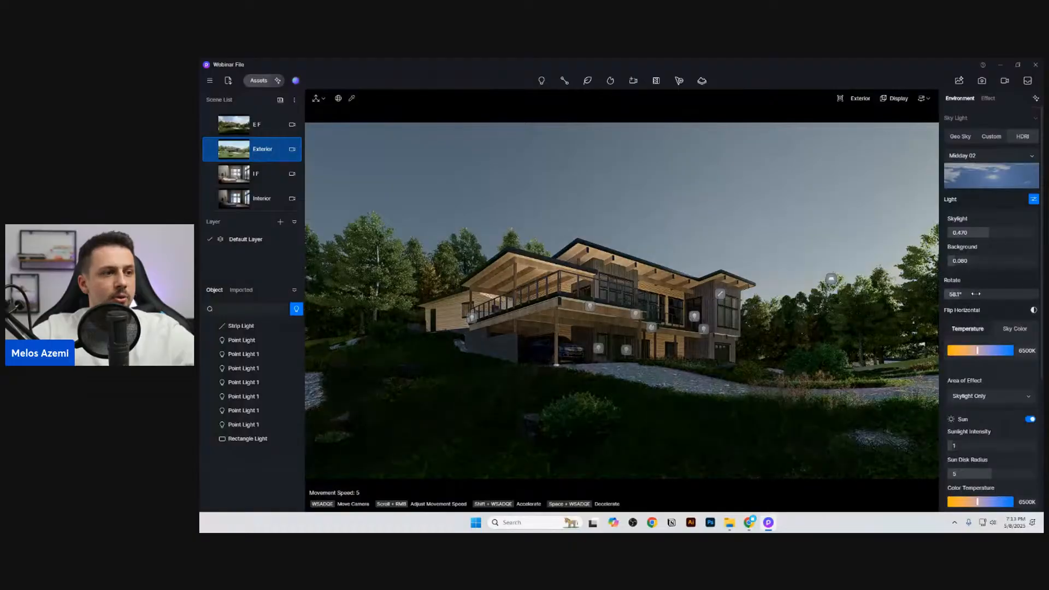
pyautogui.moveTo(975, 294); pyautogui.dragTo(976, 262)
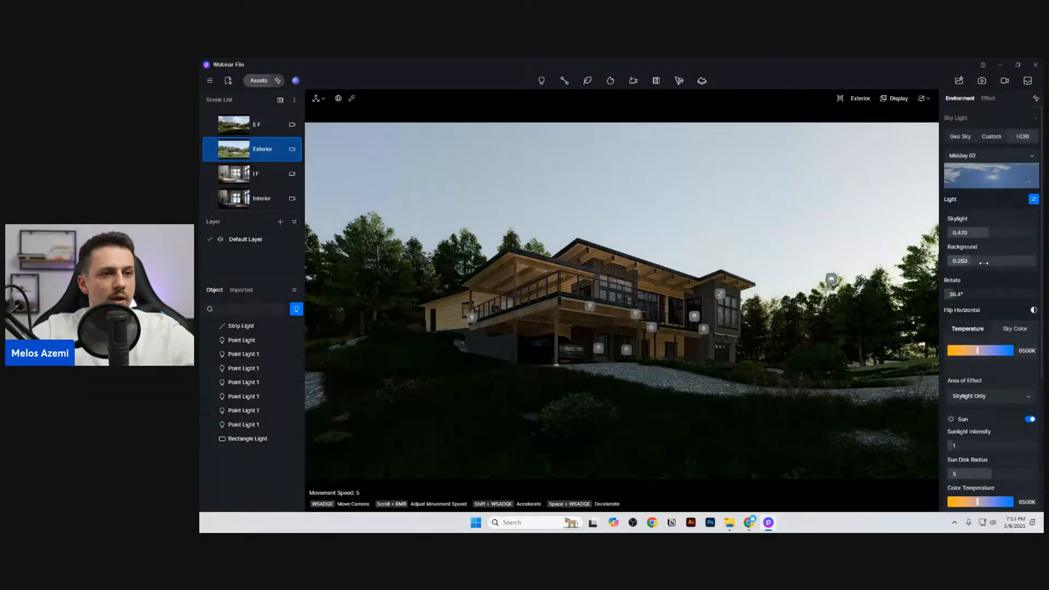
# Step: Replace the HDRI map with the default Midday sky and set its rotation to 0°
pyautogui.click(992, 176)
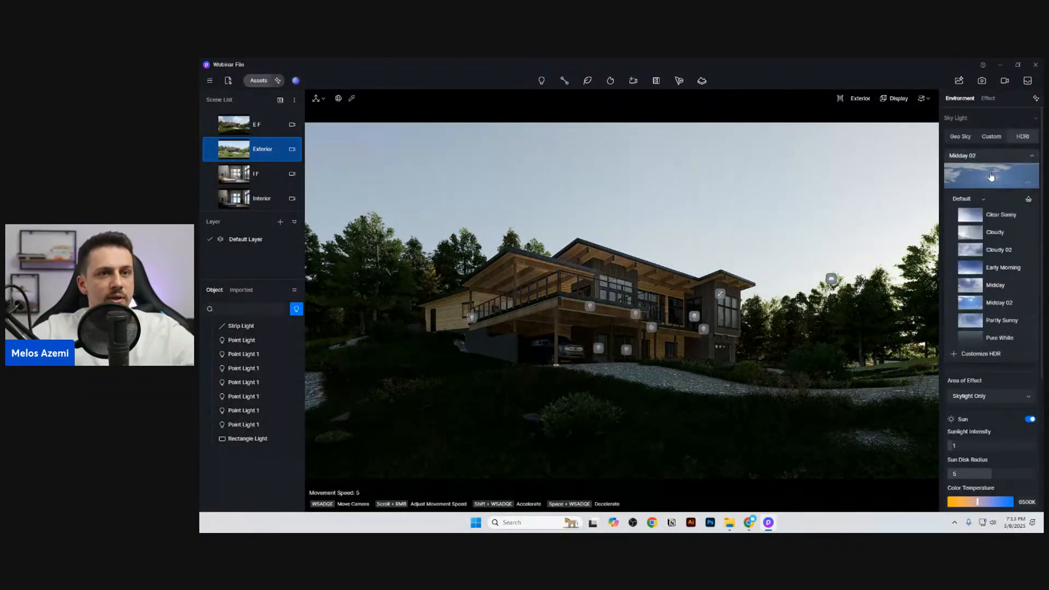
pyautogui.click(1000, 290)
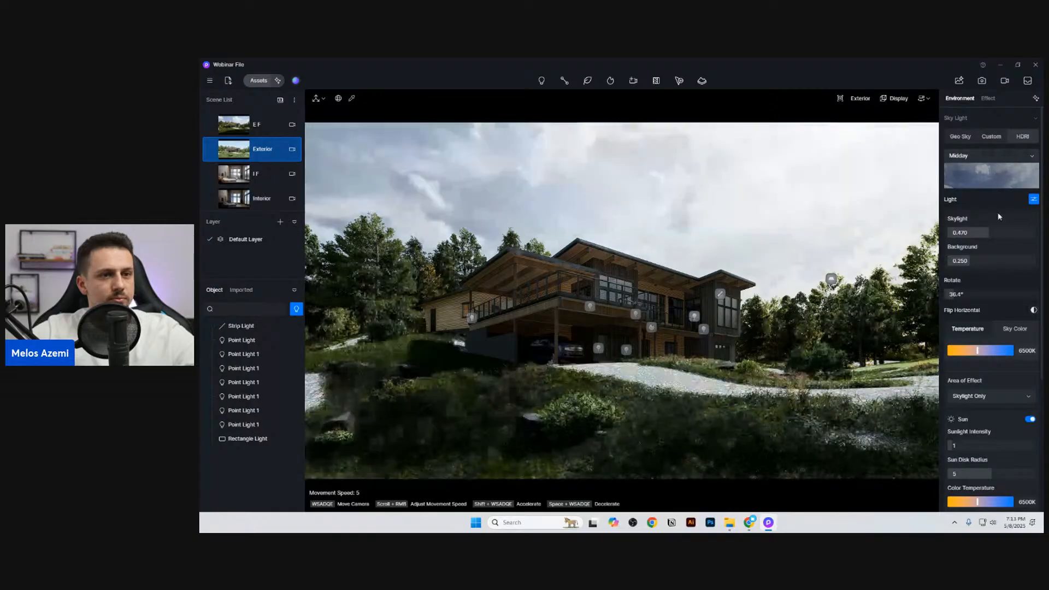
pyautogui.moveTo(959, 294)
pyautogui.mouseDown()
pyautogui.moveTo(973, 295)
pyautogui.moveTo(940, 294)
pyautogui.mouseUp()
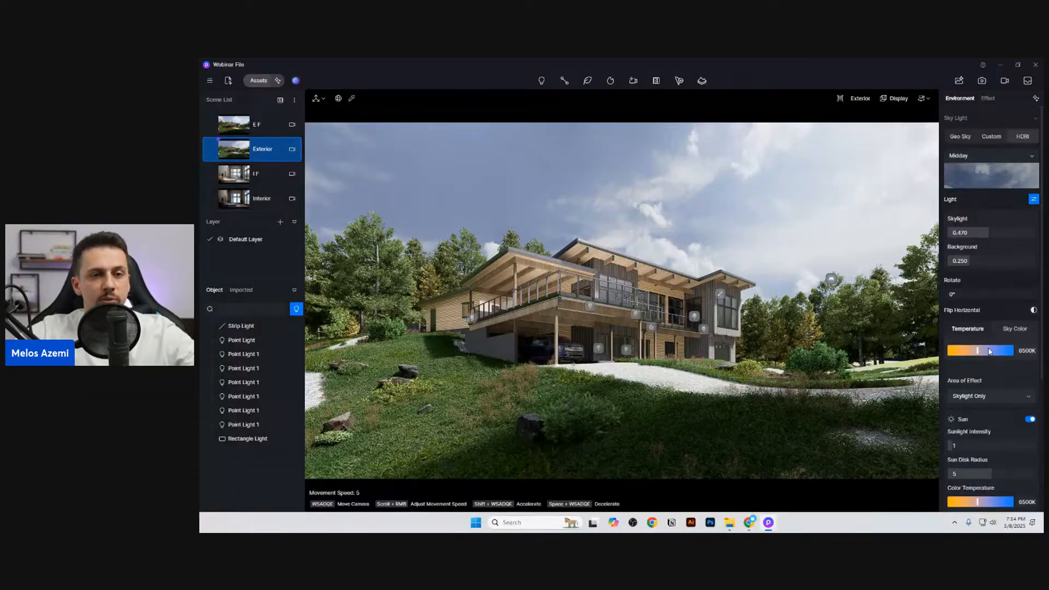
# Step: Try an HDRI temperature of 3600K with the area of effect set to Background Only and All
pyautogui.moveTo(969, 350); pyautogui.dragTo(956, 351)
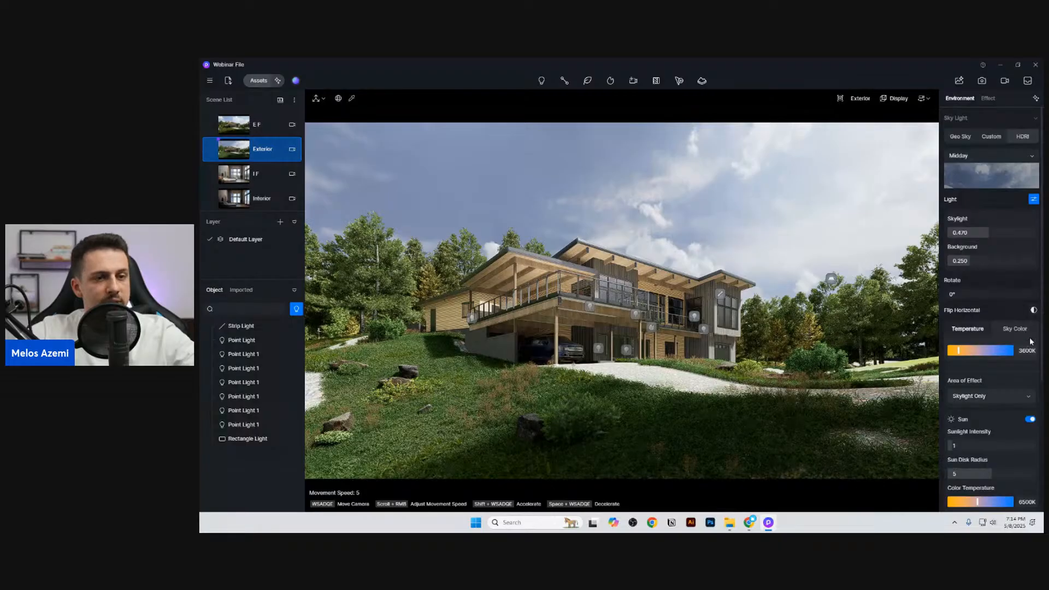
pyautogui.click(1009, 395)
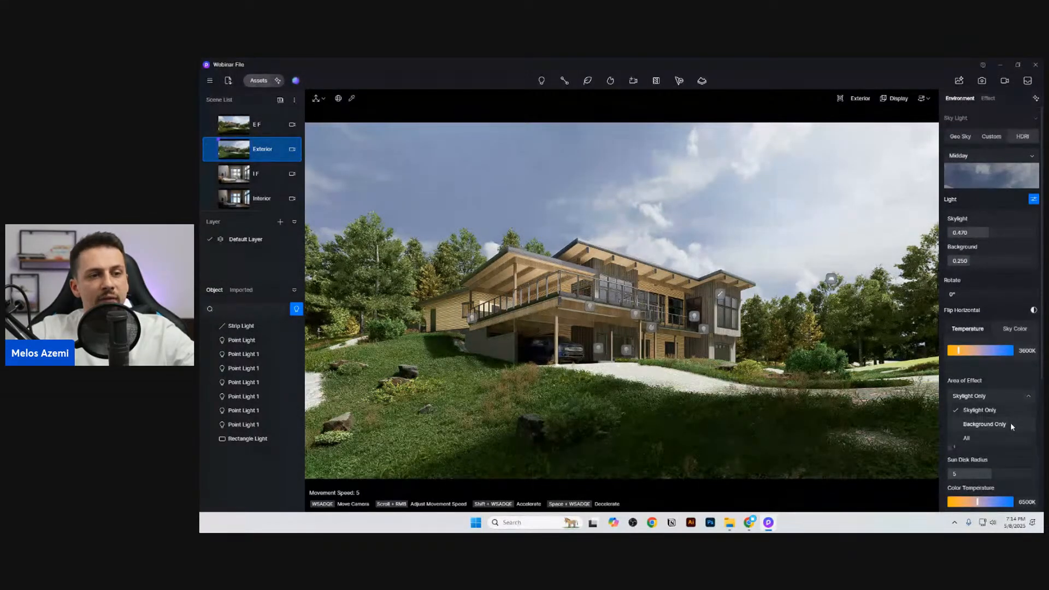
pyautogui.click(1010, 422)
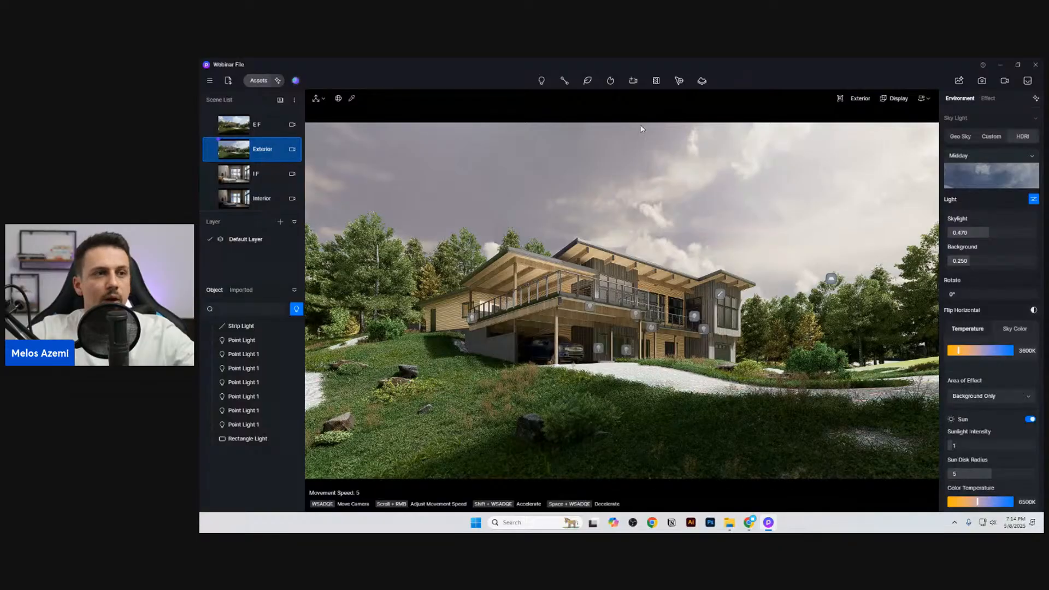
pyautogui.click(978, 396)
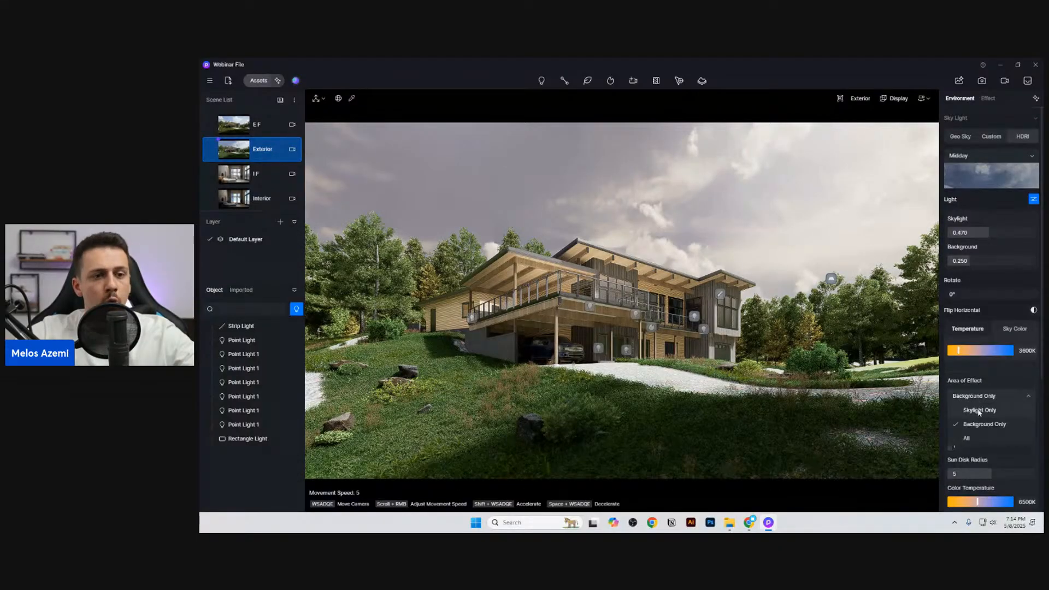
pyautogui.click(979, 437)
# Step: Set the HDRI temperature to 5750K and limit its area of effect to Skylight Only
pyautogui.click(972, 350)
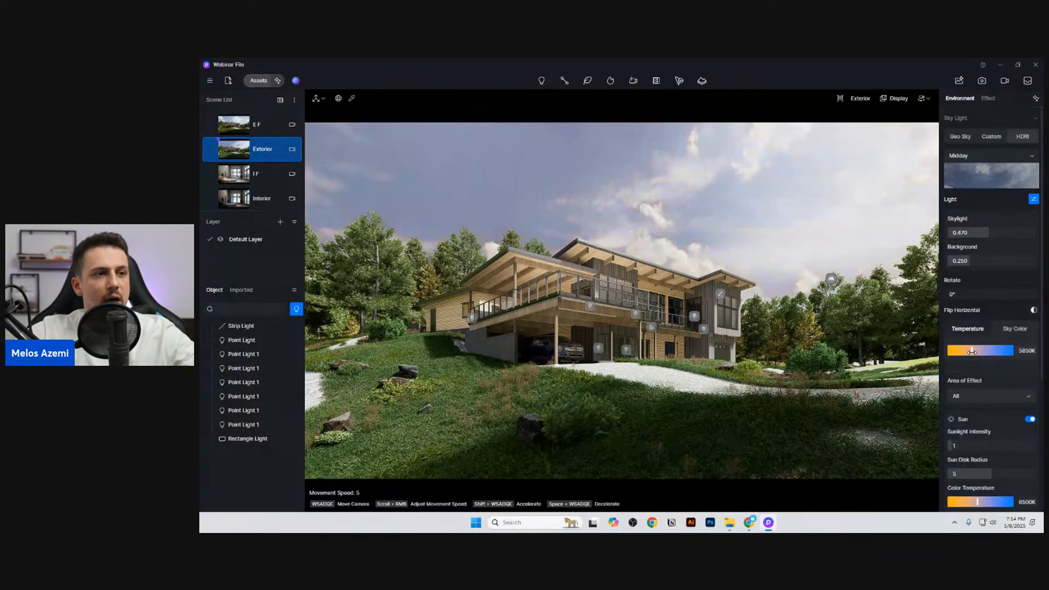
pyautogui.moveTo(972, 351); pyautogui.dragTo(972, 351)
pyautogui.click(988, 397)
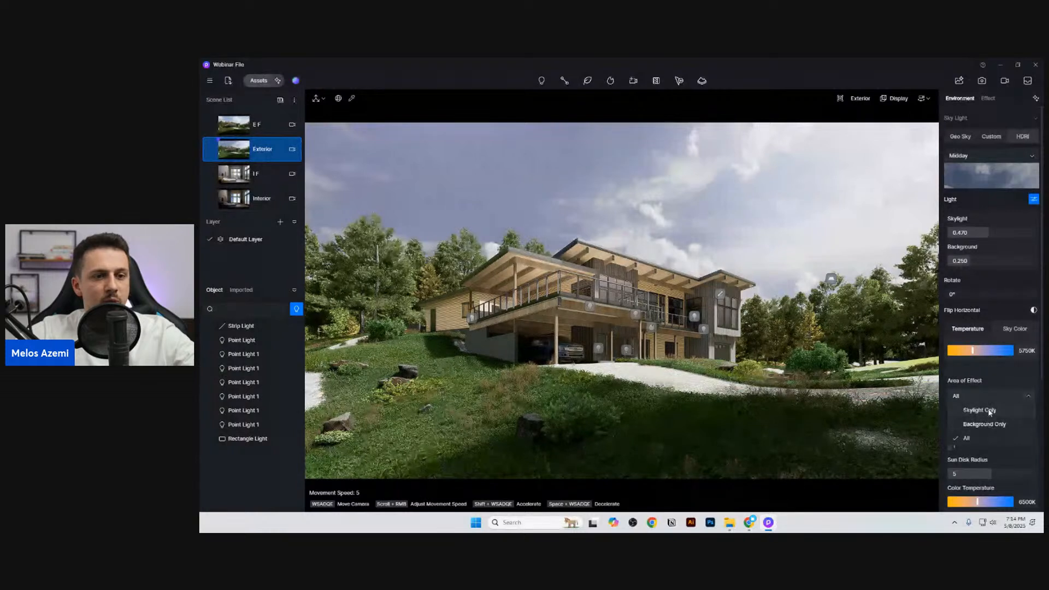
pyautogui.click(992, 405)
# Step: Set the sunlight intensity of the Midday HDRI to 0.3
pyautogui.scroll(-1, 1011, 430)
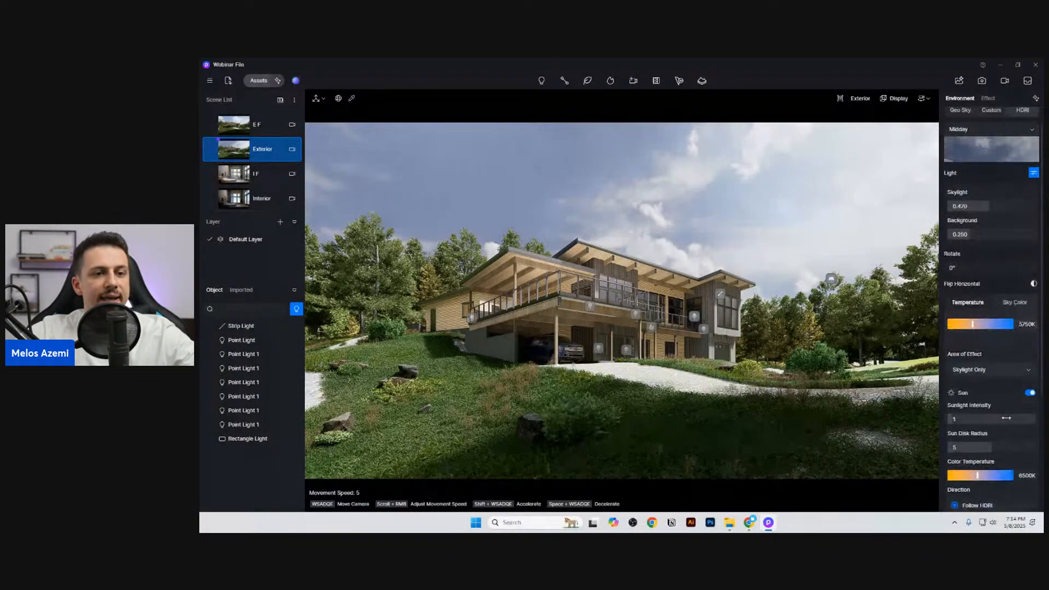
pyautogui.click(983, 419)
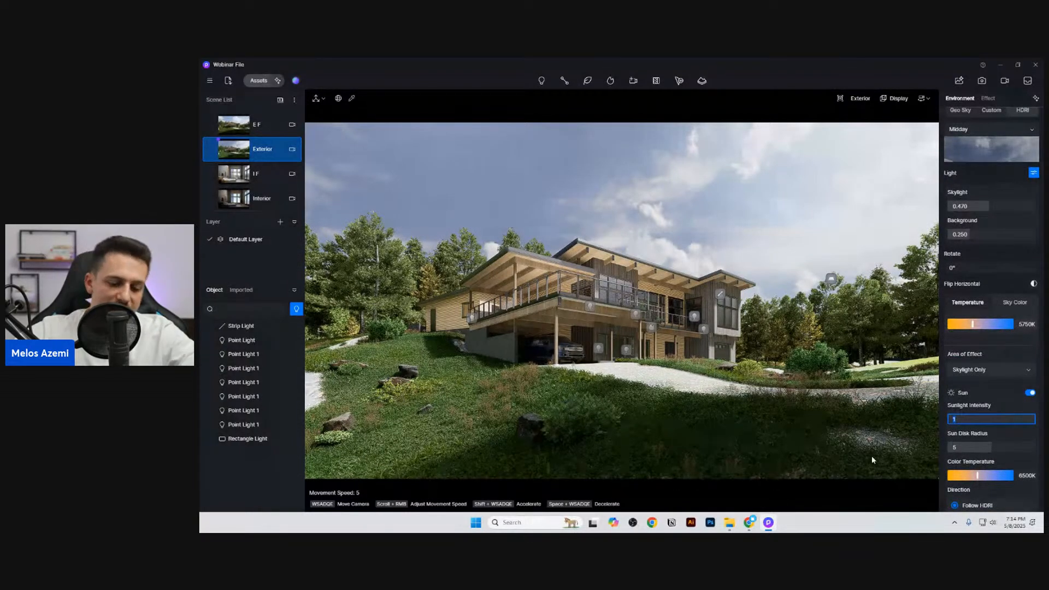
pyautogui.write('.3')
pyautogui.press('Return')
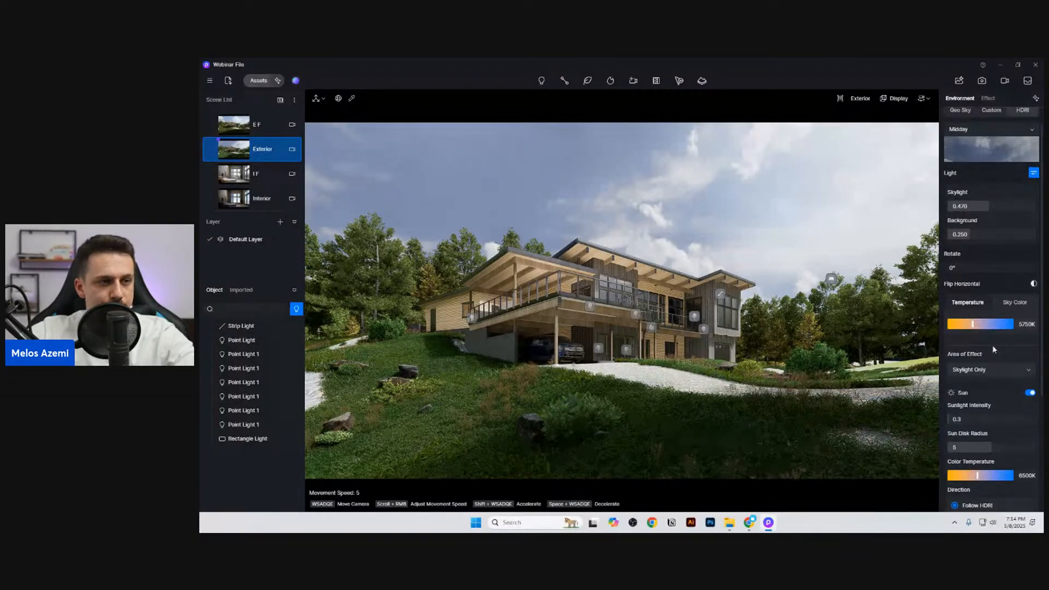
# Step: Try a custom sun direction with an azimuth of 265.7, and return the direction to Follow HDRI
pyautogui.scroll(-2, 991, 345)
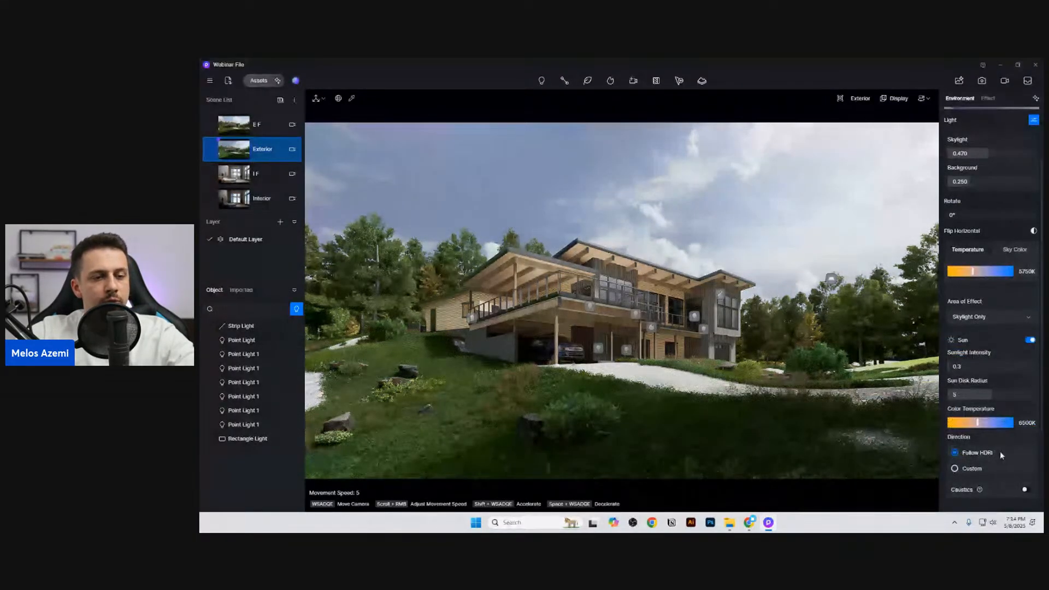
pyautogui.scroll(-1, 1000, 453)
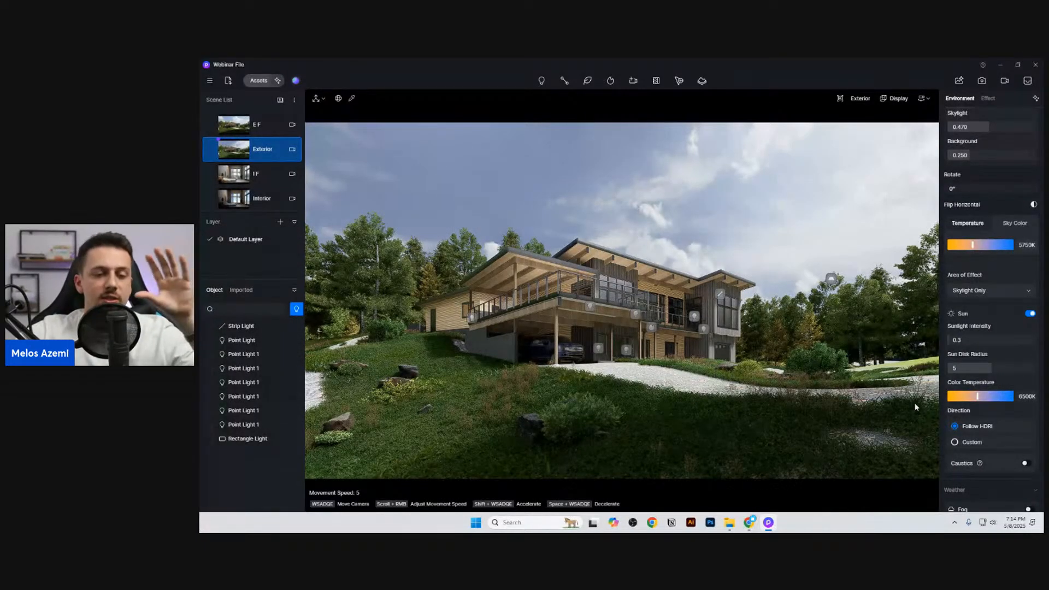
pyautogui.click(999, 440)
pyautogui.moveTo(1008, 494); pyautogui.dragTo(1011, 494)
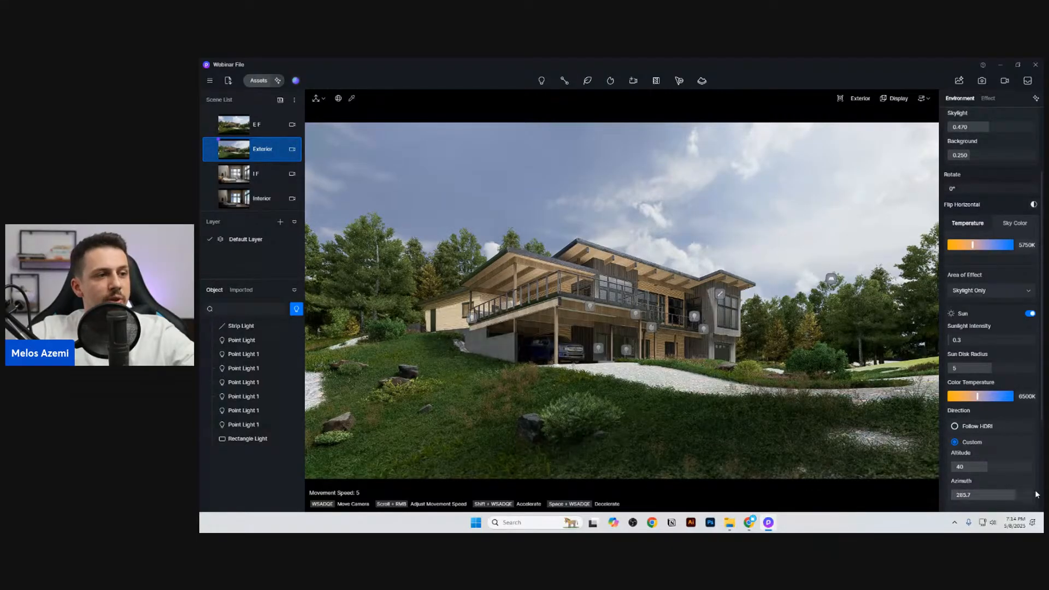
pyautogui.click(1007, 429)
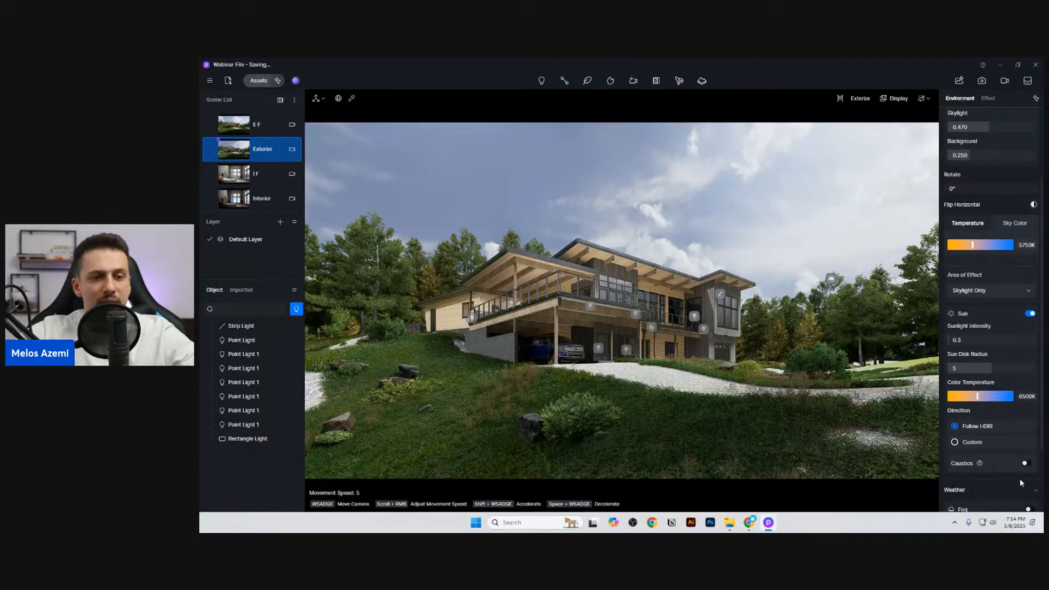
# Step: Look over the weather options and the custom HDRI maps while keeping the Midday map
pyautogui.scroll(-3, 991, 432)
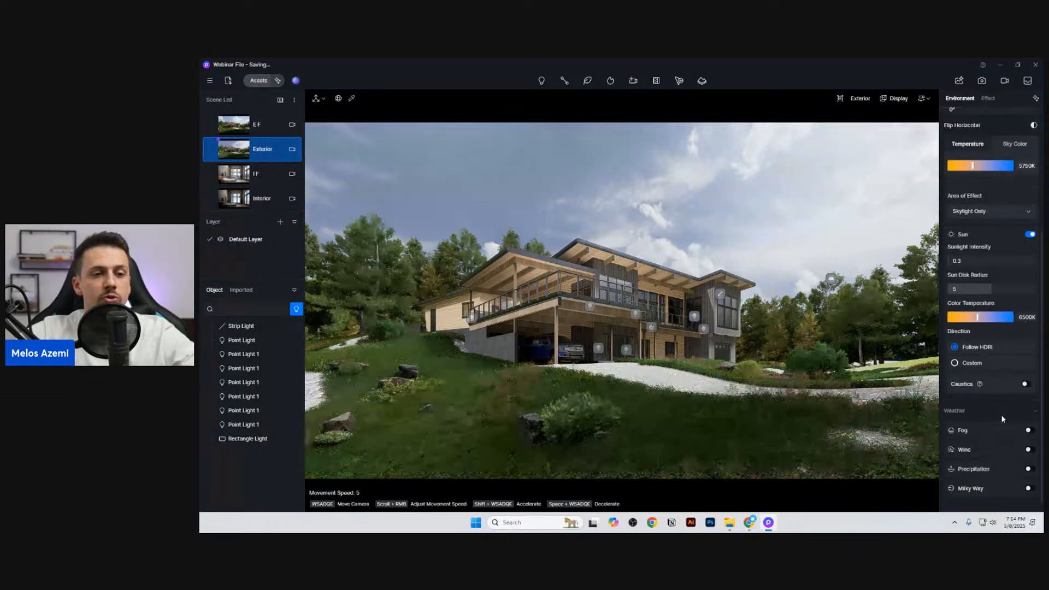
pyautogui.scroll(5, 992, 473)
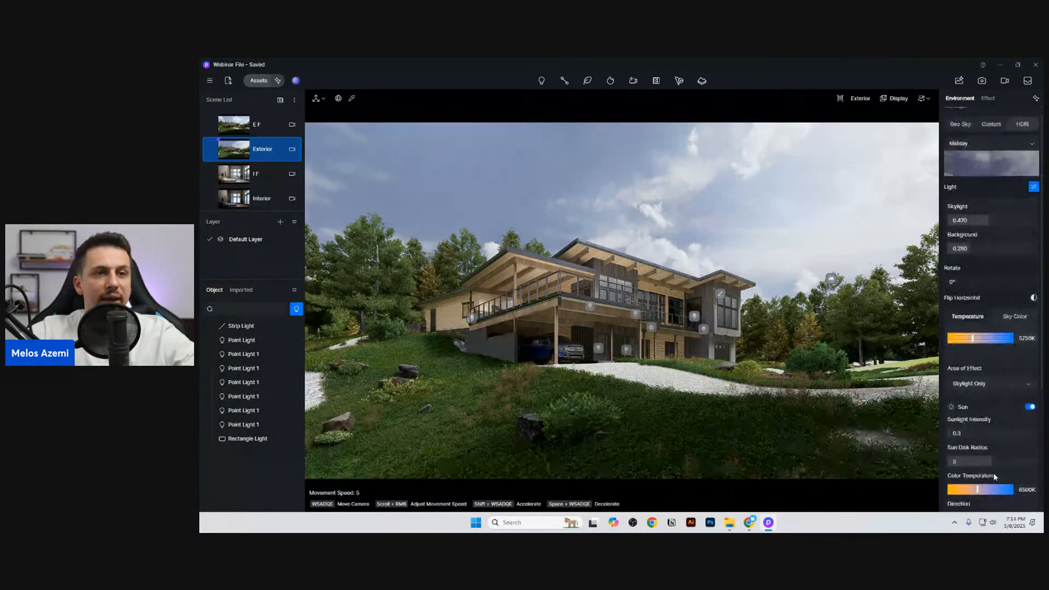
pyautogui.click(982, 171)
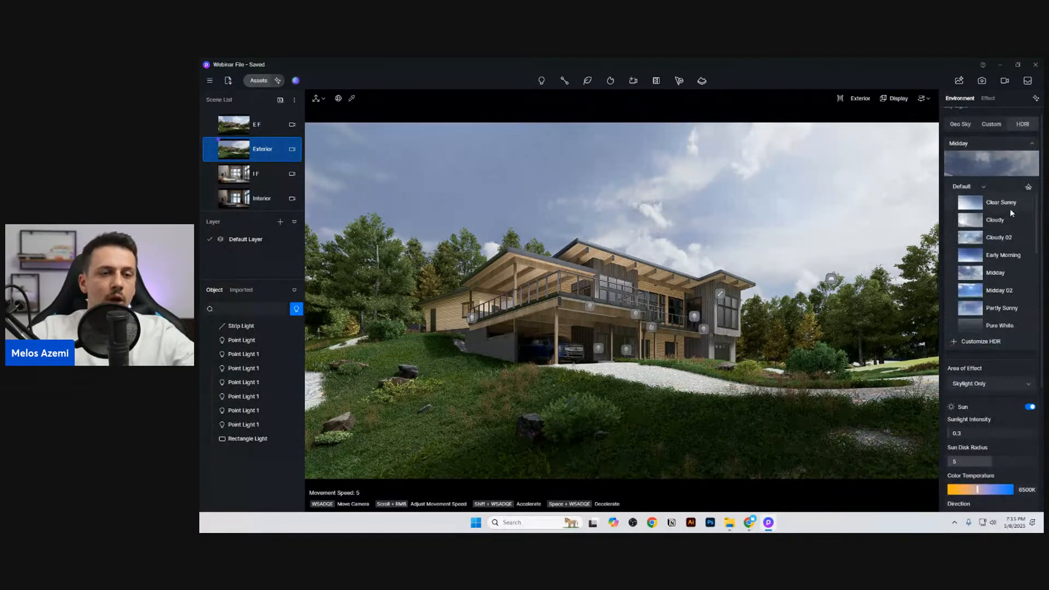
pyautogui.click(966, 186)
pyautogui.click(975, 202)
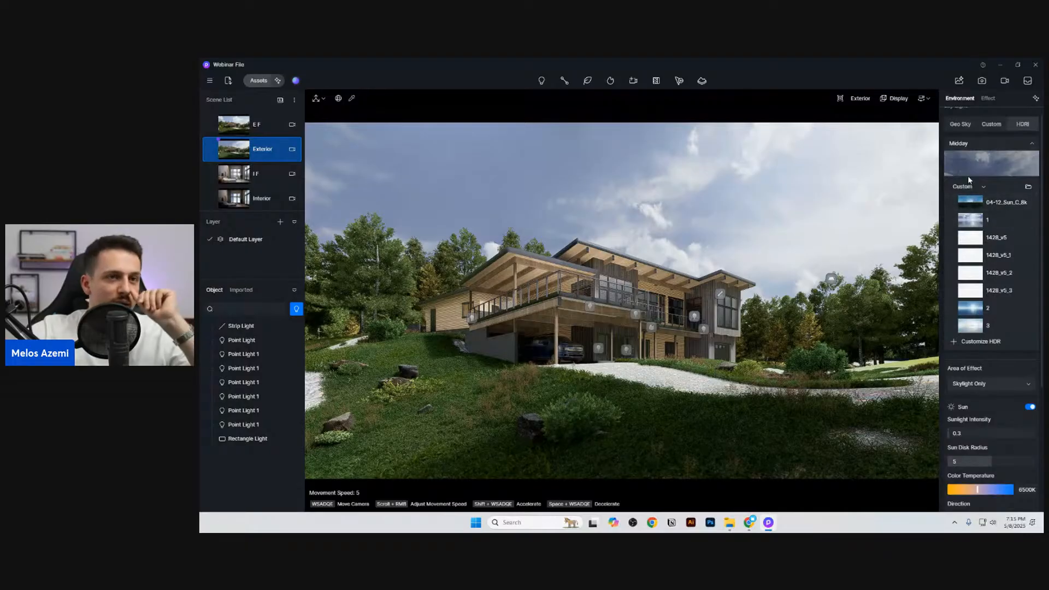
pyautogui.click(1001, 143)
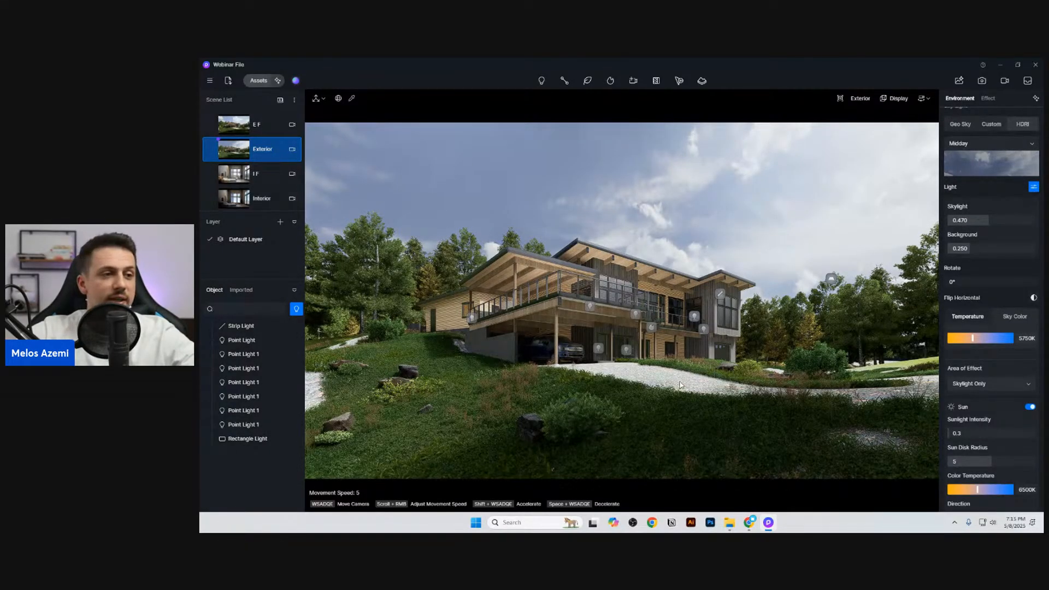
# Step: Apply the Exterior-Sunset preset from the D5 Curated collection in Studio and close the preset window
pyautogui.click(296, 81)
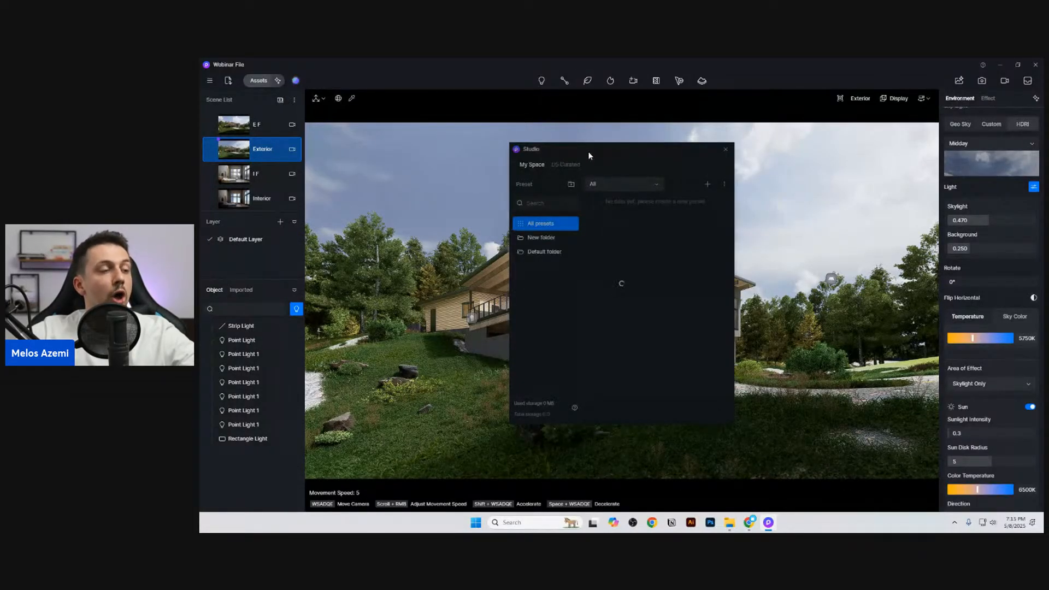
pyautogui.click(558, 163)
pyautogui.moveTo(604, 149); pyautogui.dragTo(477, 136)
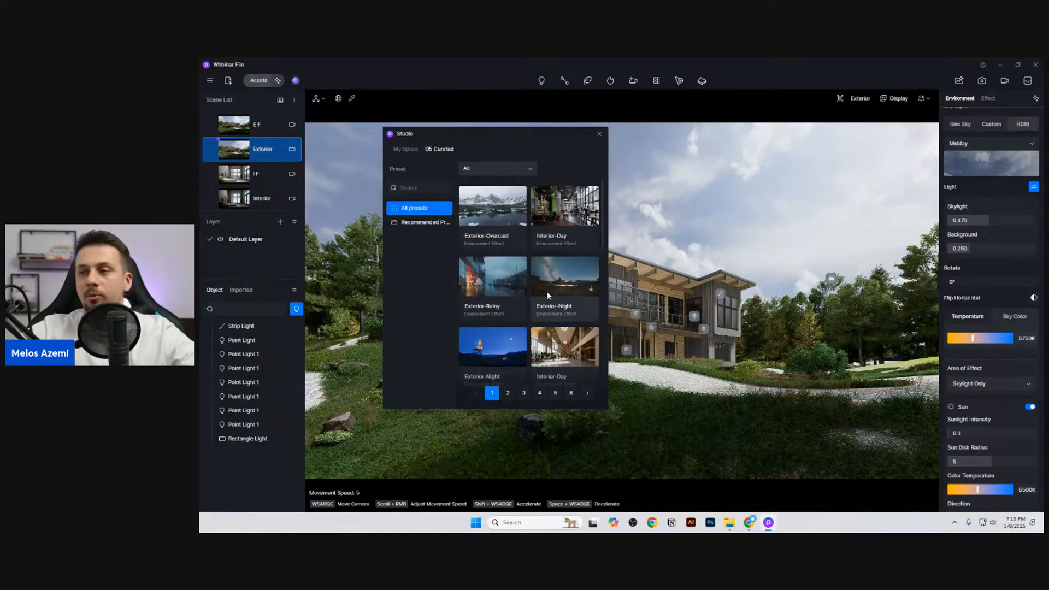
pyautogui.scroll(-5, 532, 274)
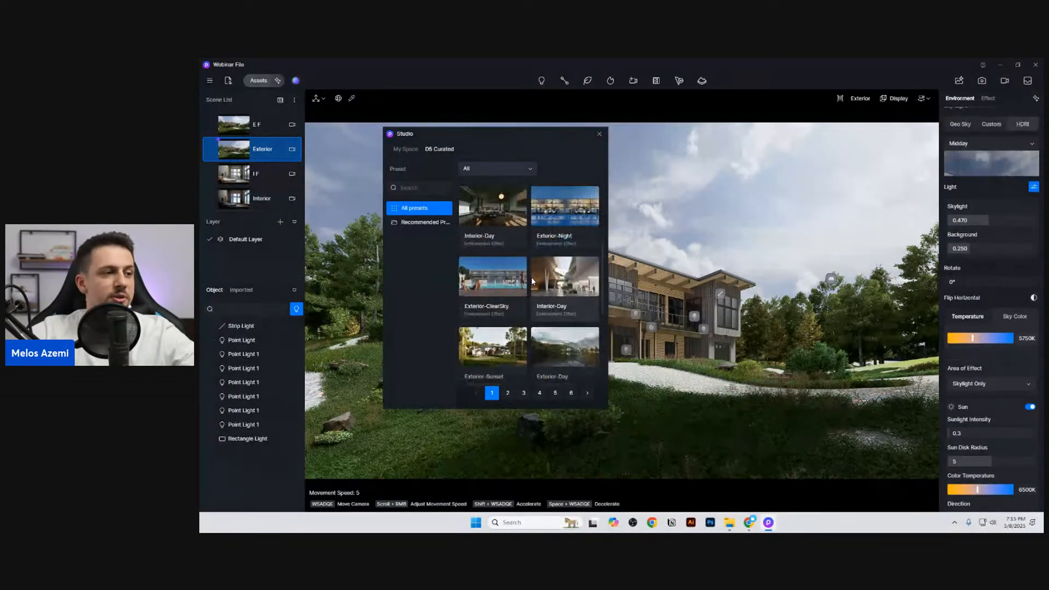
pyautogui.scroll(-1, 515, 315)
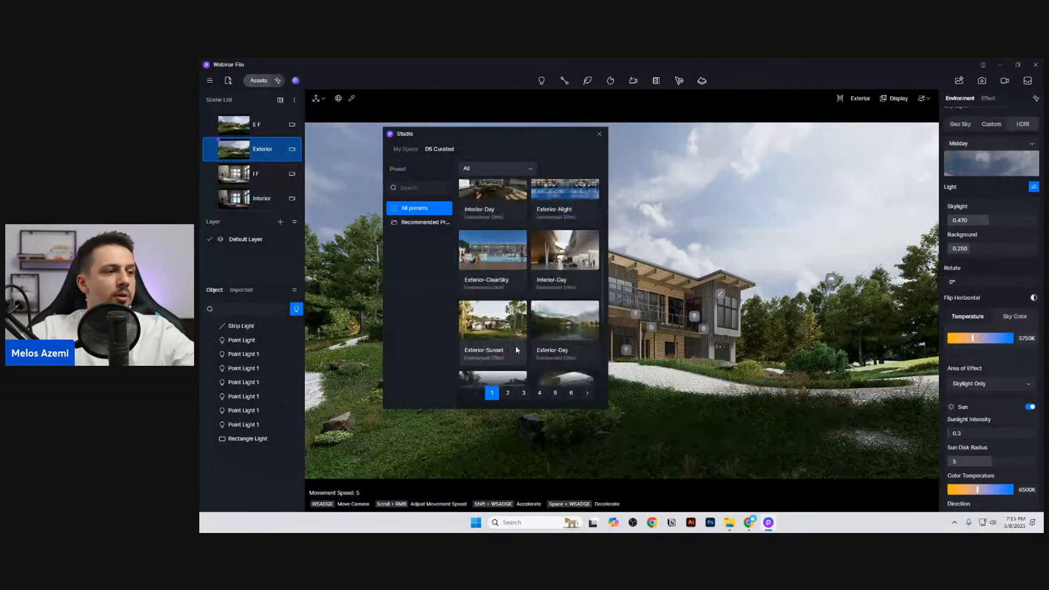
pyautogui.click(496, 325)
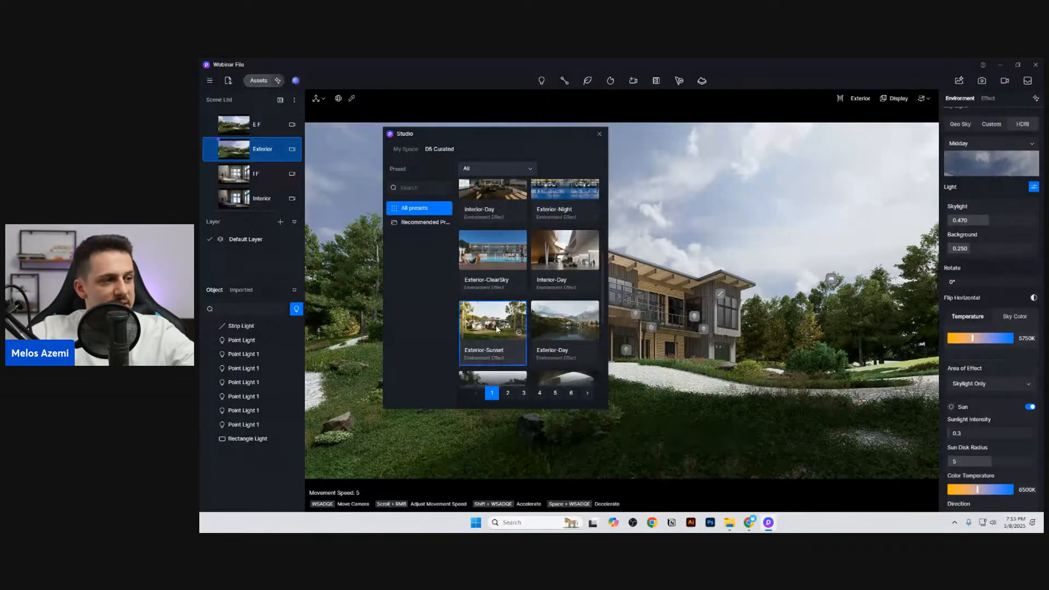
pyautogui.moveTo(533, 144); pyautogui.dragTo(340, 284)
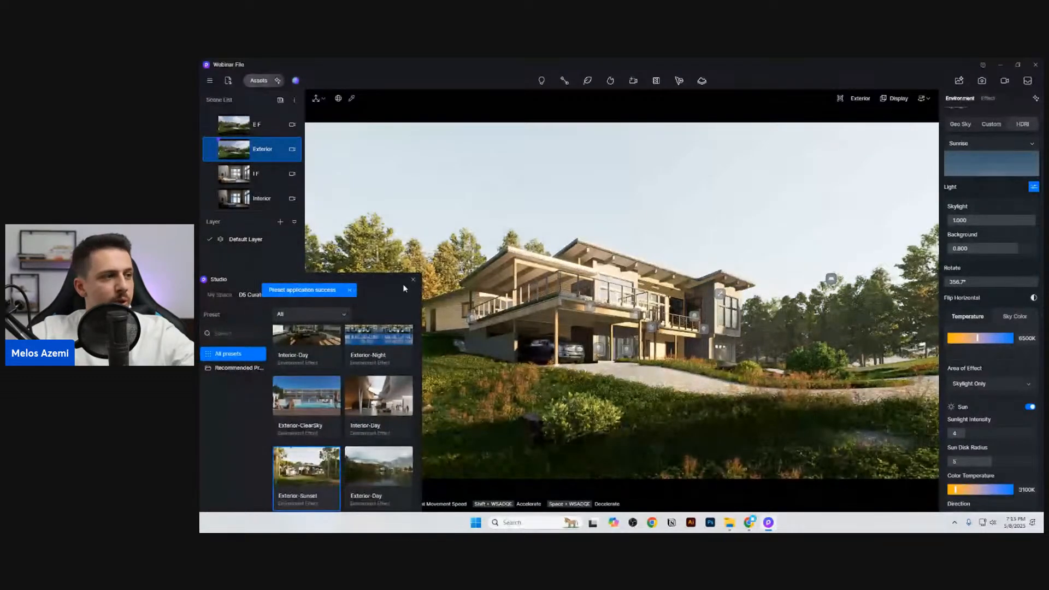
pyautogui.click(412, 281)
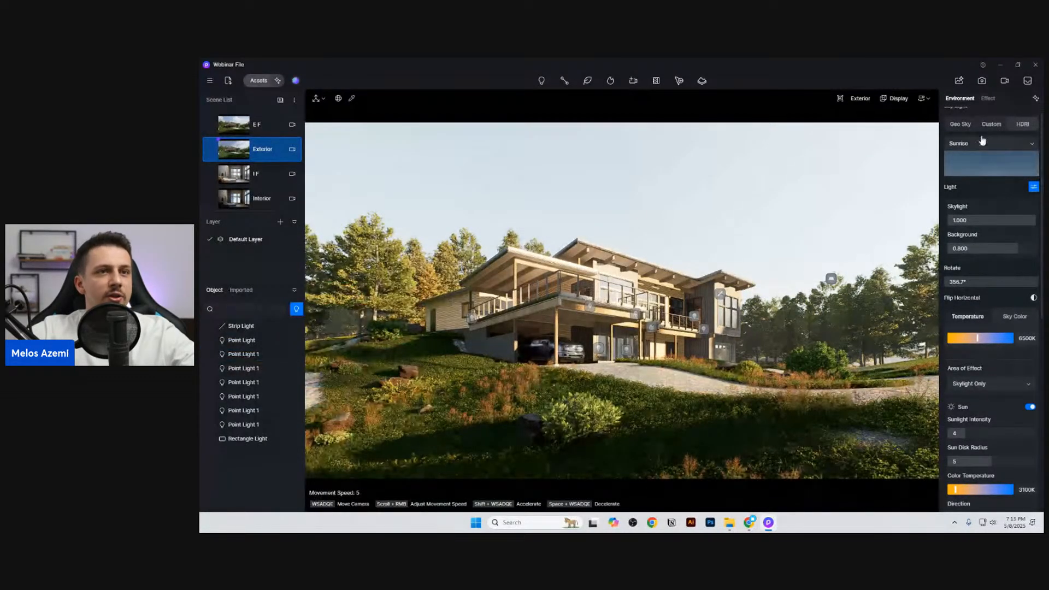
# Step: Lower the post-processing exposure slightly below zero and return to the environment settings
pyautogui.click(987, 99)
pyautogui.moveTo(990, 241); pyautogui.dragTo(988, 240)
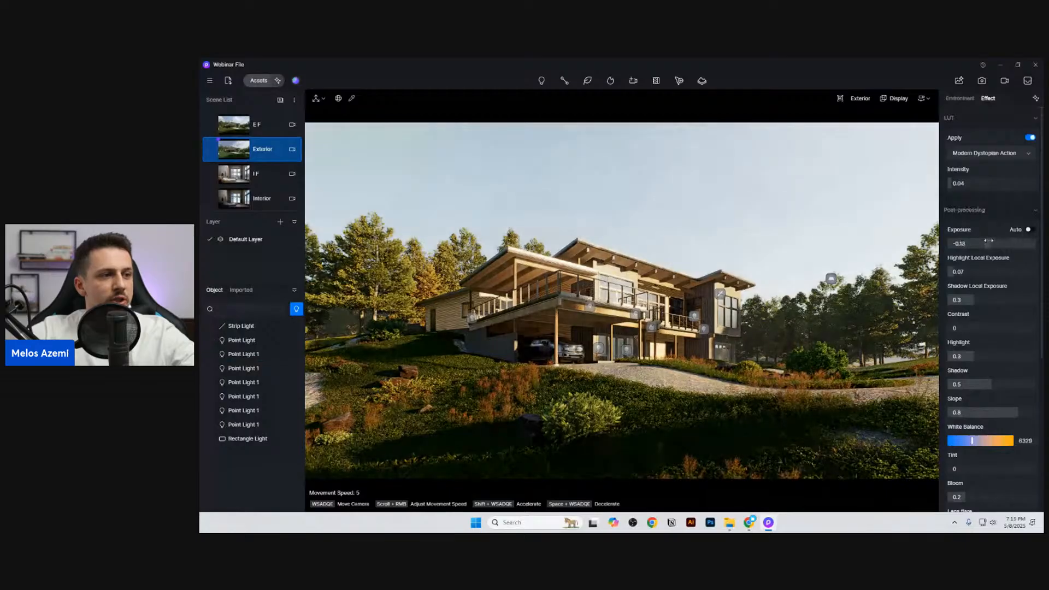
pyautogui.click(963, 97)
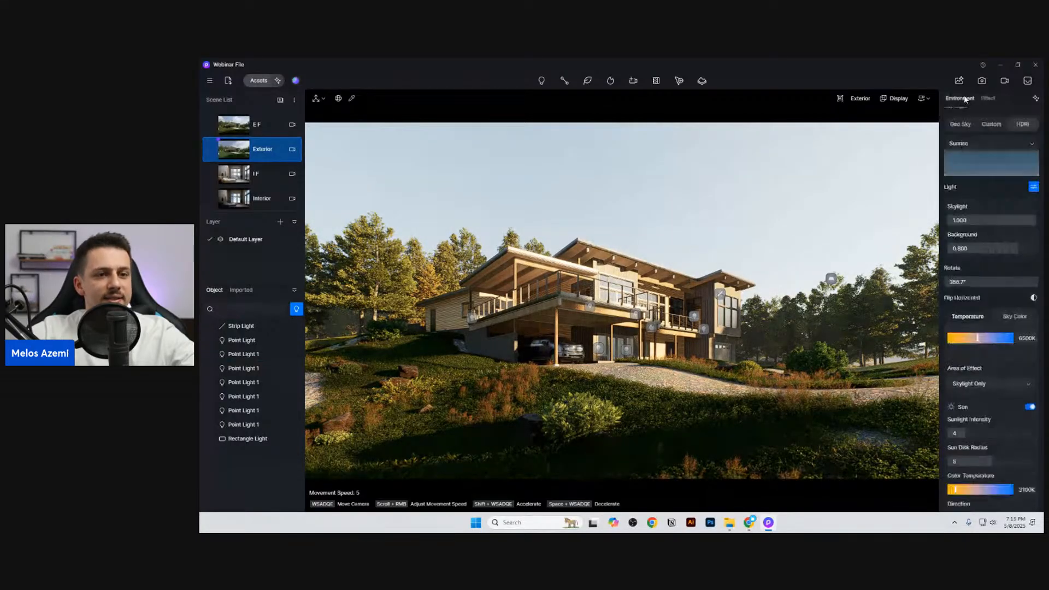
# Step: Set the sunset preset's sunlight intensity to 2.1 and the HDRI rotation to 353.4°
pyautogui.moveTo(986, 431); pyautogui.dragTo(980, 431)
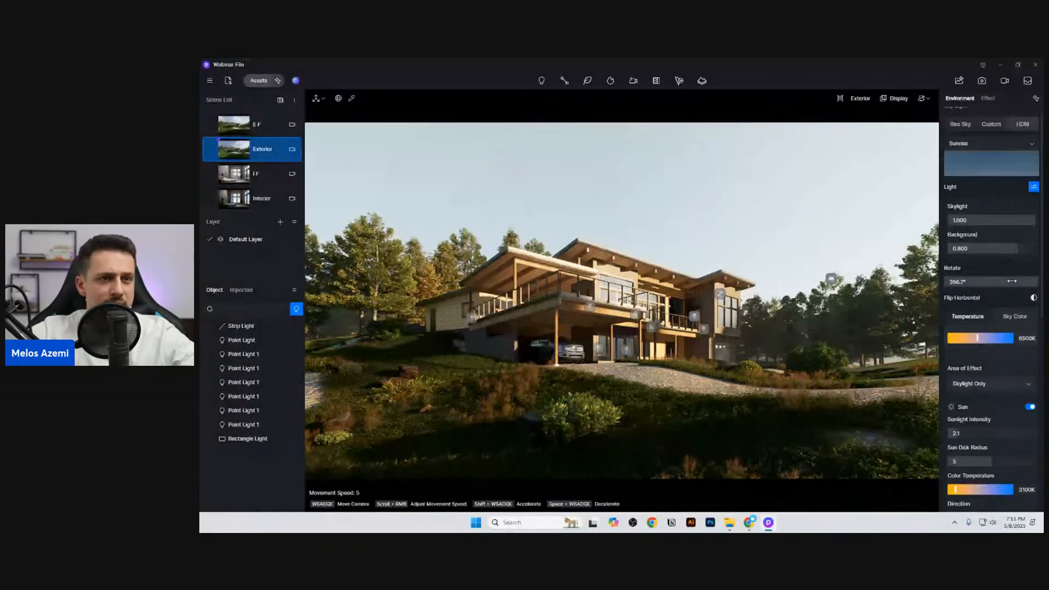
pyautogui.moveTo(1035, 281)
pyautogui.mouseDown()
pyautogui.moveTo(1015, 291)
pyautogui.moveTo(1027, 292)
pyautogui.moveTo(993, 288)
pyautogui.moveTo(1034, 288)
pyautogui.mouseUp()
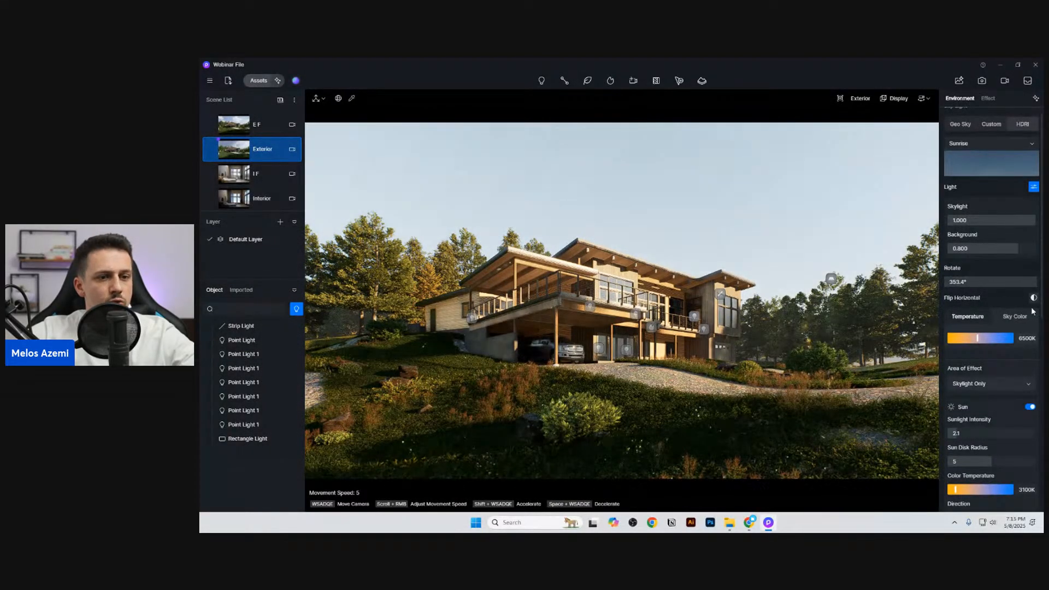
# Step: Switch the sun direction from Follow HDRI to Custom, adjust its altitude and set the azimuth to 158.4
pyautogui.scroll(-2, 999, 404)
pyautogui.click(984, 440)
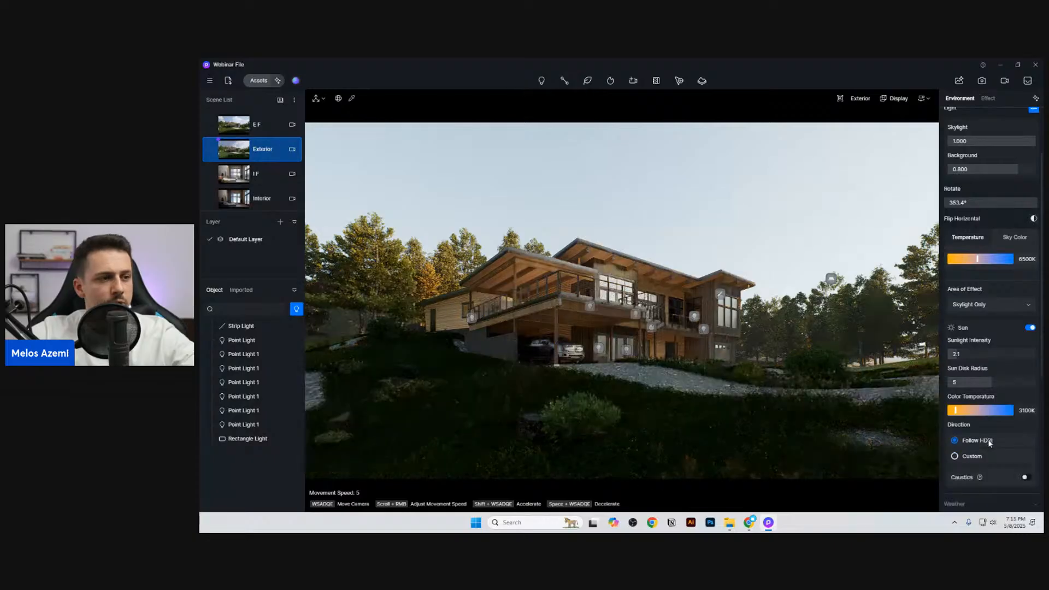
pyautogui.click(986, 455)
pyautogui.scroll(-1, 989, 457)
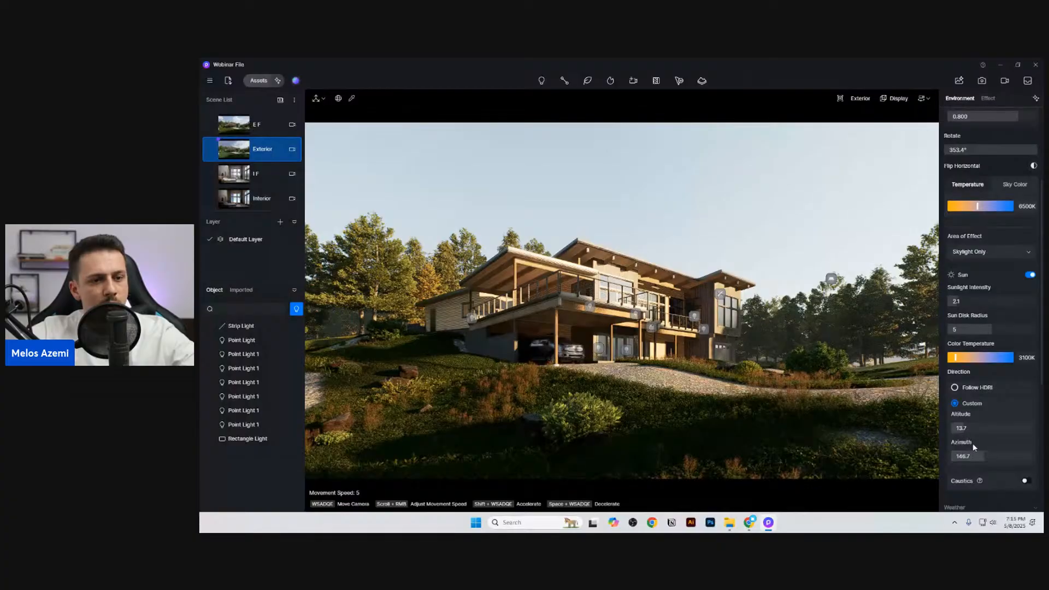
pyautogui.moveTo(974, 456)
pyautogui.mouseDown()
pyautogui.moveTo(993, 457)
pyautogui.moveTo(971, 436)
pyautogui.moveTo(985, 437)
pyautogui.moveTo(968, 440)
pyautogui.mouseUp()
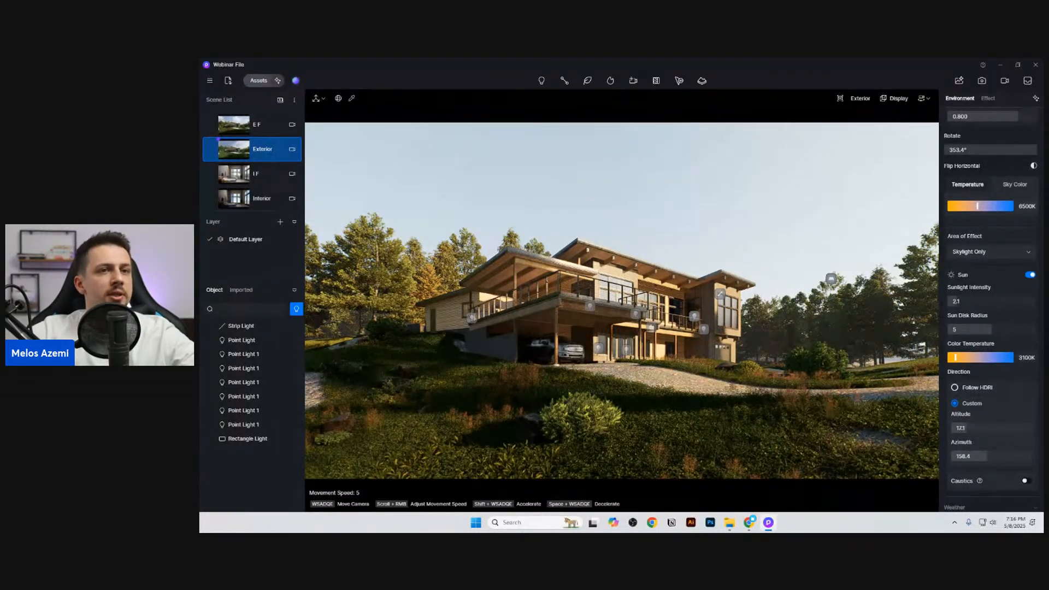
# Step: Lower the HDRI background brightness to 0.540 and add a new scene from the current view
pyautogui.scroll(3, 1004, 203)
pyautogui.moveTo(1018, 260)
pyautogui.mouseDown()
pyautogui.moveTo(983, 259)
pyautogui.moveTo(1000, 258)
pyautogui.mouseUp()
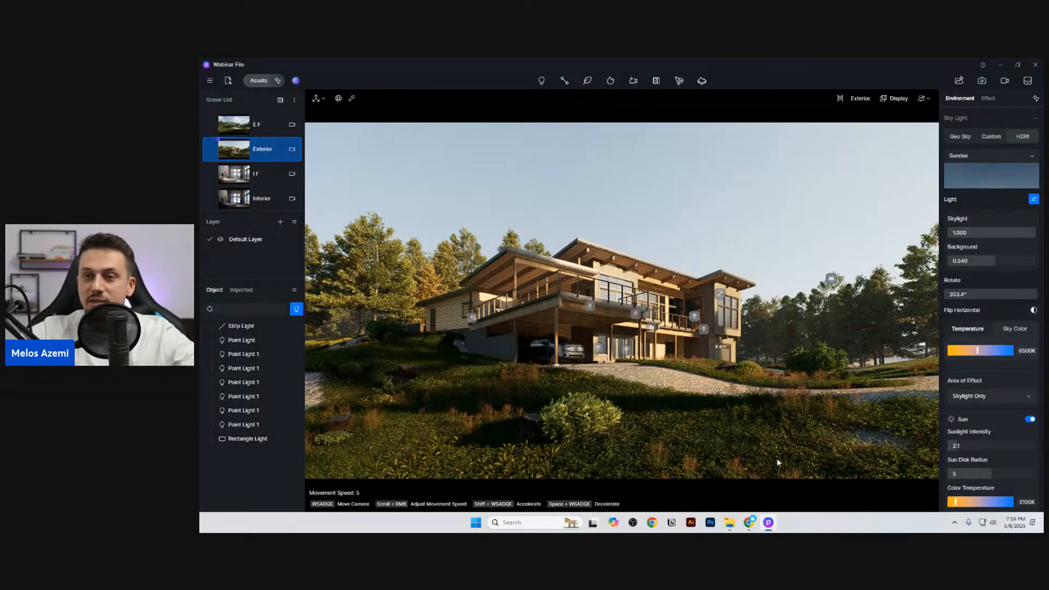
pyautogui.scroll(-2, 971, 434)
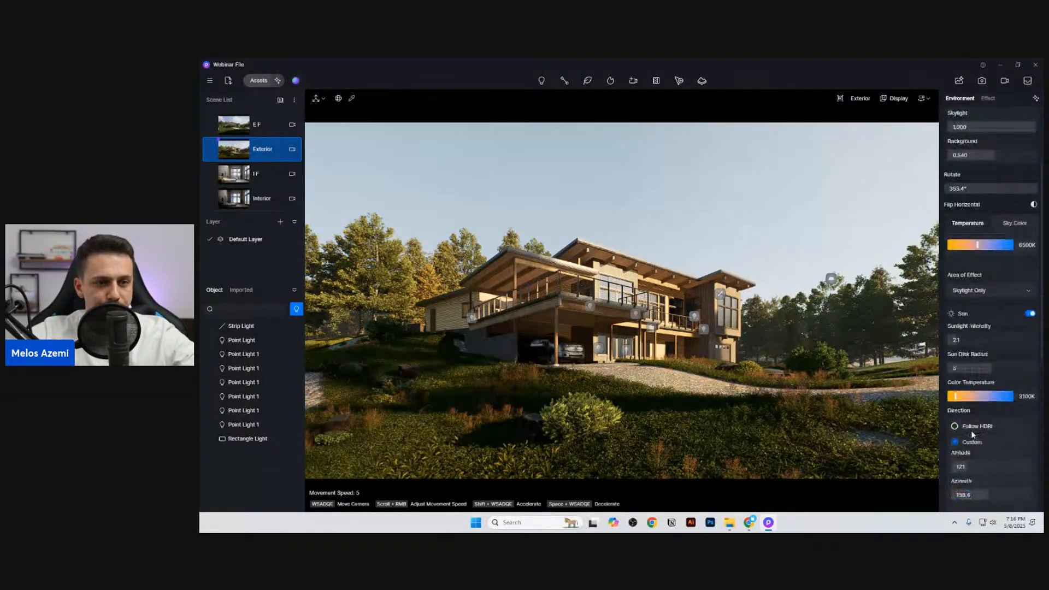
pyautogui.click(280, 100)
pyautogui.click(263, 176)
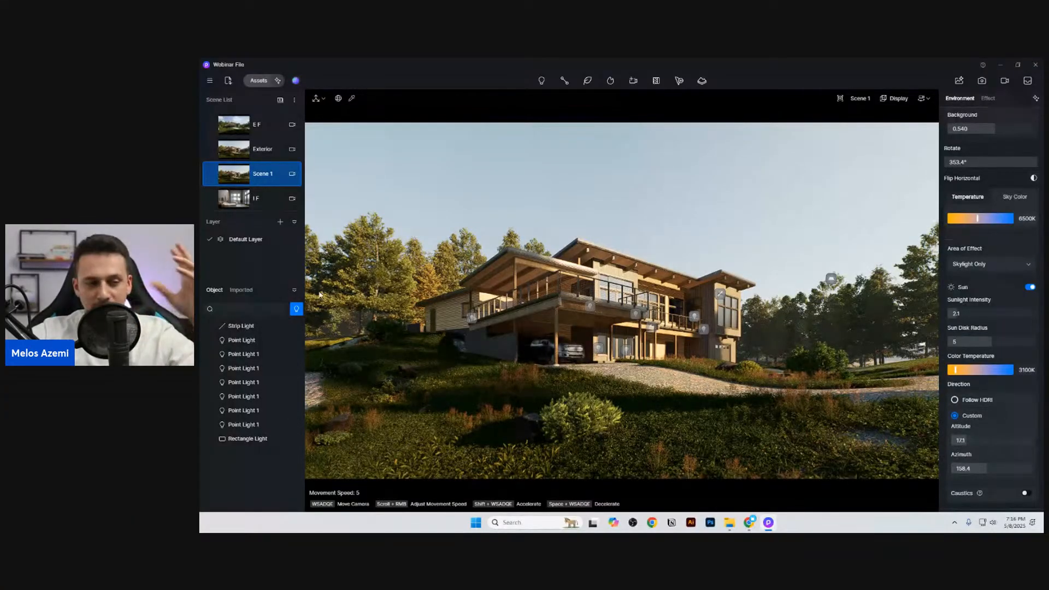
# Step: Snap the current view in AI Atmosphere Match, generate a match to the villa reference image and apply it to the new scene
pyautogui.click(1035, 98)
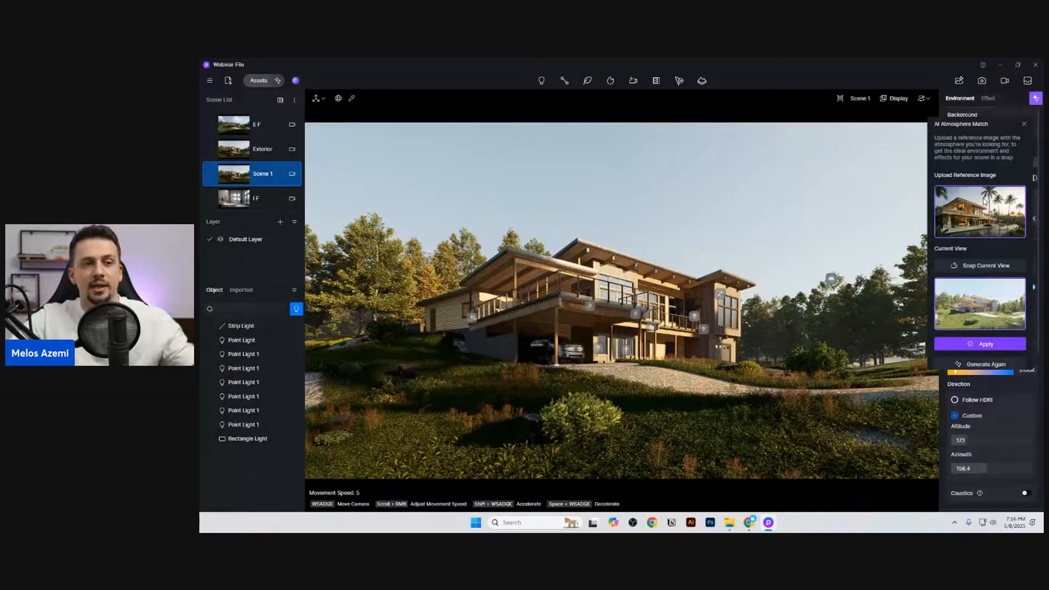
pyautogui.click(981, 268)
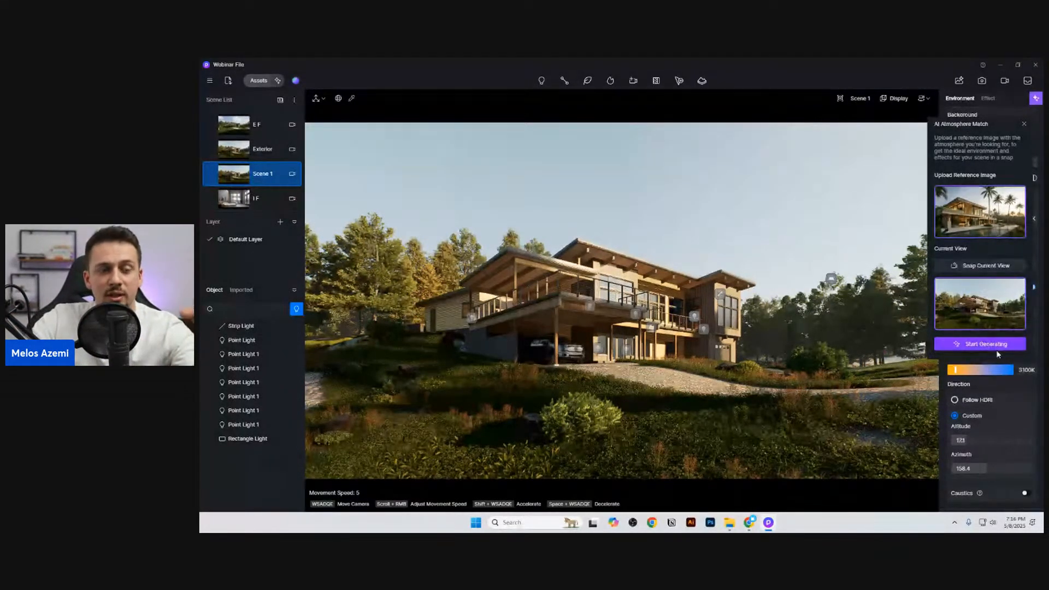
pyautogui.click(994, 345)
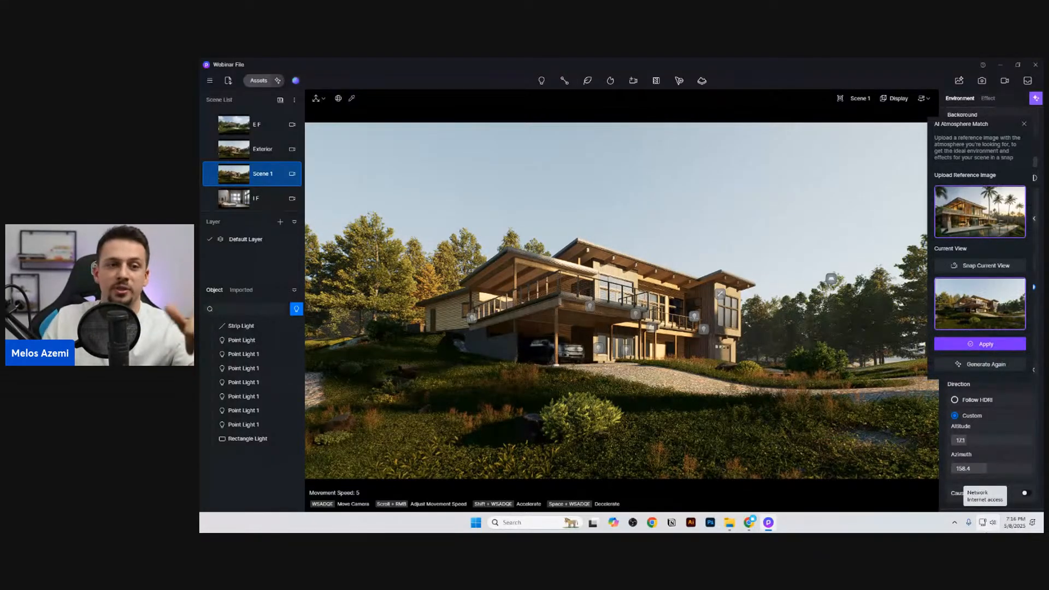
pyautogui.click(979, 344)
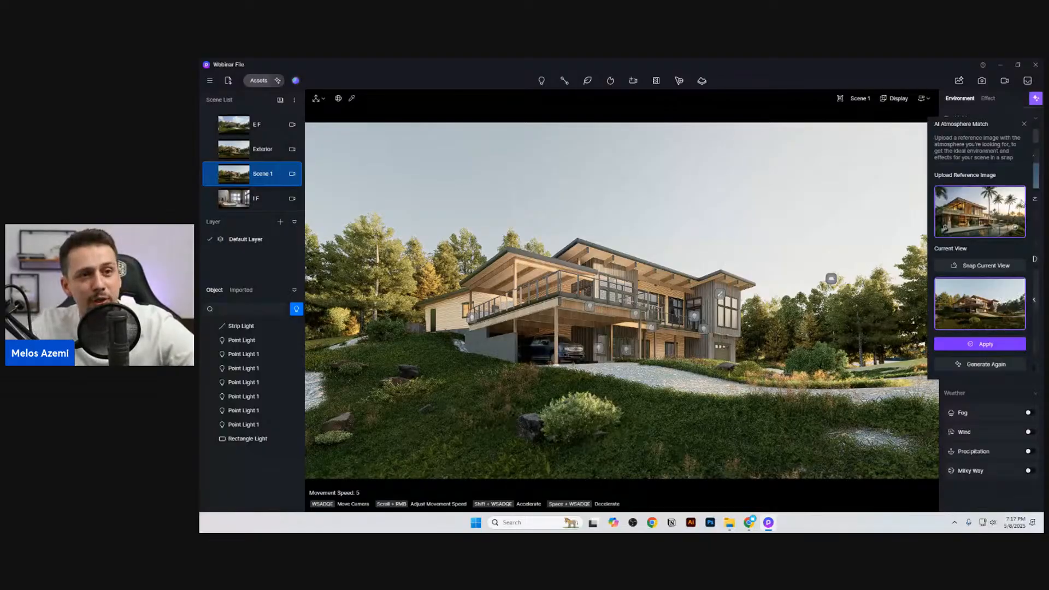
pyautogui.click(1024, 122)
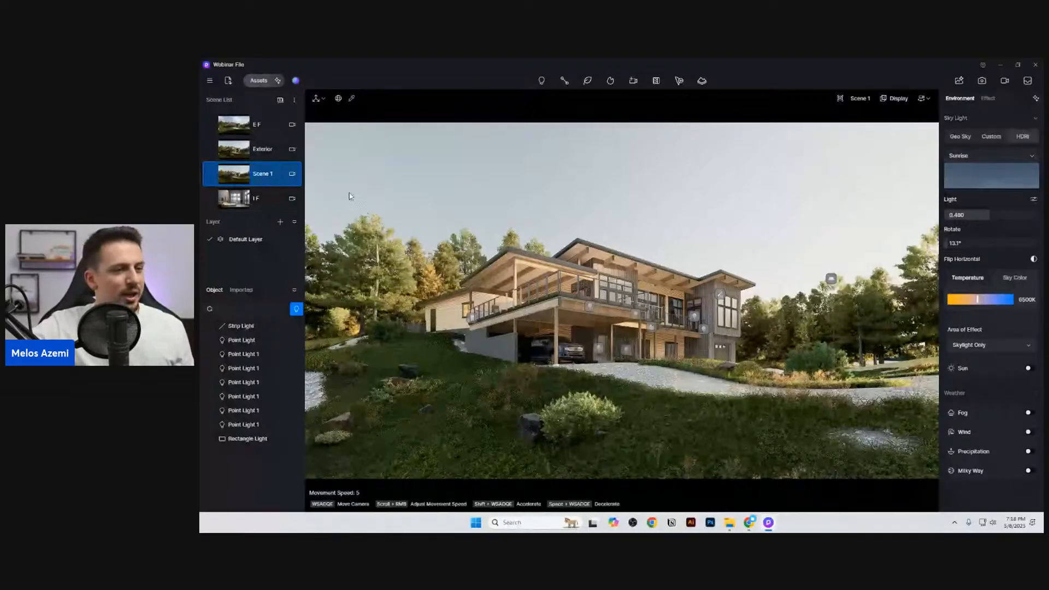
pyautogui.click(1035, 99)
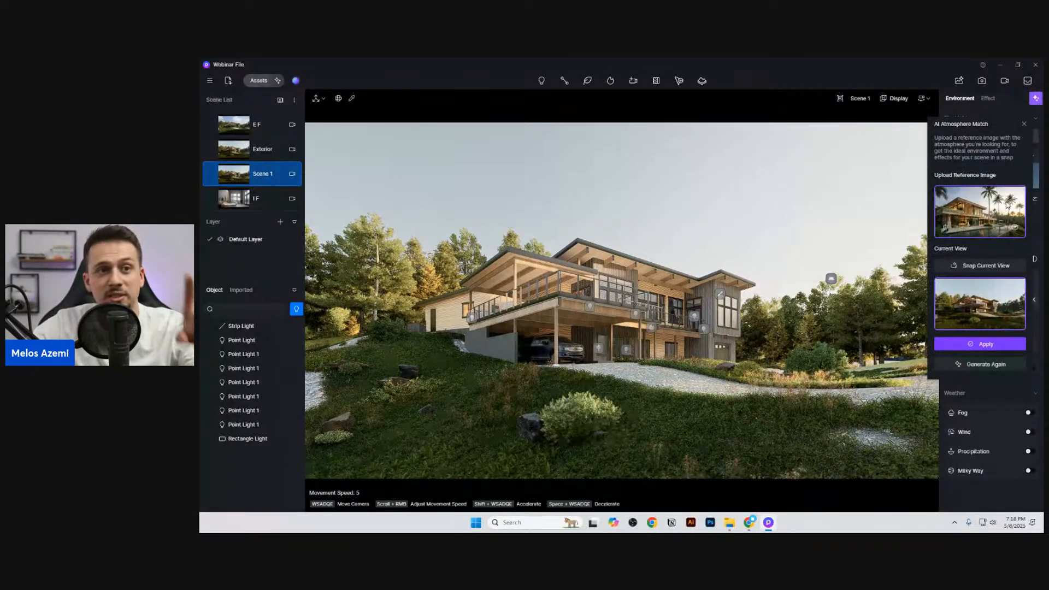
pyautogui.click(1024, 124)
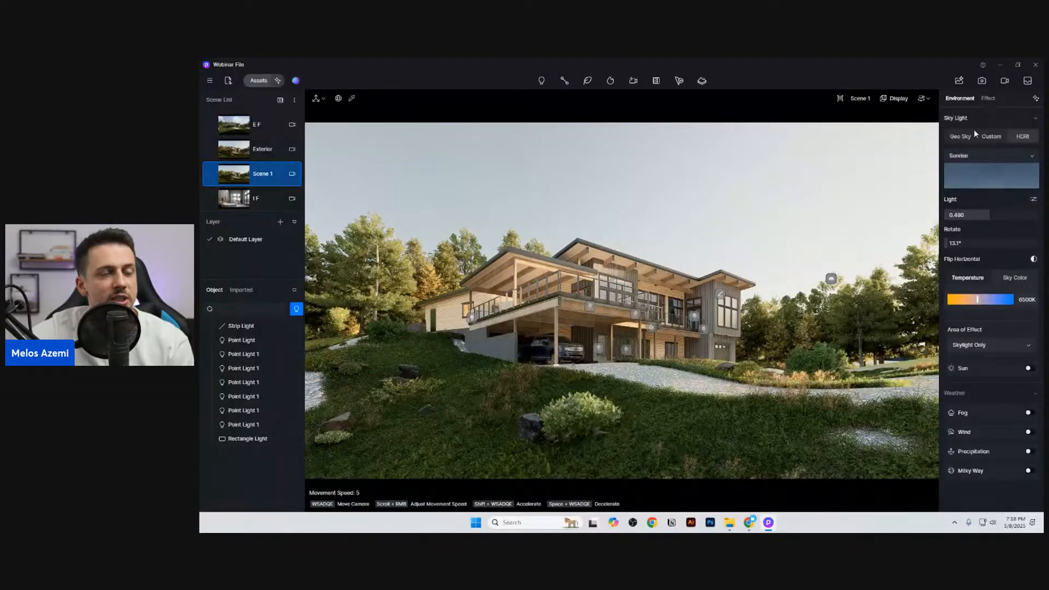
# Step: Set the HDRI background brightness to 0.070 and a Background Only temperature of 10950K, and update the new scene
pyautogui.click(1032, 200)
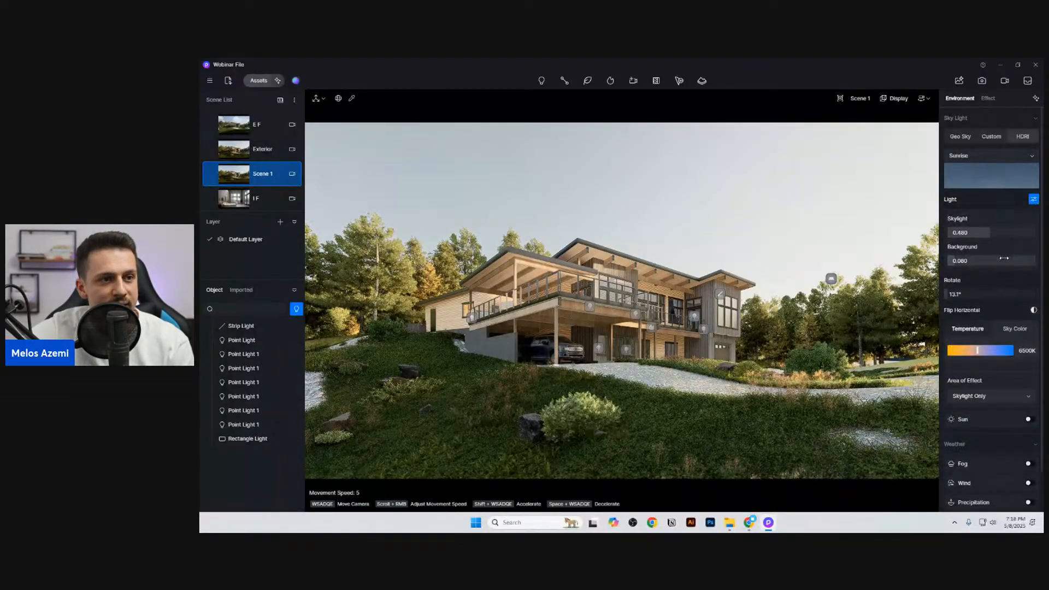
pyautogui.moveTo(1002, 258); pyautogui.dragTo(1003, 257)
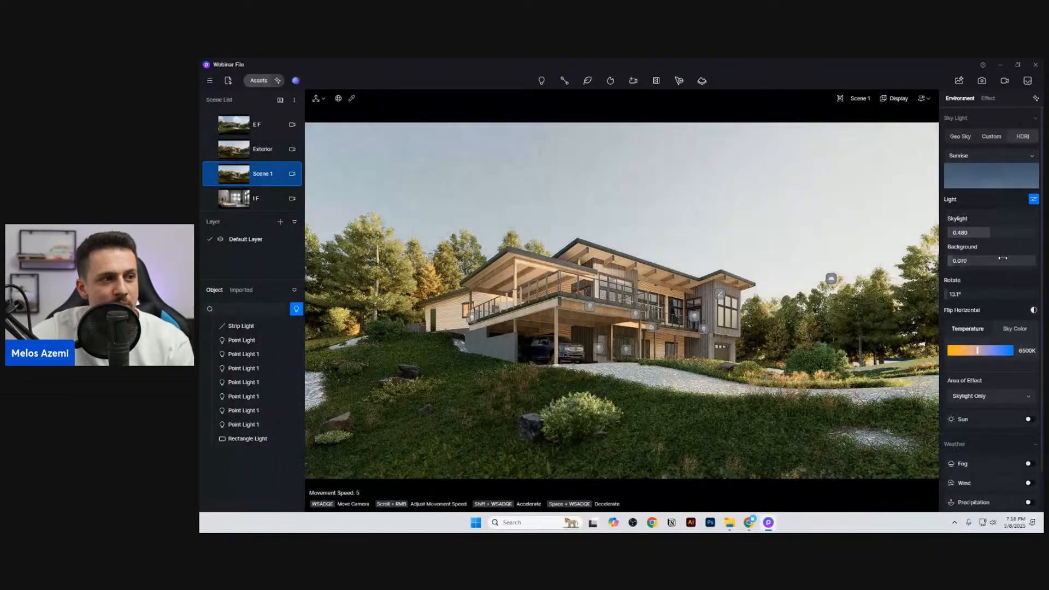
pyautogui.click(988, 396)
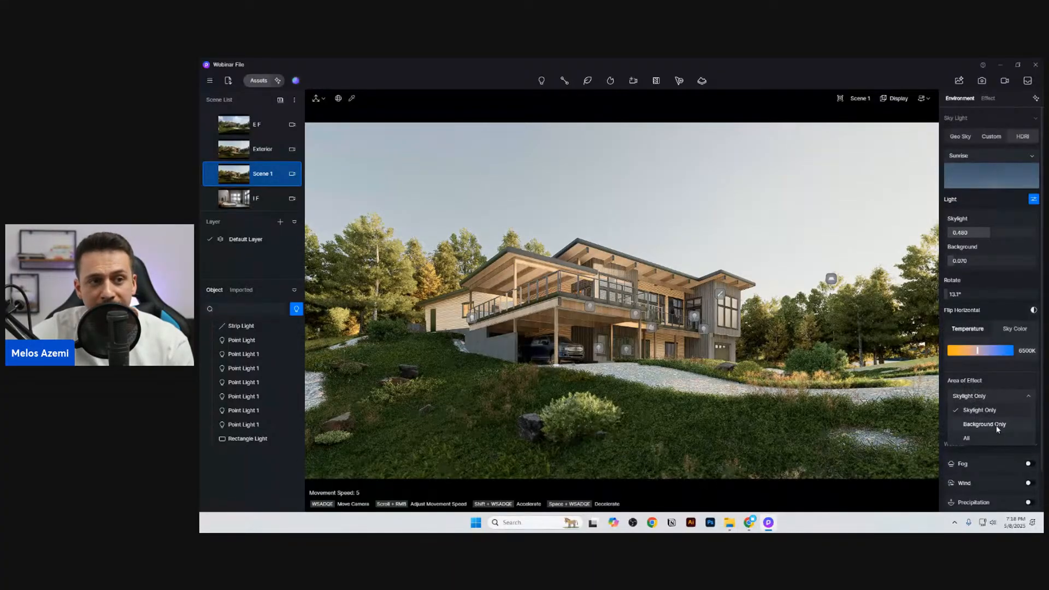
pyautogui.click(995, 424)
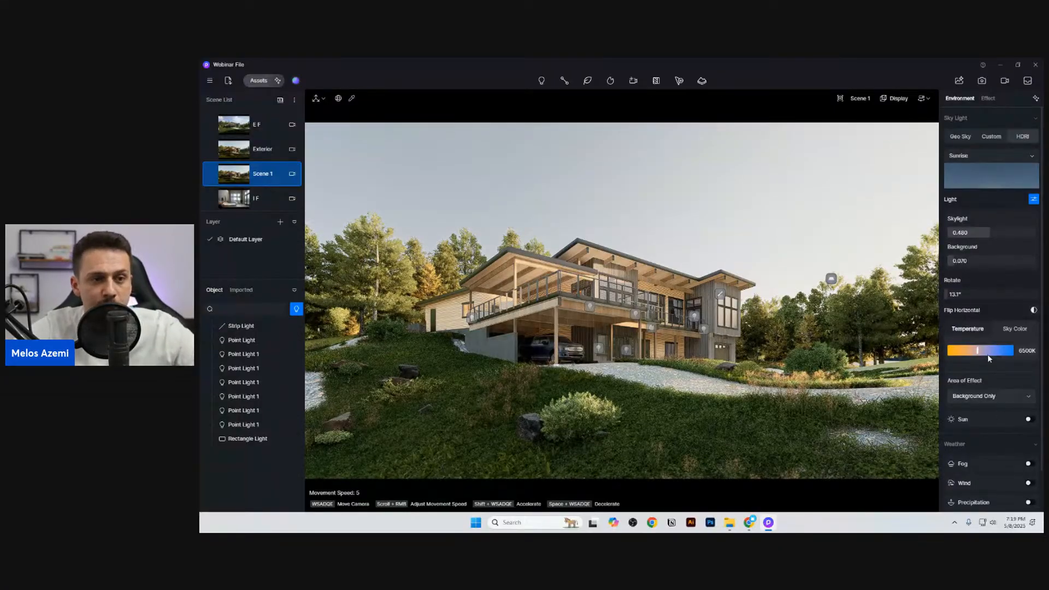
pyautogui.moveTo(988, 354); pyautogui.dragTo(1006, 352)
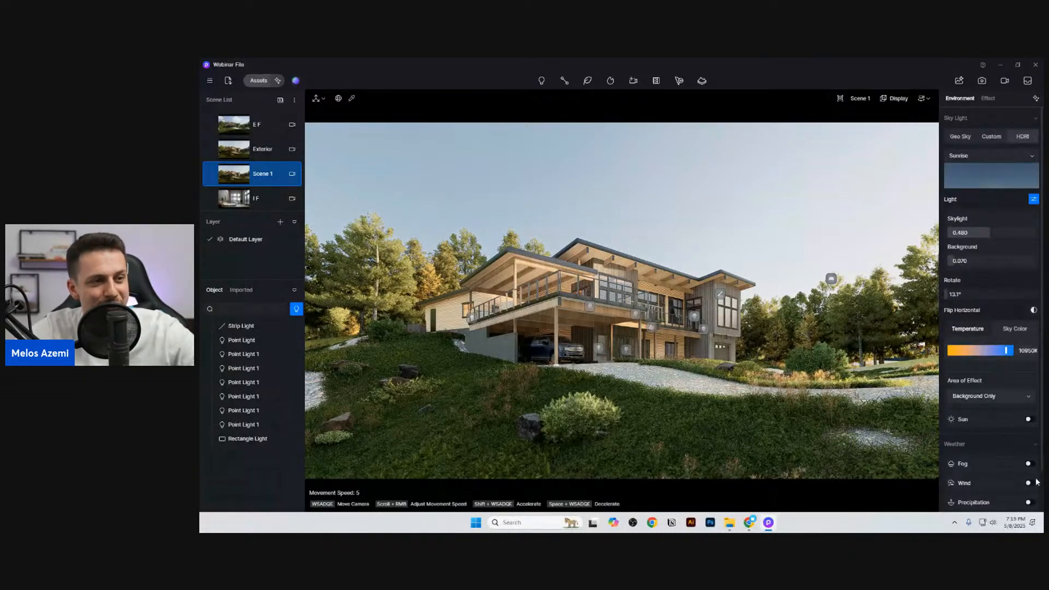
pyautogui.moveTo(210, 176)
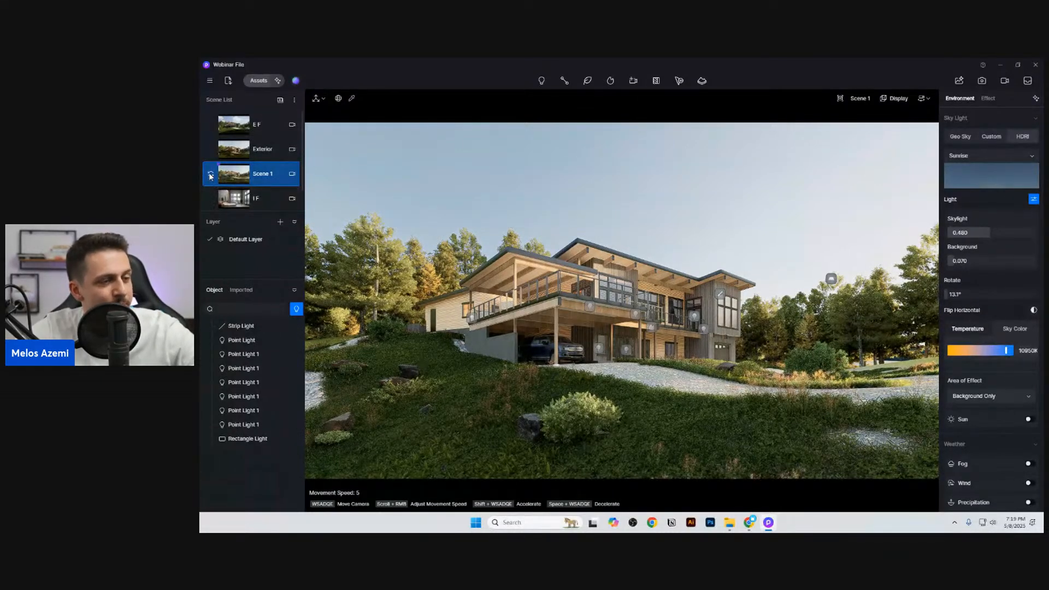
# Step: Compare the lighting of the Exterior scene with the AI-matched scene, ending on Exterior
pyautogui.click(1035, 98)
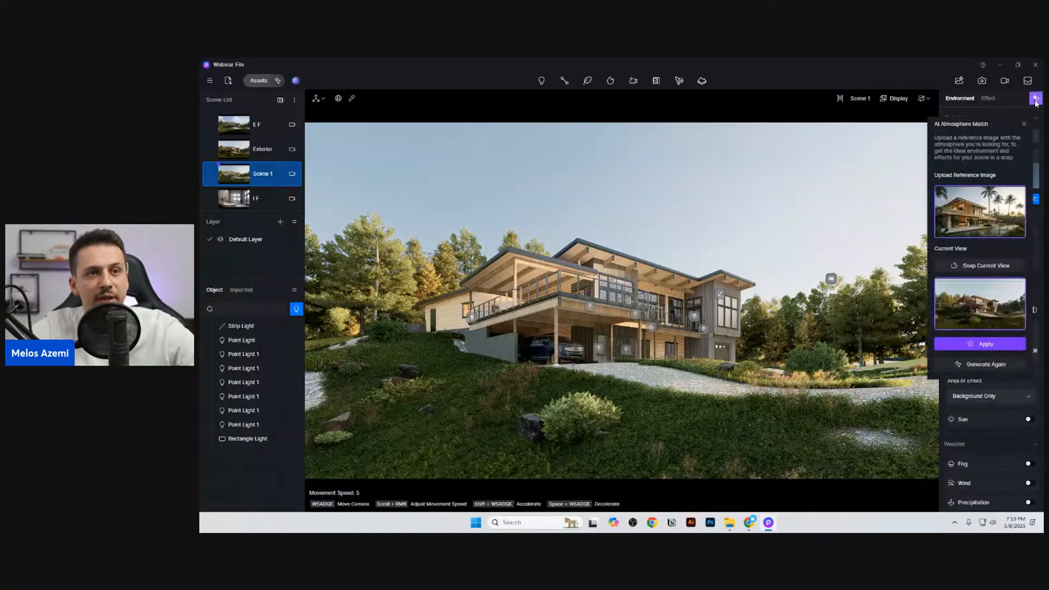
pyautogui.click(1035, 99)
pyautogui.click(245, 154)
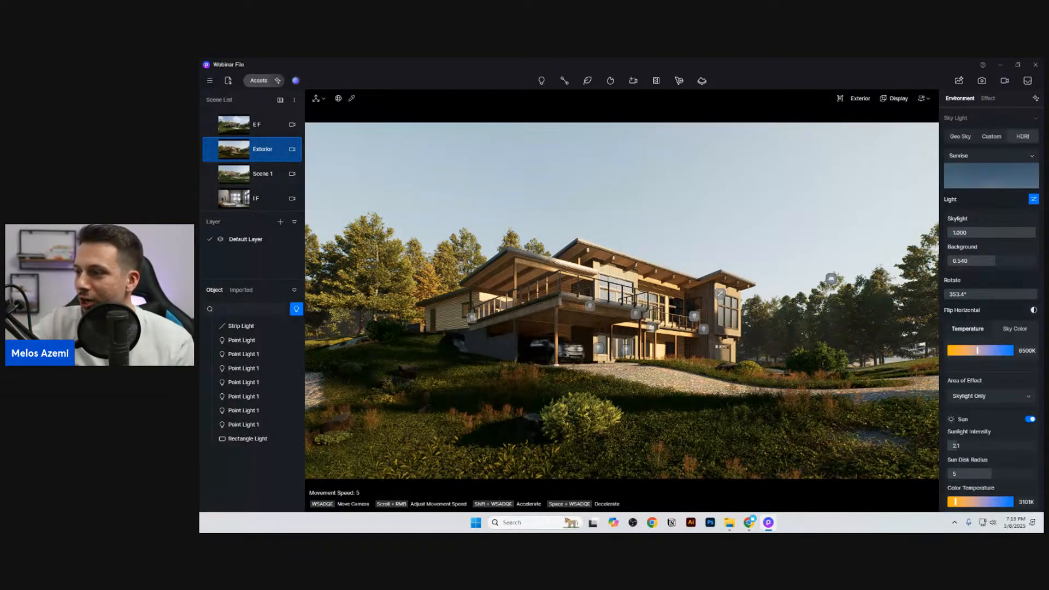
pyautogui.click(256, 175)
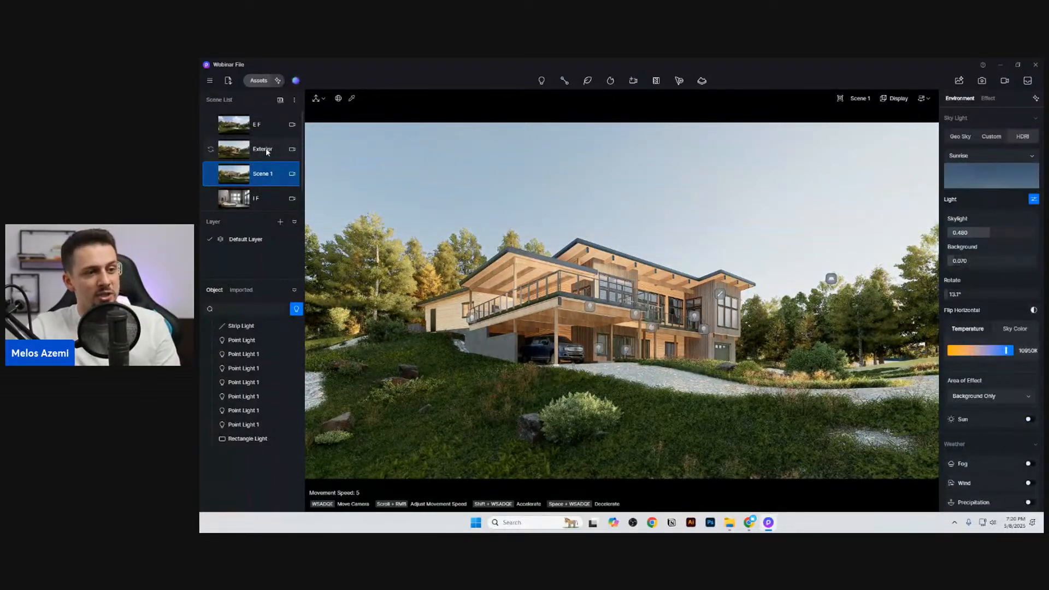
pyautogui.click(266, 146)
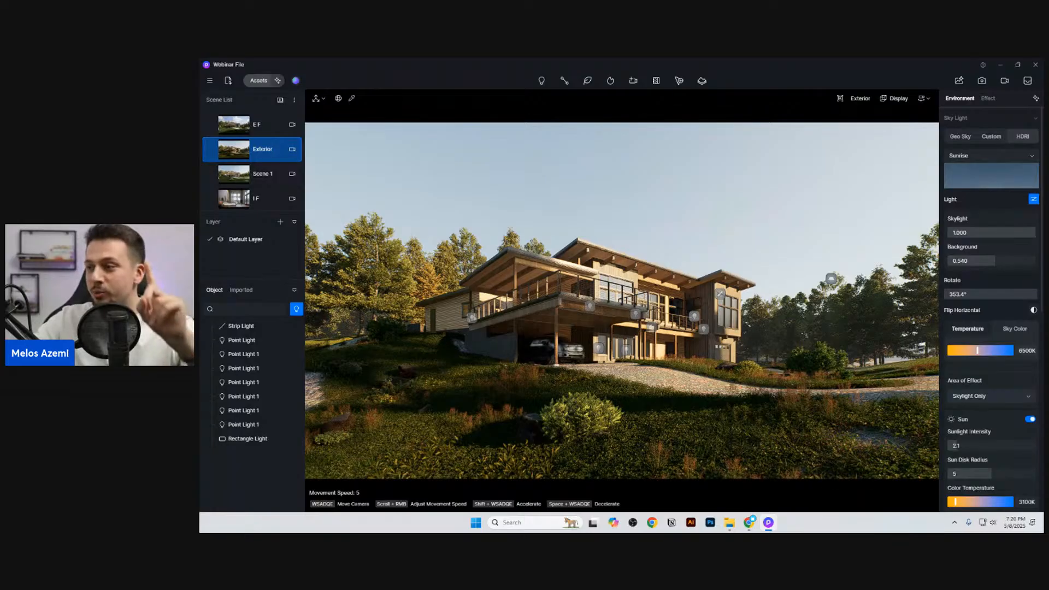
pyautogui.click(262, 173)
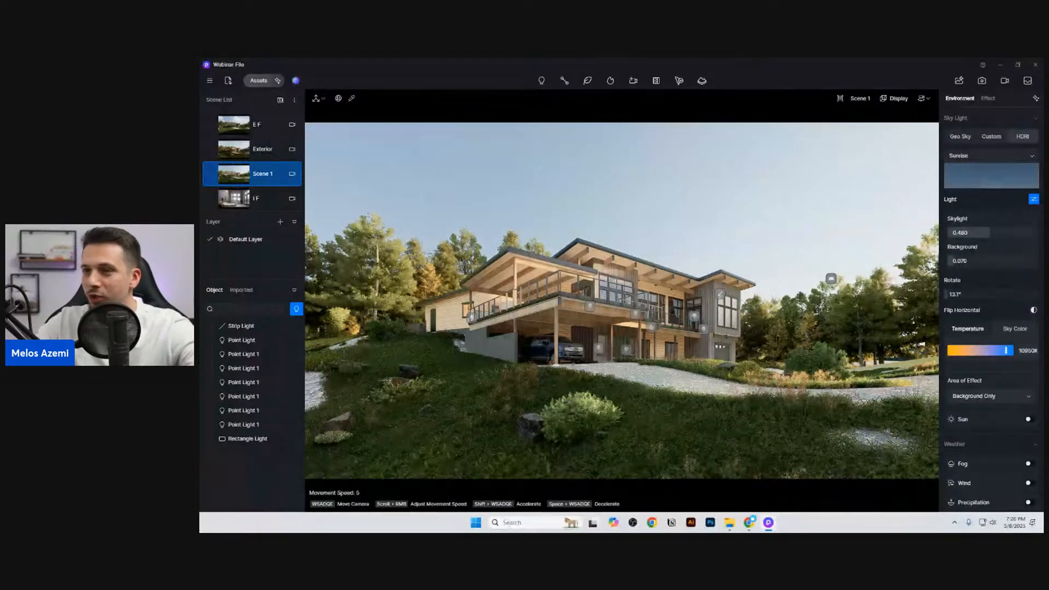
pyautogui.click(267, 149)
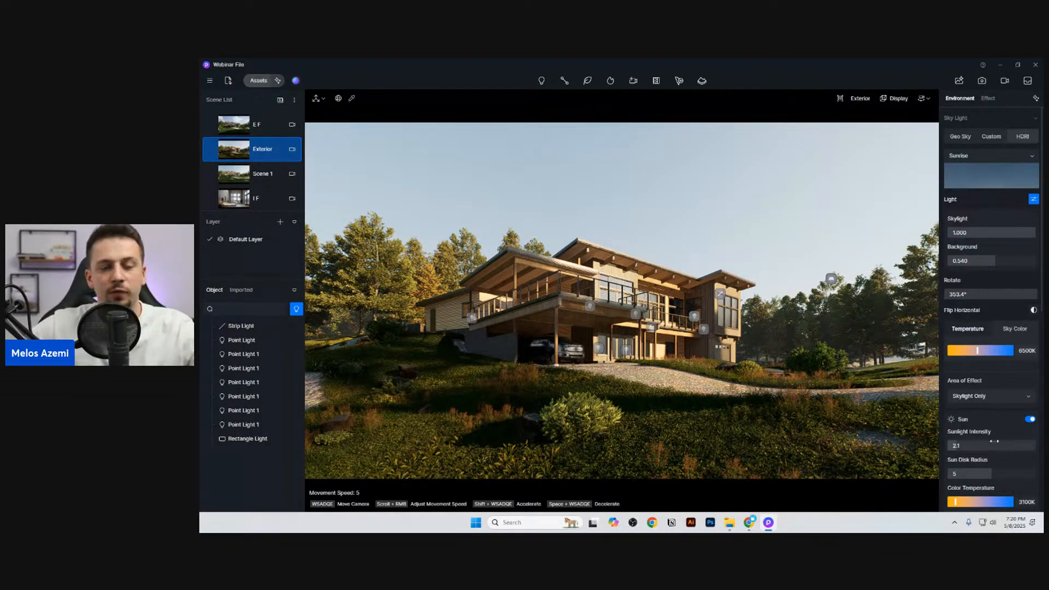
# Step: Increase the fog density of the Exterior scene to 3.88
pyautogui.scroll(-1, 994, 440)
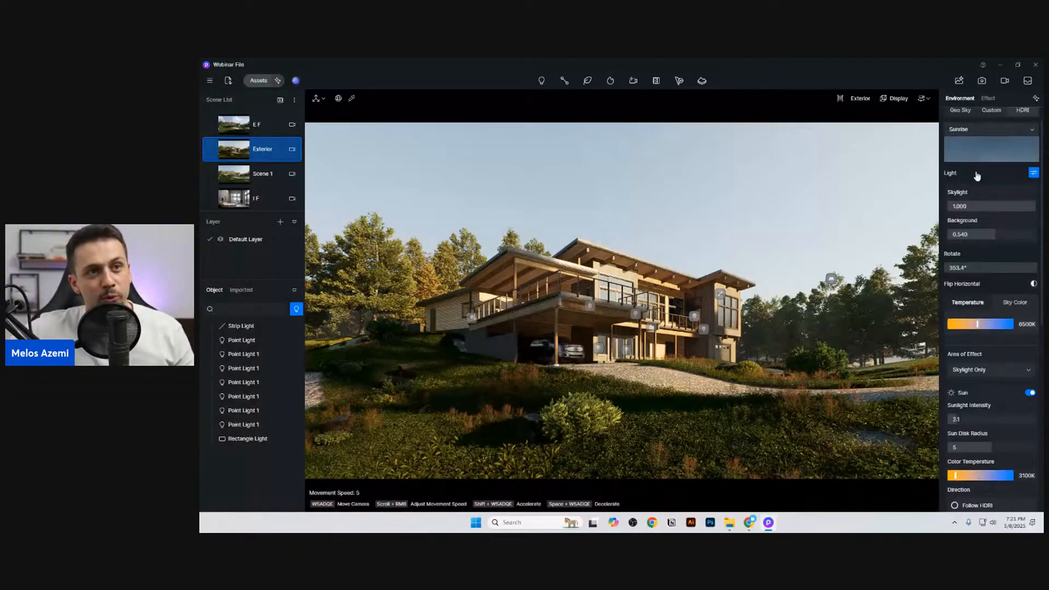
pyautogui.scroll(-3, 994, 339)
pyautogui.scroll(-2, 990, 470)
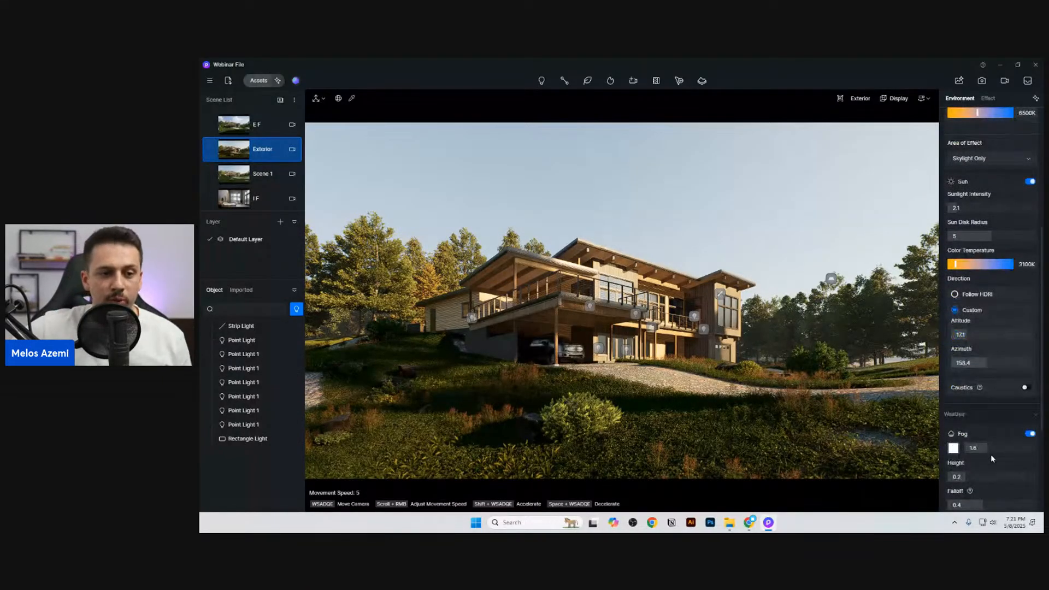
pyautogui.scroll(-1, 991, 454)
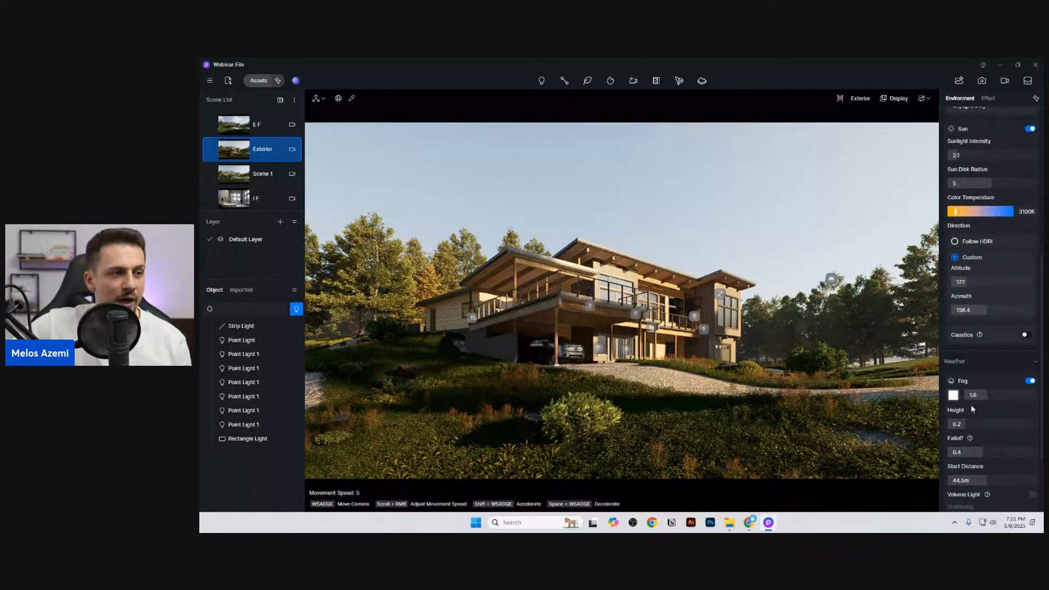
pyautogui.moveTo(973, 393); pyautogui.dragTo(1012, 396)
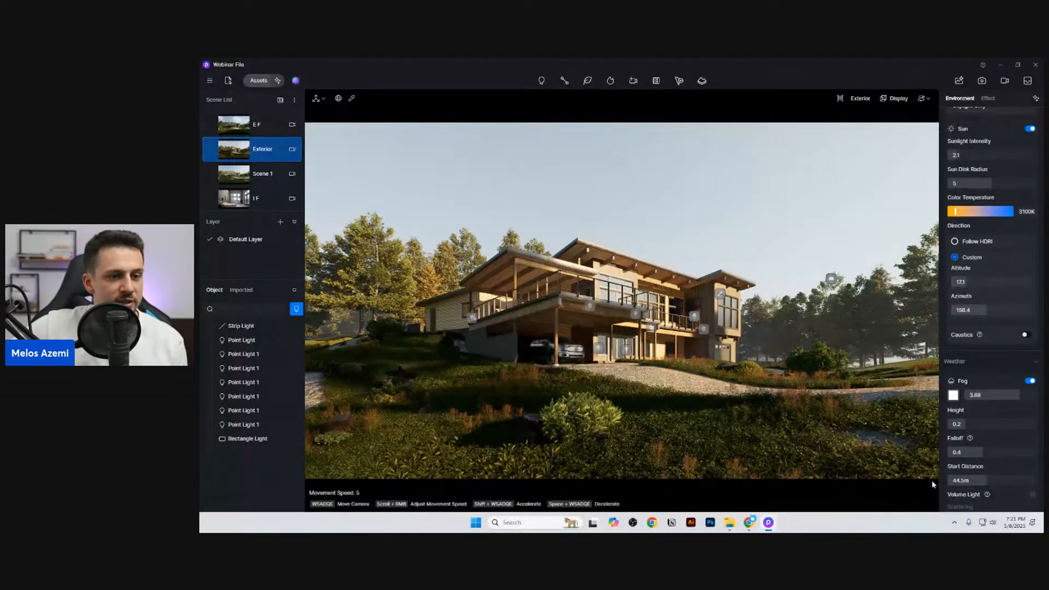
# Step: Look over the remaining weather, sun and sky light settings and open the Effect settings
pyautogui.scroll(-4, 1018, 477)
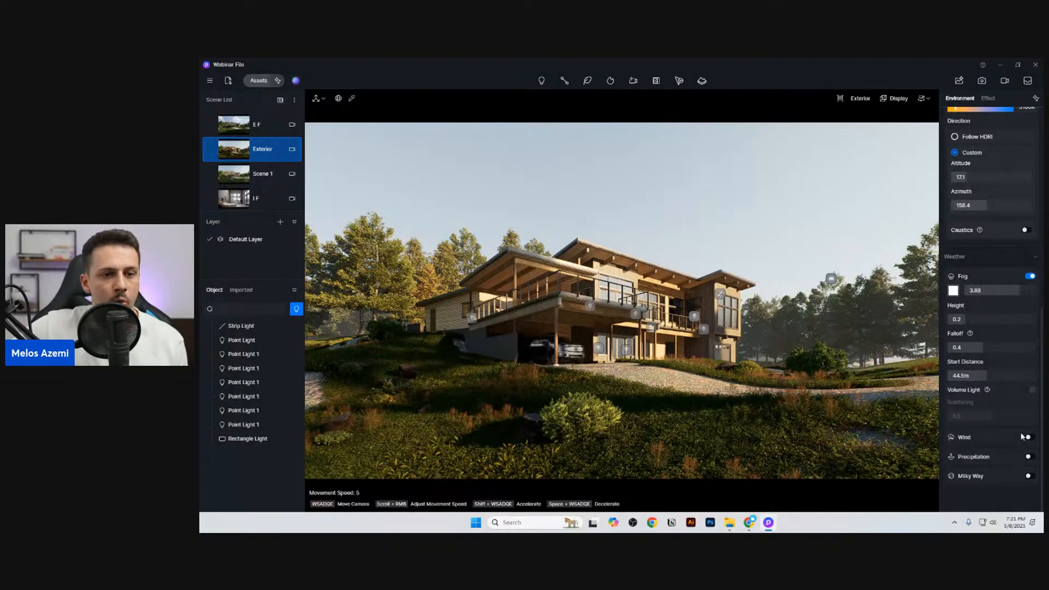
pyautogui.scroll(12, 1010, 473)
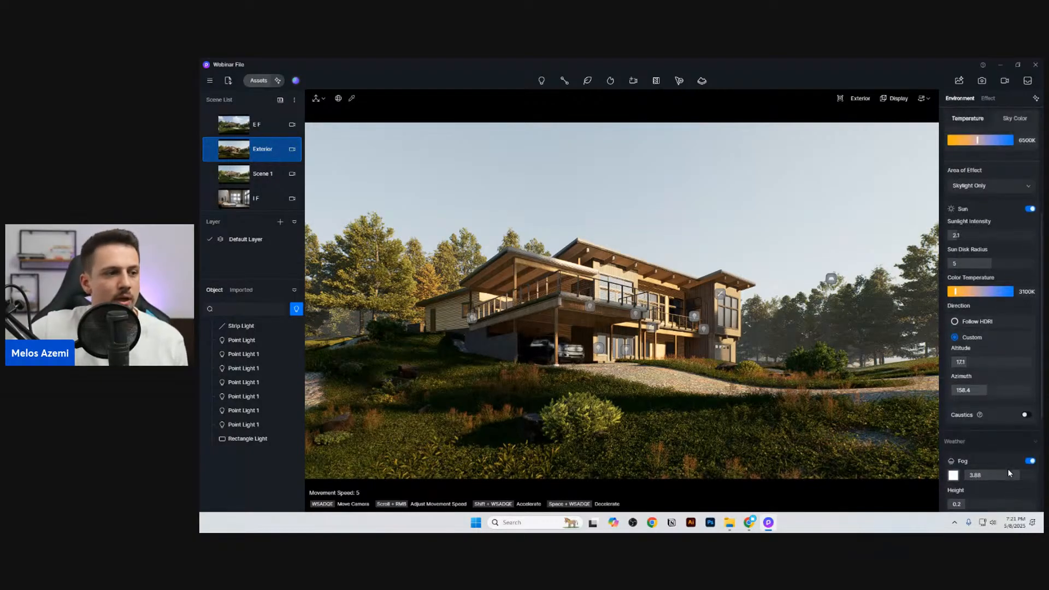
pyautogui.scroll(1, 1007, 468)
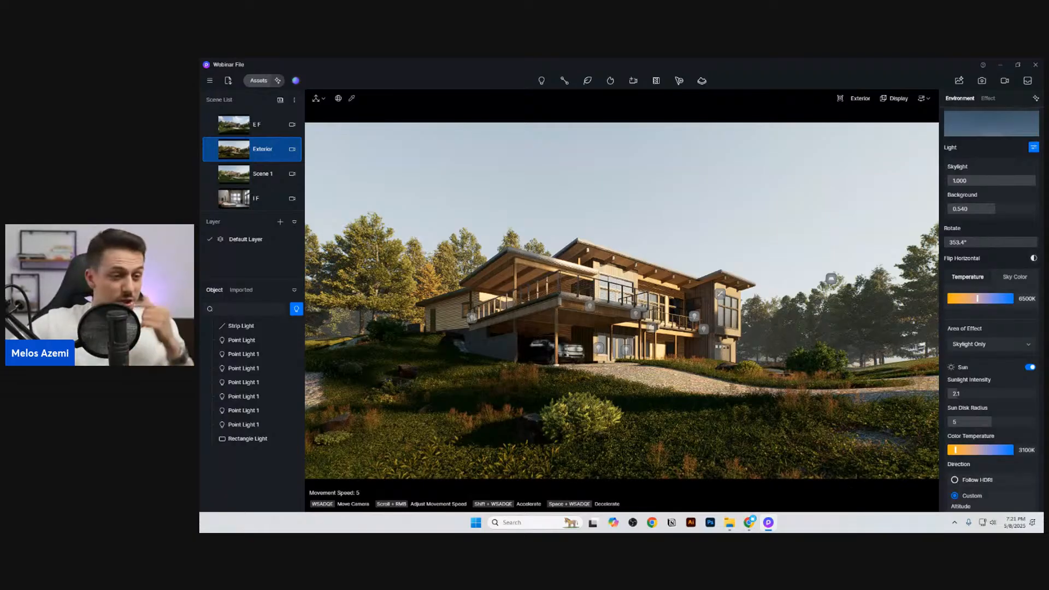
pyautogui.scroll(-2, 1003, 444)
pyautogui.scroll(-3, 1004, 443)
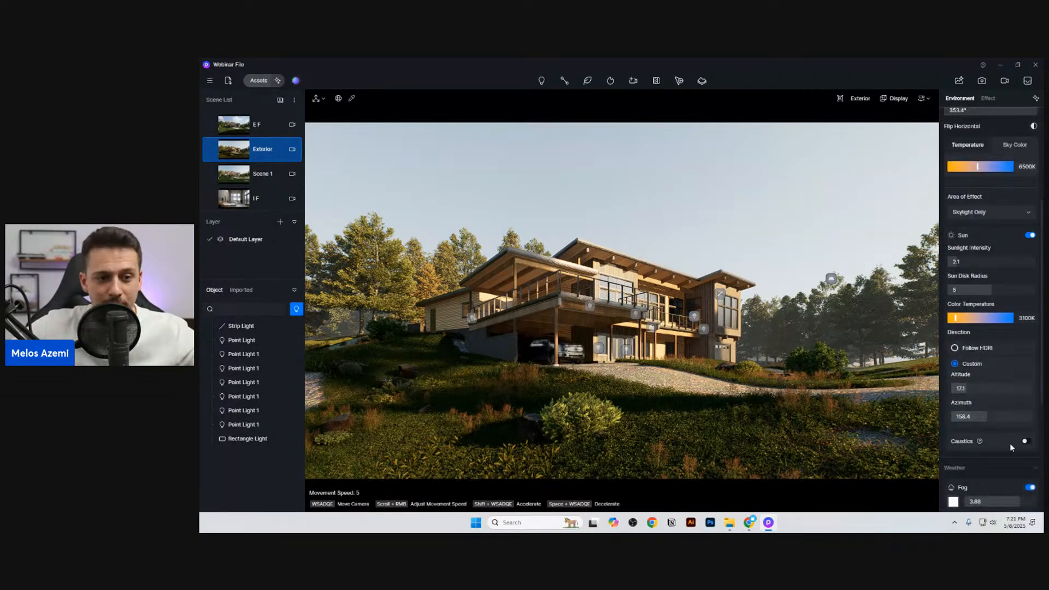
pyautogui.scroll(8, 1005, 448)
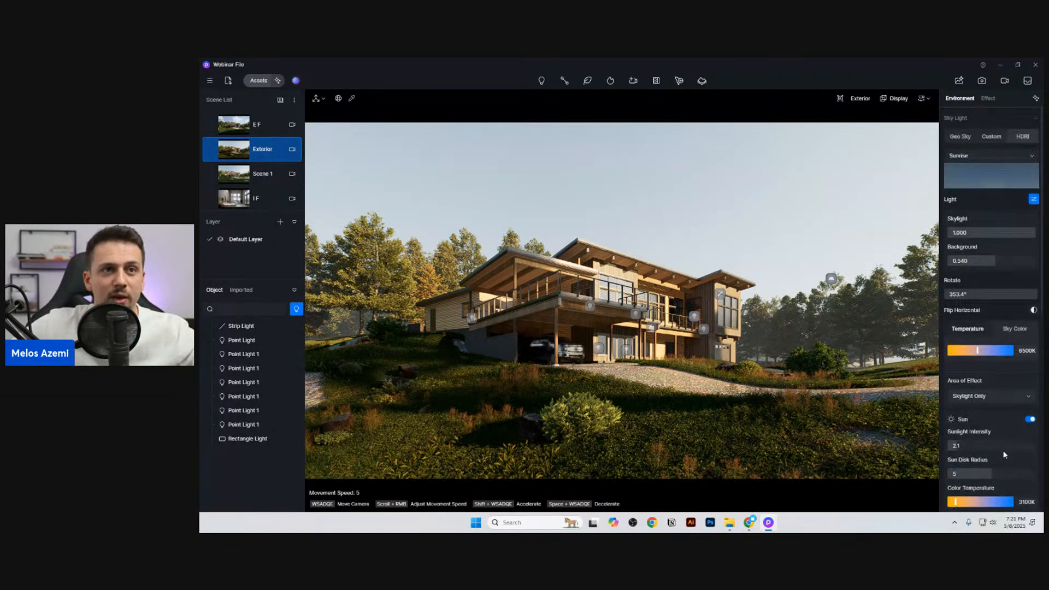
pyautogui.click(987, 99)
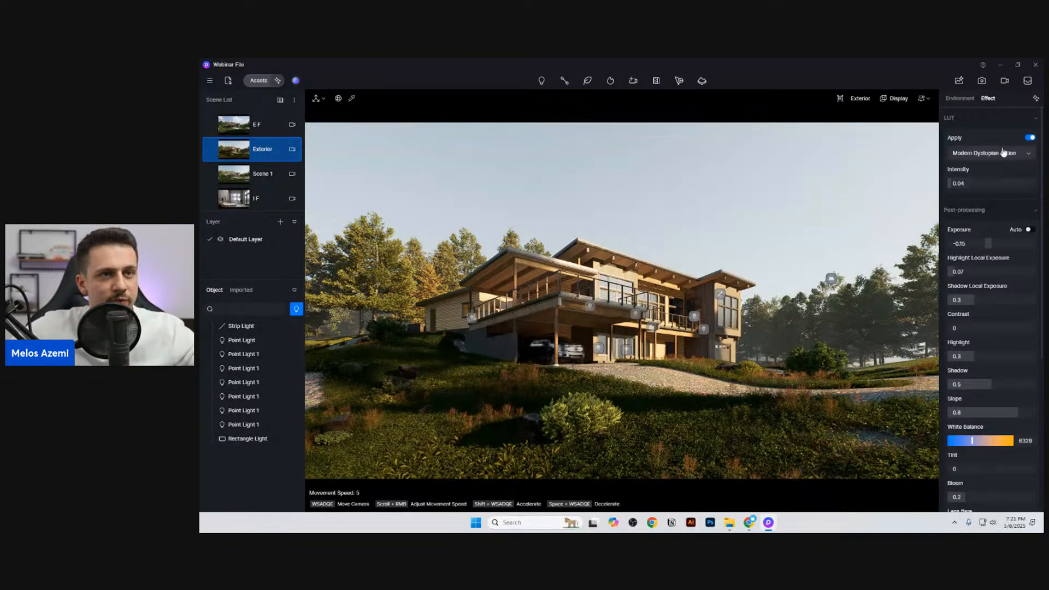
# Step: Try a stronger LUT intensity of about 0.69 on the Exterior scene and restore it to 0.04
pyautogui.click(1007, 183)
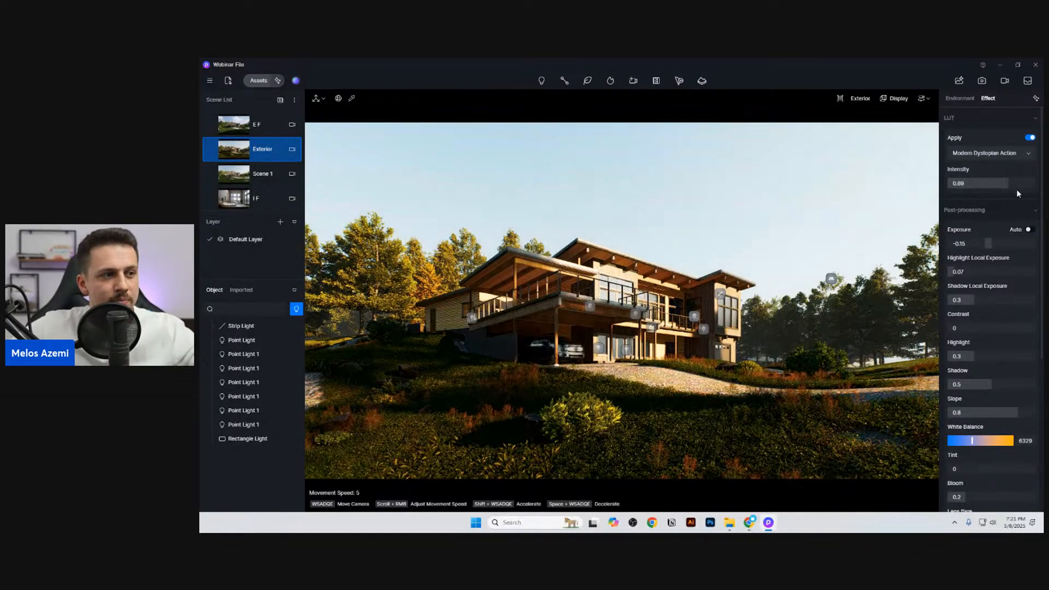
pyautogui.click(953, 184)
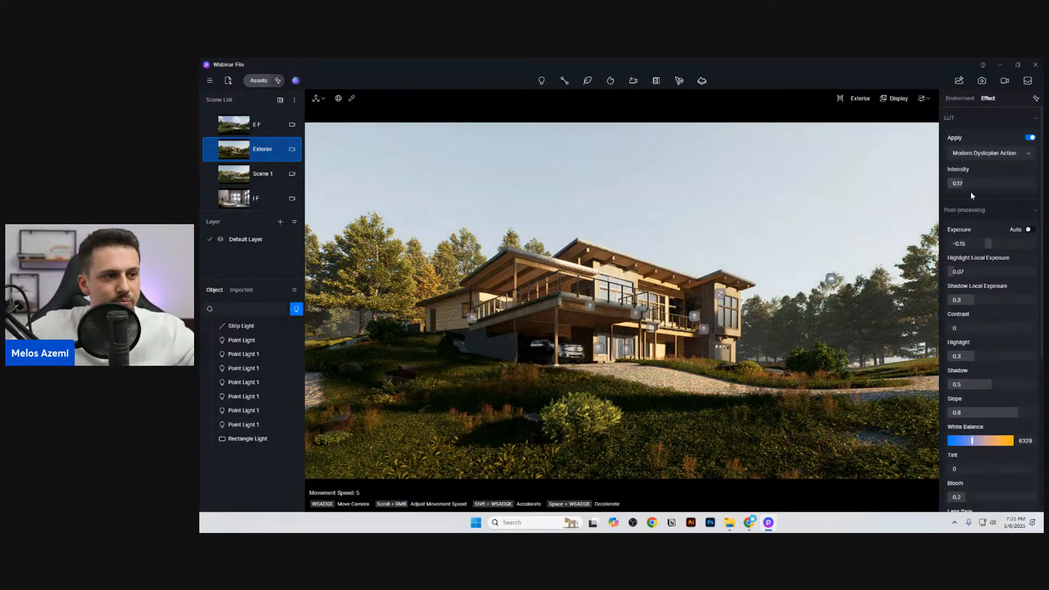
pyautogui.scroll(-3, 982, 314)
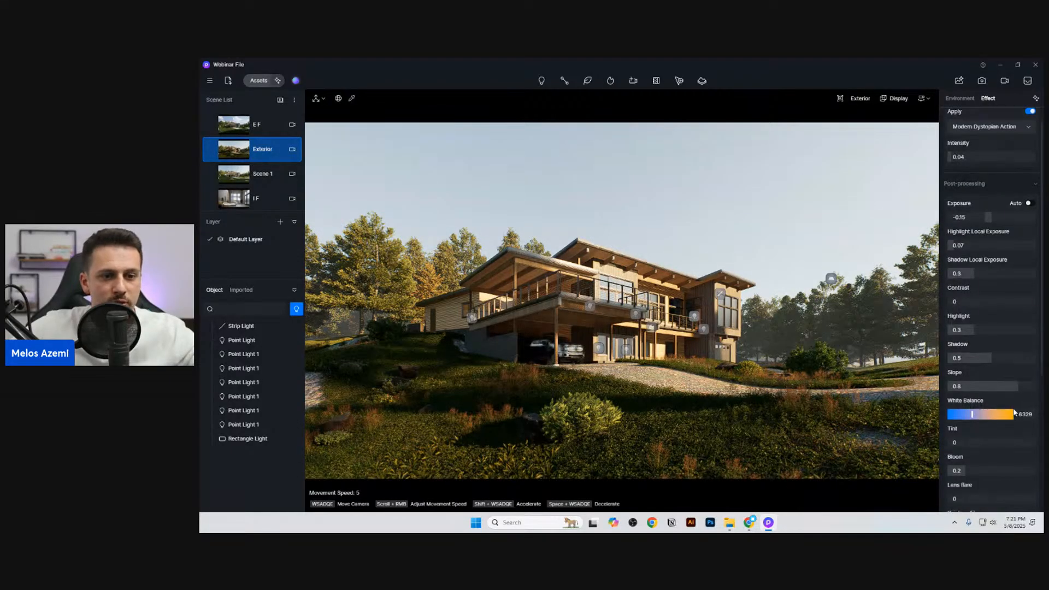
# Step: Go through the post-processing settings, set the vignette to 0.14 and return to the Exterior scene view
pyautogui.moveTo(960, 422); pyautogui.dragTo(980, 421)
pyautogui.scroll(-1, 996, 464)
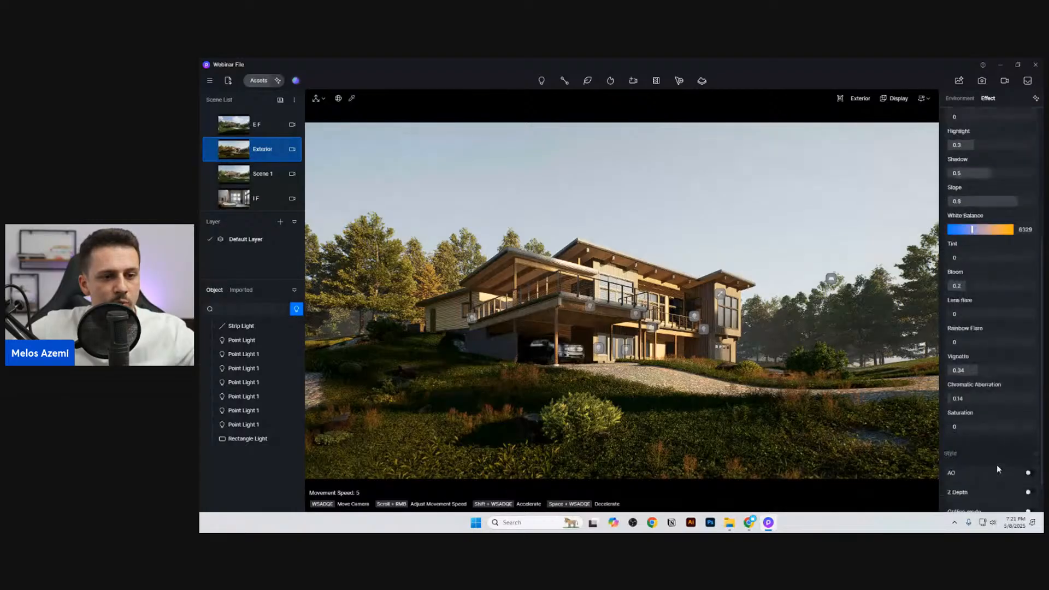
pyautogui.scroll(-1, 1003, 470)
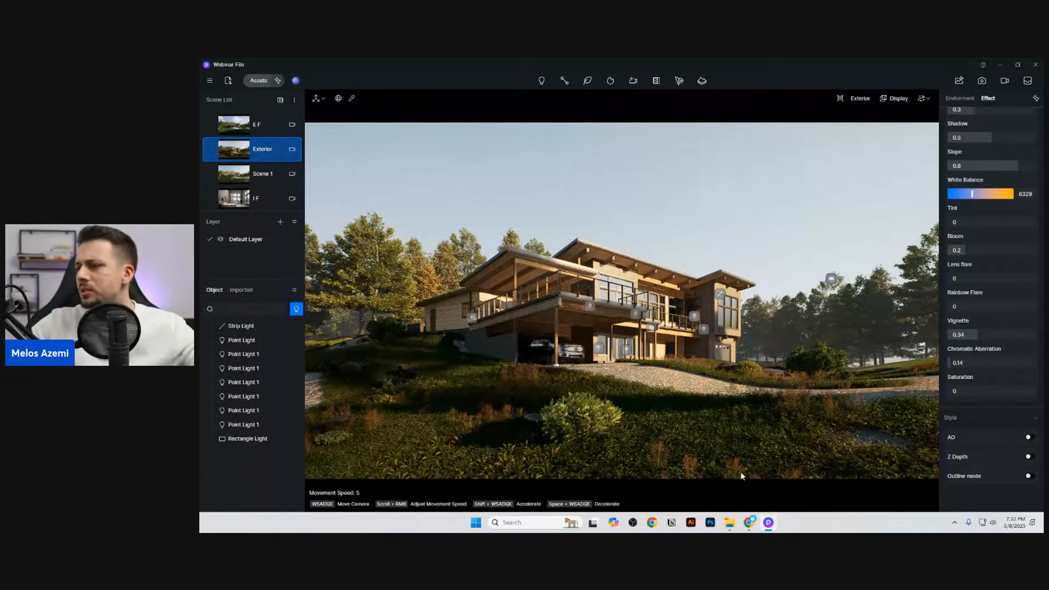
pyautogui.scroll(1, 751, 473)
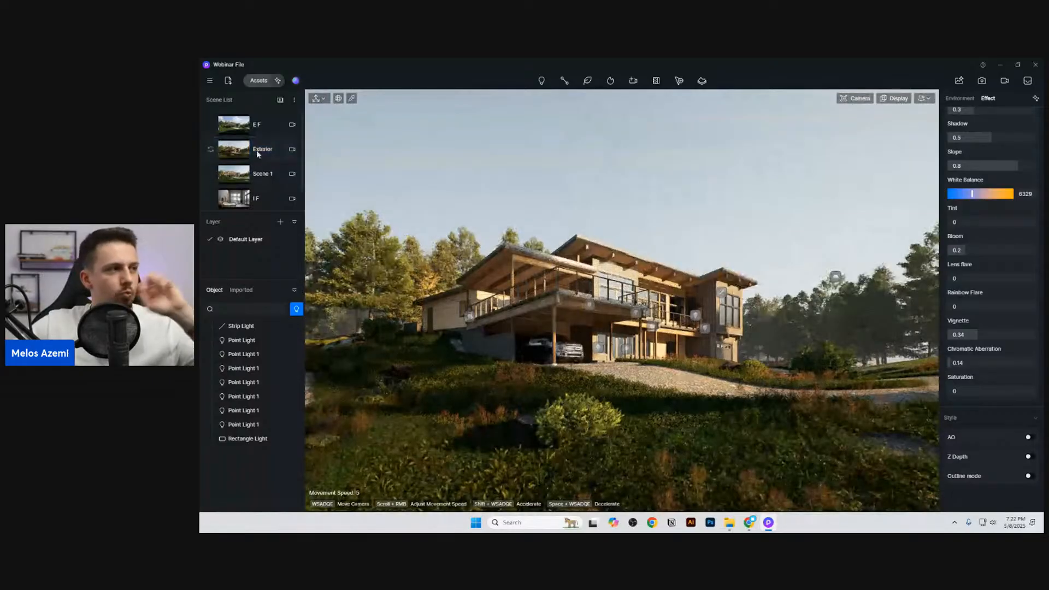
pyautogui.click(257, 152)
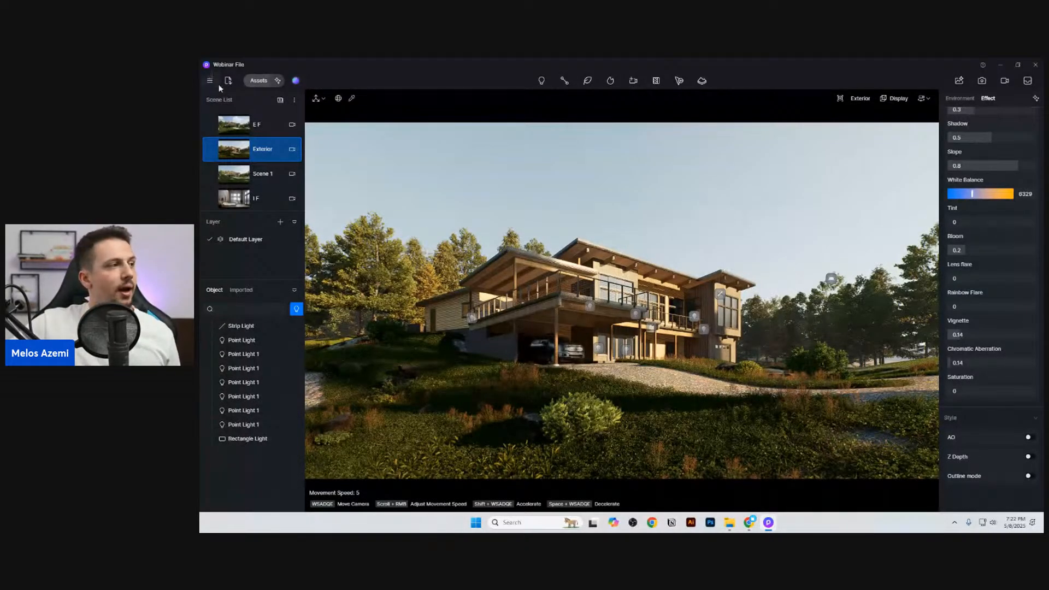
# Step: Try a Quercus agrifolia 05 broadleaf tree from the online nature models near the driveway, shift it to X -44608, and delete it
pyautogui.click(257, 81)
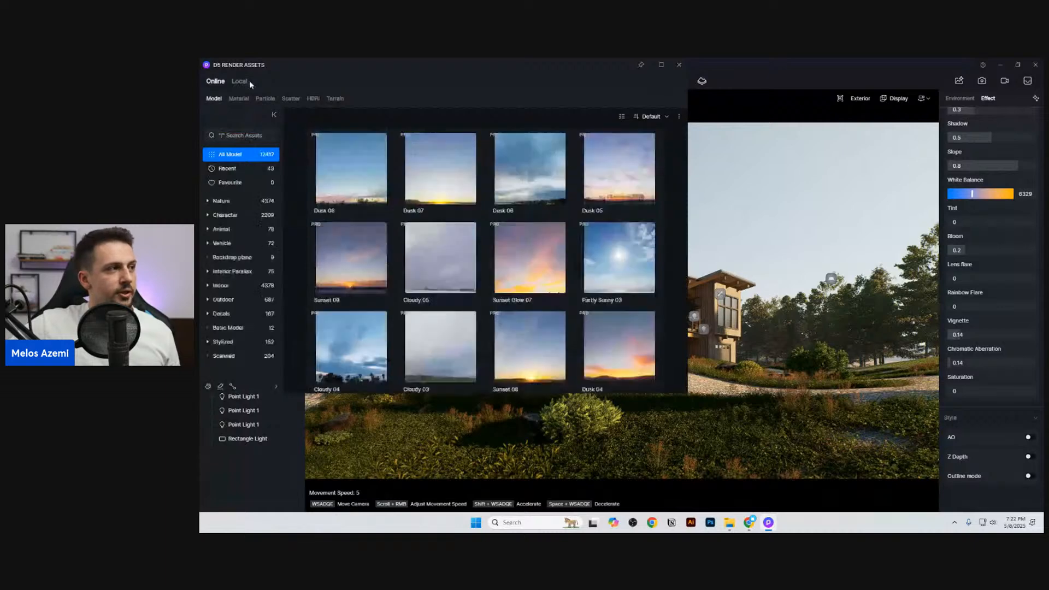
pyautogui.click(255, 252)
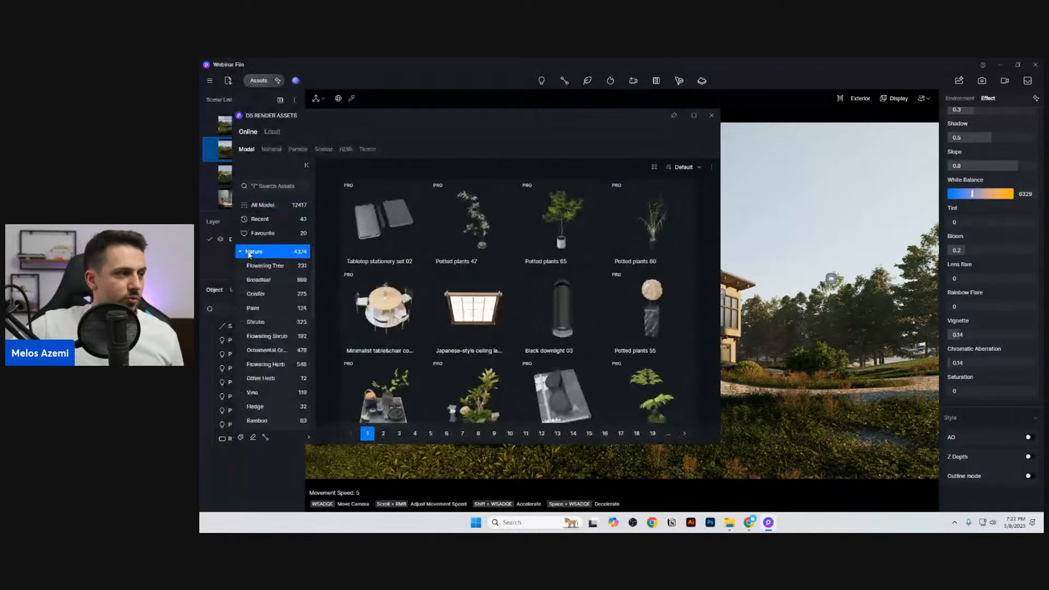
pyautogui.click(266, 280)
pyautogui.click(905, 400)
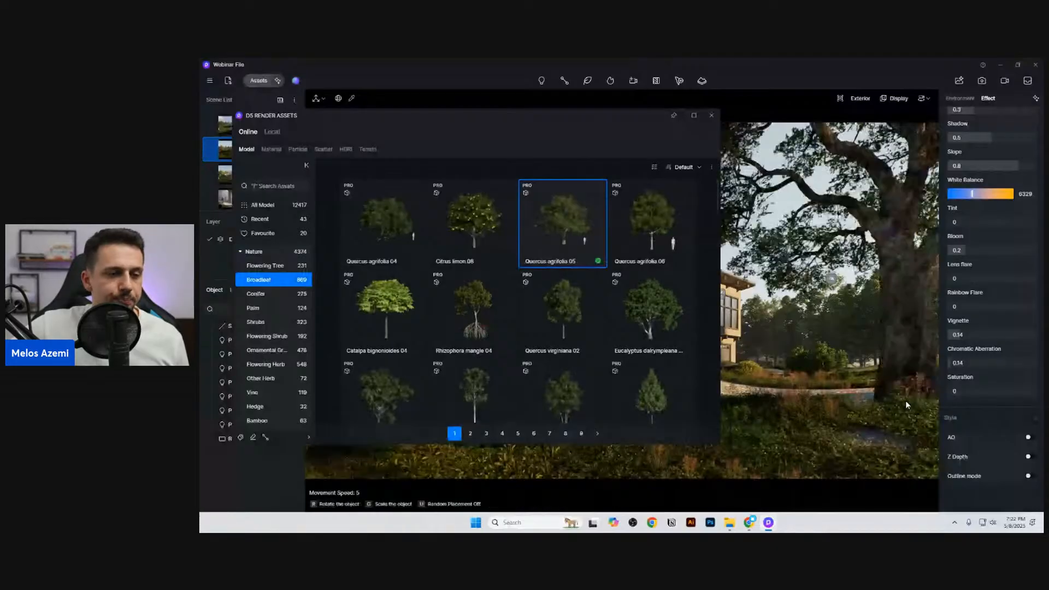
pyautogui.click(711, 115)
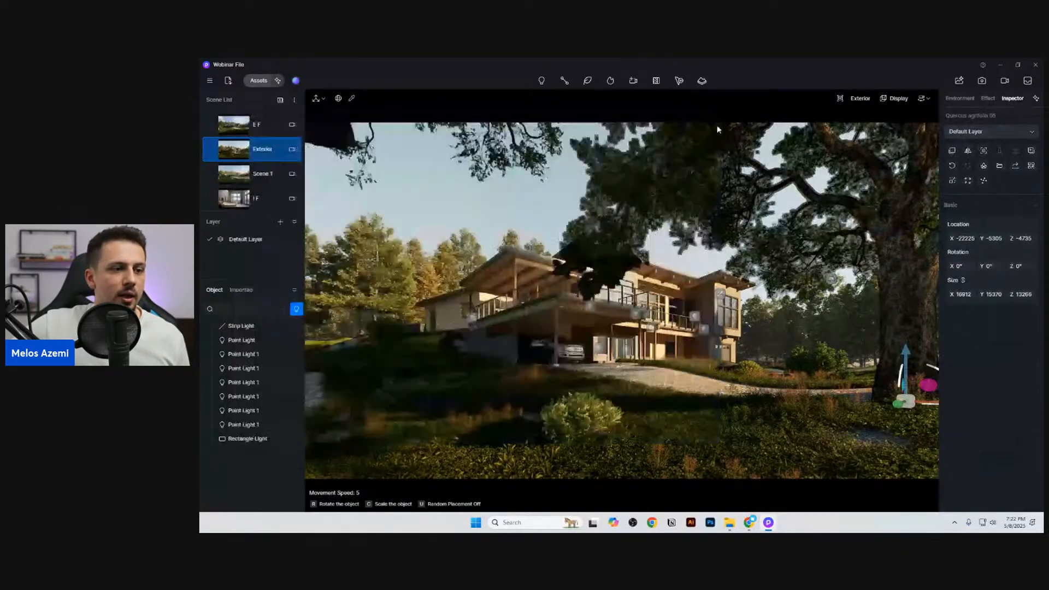
pyautogui.moveTo(961, 238)
pyautogui.mouseDown()
pyautogui.moveTo(885, 238)
pyautogui.moveTo(963, 238)
pyautogui.mouseUp()
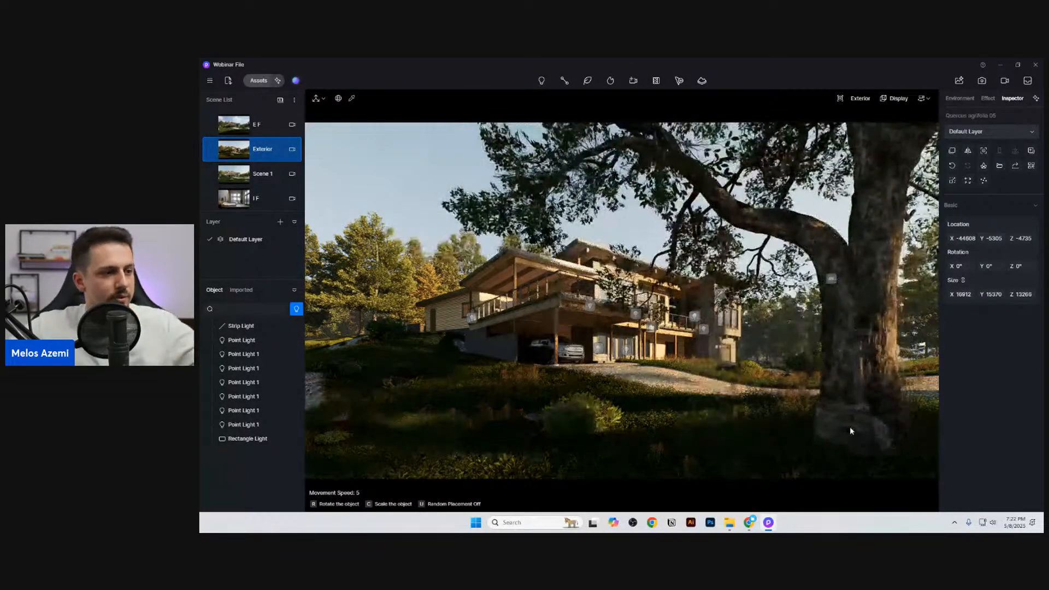
pyautogui.press('Delete')
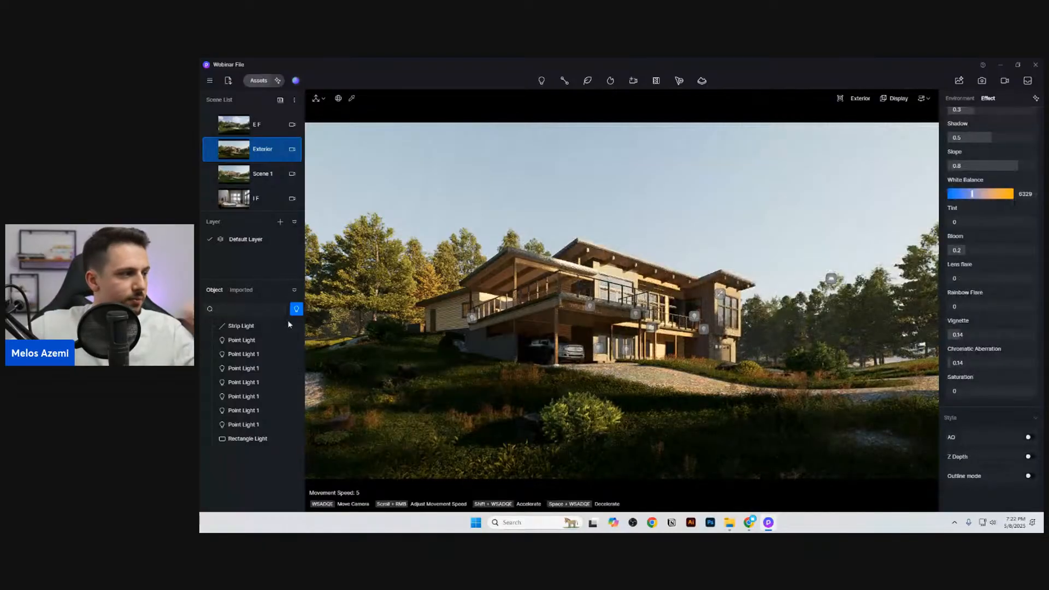
# Step: Find the existing off-camera Quercus agrifolia 05 tree and move it to X -59226, Z -8444 while viewing the Exterior scene
pyautogui.press('w')
pyautogui.moveTo(523, 308); pyautogui.dragTo(731, 253, button='right')
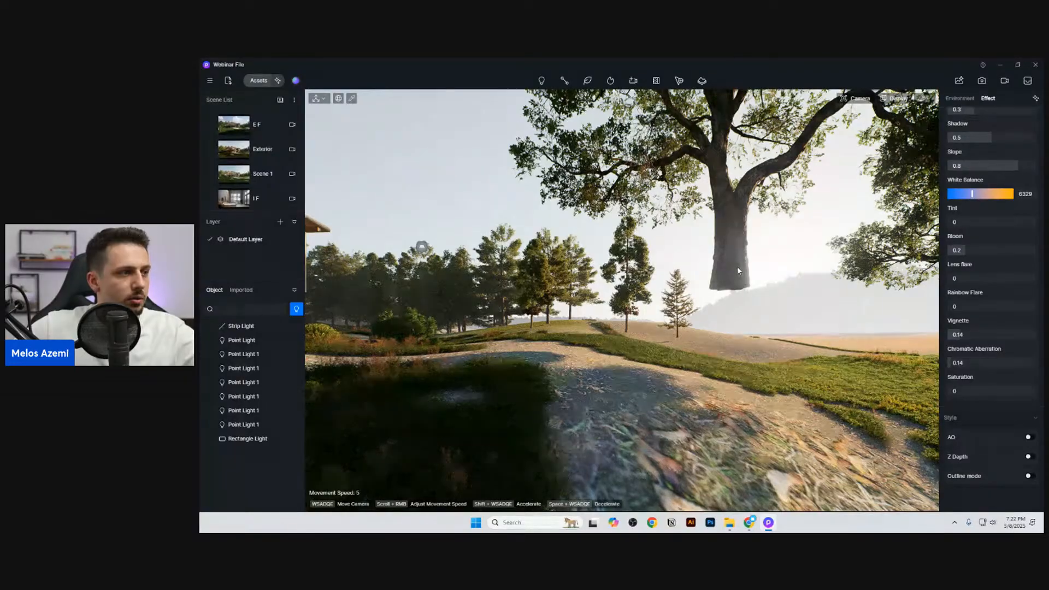
pyautogui.click(295, 309)
pyautogui.click(314, 319)
pyautogui.click(253, 481)
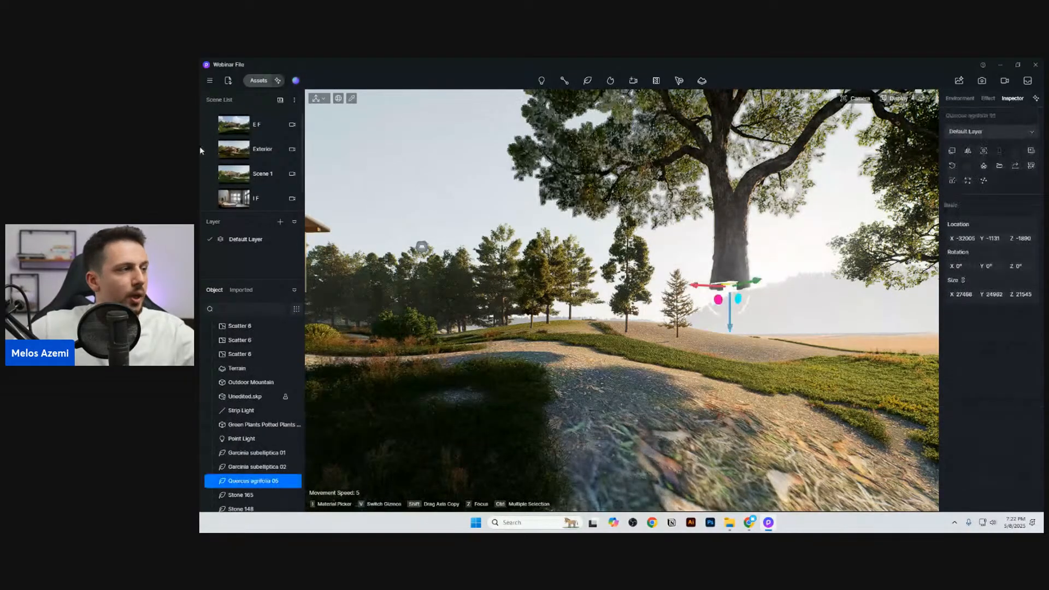
pyautogui.click(257, 153)
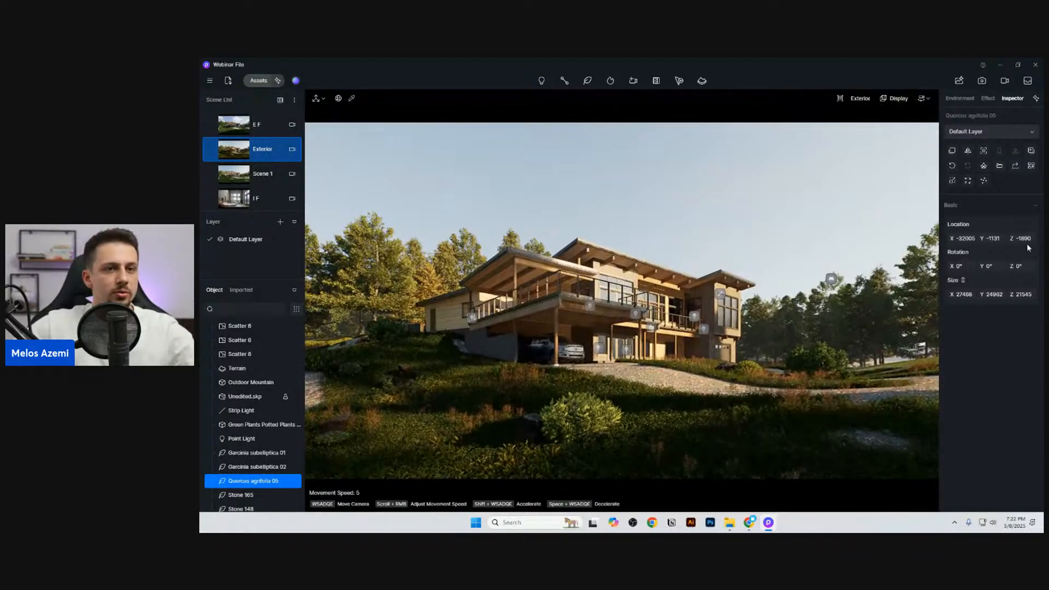
pyautogui.moveTo(1027, 237); pyautogui.dragTo(871, 238)
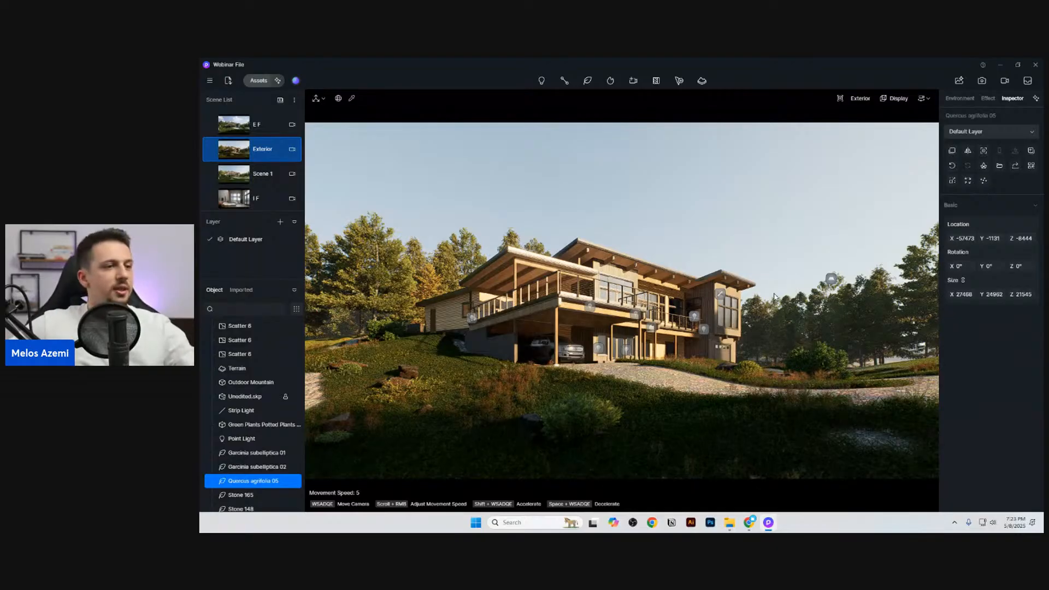
pyautogui.moveTo(961, 238); pyautogui.dragTo(944, 238)
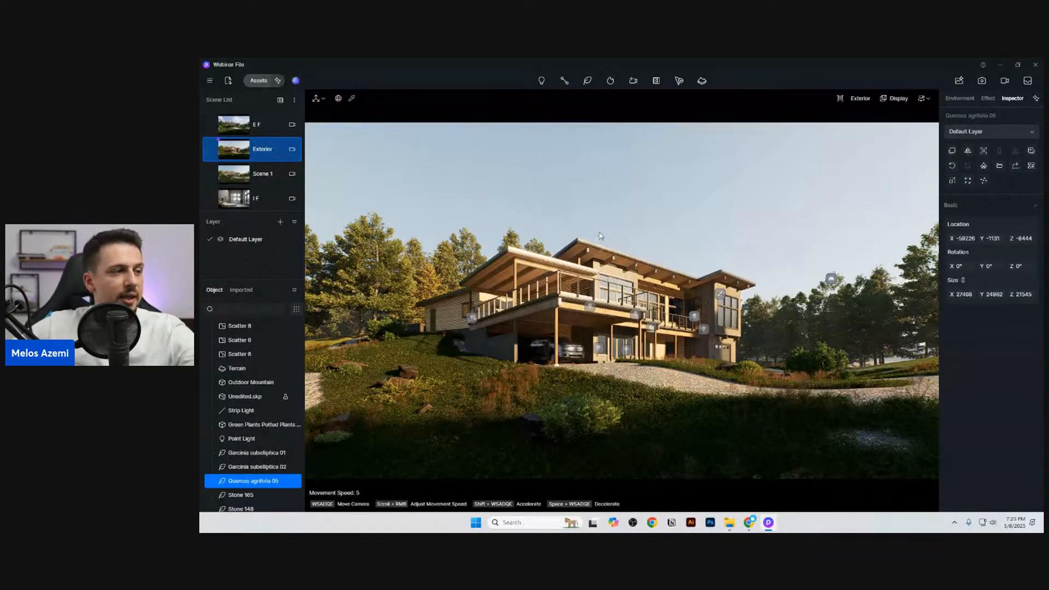
# Step: Fine-tune the fog density of the Exterior scene to about 3.4 in the environment's weather settings
pyautogui.click(986, 98)
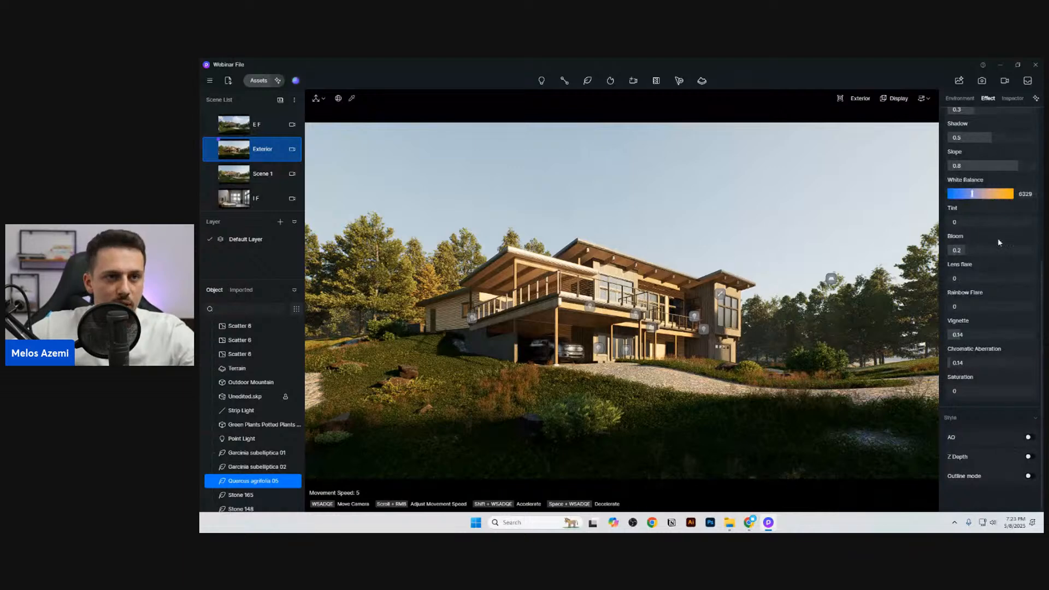
pyautogui.click(971, 99)
pyautogui.scroll(-3, 986, 424)
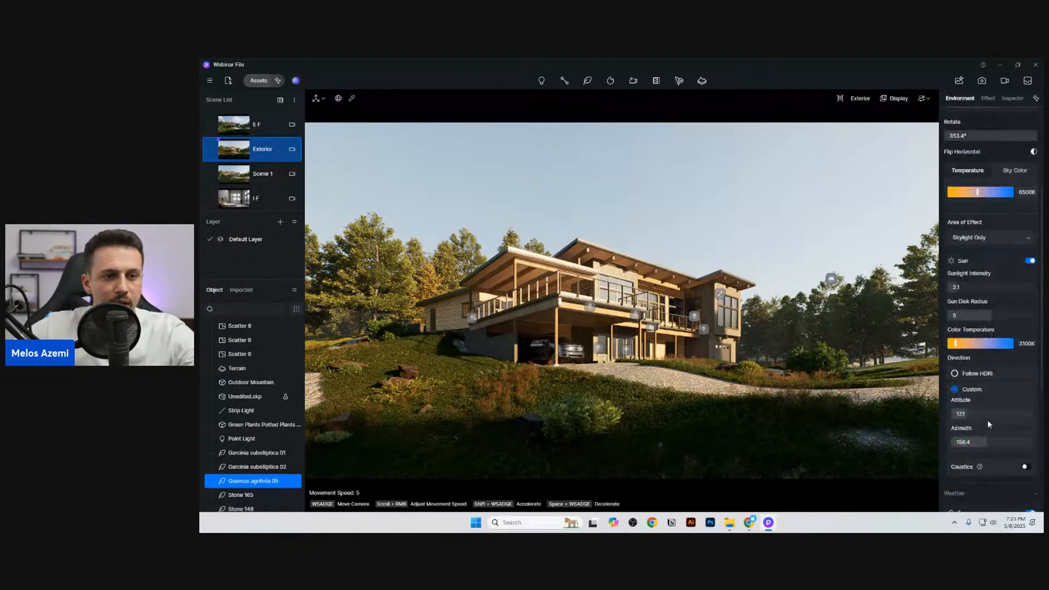
pyautogui.scroll(-1, 987, 420)
pyautogui.scroll(-1, 993, 463)
pyautogui.moveTo(983, 474); pyautogui.dragTo(998, 469)
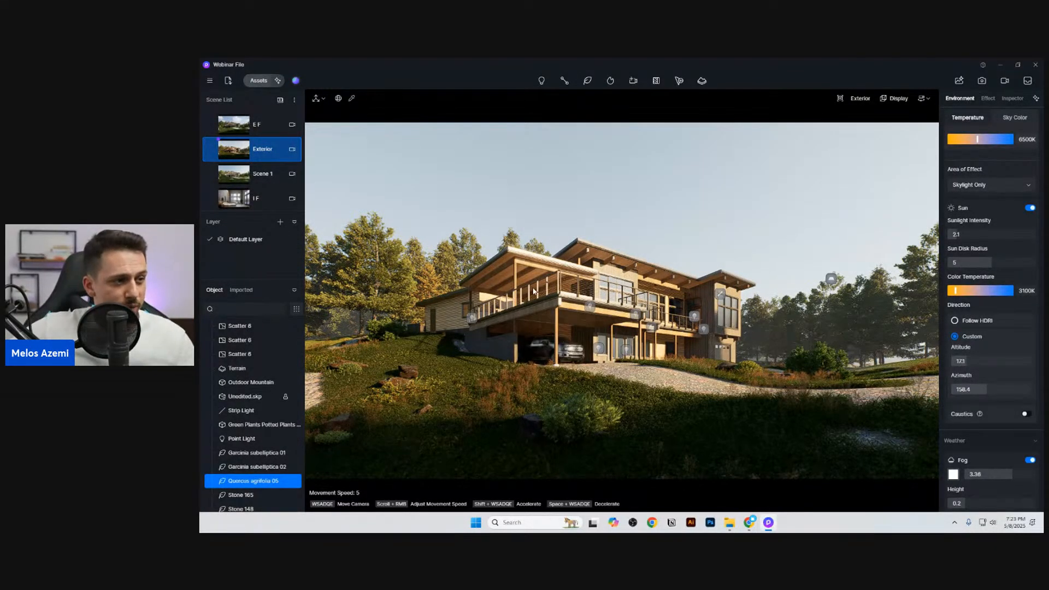
# Step: Set the custom sun direction to an azimuth of 162.3 and an altitude of 20
pyautogui.scroll(1, 993, 384)
pyautogui.scroll(5, 992, 384)
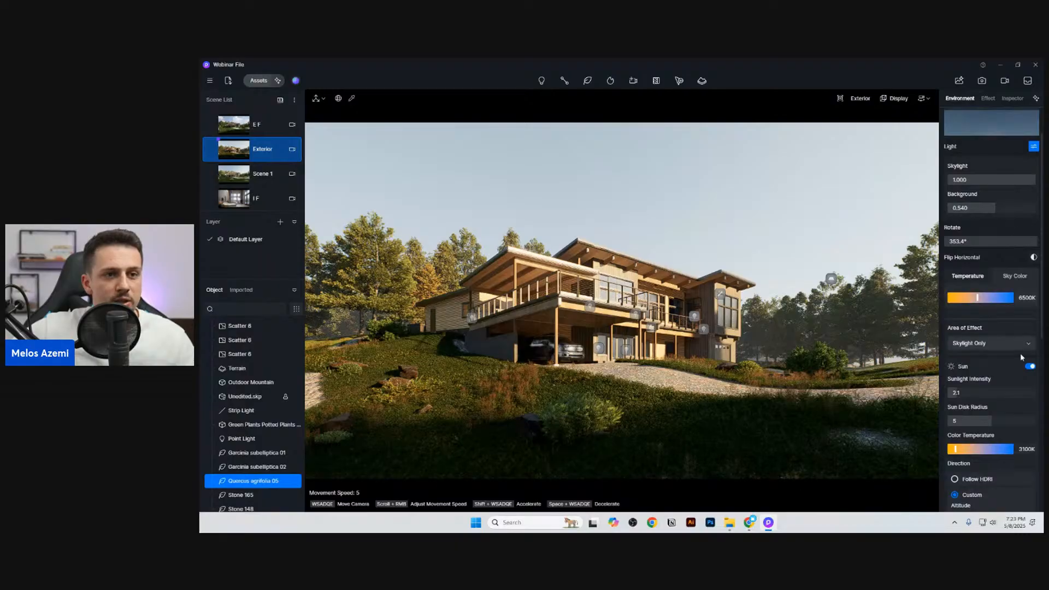
pyautogui.scroll(-7, 993, 339)
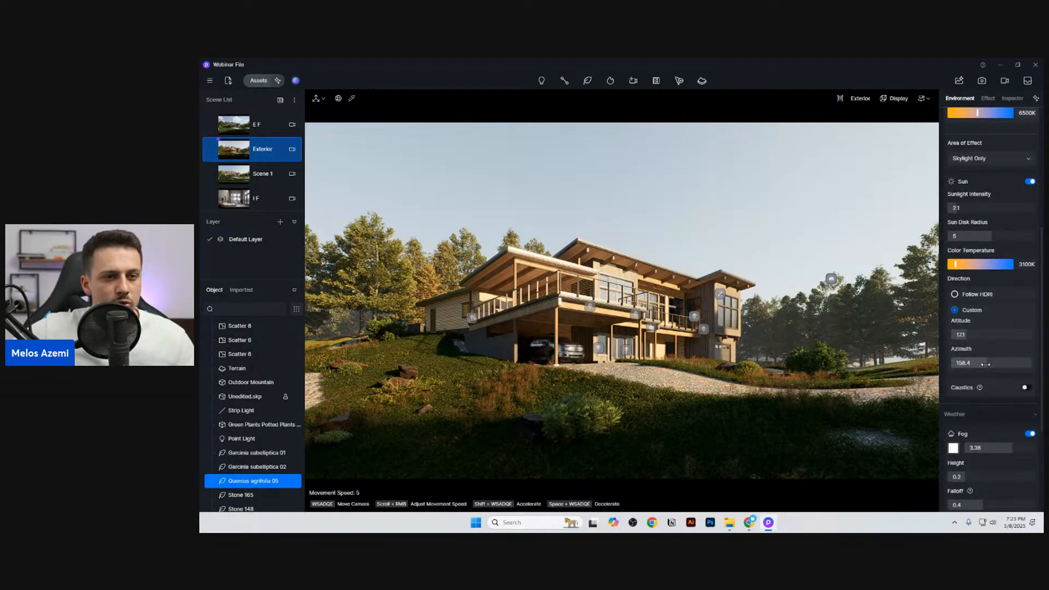
pyautogui.moveTo(980, 364); pyautogui.dragTo(986, 364)
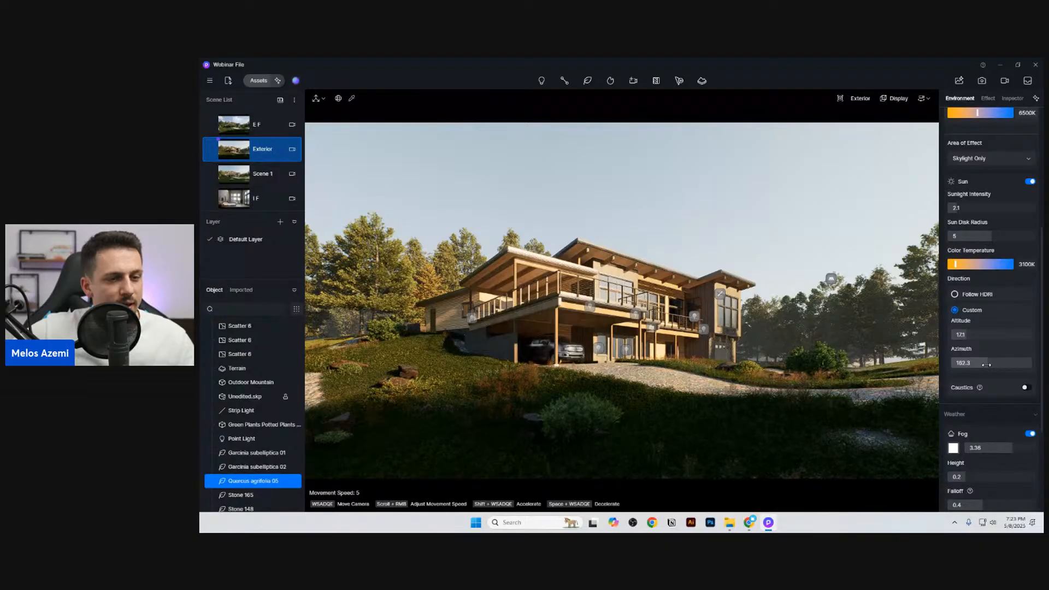
pyautogui.moveTo(972, 335); pyautogui.dragTo(972, 336)
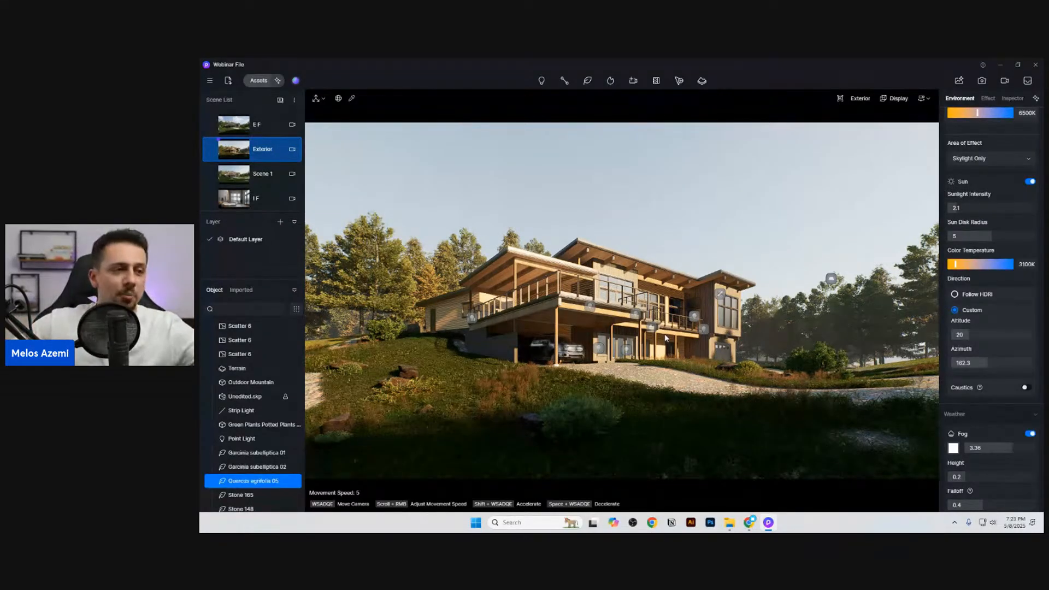
# Step: Set up an image render of the Exterior scene with a 16:9 aspect ratio and a custom width of 1920
pyautogui.click(980, 81)
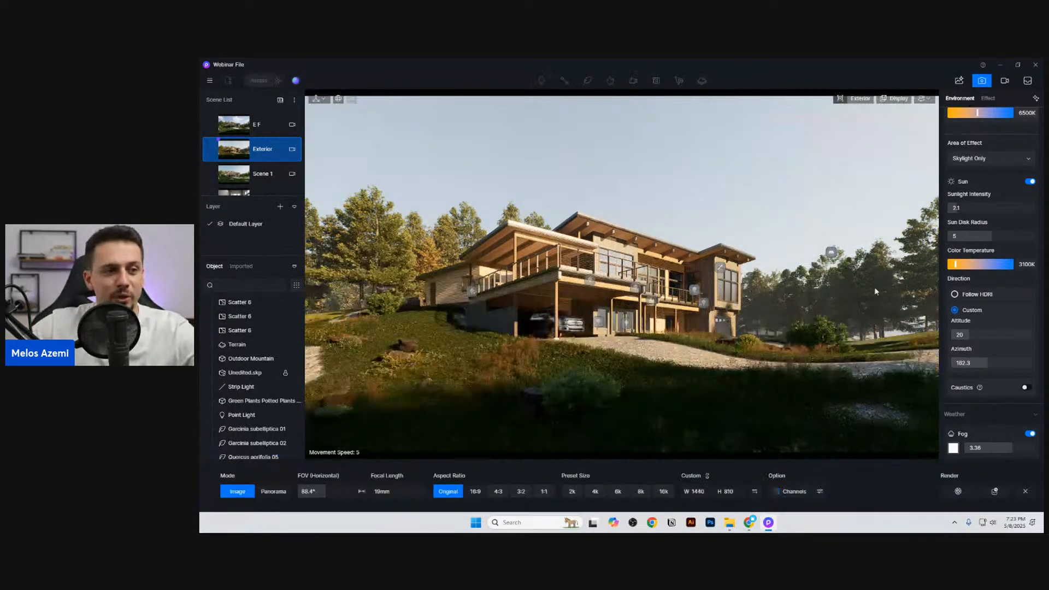
pyautogui.click(475, 491)
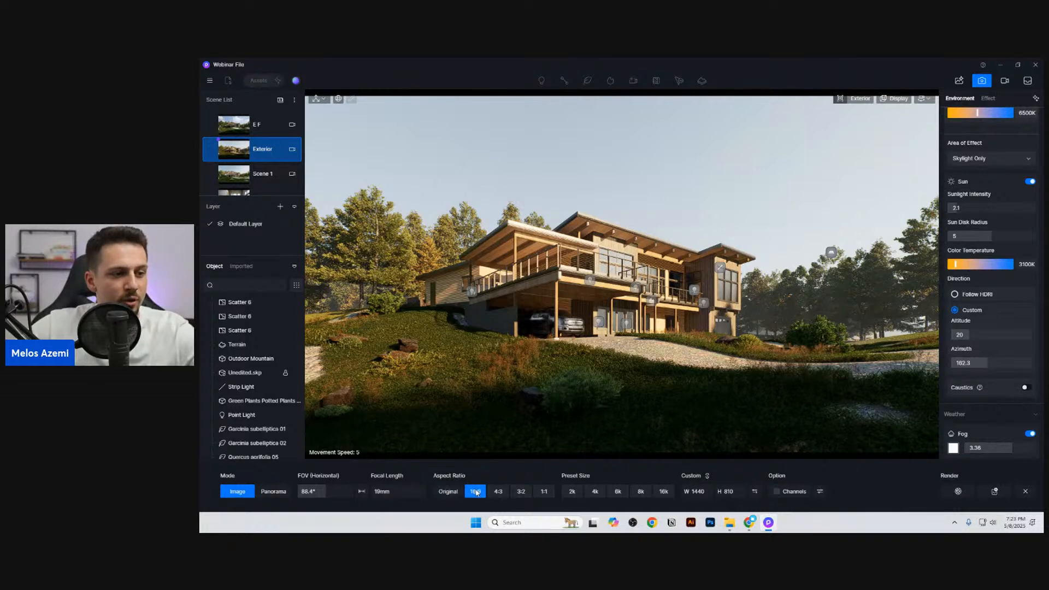
pyautogui.doubleClick(698, 490)
pyautogui.write('1')
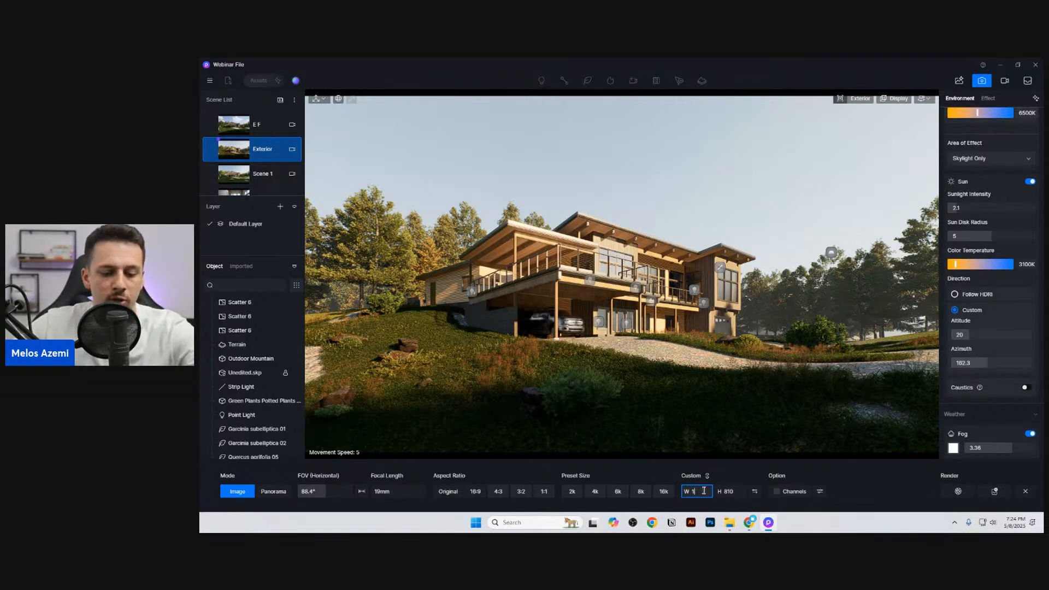
pyautogui.write('920')
pyautogui.press('Return')
# Step: Include the AI Post Channel in the output channels and render the Exterior image
pyautogui.click(819, 491)
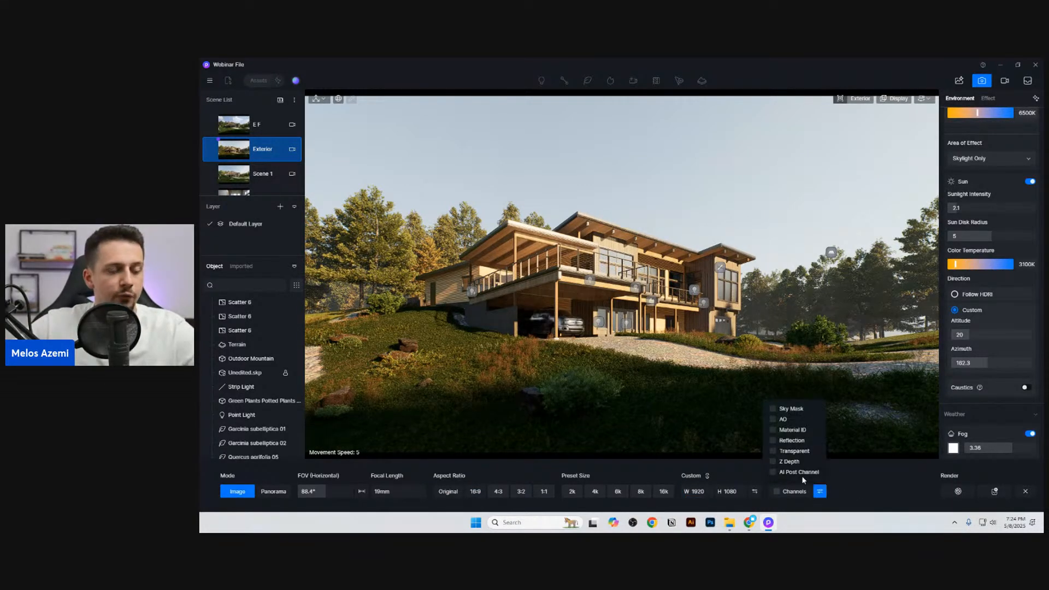
pyautogui.click(774, 472)
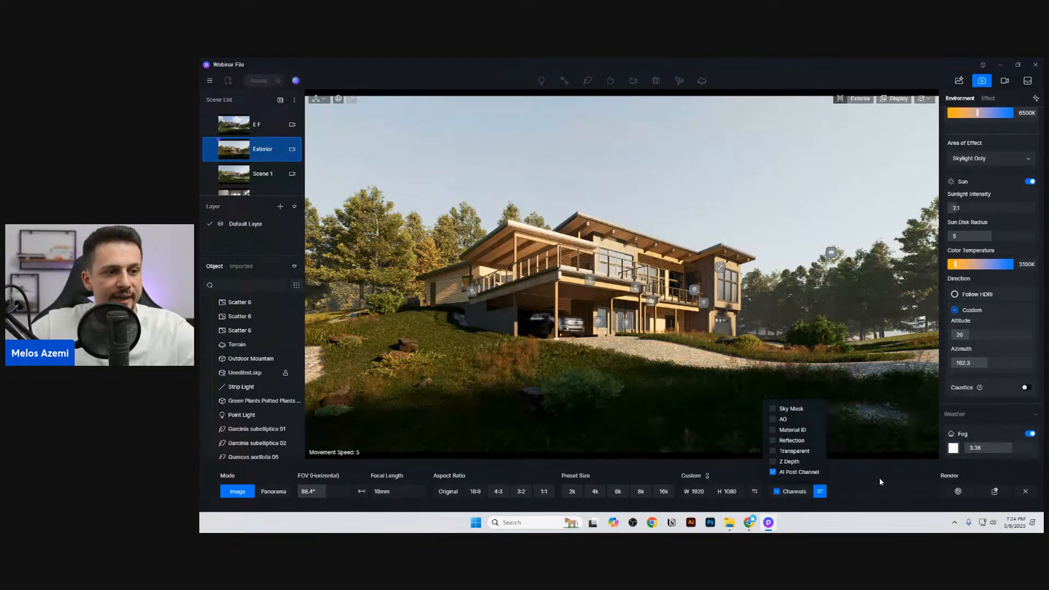
pyautogui.click(877, 477)
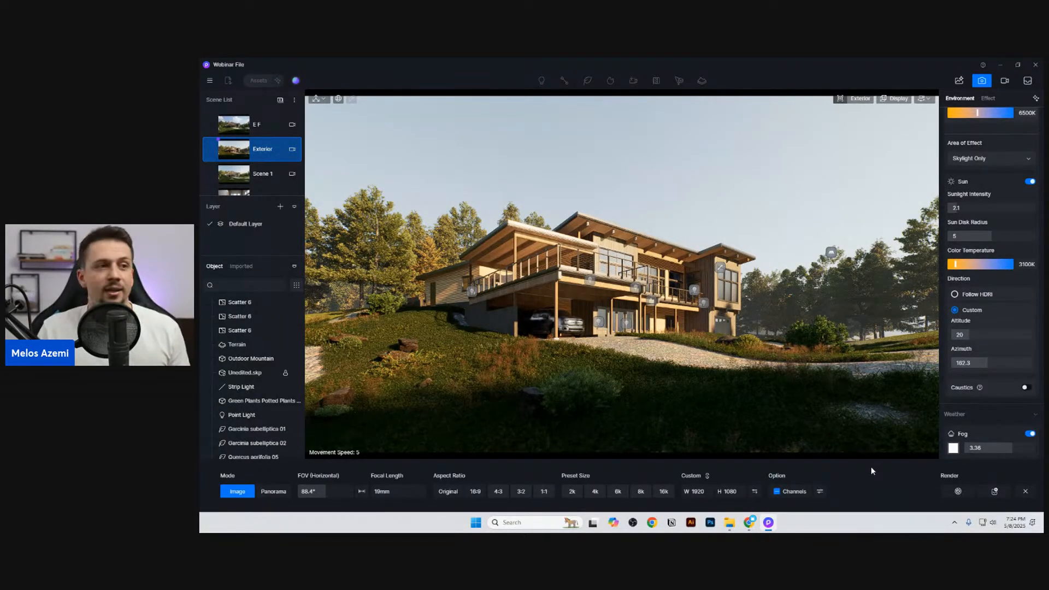
pyautogui.click(957, 491)
pyautogui.press('Return')
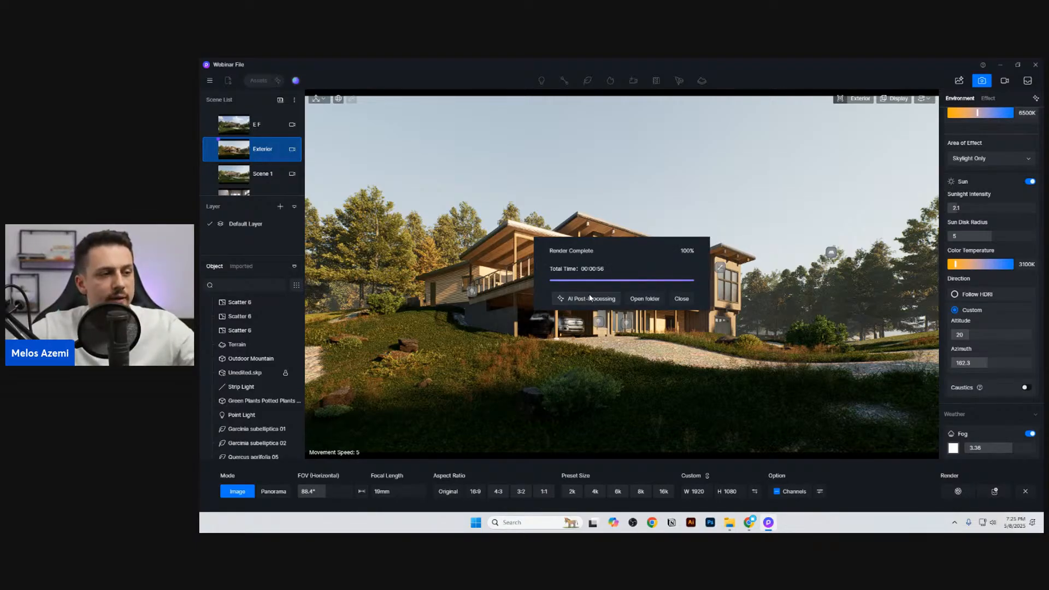
# Step: Open the finished render in AI Post-Processing and maximize its preview window
pyautogui.click(597, 300)
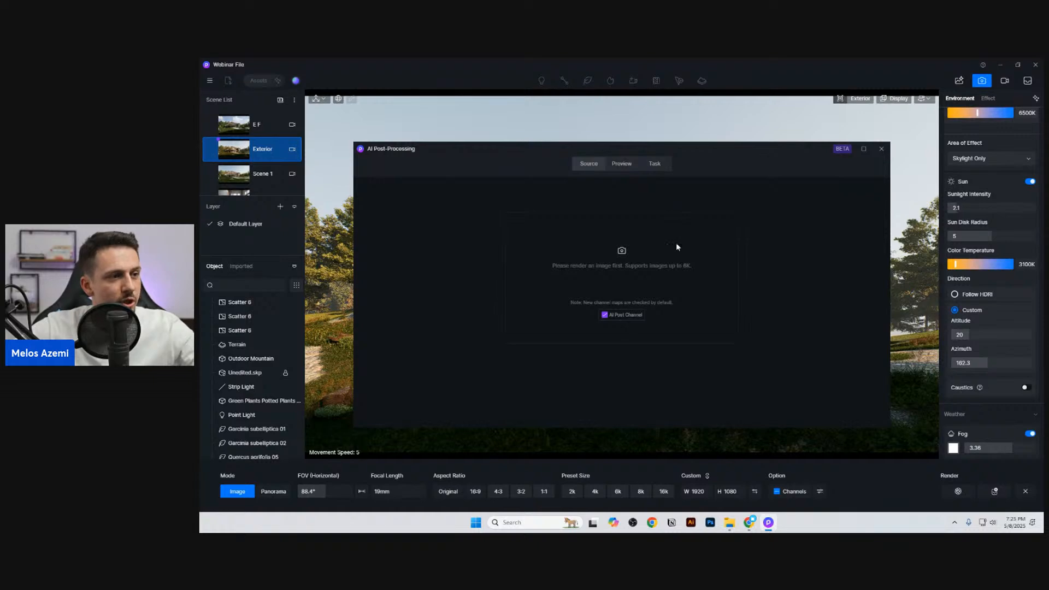
pyautogui.click(438, 220)
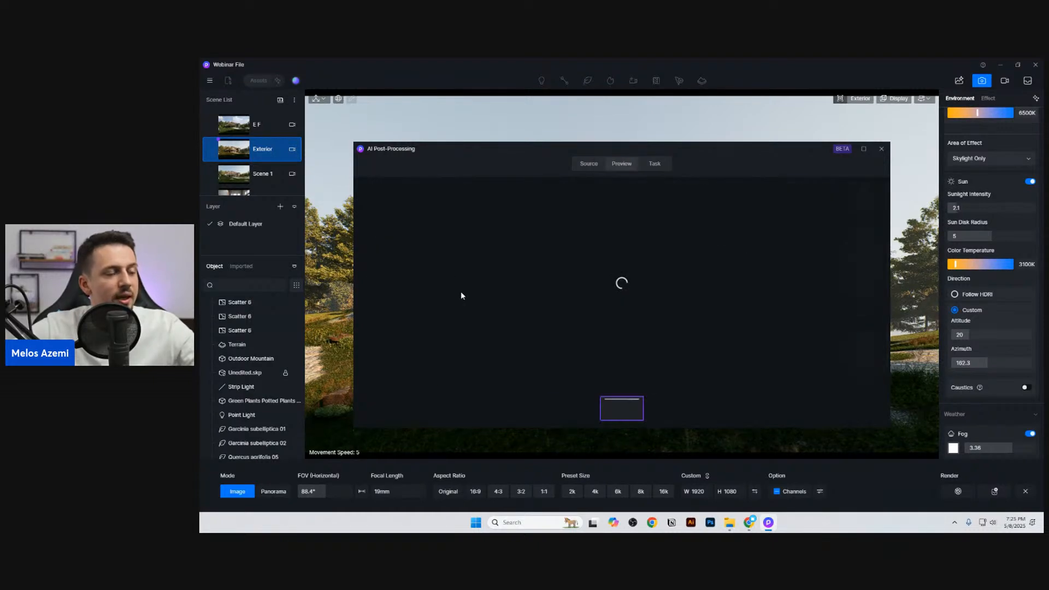
pyautogui.click(862, 152)
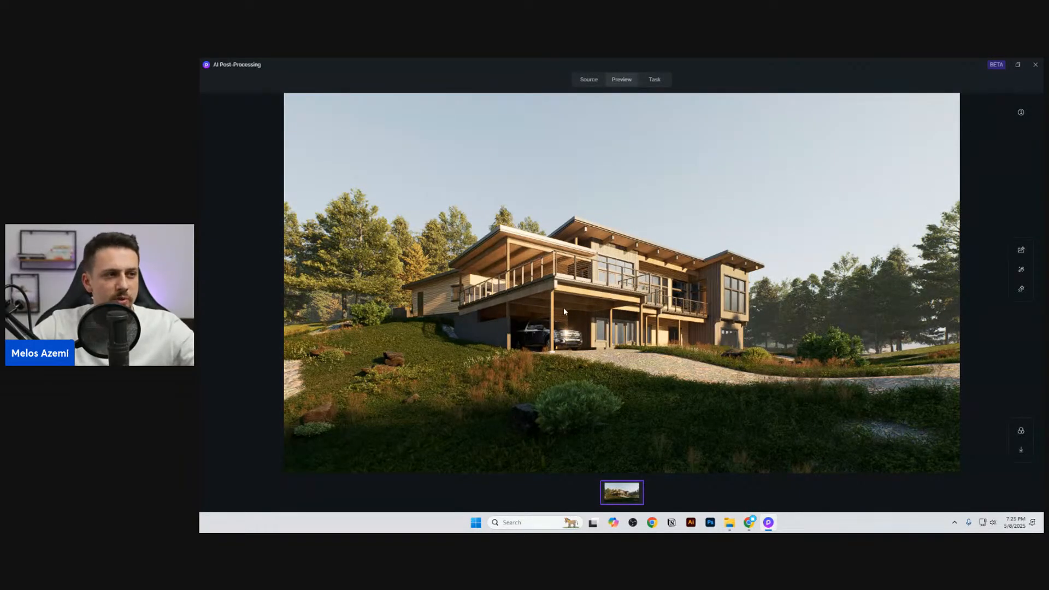
pyautogui.click(1020, 250)
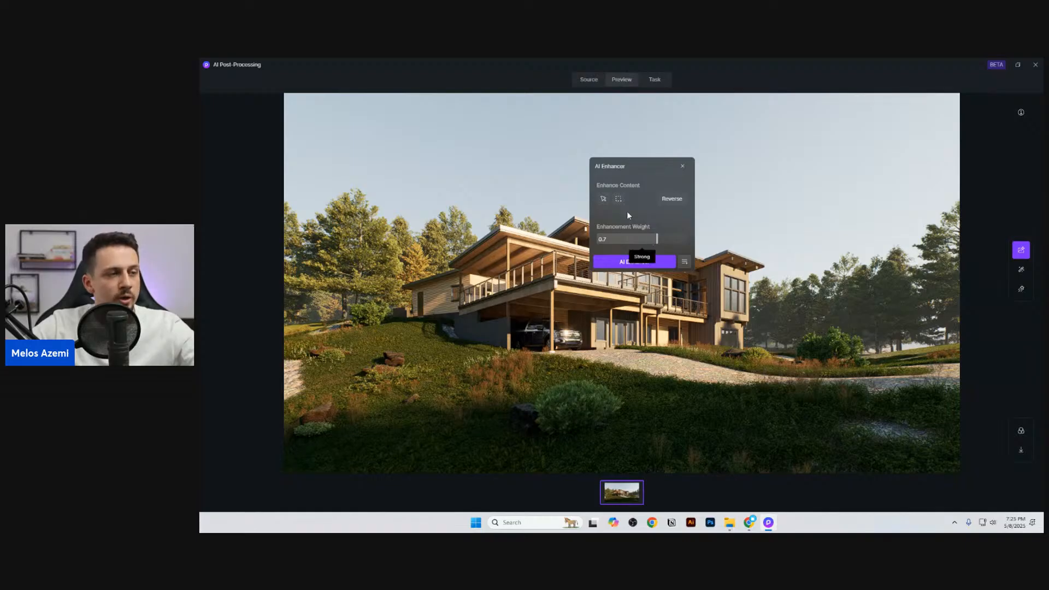
pyautogui.click(682, 165)
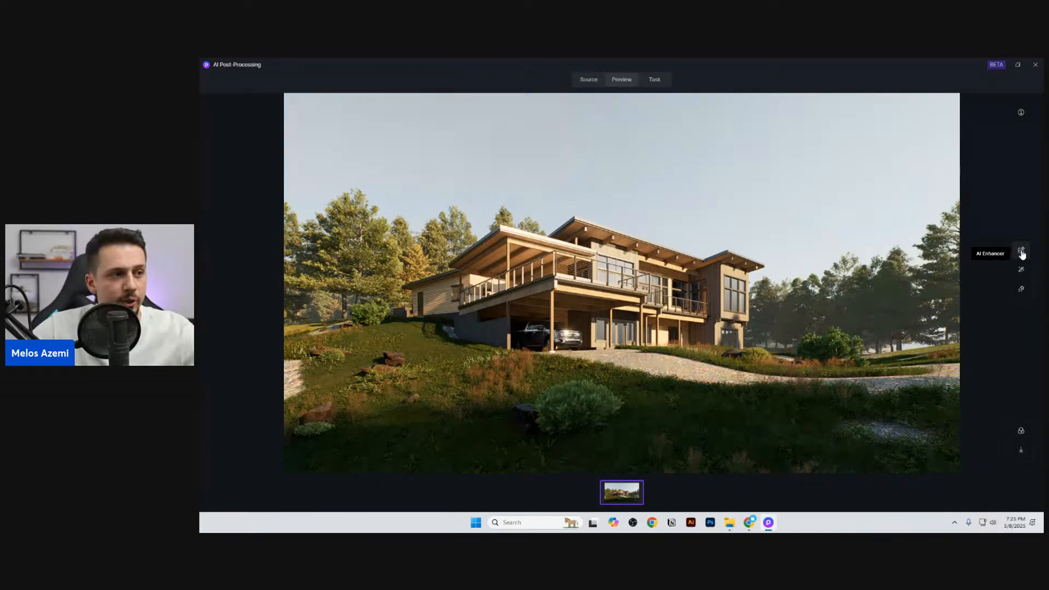
pyautogui.click(1021, 251)
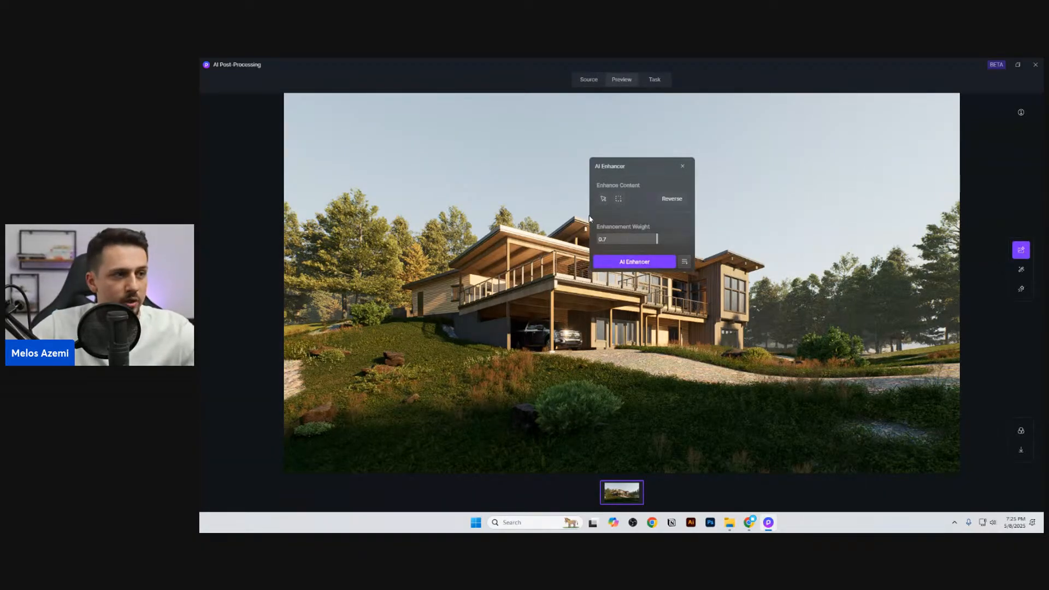
pyautogui.click(682, 166)
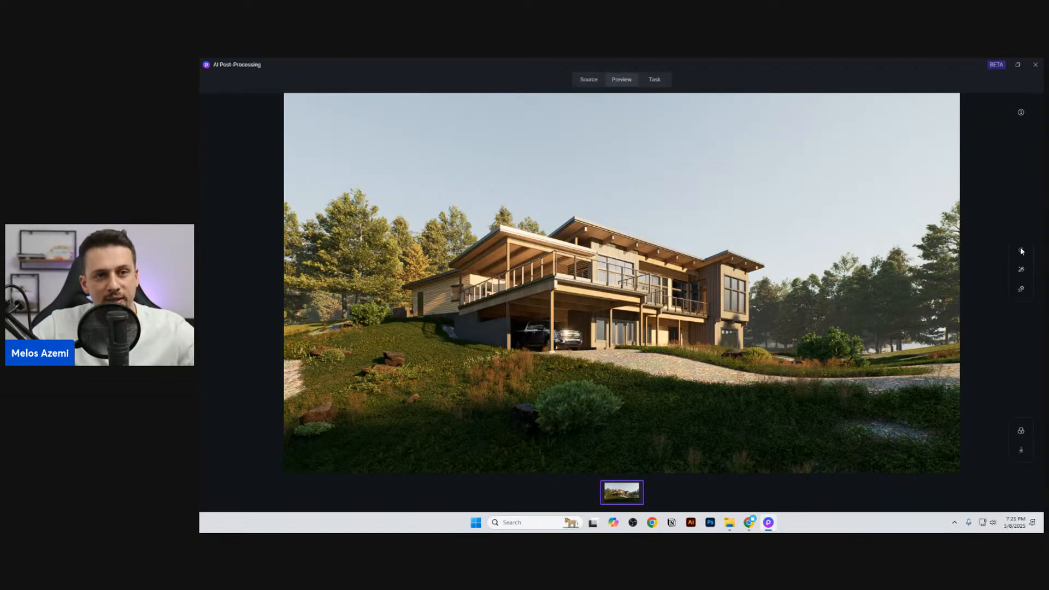
# Step: Open the AI Enhancer, try its enhancement weight at the minimum and at 1, and move its dialog clear of the house
pyautogui.click(1021, 250)
pyautogui.moveTo(656, 244); pyautogui.dragTo(326, 250)
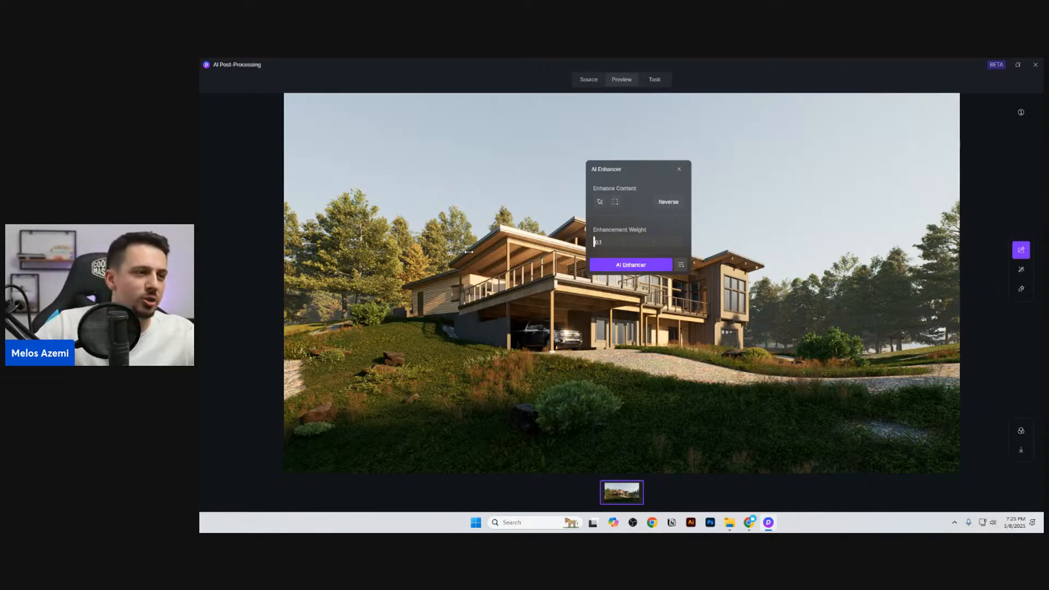
pyautogui.moveTo(472, 252); pyautogui.dragTo(972, 300)
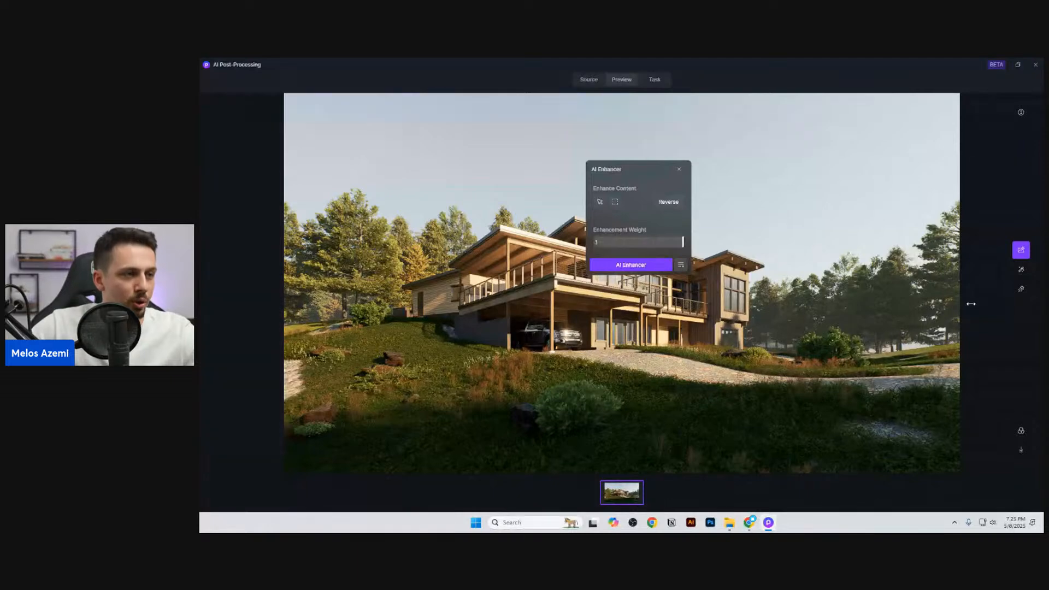
pyautogui.moveTo(618, 163); pyautogui.dragTo(829, 149)
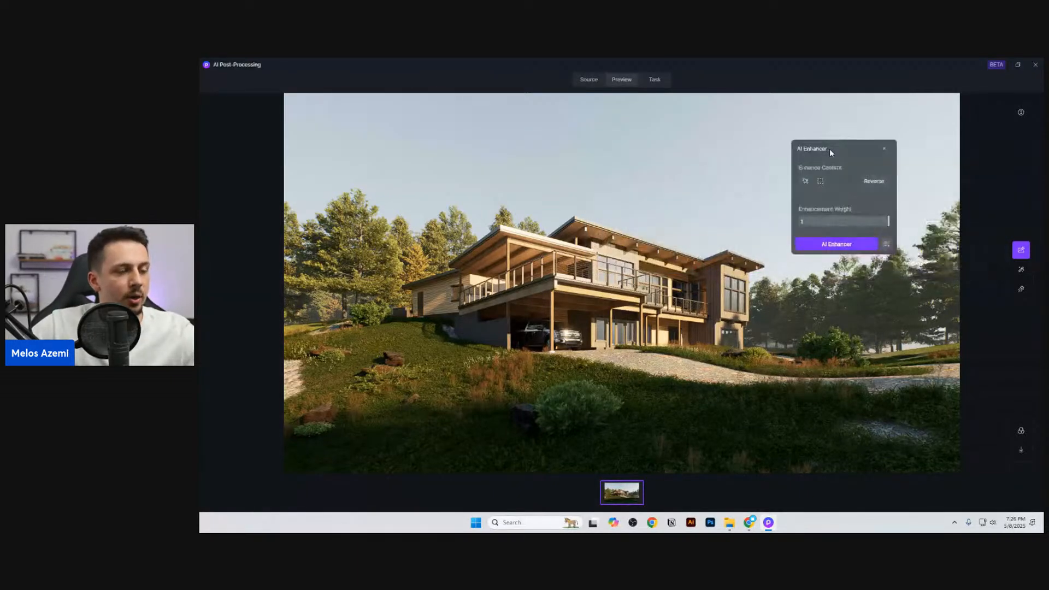
# Step: Select the house structure, reverse the selection to target everything else, and run the AI Enhancer with an enhancement weight of 0.7
pyautogui.click(804, 181)
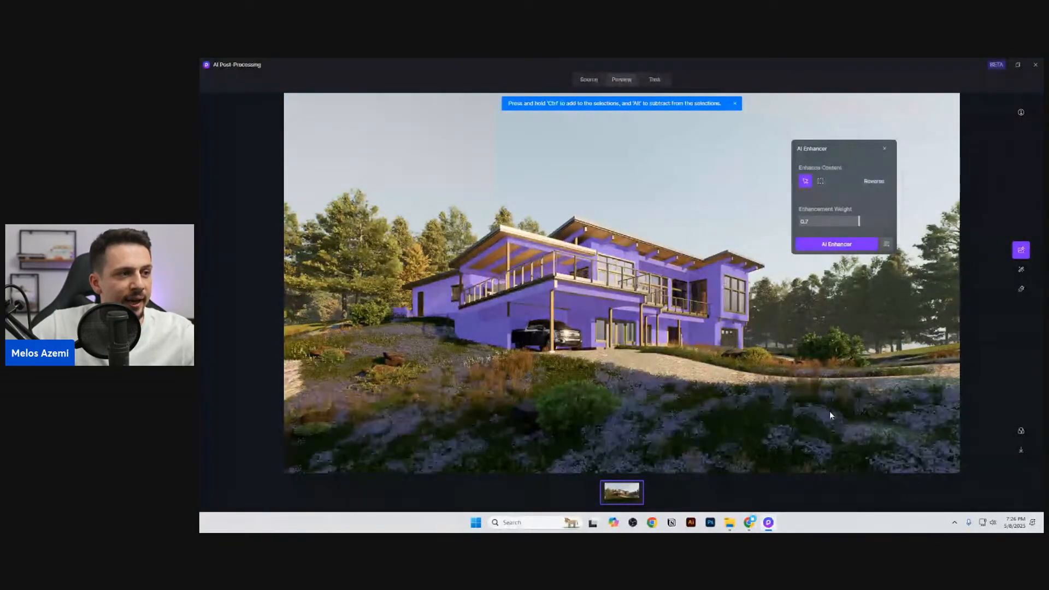
pyautogui.keyDown('ctrl'); pyautogui.click(663, 251); pyautogui.keyUp('ctrl')
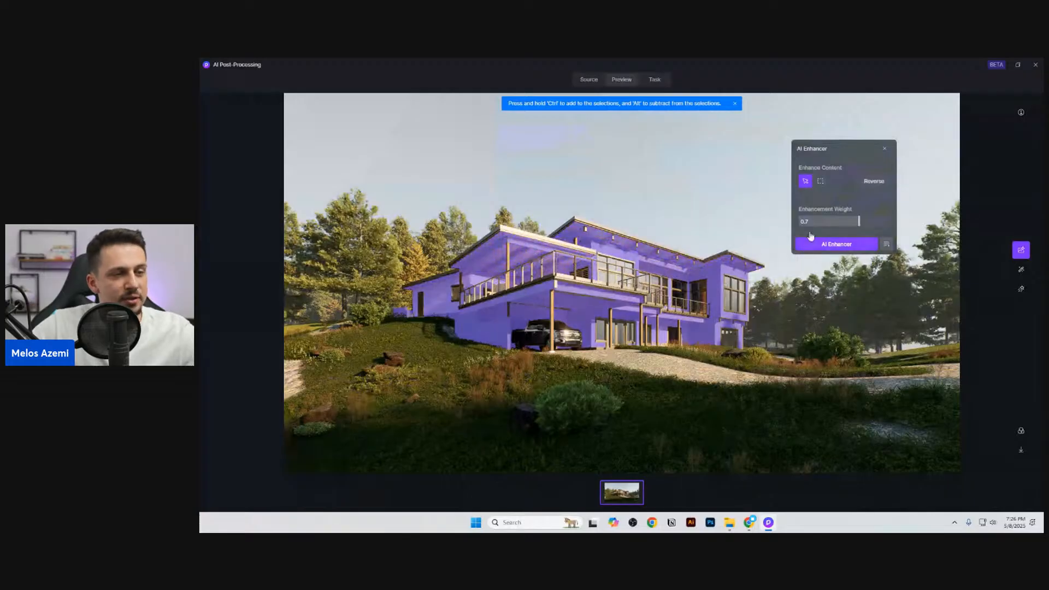
pyautogui.click(862, 183)
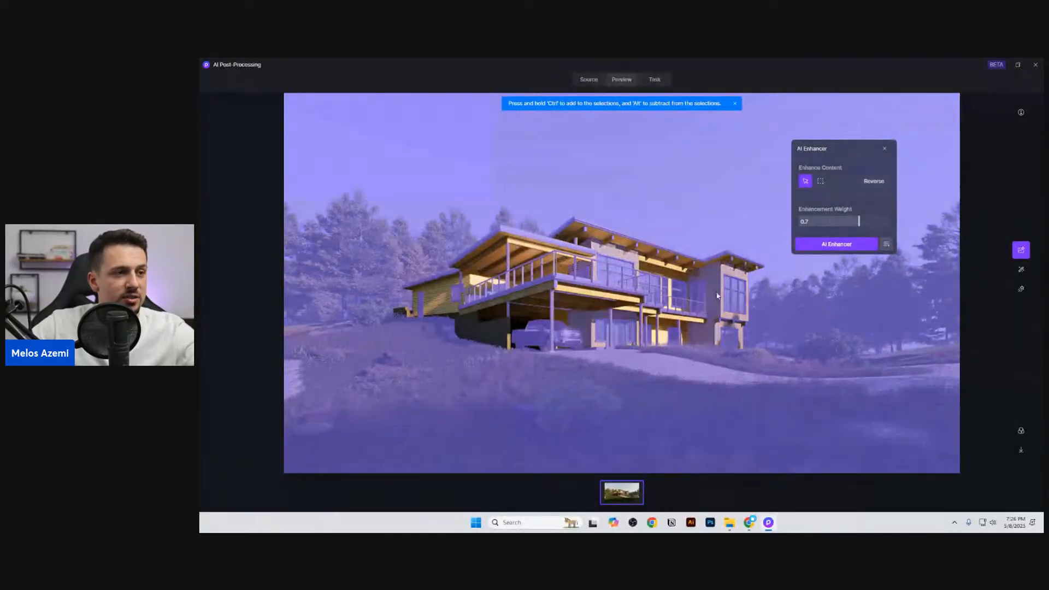
pyautogui.click(830, 245)
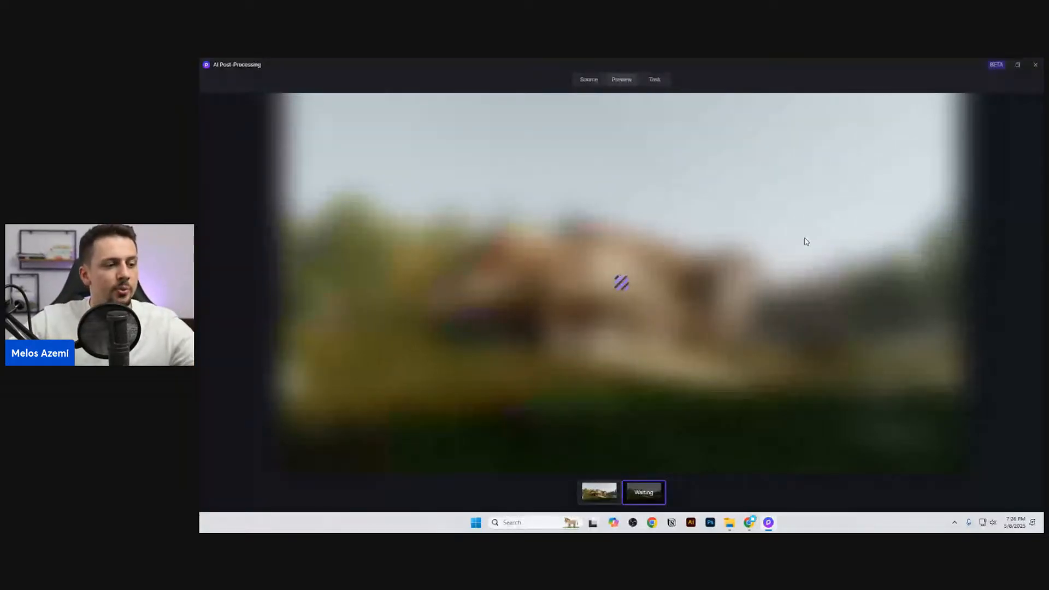
# Step: Choose the realistic Autumn style in AI Style Transfer for the original render, with the dialog moved clear of the house
pyautogui.click(601, 490)
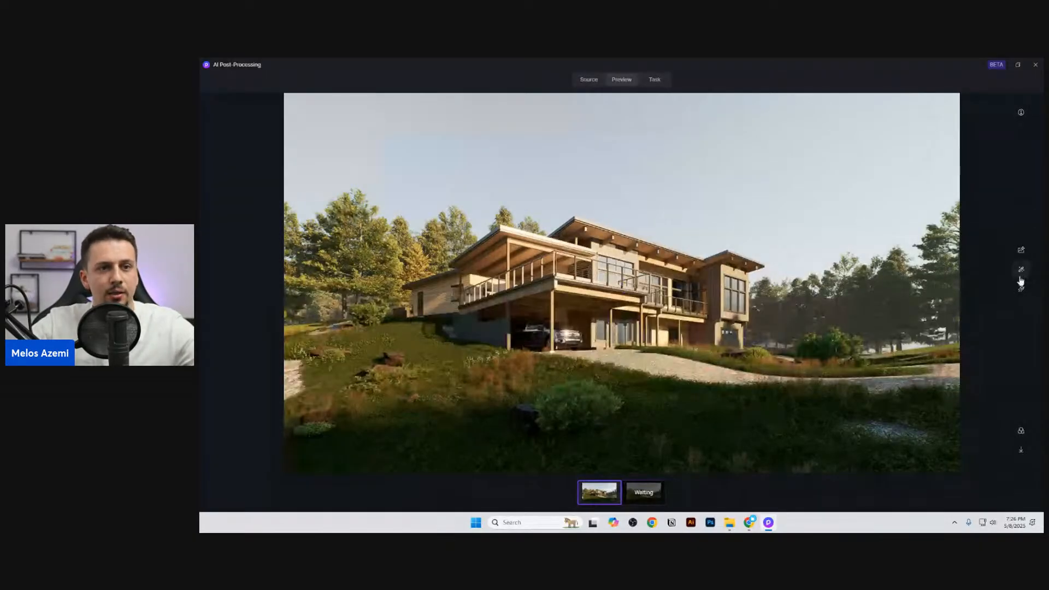
pyautogui.click(1020, 270)
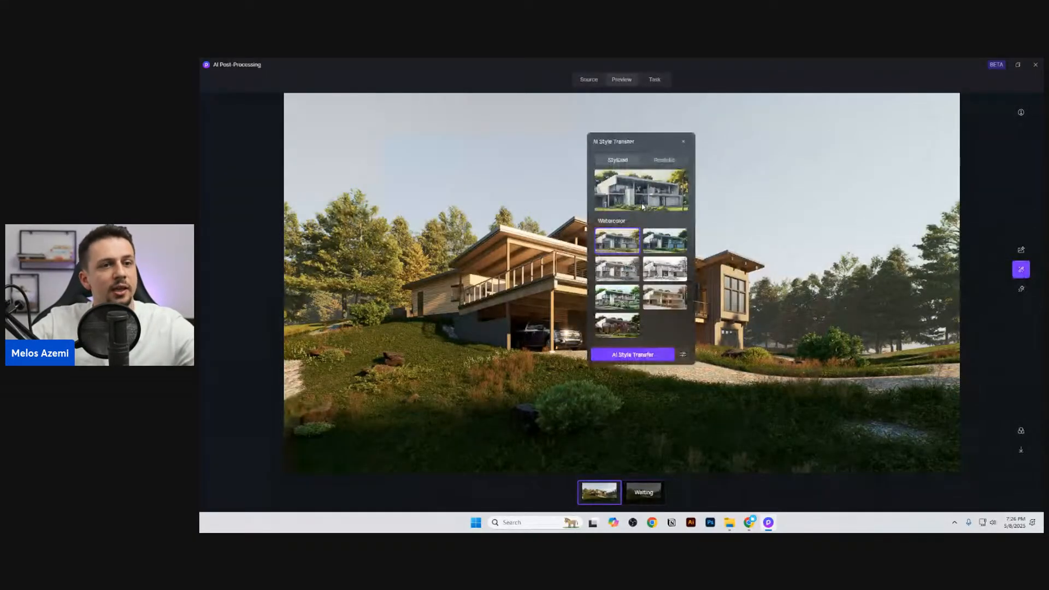
pyautogui.click(1020, 270)
pyautogui.click(1021, 269)
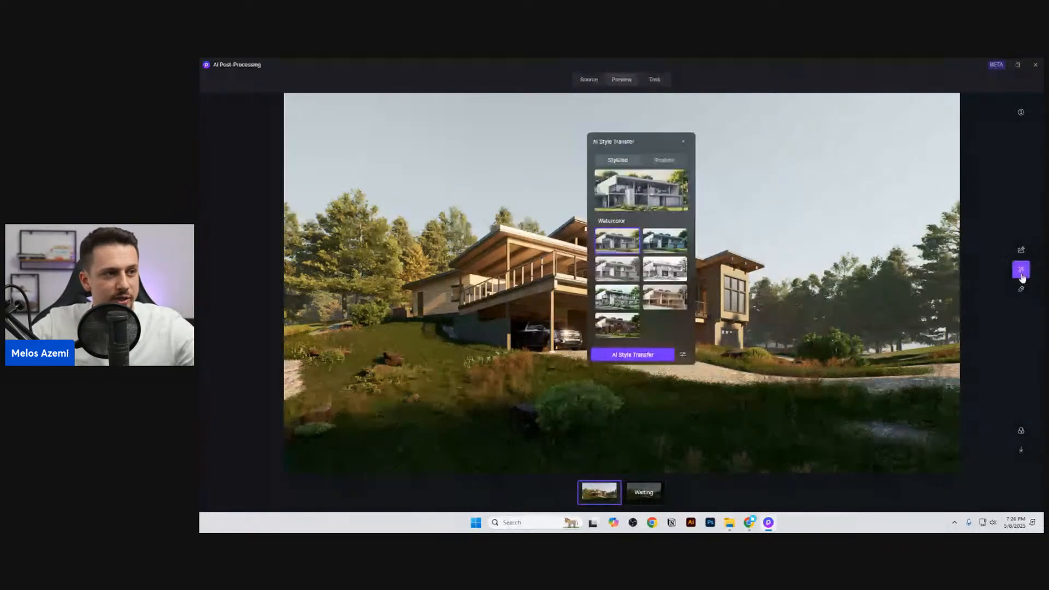
pyautogui.click(679, 169)
pyautogui.moveTo(651, 142); pyautogui.dragTo(877, 149)
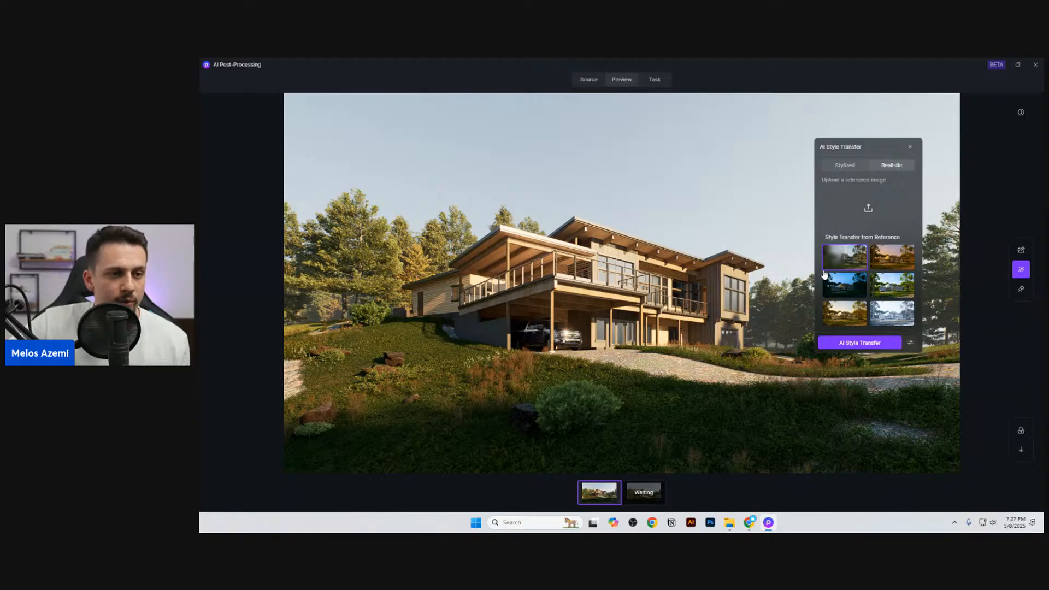
pyautogui.click(842, 310)
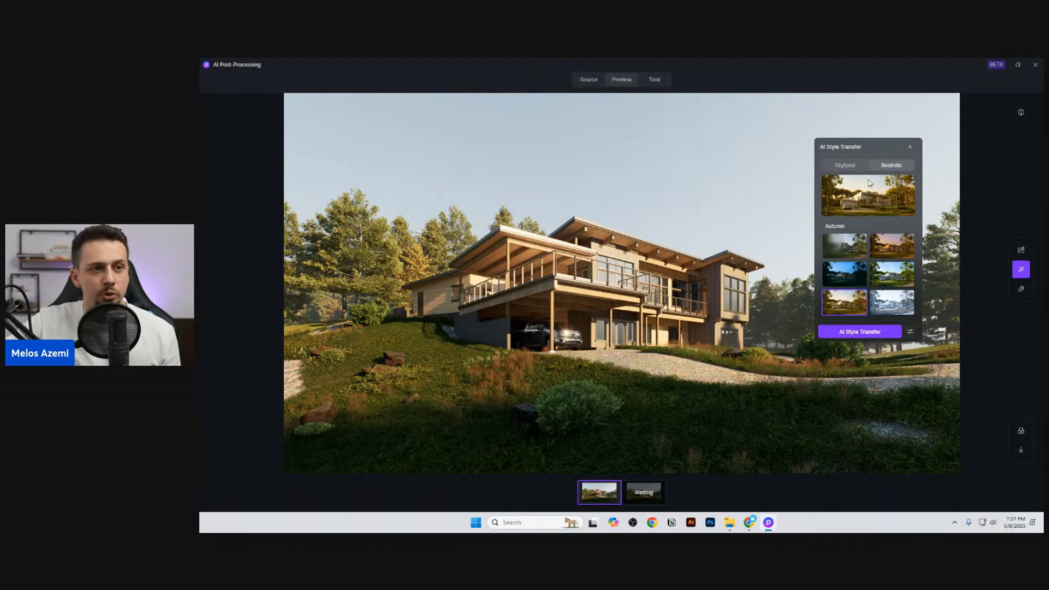
# Step: Start the Autumn style transfer with a structure matching weight of 1 and a style transfer weight of 0.5
pyautogui.click(910, 333)
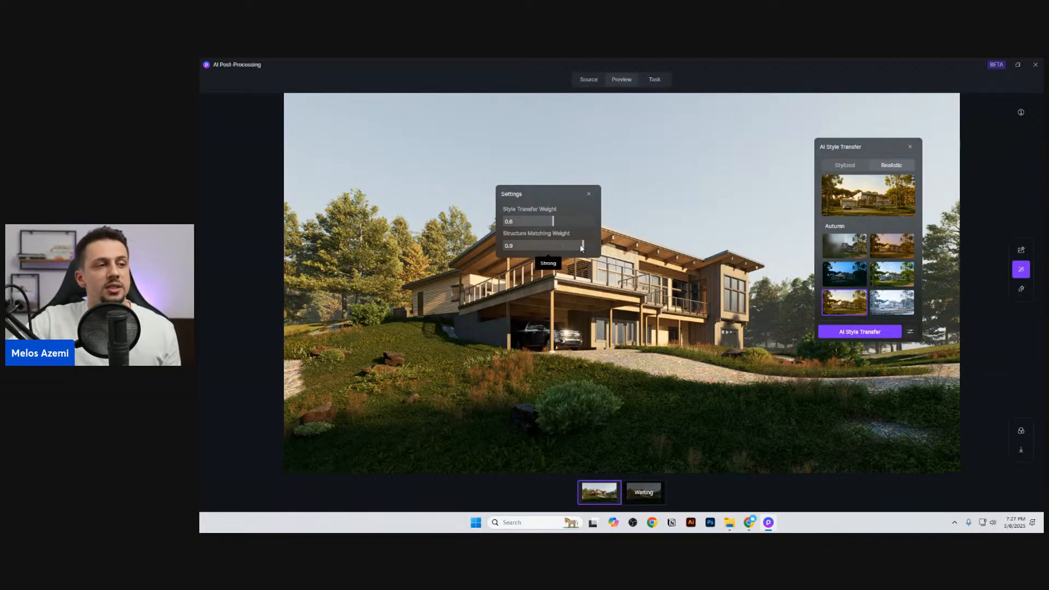
pyautogui.moveTo(582, 247)
pyautogui.mouseDown()
pyautogui.moveTo(511, 245)
pyautogui.moveTo(592, 246)
pyautogui.mouseUp()
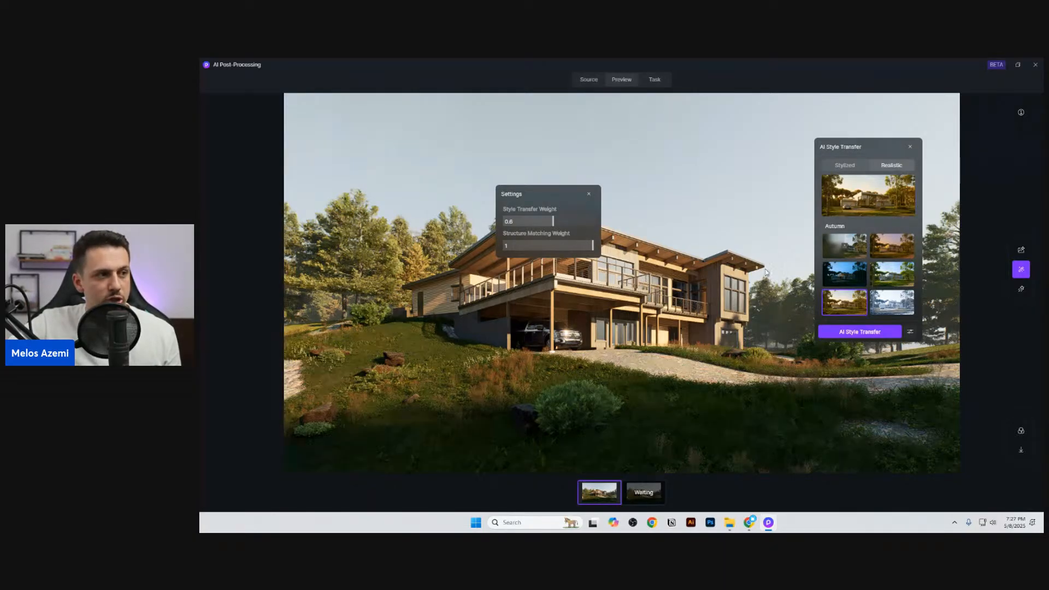
pyautogui.moveTo(551, 223)
pyautogui.mouseDown()
pyautogui.moveTo(521, 221)
pyautogui.moveTo(543, 220)
pyautogui.mouseUp()
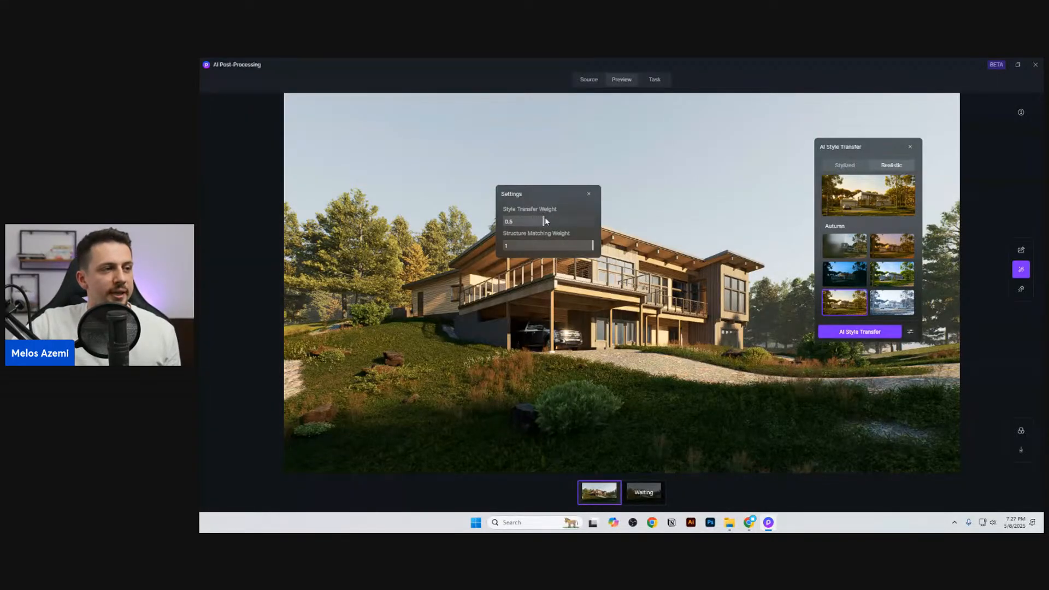
pyautogui.click(868, 331)
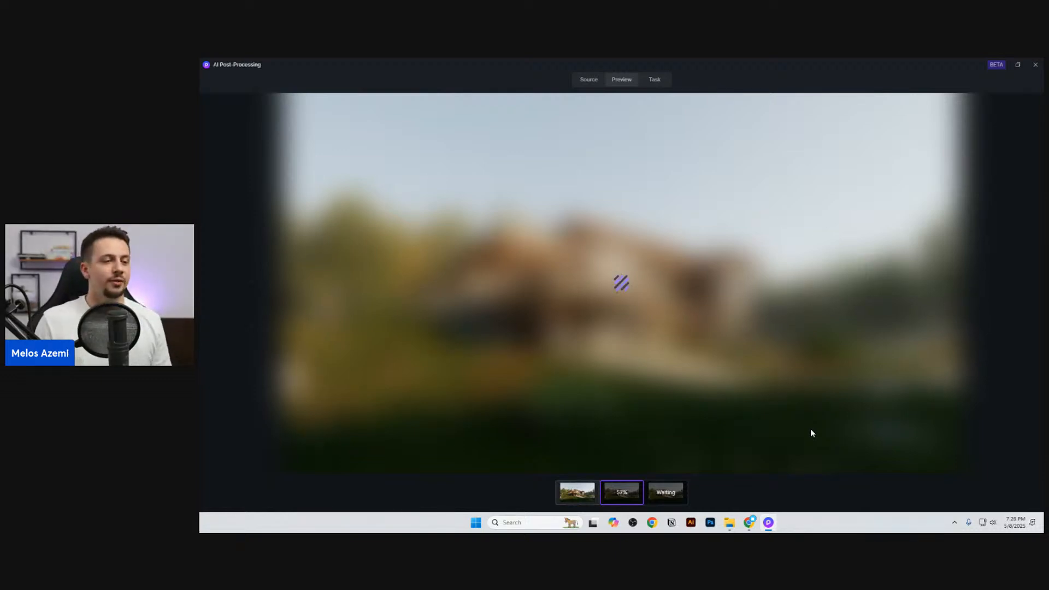
# Step: Check the progress of the queued enhancement and style transfer and compare them with the original render
pyautogui.click(665, 492)
pyautogui.click(628, 489)
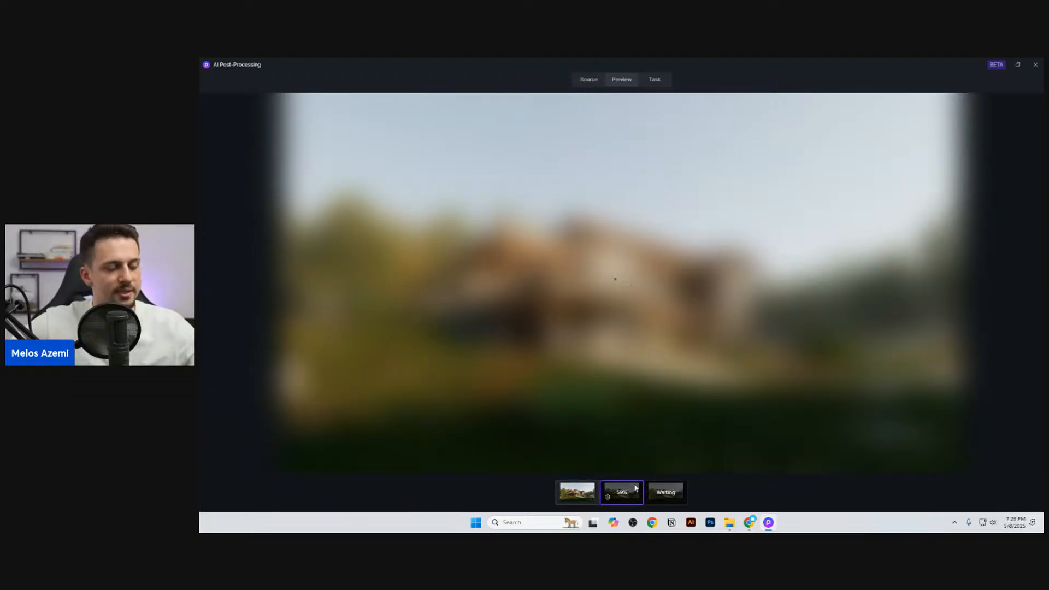
pyautogui.click(591, 489)
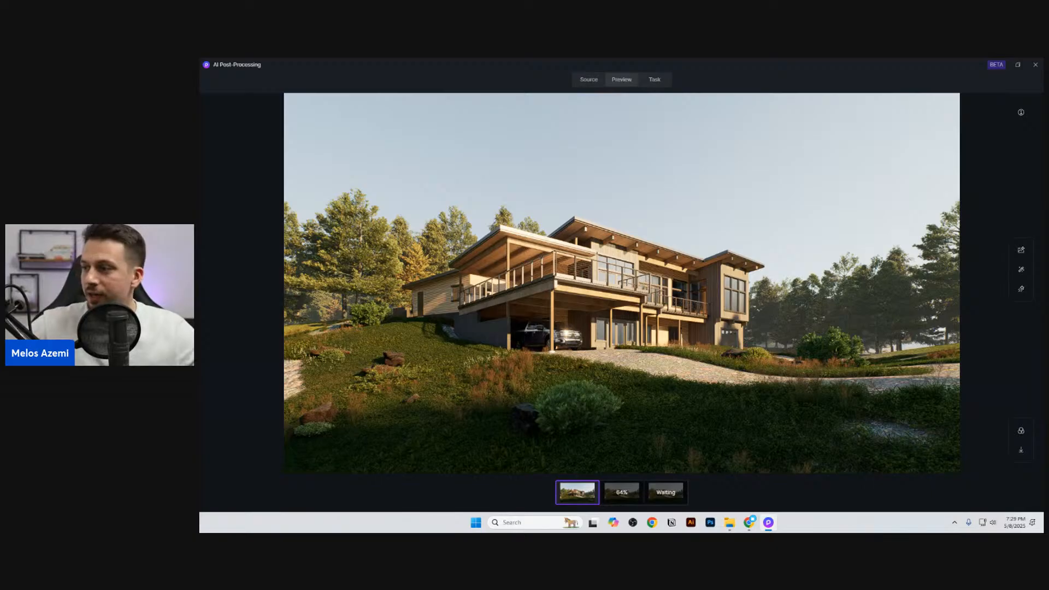
pyautogui.click(635, 490)
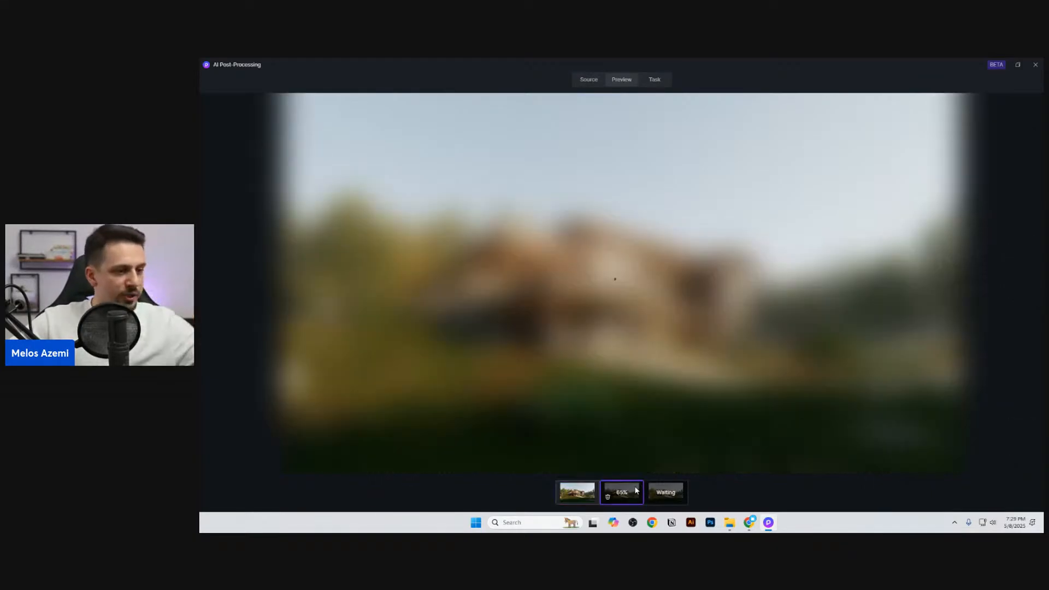
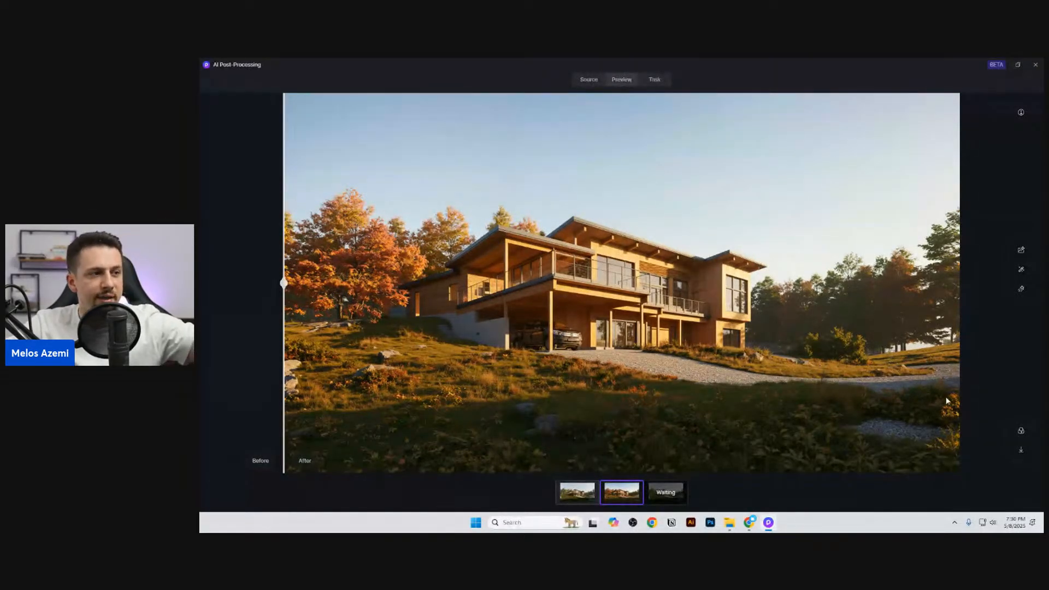
# Step: Inspect the Autumn style transfer result up close against the original render
pyautogui.moveTo(284, 244); pyautogui.dragTo(198, 286)
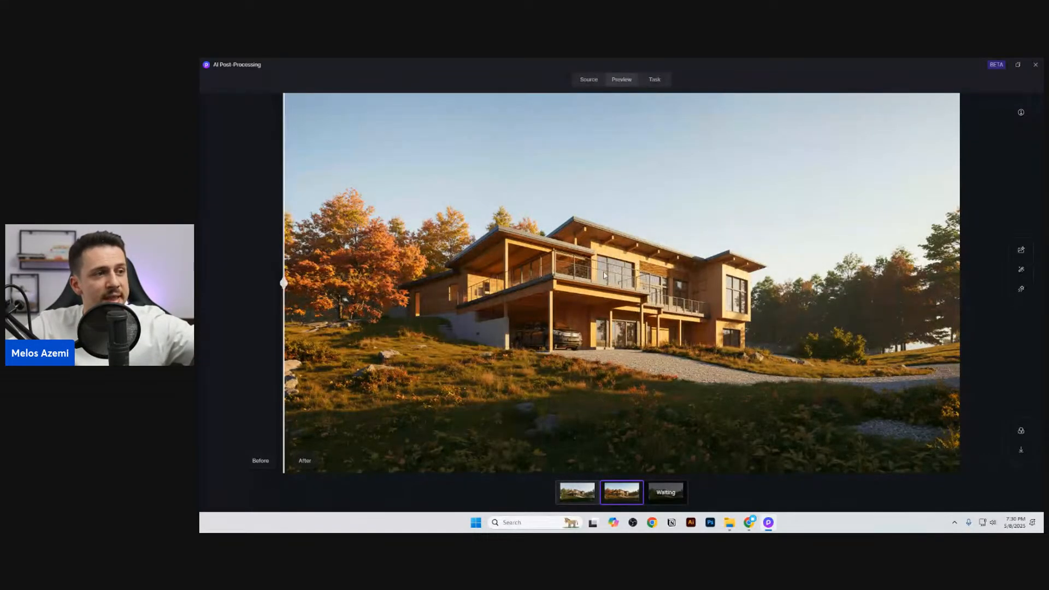
pyautogui.scroll(2, 650, 271)
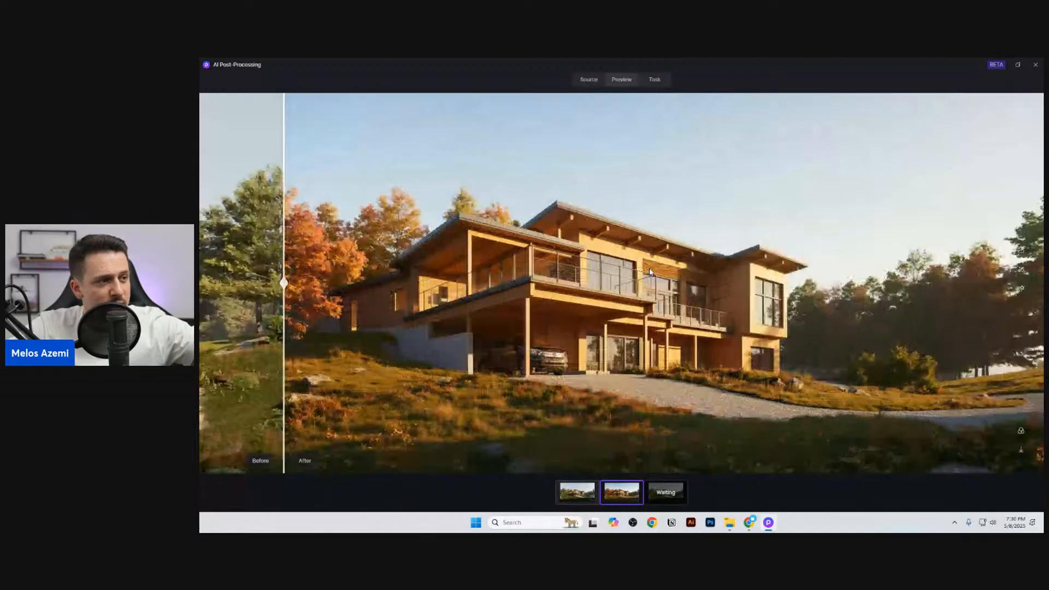
pyautogui.scroll(-2, 649, 271)
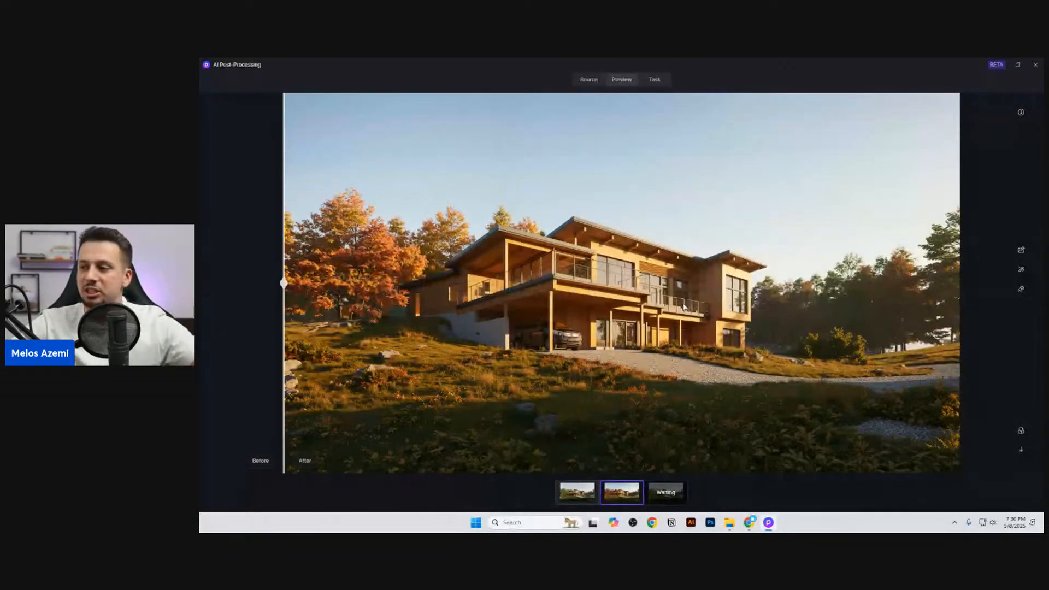
# Step: Start a realistic Sunset AI Style Transfer on the original render with a style transfer weight of 0.4 and a structure matching weight of 1
pyautogui.click(582, 489)
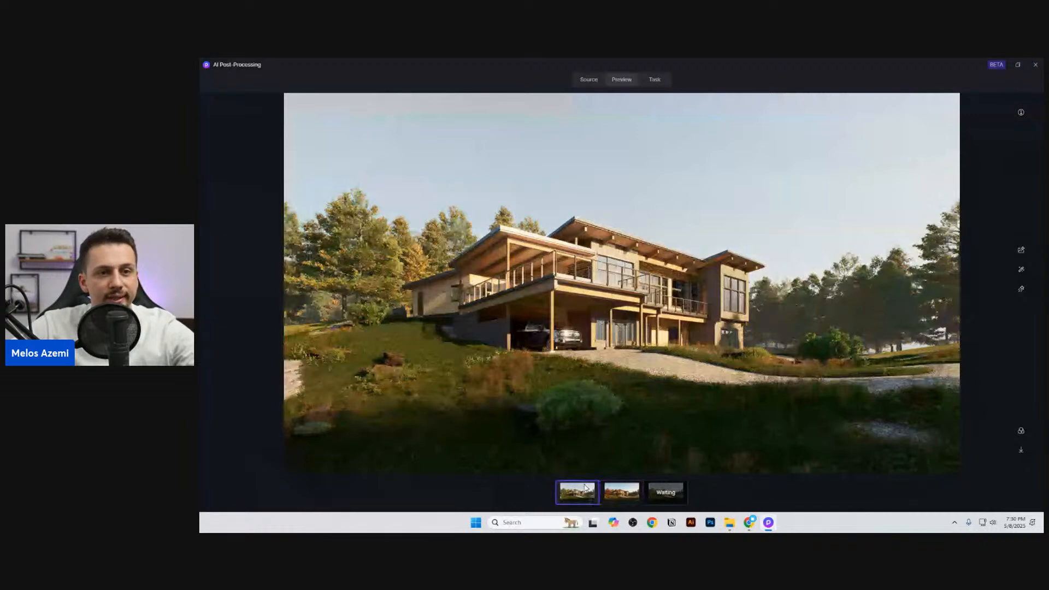
pyautogui.click(1020, 269)
pyautogui.click(1020, 269)
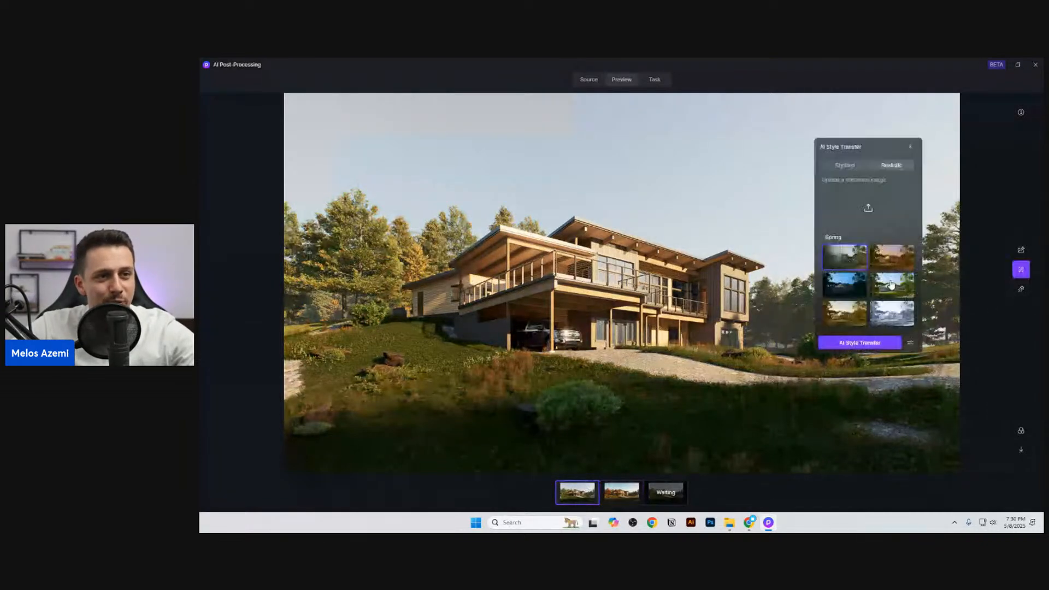
pyautogui.click(891, 246)
pyautogui.click(910, 332)
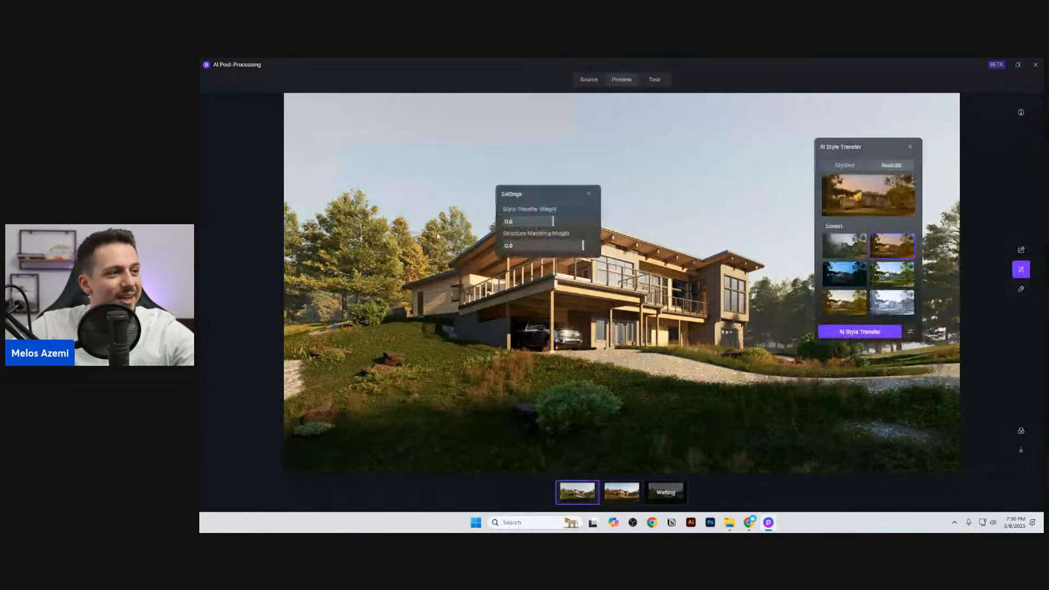
pyautogui.click(534, 221)
pyautogui.click(592, 245)
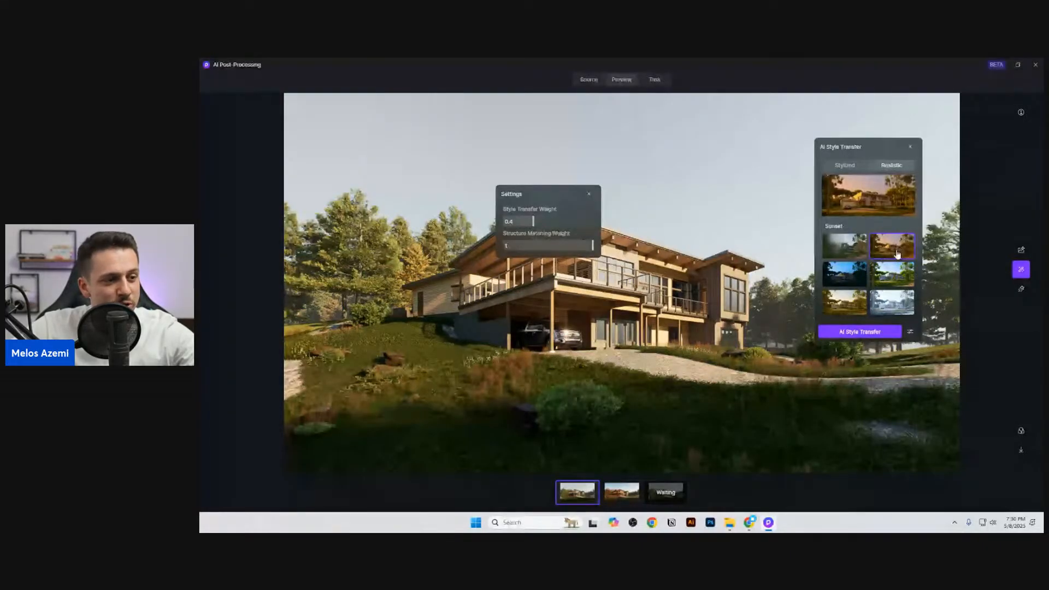
pyautogui.click(859, 331)
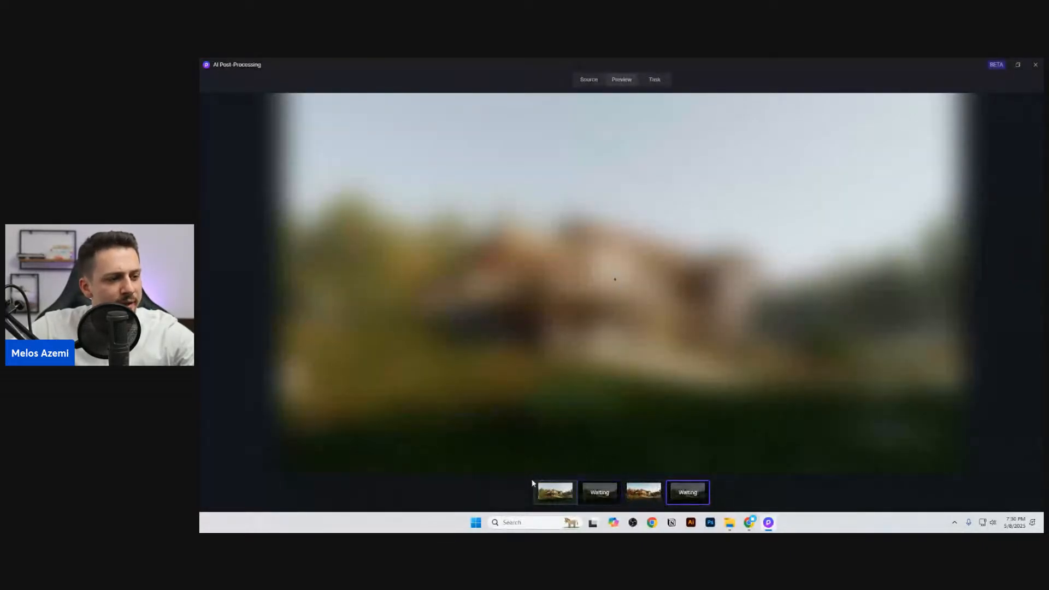
# Step: Check the progress of the queued post-processing tasks for the house render
pyautogui.click(653, 79)
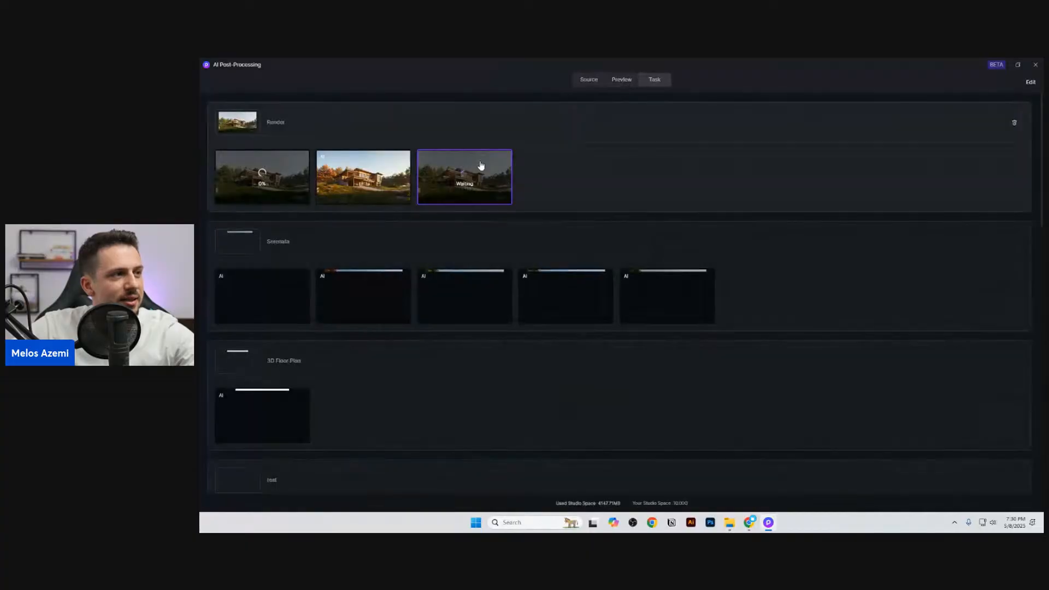
pyautogui.click(462, 180)
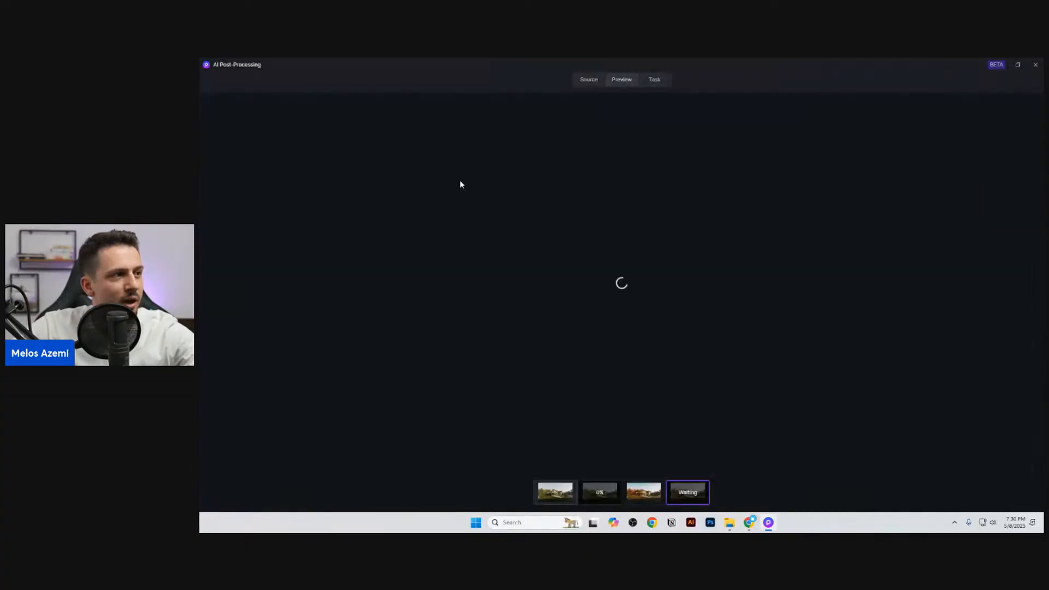
pyautogui.click(599, 490)
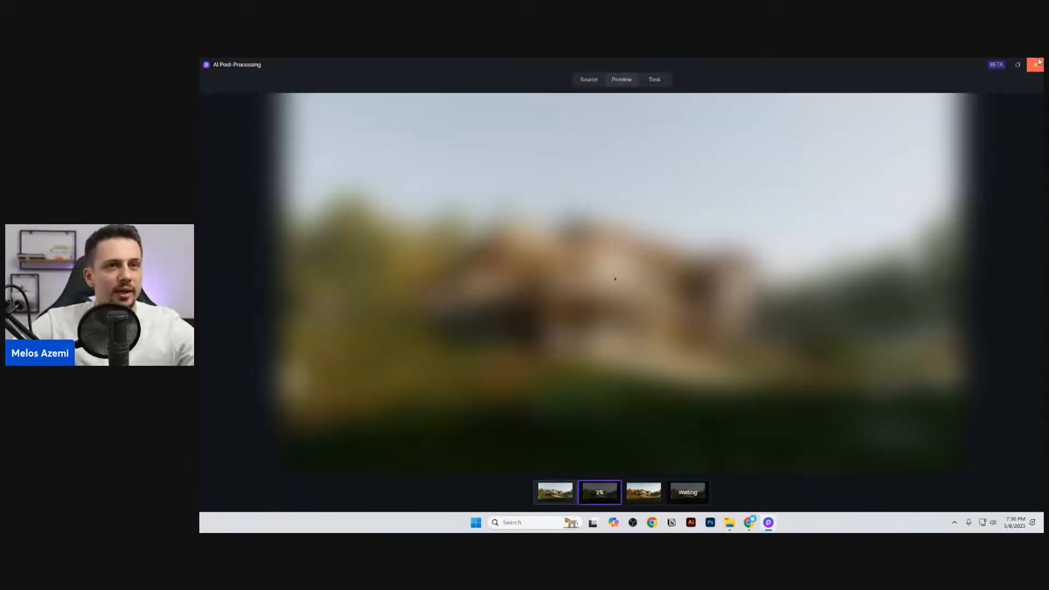
# Step: Close AI Post-Processing, leave image render mode and save the project
pyautogui.click(1035, 65)
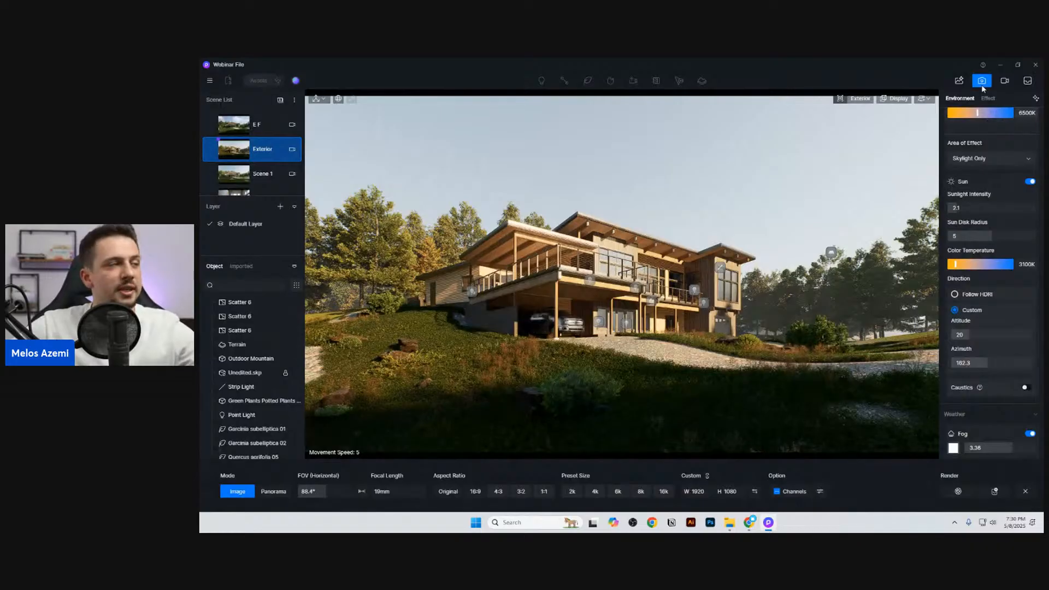
pyautogui.click(981, 81)
pyautogui.click(209, 80)
pyautogui.moveTo(246, 99)
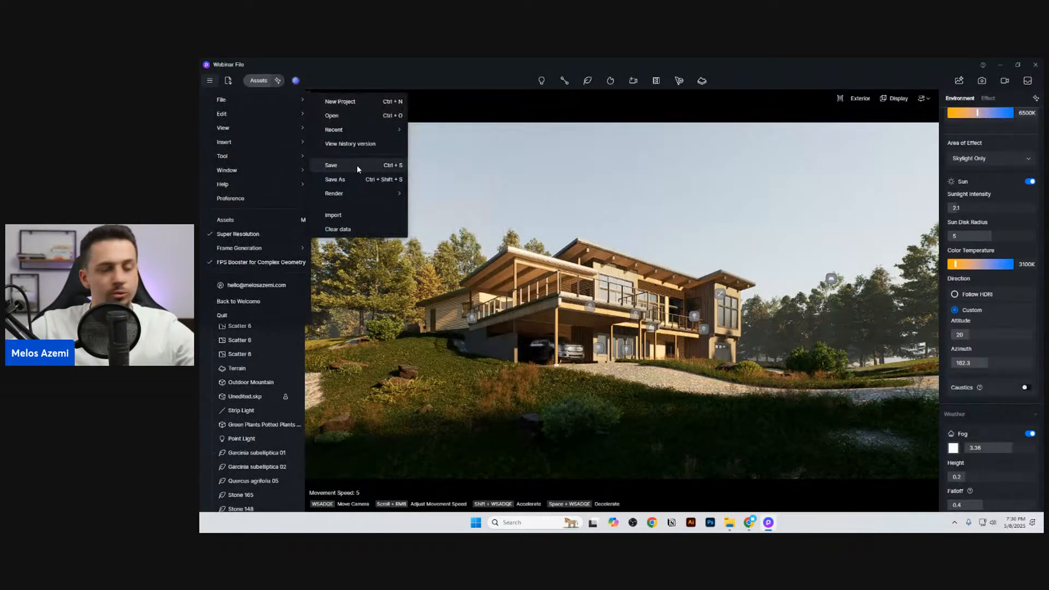
pyautogui.click(356, 165)
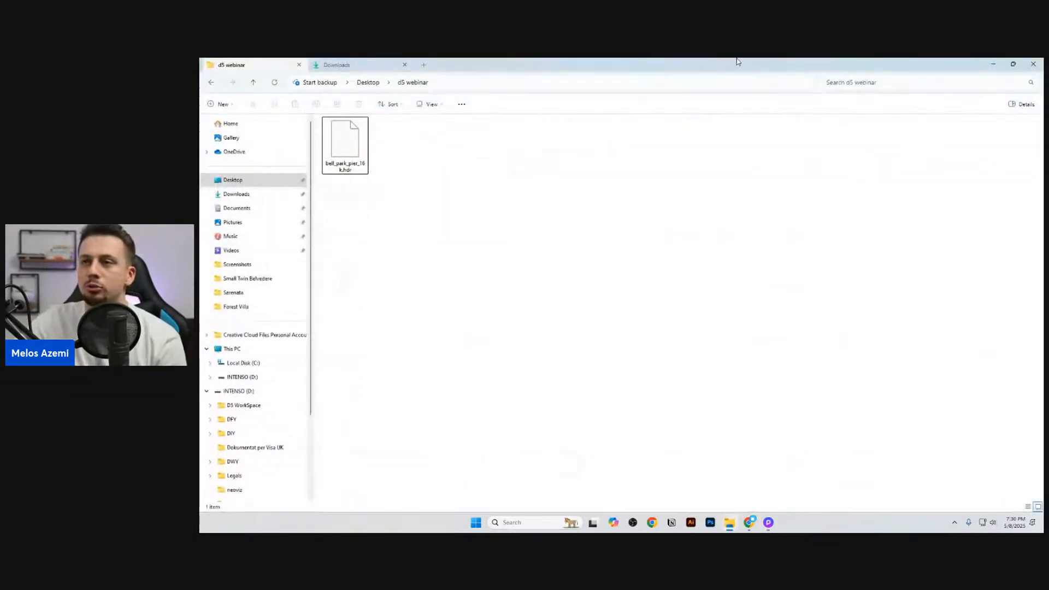
# Step: View the finished winter villa render enlarged and return to the exterior scene
pyautogui.moveTo(737, 61); pyautogui.dragTo(1038, 62)
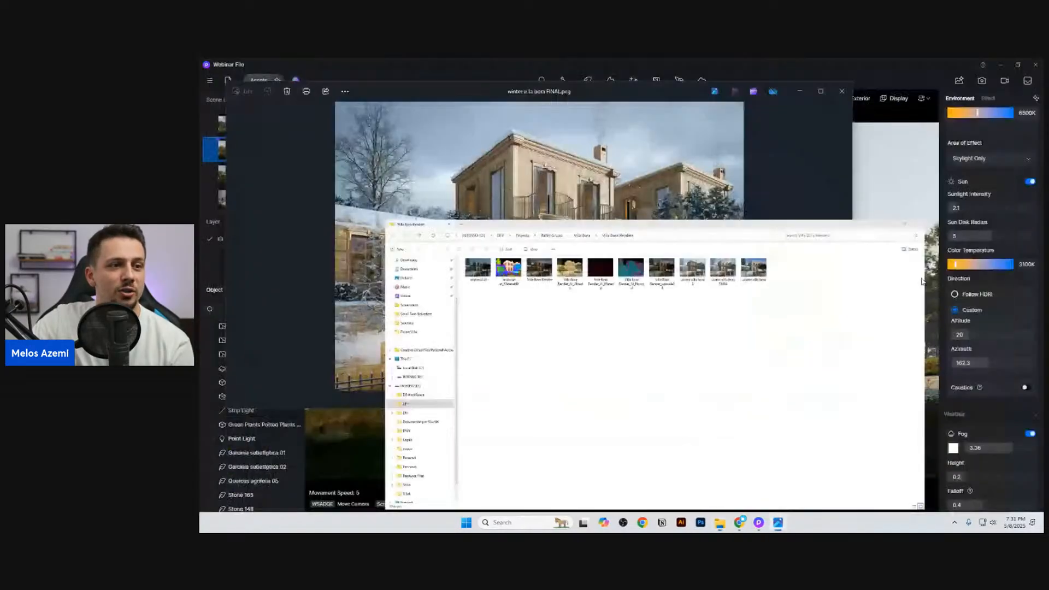
pyautogui.click(819, 91)
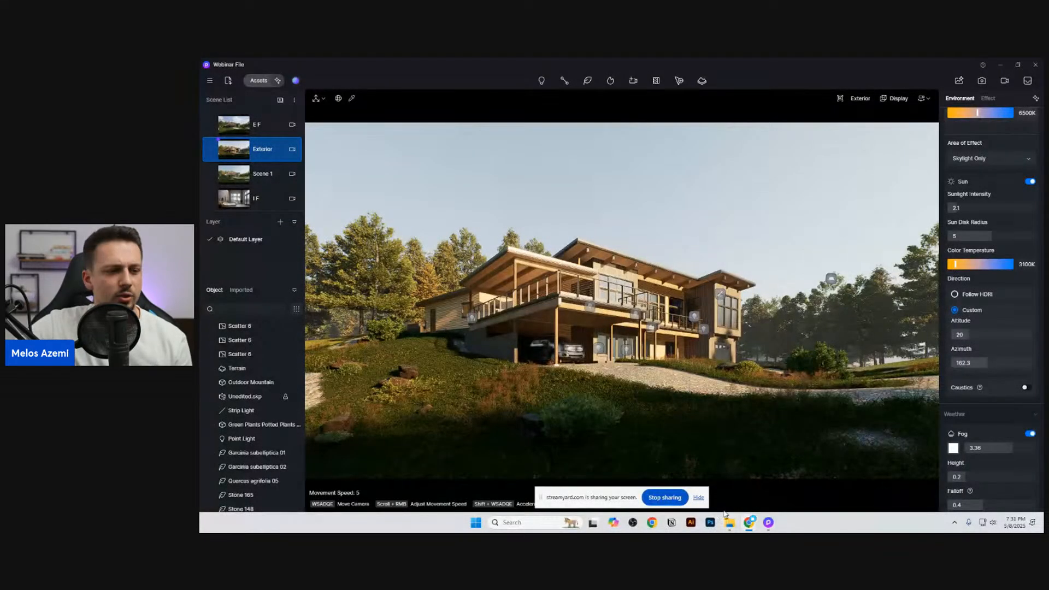
pyautogui.click(697, 498)
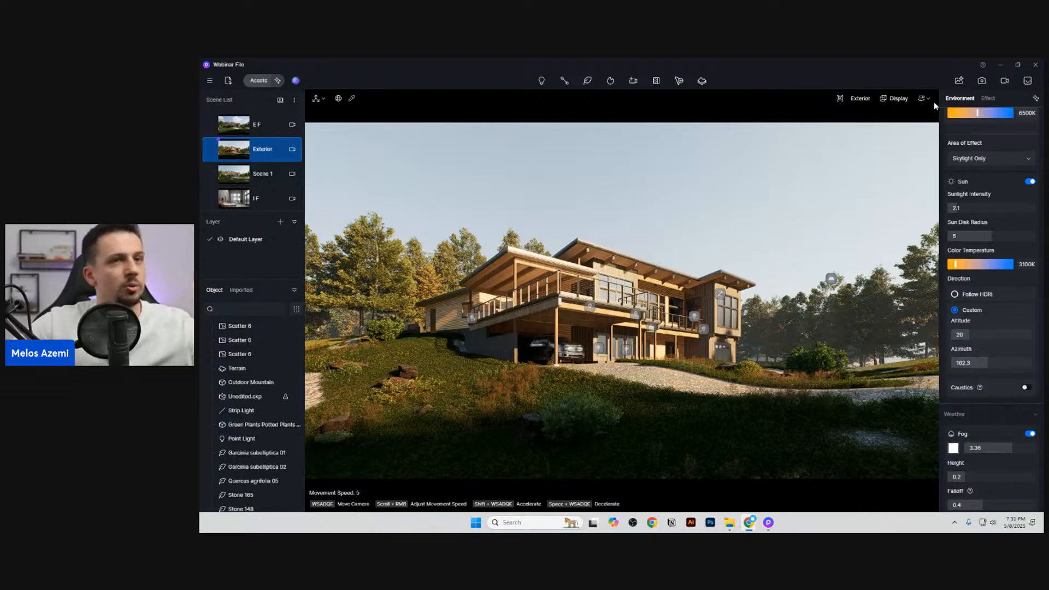
# Step: Check the post-processing progress and switch from the exterior to the Interior bedroom scene, viewing the I F scene on the way
pyautogui.click(959, 81)
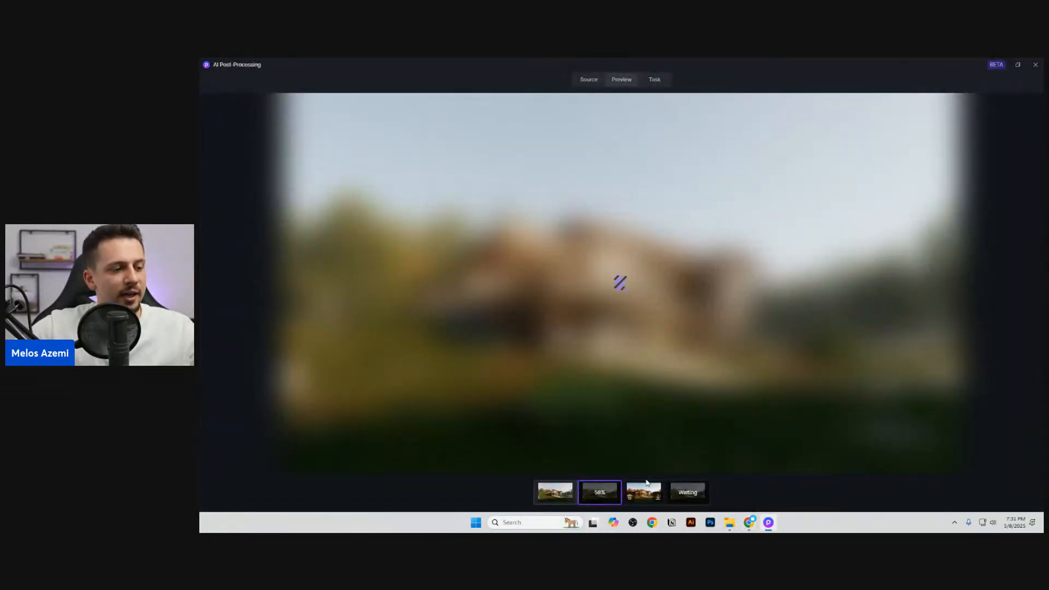
pyautogui.click(1035, 65)
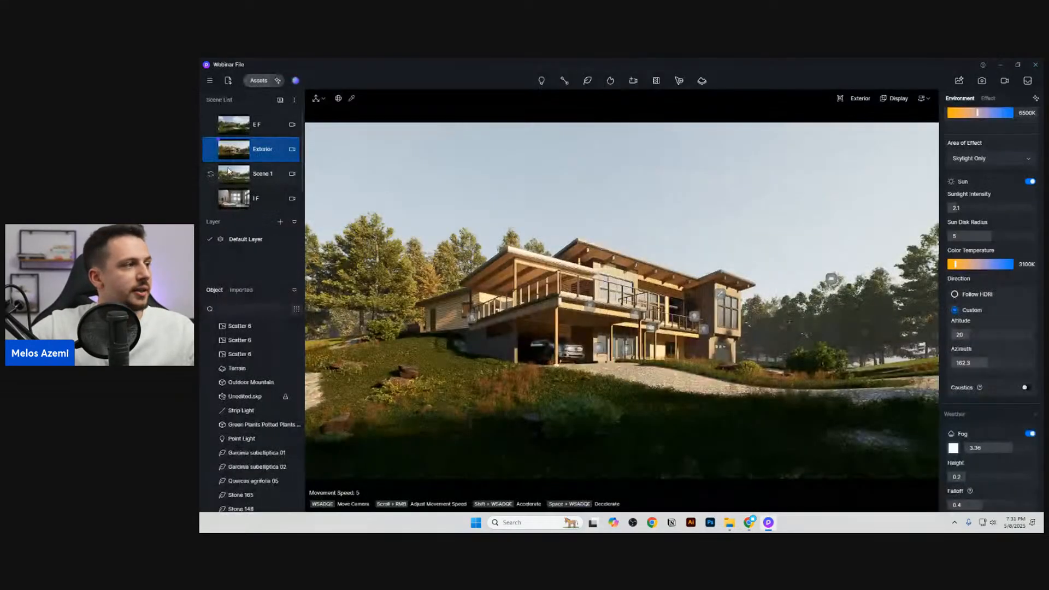
pyautogui.click(257, 198)
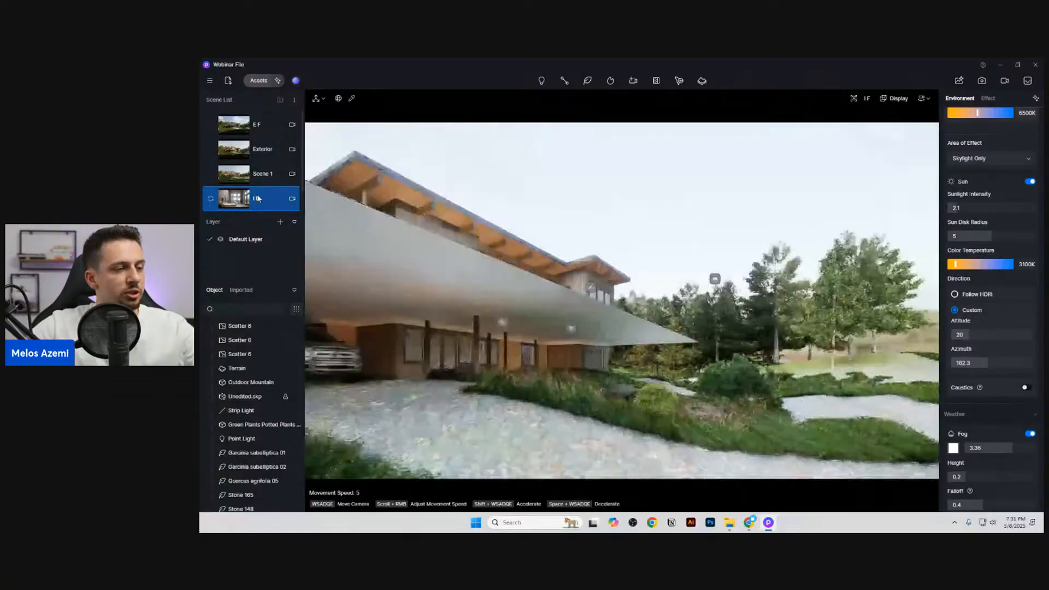
pyautogui.scroll(-1, 237, 198)
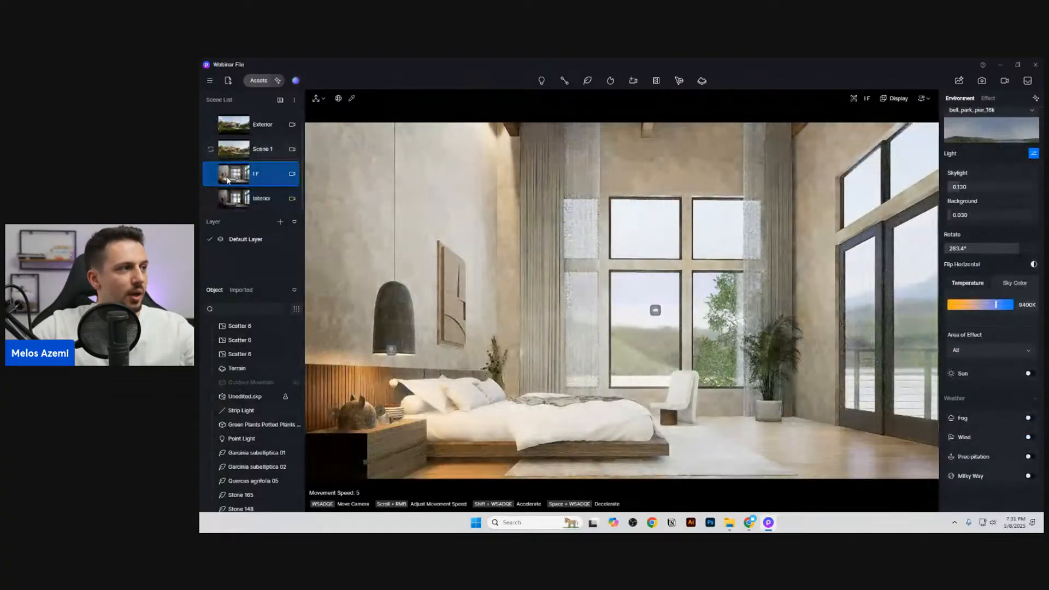
pyautogui.click(237, 199)
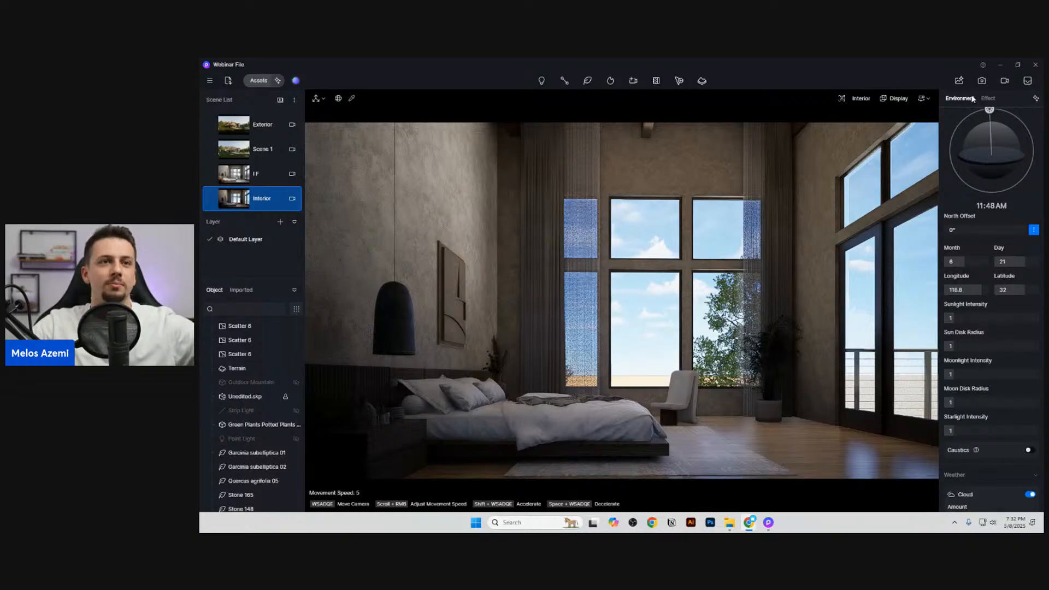
# Step: Return to AI Post-Processing and view the Sunset, Autumn and enhanced versions of the house render in turn
pyautogui.click(958, 80)
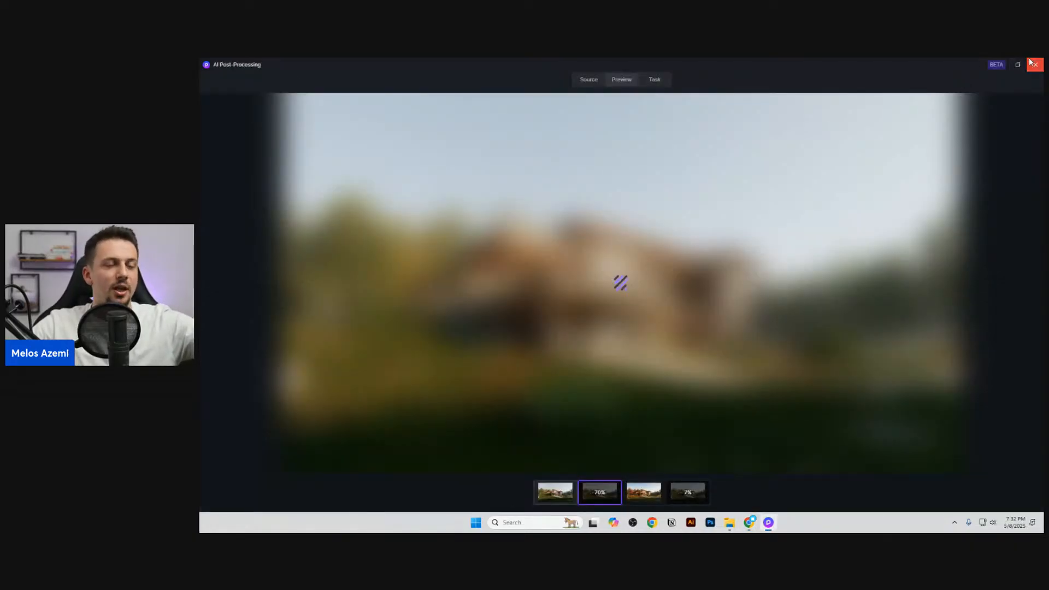
pyautogui.click(1035, 65)
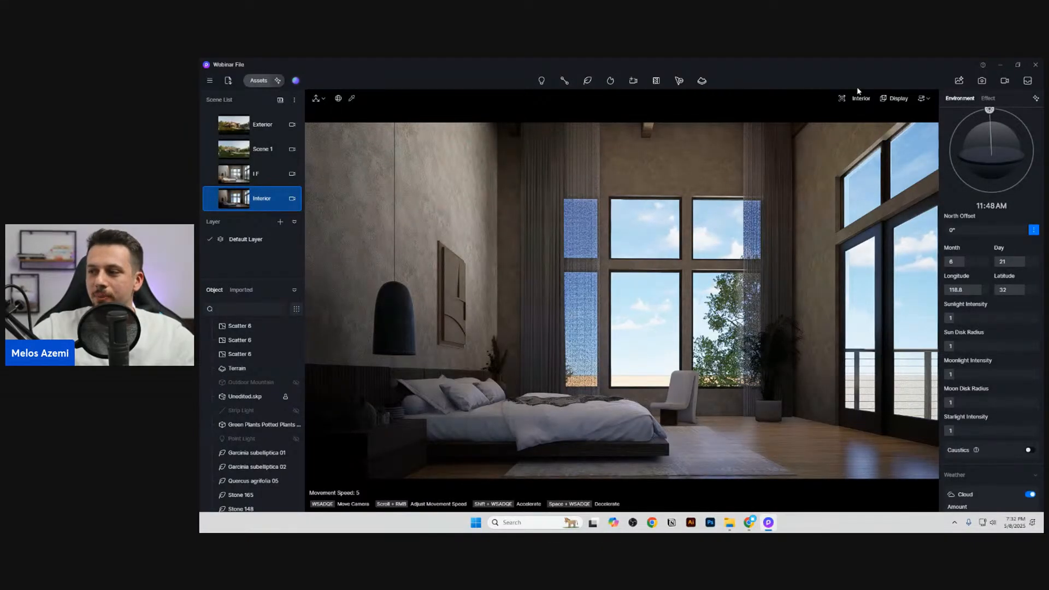
pyautogui.click(959, 81)
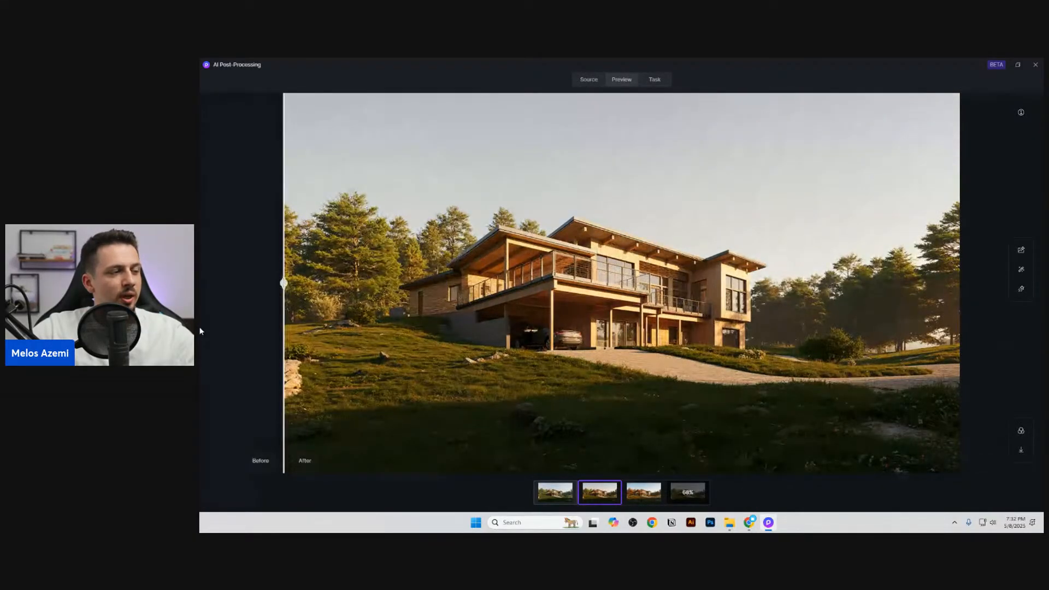
pyautogui.click(646, 490)
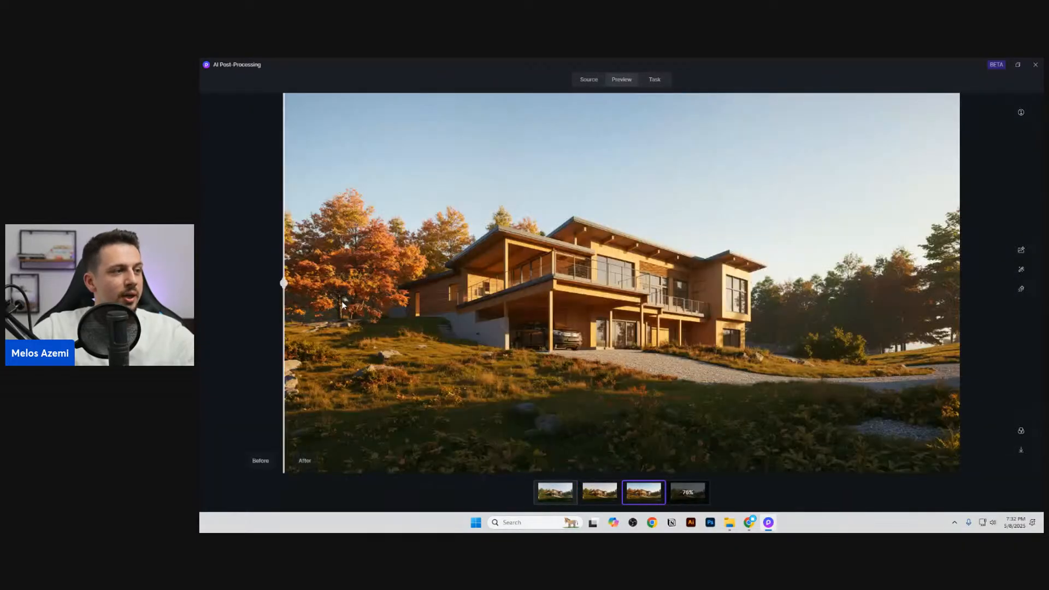
pyautogui.click(611, 490)
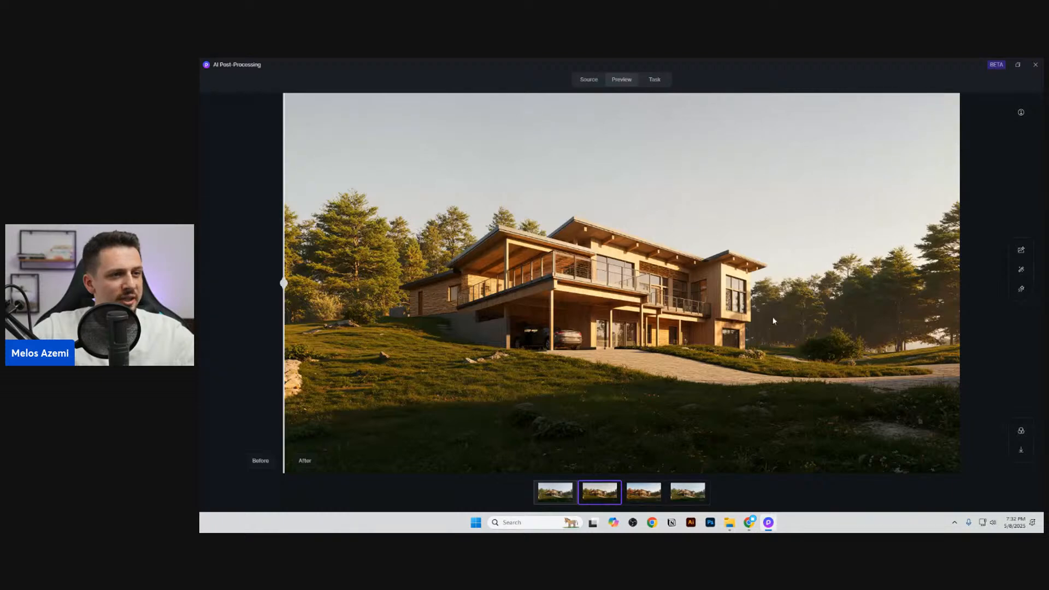
pyautogui.click(684, 491)
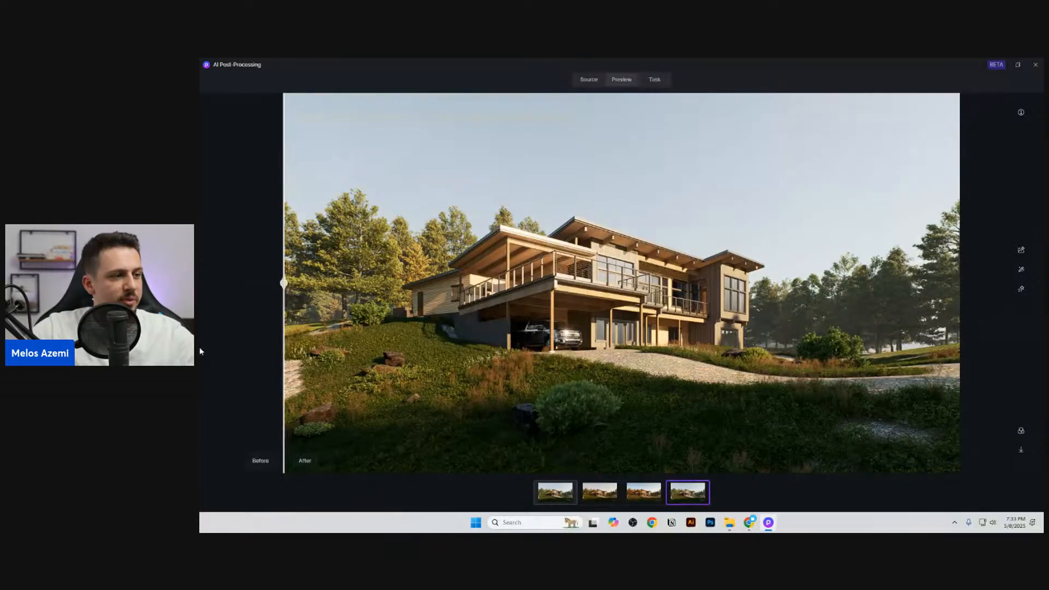
# Step: Compare the enhanced, Autumn and Sunset results with the original render, examining the first two up close
pyautogui.scroll(3, 478, 415)
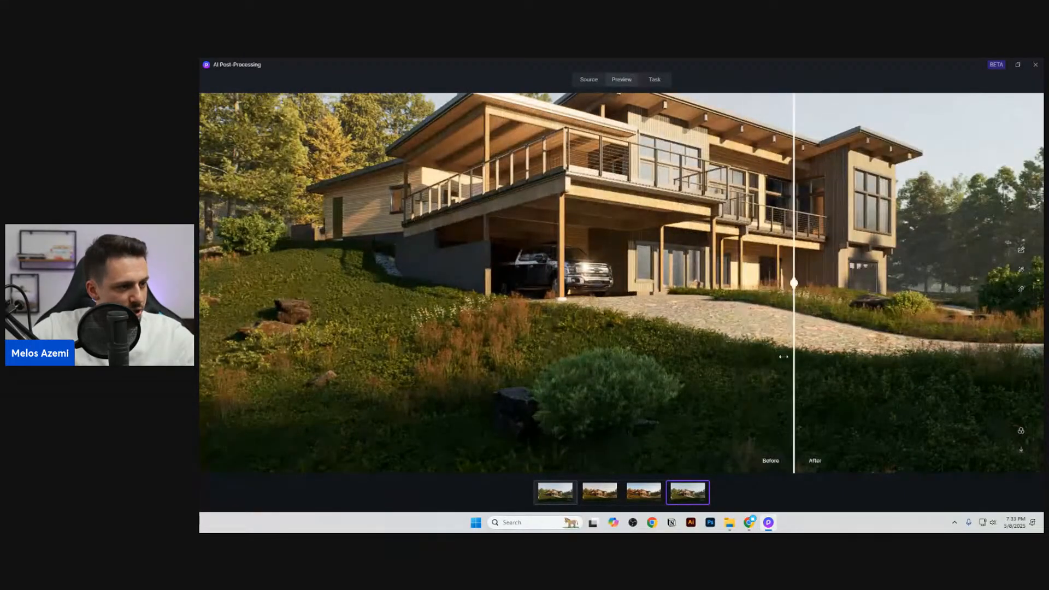
pyautogui.click(646, 489)
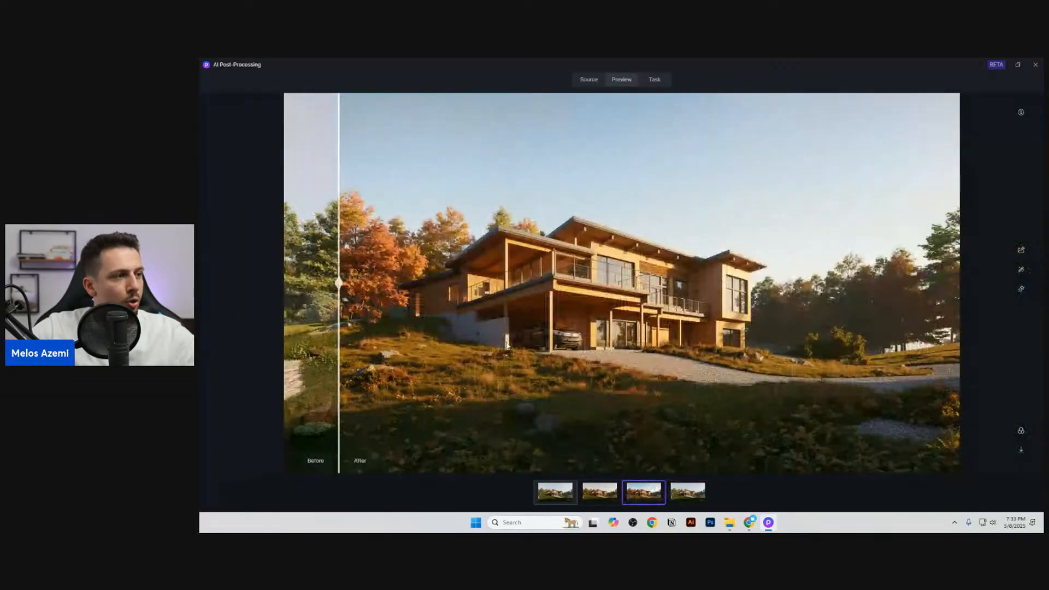
pyautogui.scroll(3, 404, 388)
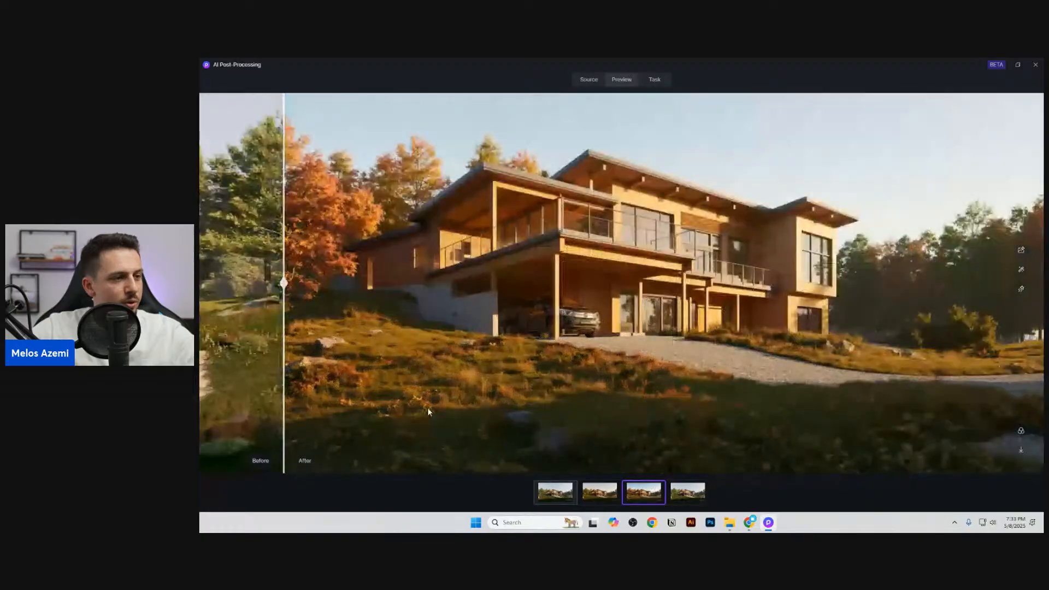
pyautogui.scroll(-3, 491, 405)
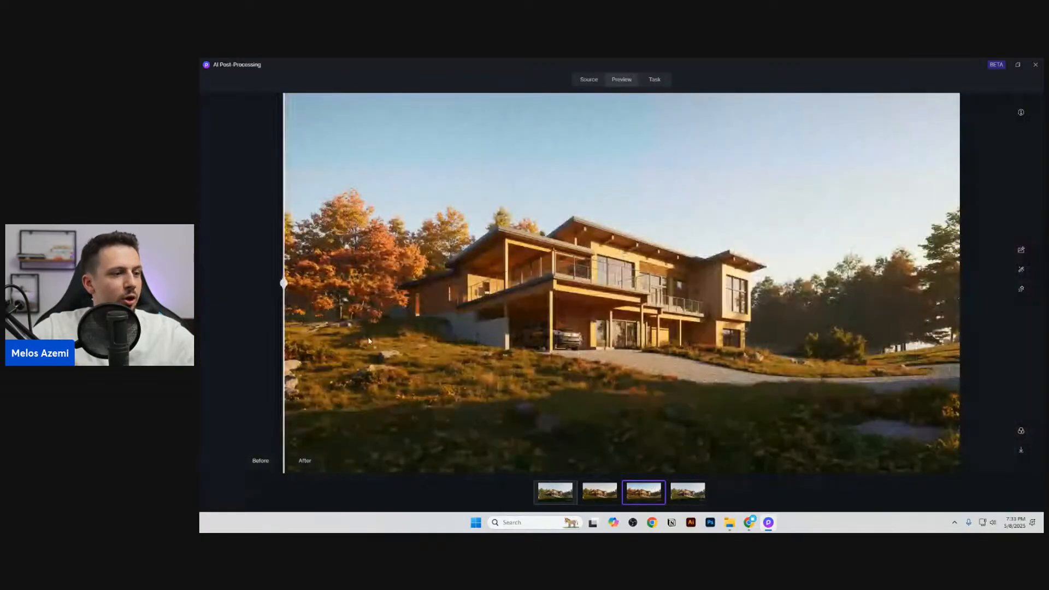
pyautogui.click(599, 491)
pyautogui.moveTo(524, 283); pyautogui.dragTo(200, 376)
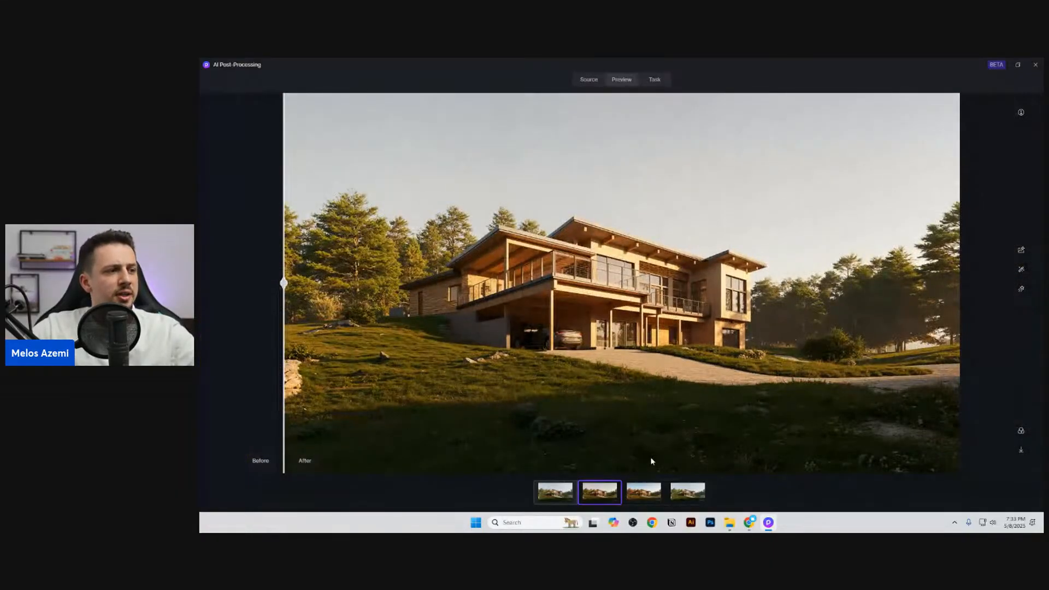
# Step: Choose the realistic Spring style in AI Style Transfer for the original render
pyautogui.click(554, 492)
pyautogui.click(1025, 249)
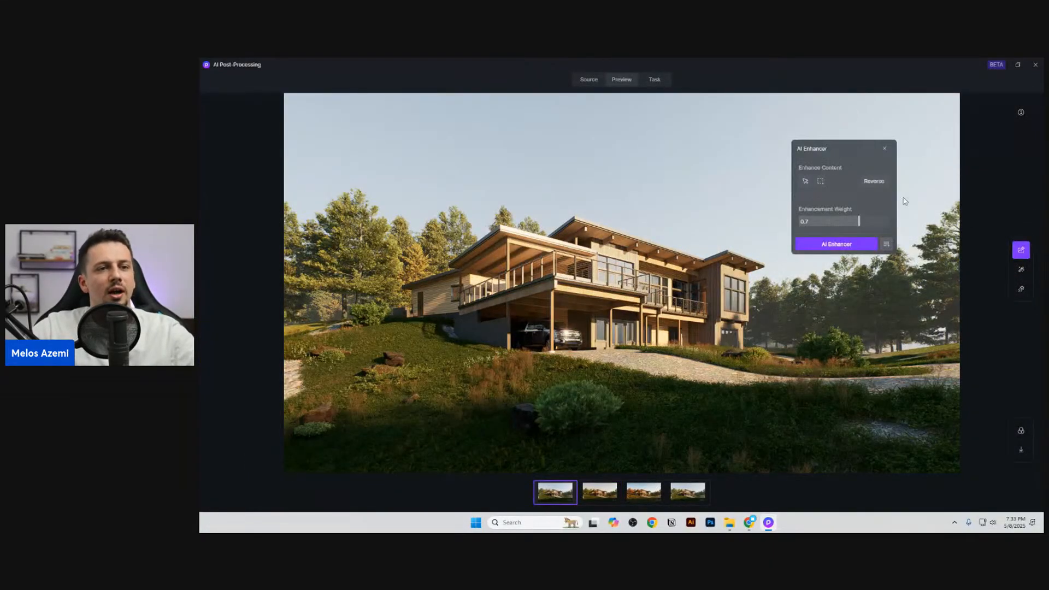
pyautogui.click(1022, 270)
pyautogui.click(884, 295)
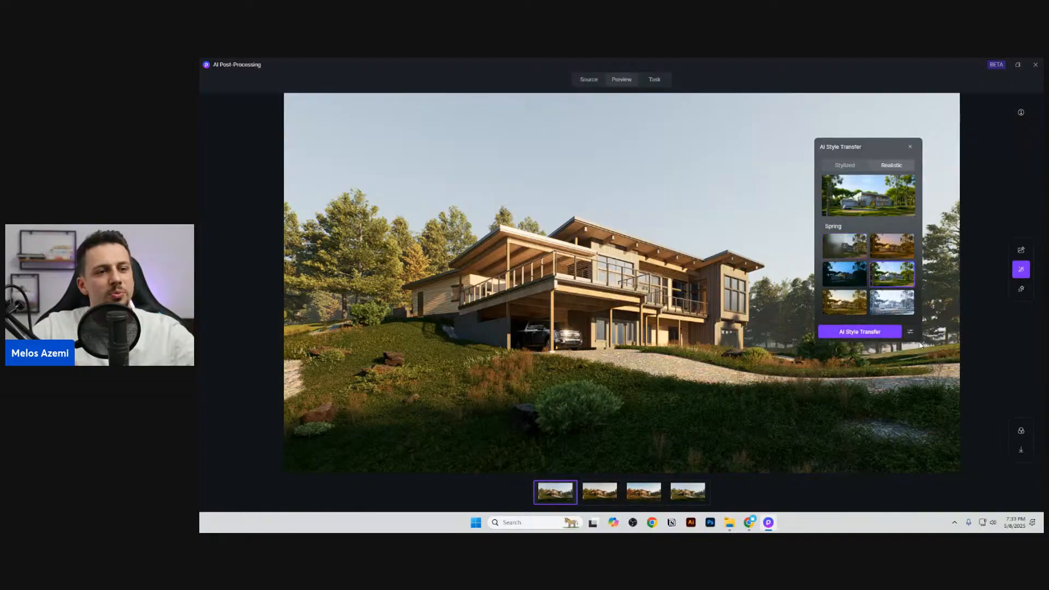
# Step: Run the Spring style transfer with style transfer weight 0.4 and structure matching weight 1, and close AI Post-Processing
pyautogui.click(909, 332)
pyautogui.click(528, 220)
pyautogui.moveTo(583, 245); pyautogui.dragTo(643, 246)
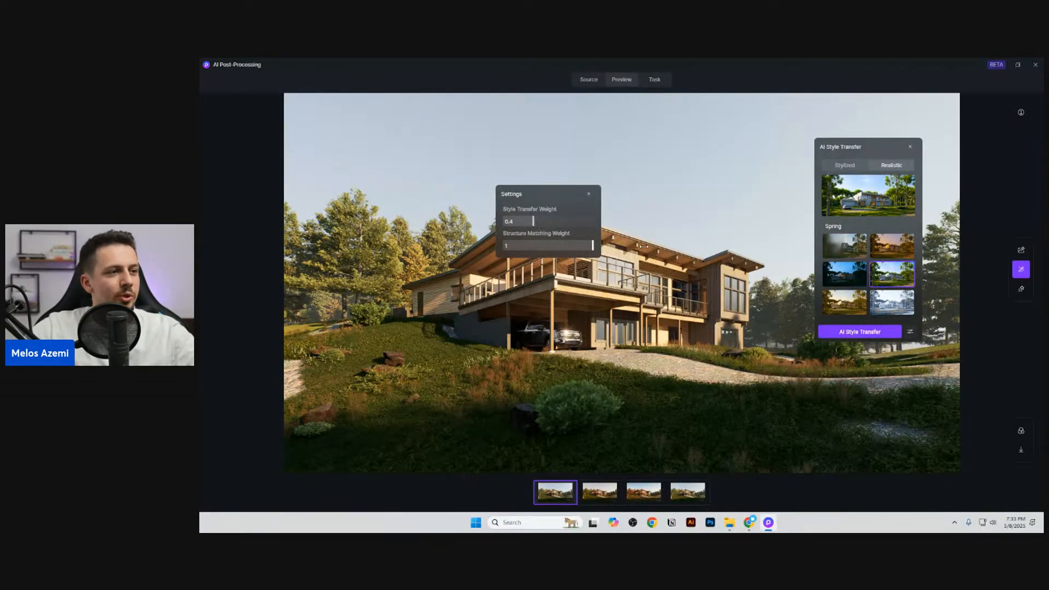
pyautogui.click(890, 334)
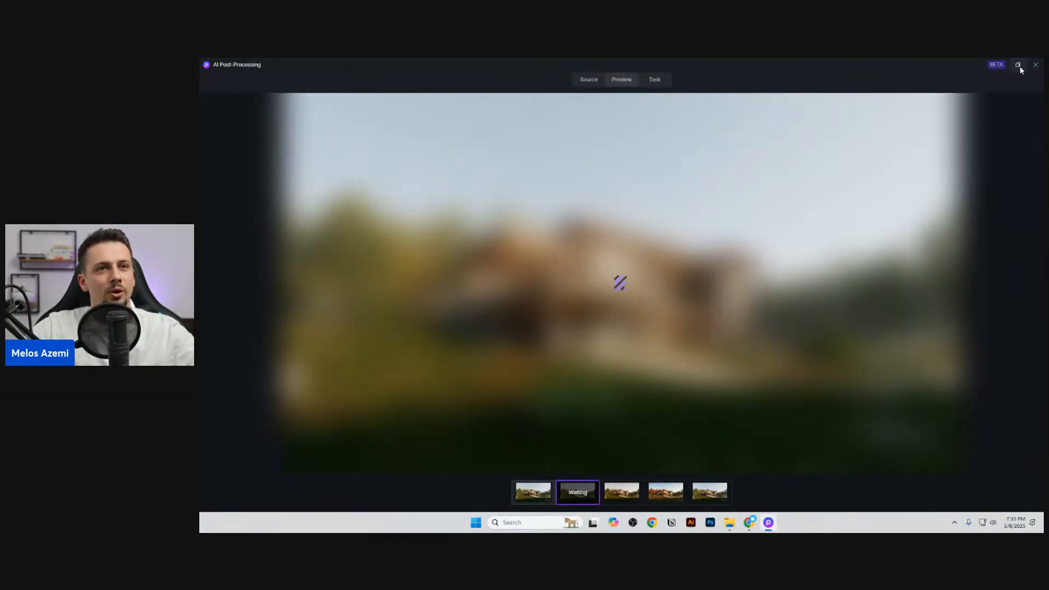
pyautogui.click(1031, 70)
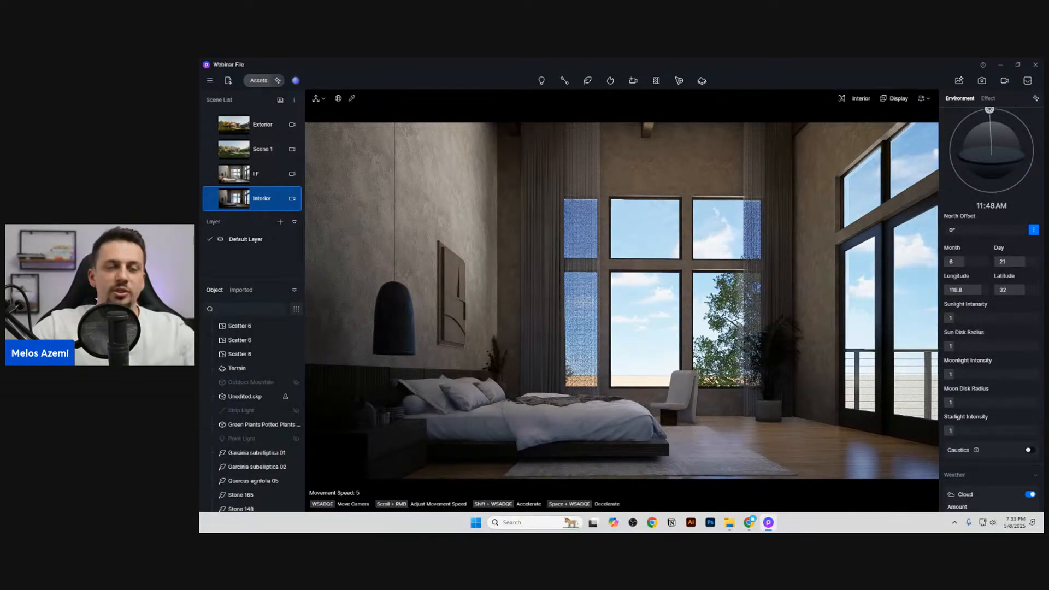
# Step: Switch the Interior scene's sky light to HDRI with skylight 0.790 and background 0.130, and set the exposure to 0.23
pyautogui.scroll(2, 993, 154)
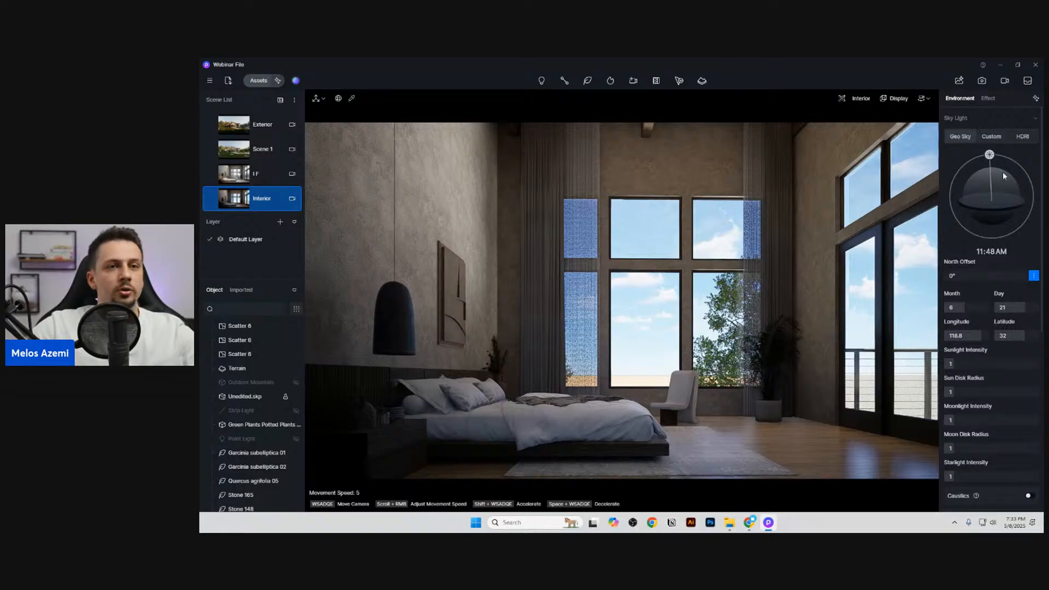
pyautogui.click(1021, 137)
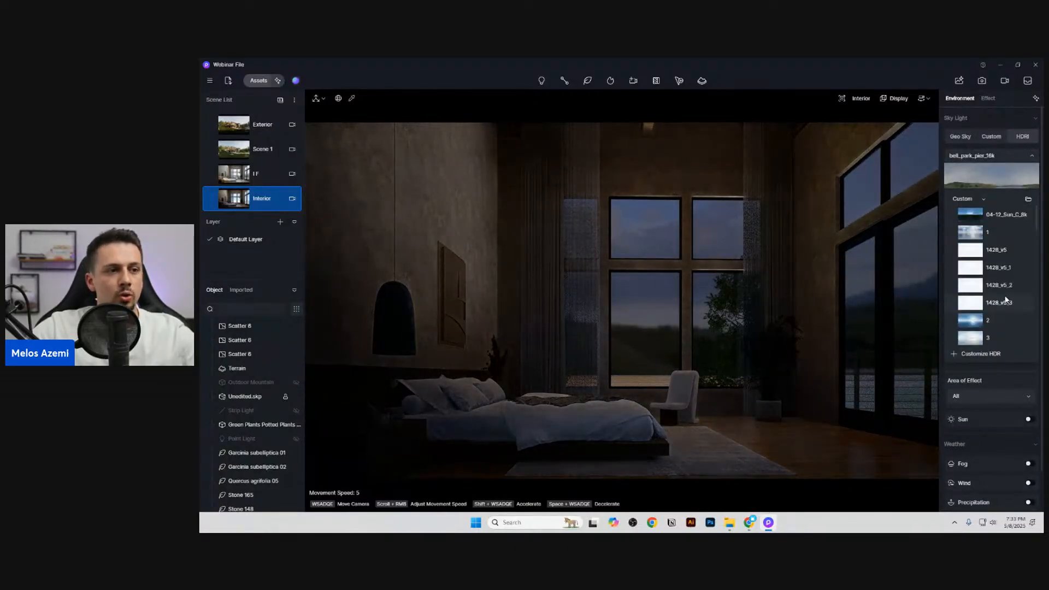
pyautogui.click(1005, 156)
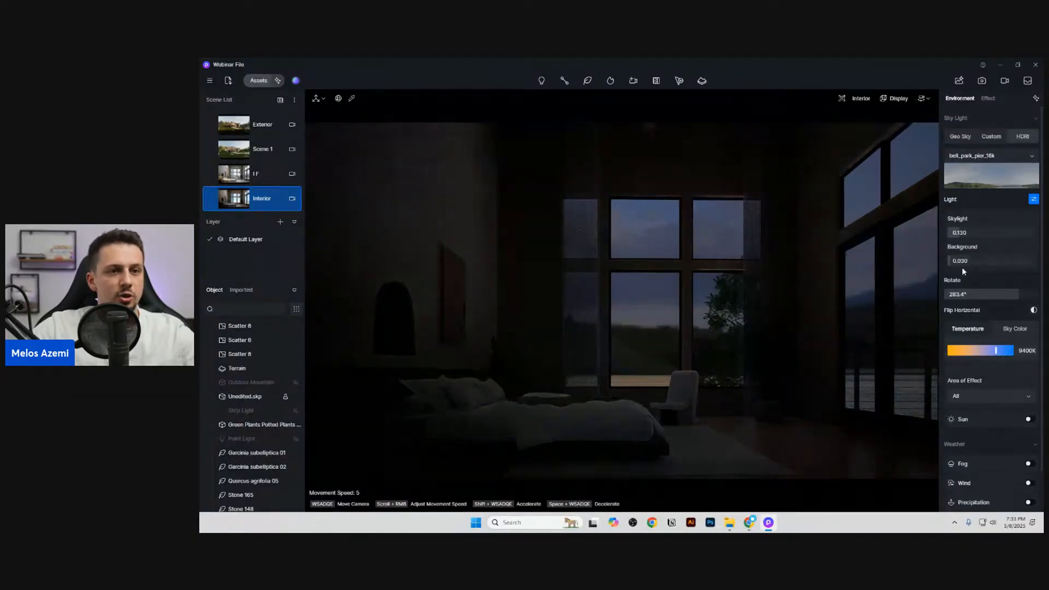
pyautogui.moveTo(960, 261); pyautogui.dragTo(1010, 232)
pyautogui.click(987, 98)
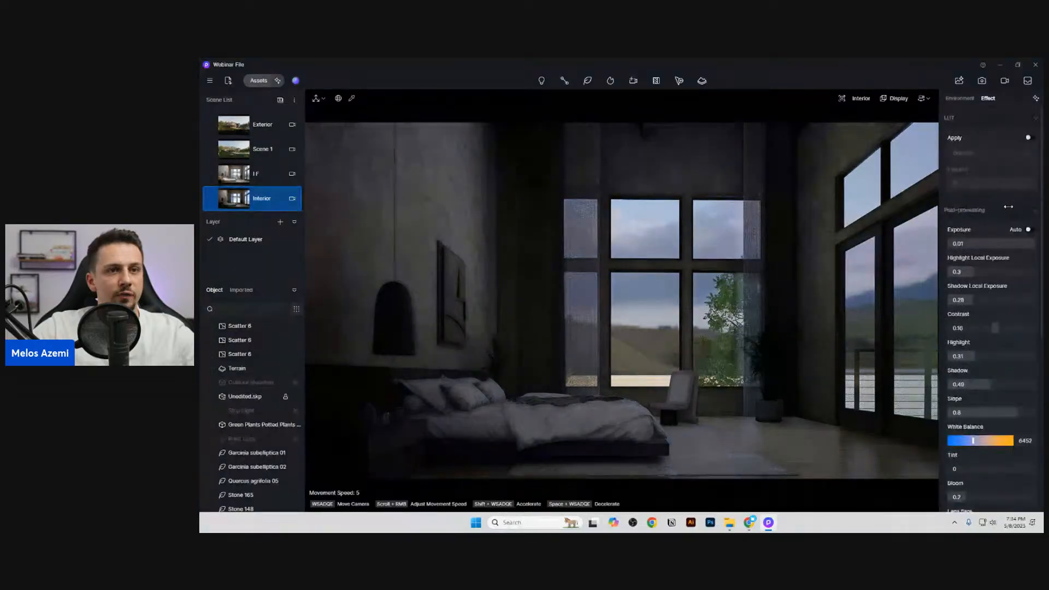
pyautogui.moveTo(988, 244); pyautogui.dragTo(999, 244)
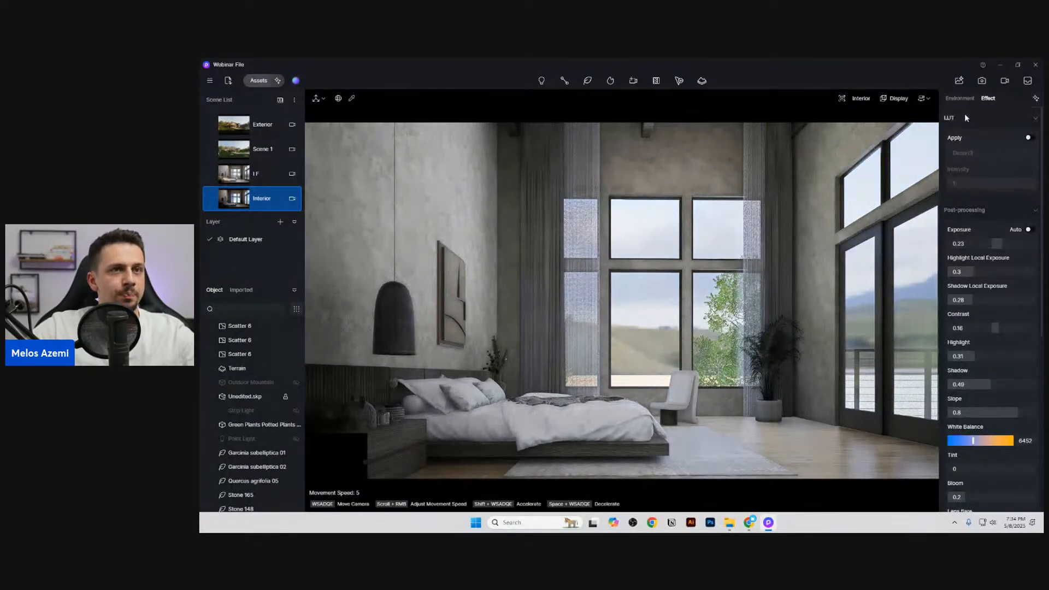
# Step: Set the HDRI's skylight to 0.920 and rotation to 286.7°, and update the Interior scene, keeping the sun off
pyautogui.click(966, 99)
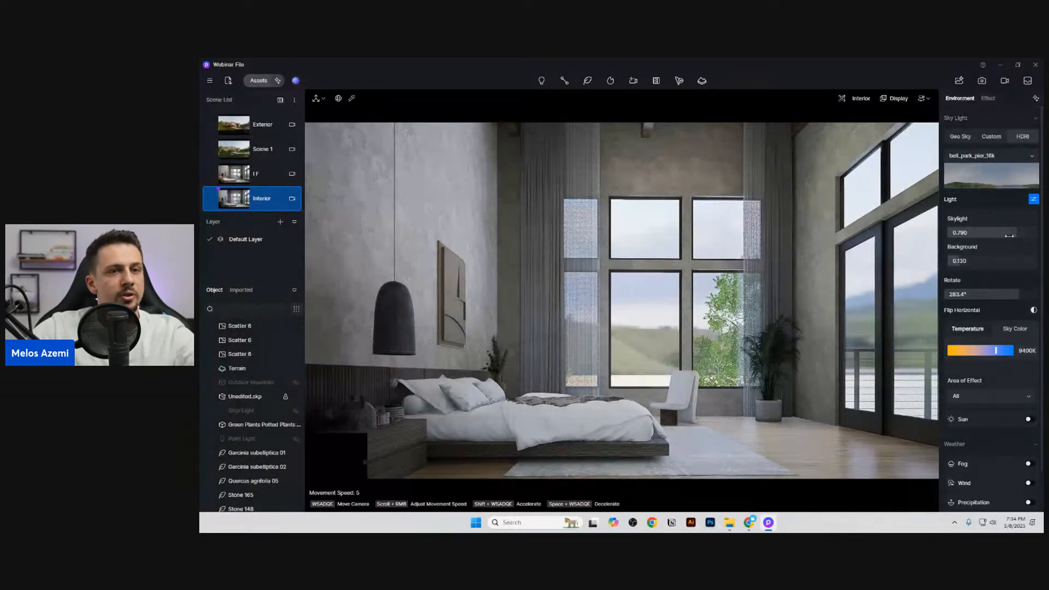
pyautogui.moveTo(1008, 235); pyautogui.dragTo(1018, 232)
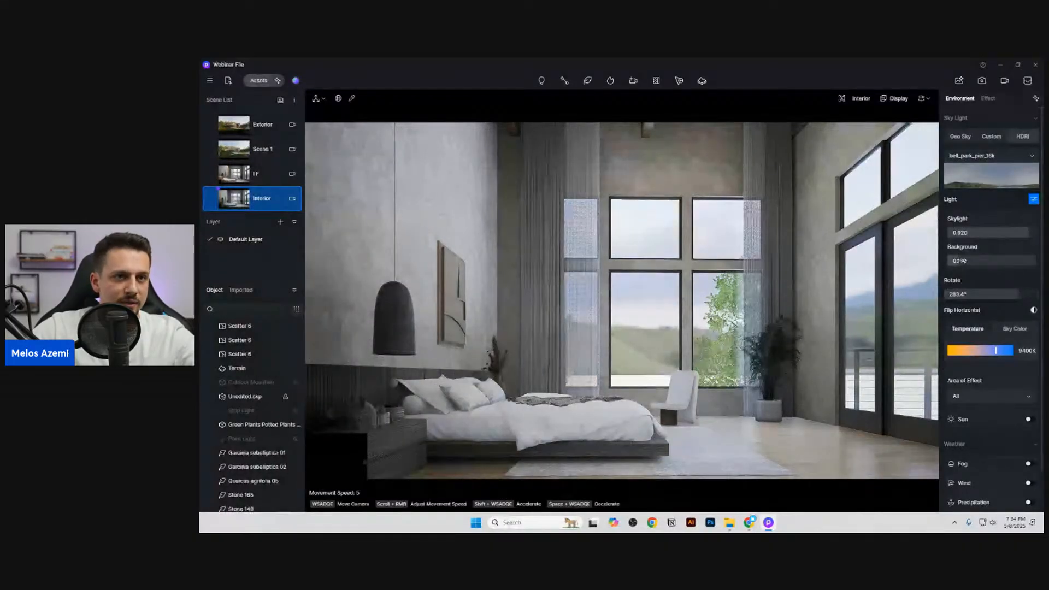
pyautogui.moveTo(1014, 297); pyautogui.dragTo(1015, 298)
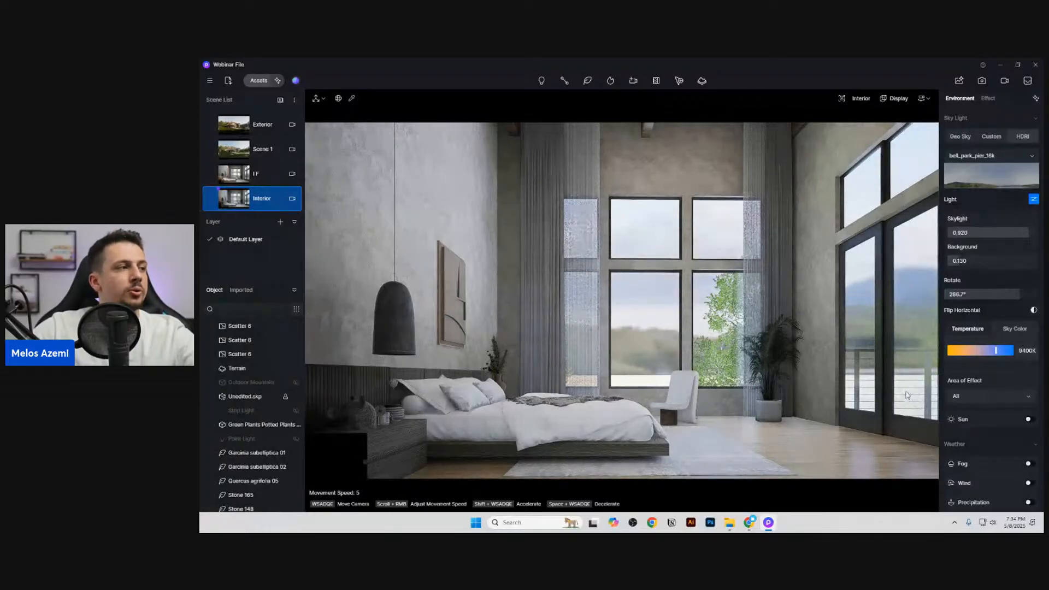
pyautogui.click(210, 201)
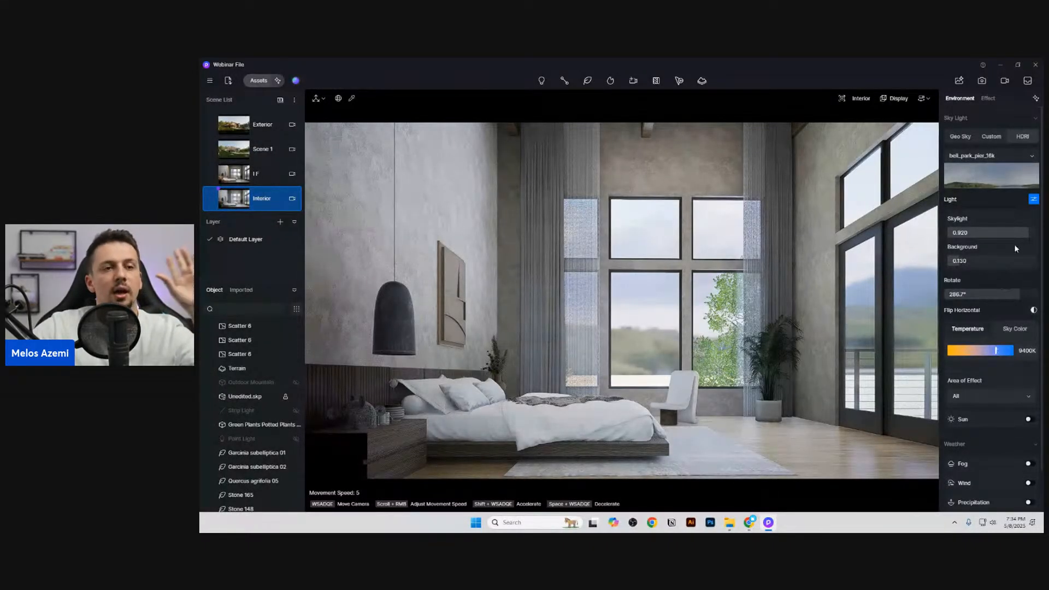
pyautogui.click(1027, 418)
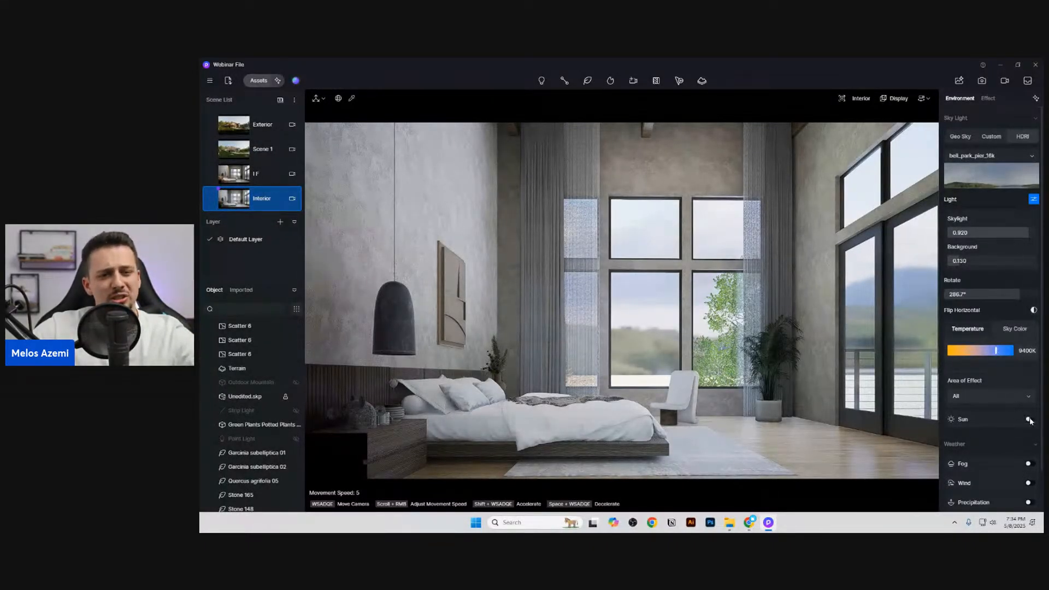
pyautogui.click(1029, 420)
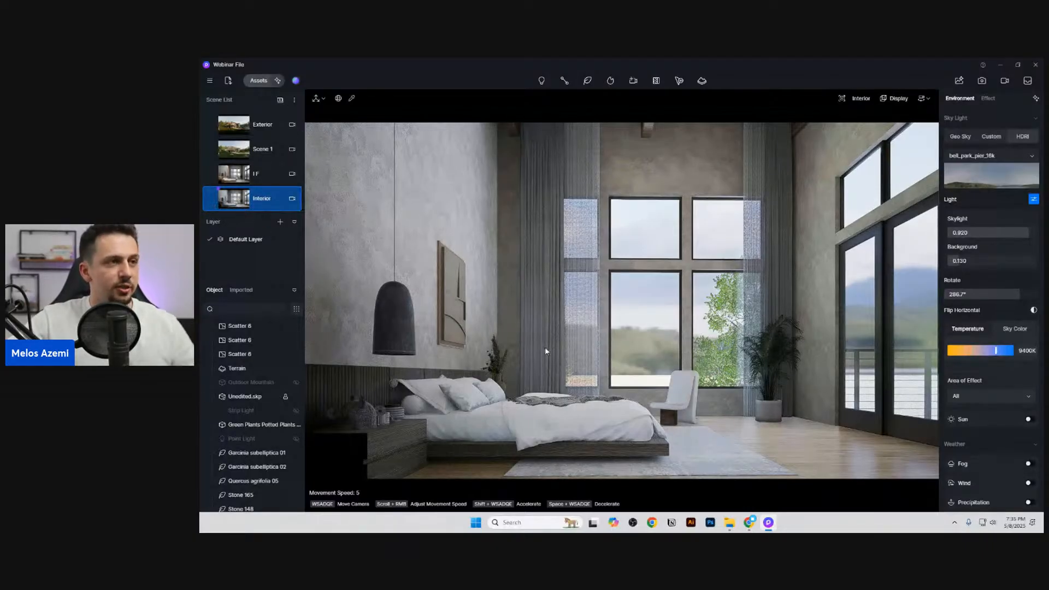
# Step: Place a point light just below the black pendant lamp and restore the Interior scene's camera view
pyautogui.click(546, 84)
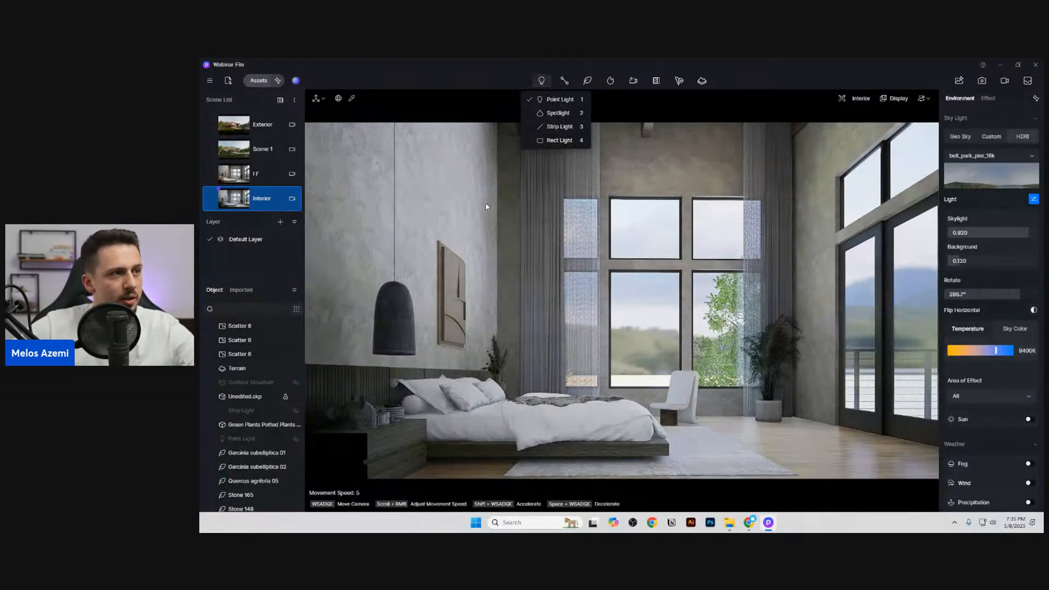
pyautogui.click(555, 100)
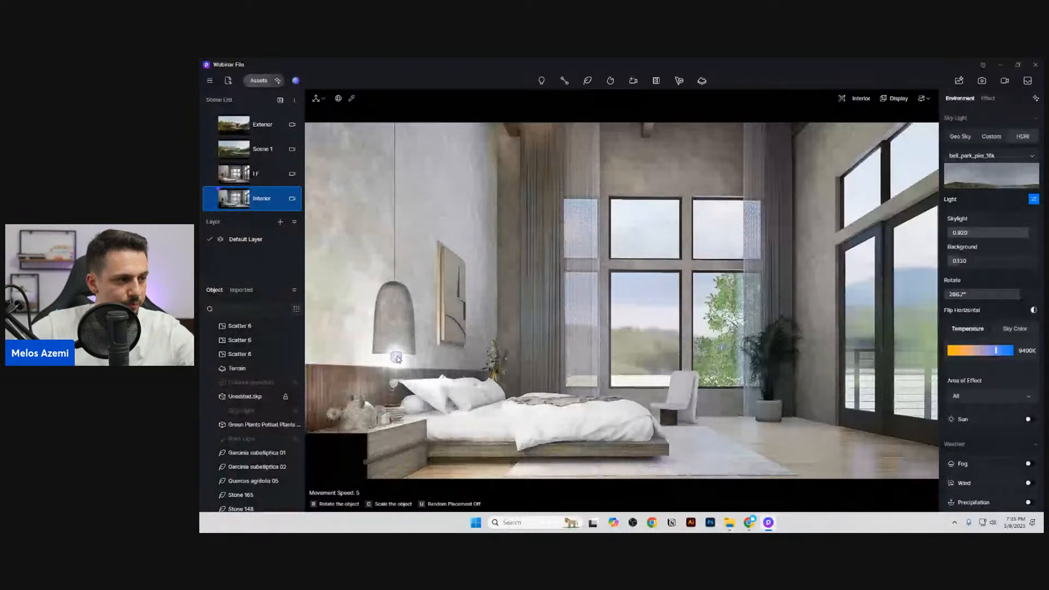
pyautogui.click(397, 356)
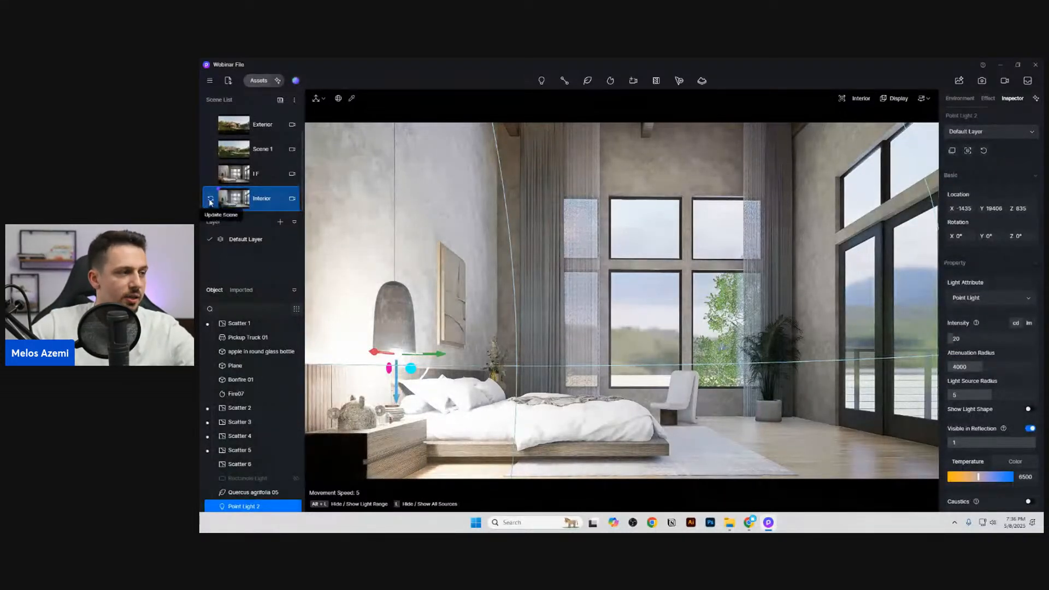
pyautogui.moveTo(635, 346)
pyautogui.mouseDown(button='right')
pyautogui.moveTo(611, 353)
pyautogui.moveTo(630, 354)
pyautogui.mouseUp(button='right')
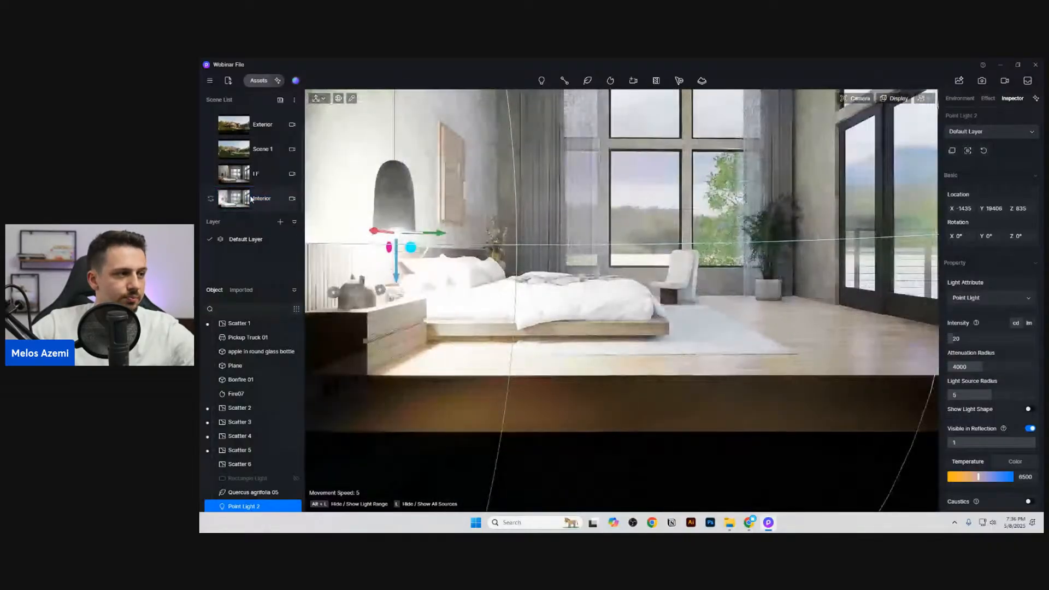
pyautogui.click(251, 199)
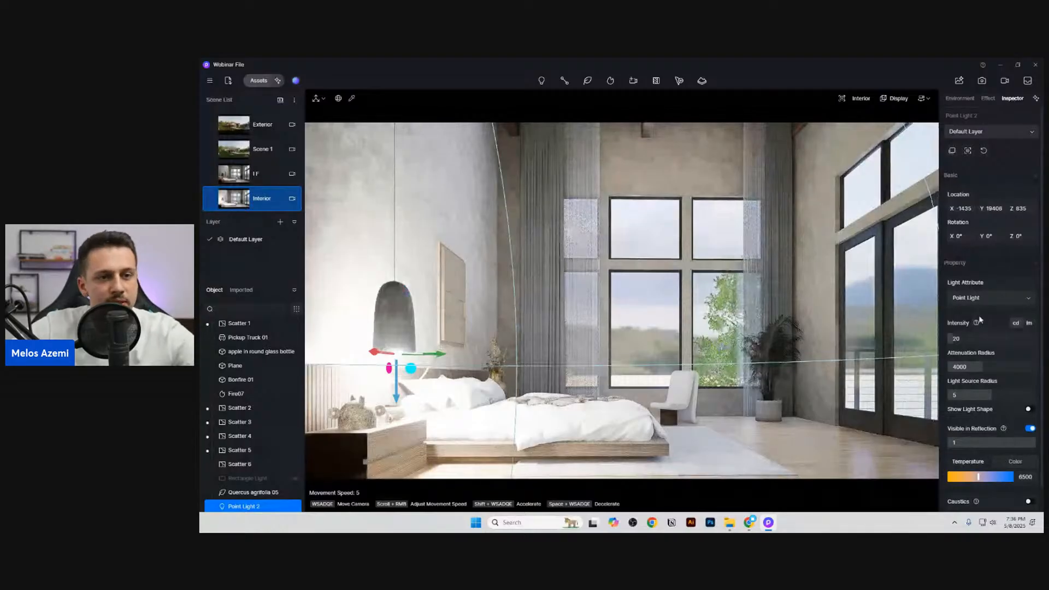
# Step: Set the point light's intensity to 2, attenuation radius to 10000 and colour temperature to 3600
pyautogui.click(976, 341)
pyautogui.write('2')
pyautogui.press('Return')
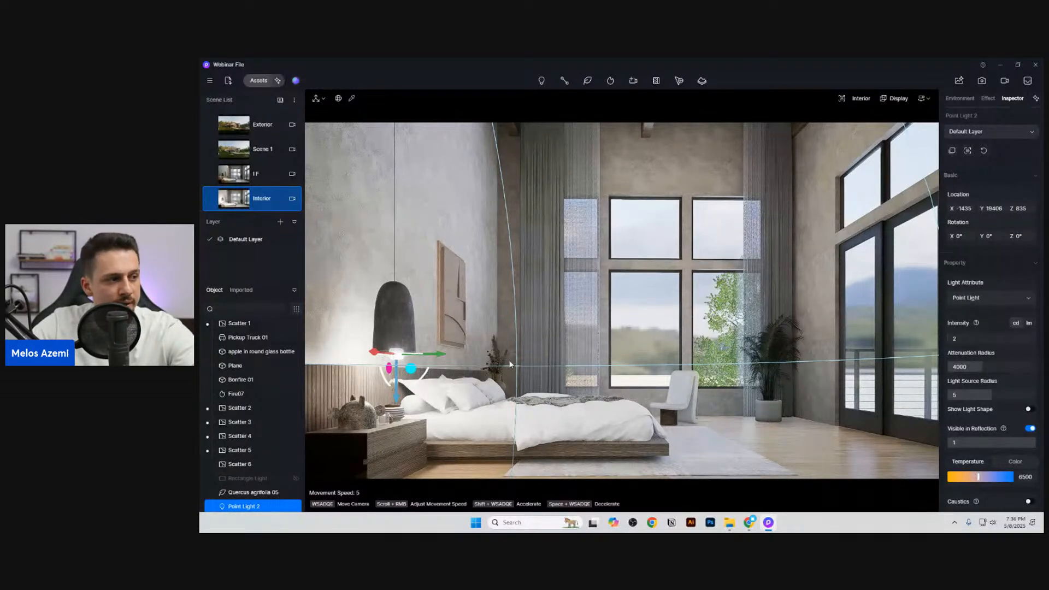
pyautogui.scroll(-1, 1002, 390)
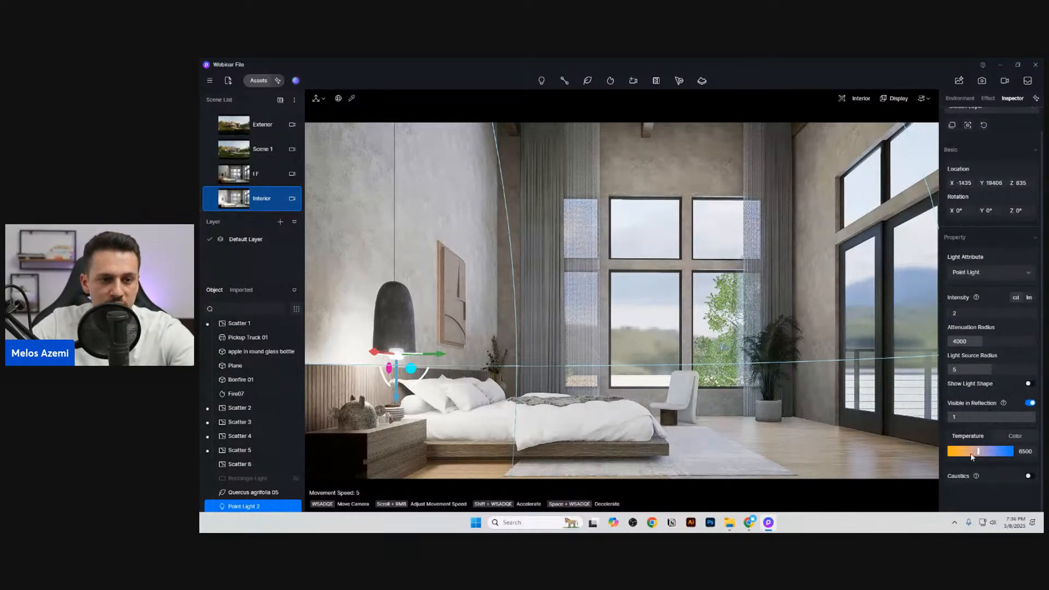
pyautogui.moveTo(974, 452); pyautogui.dragTo(956, 452)
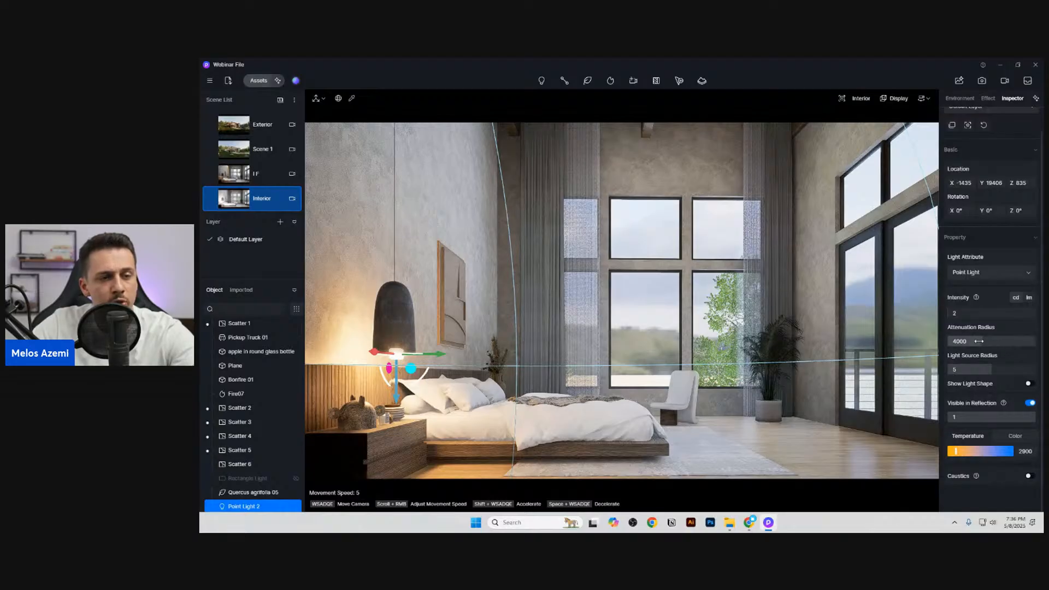
pyautogui.moveTo(978, 341); pyautogui.dragTo(999, 342)
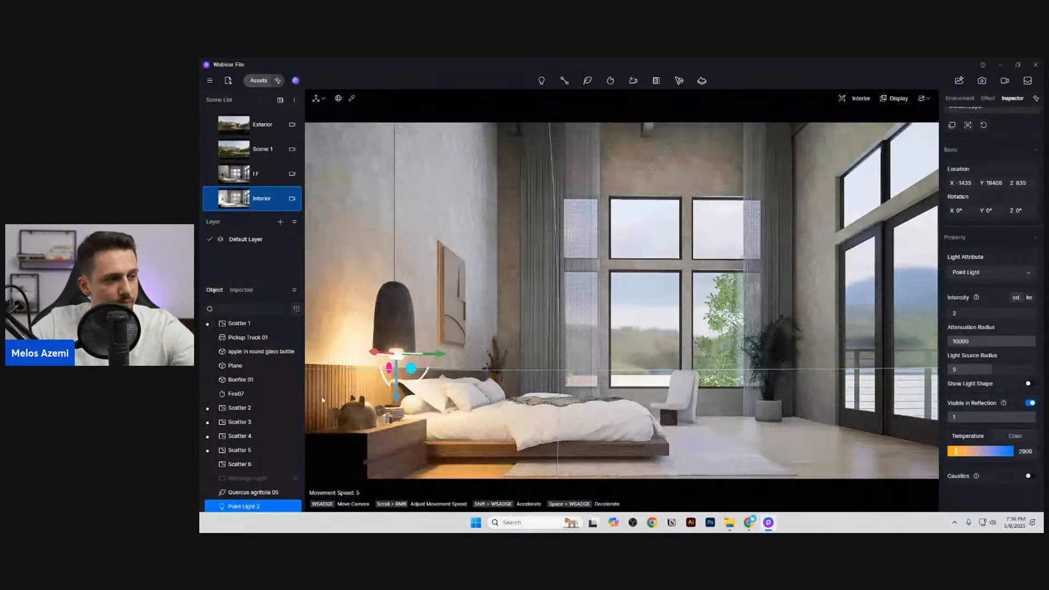
pyautogui.moveTo(951, 455); pyautogui.dragTo(956, 455)
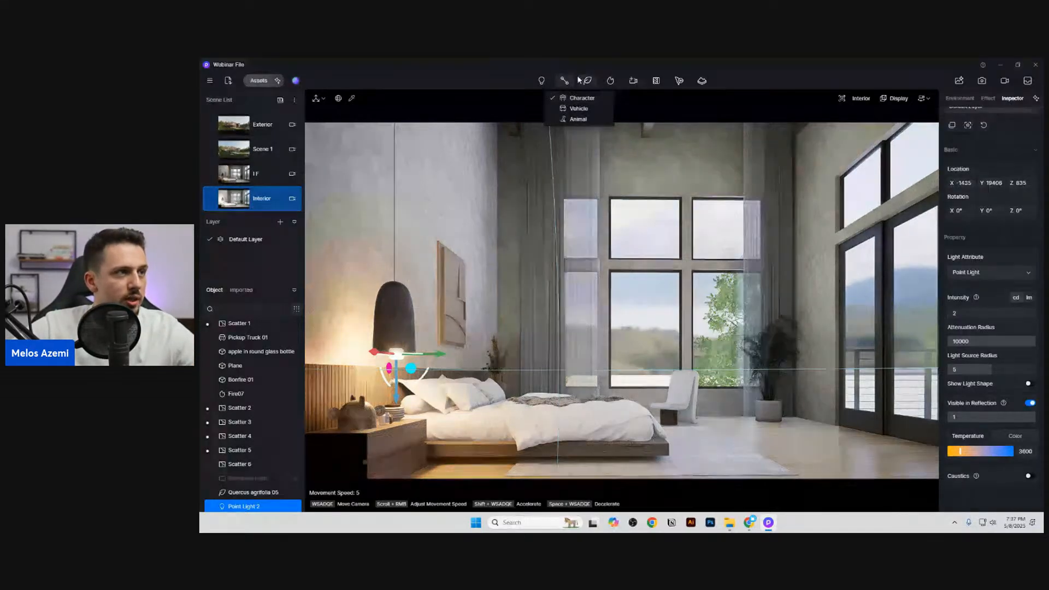
# Step: Place a strip light near the ceiling in the corner between the bed wall and the curtain
pyautogui.moveTo(541, 81)
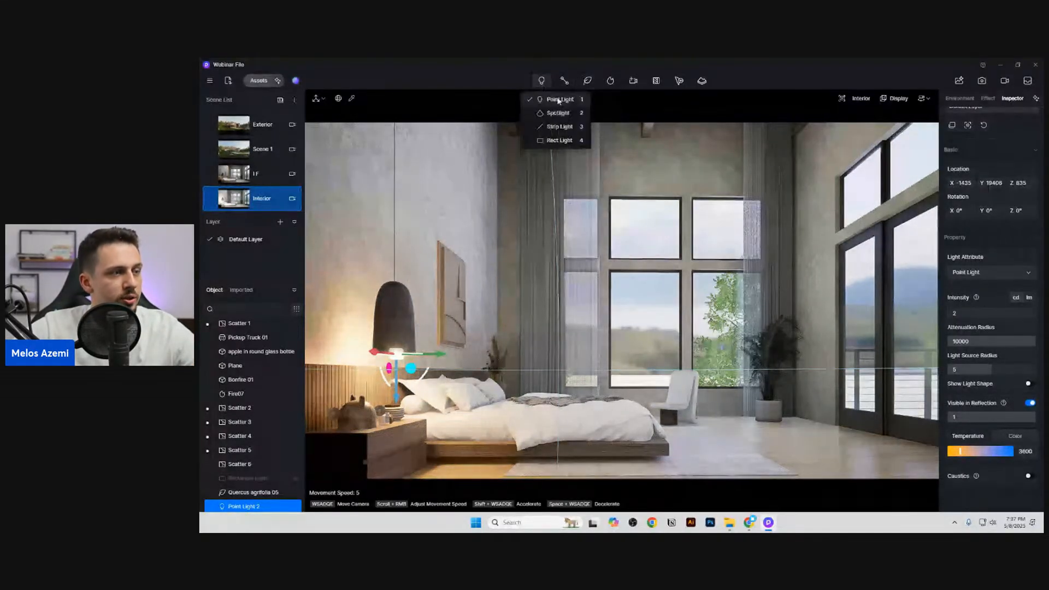
pyautogui.click(570, 129)
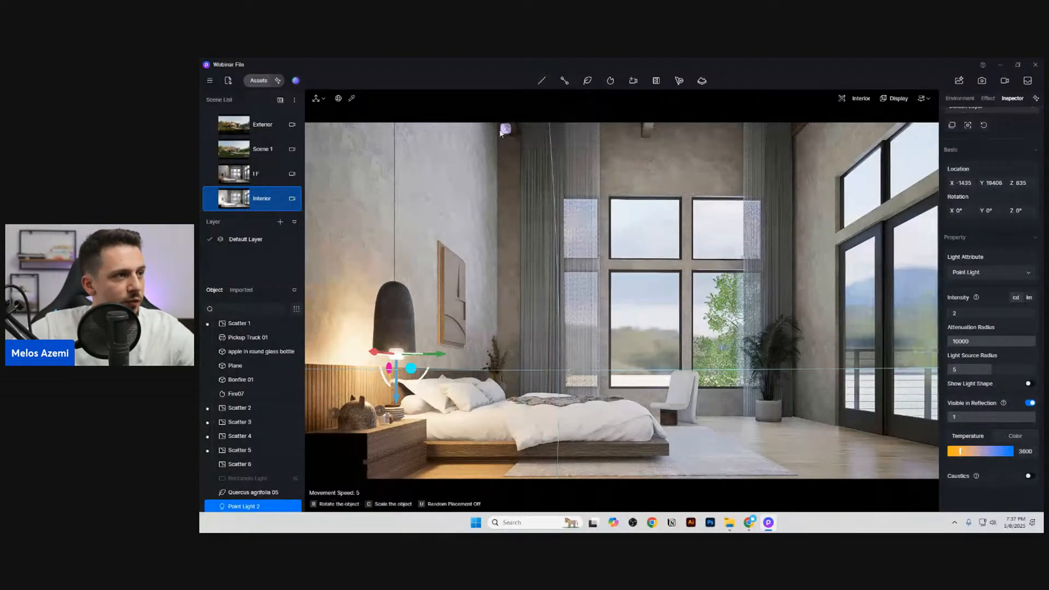
pyautogui.click(499, 133)
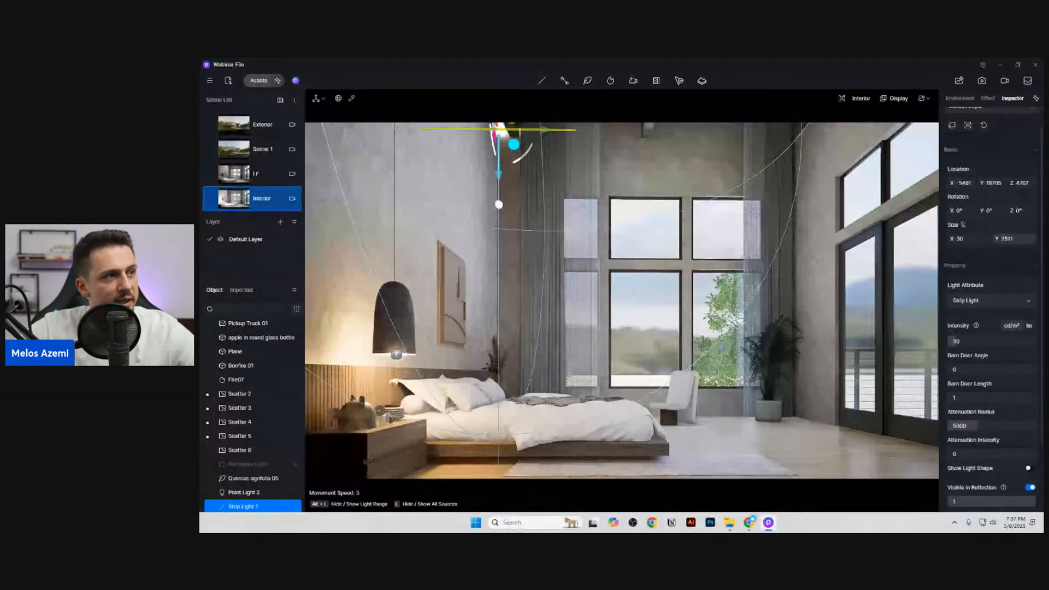
# Step: Resize the strip light to 1118 by 181, move it to X -4893 and set its colour temperature to 4950
pyautogui.moveTo(1014, 239)
pyautogui.mouseDown()
pyautogui.moveTo(964, 239)
pyautogui.moveTo(1022, 239)
pyautogui.mouseUp()
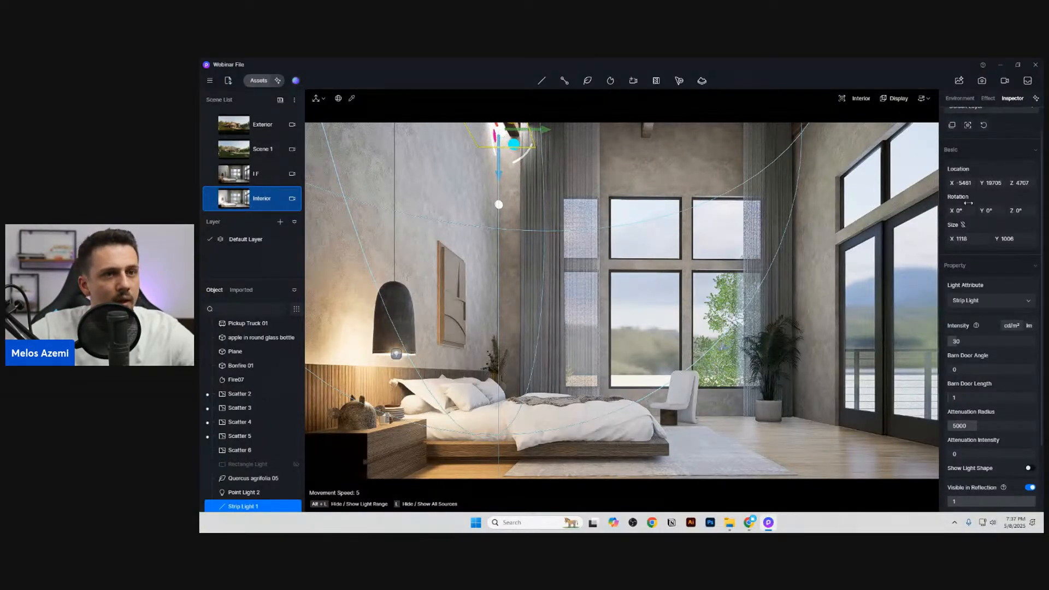
pyautogui.moveTo(961, 182); pyautogui.dragTo(991, 183)
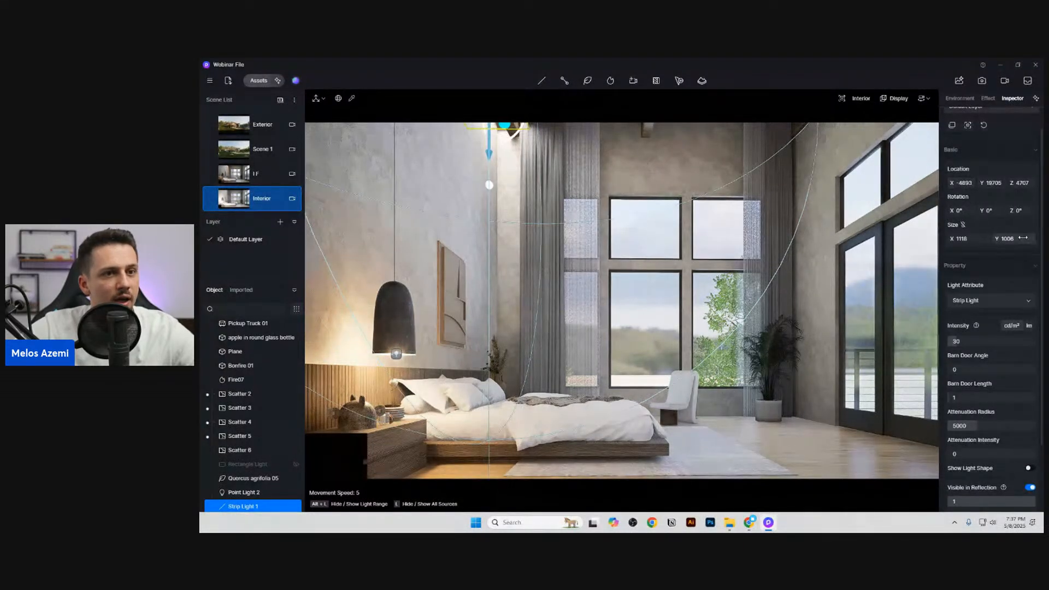
pyautogui.moveTo(1005, 239); pyautogui.dragTo(972, 239)
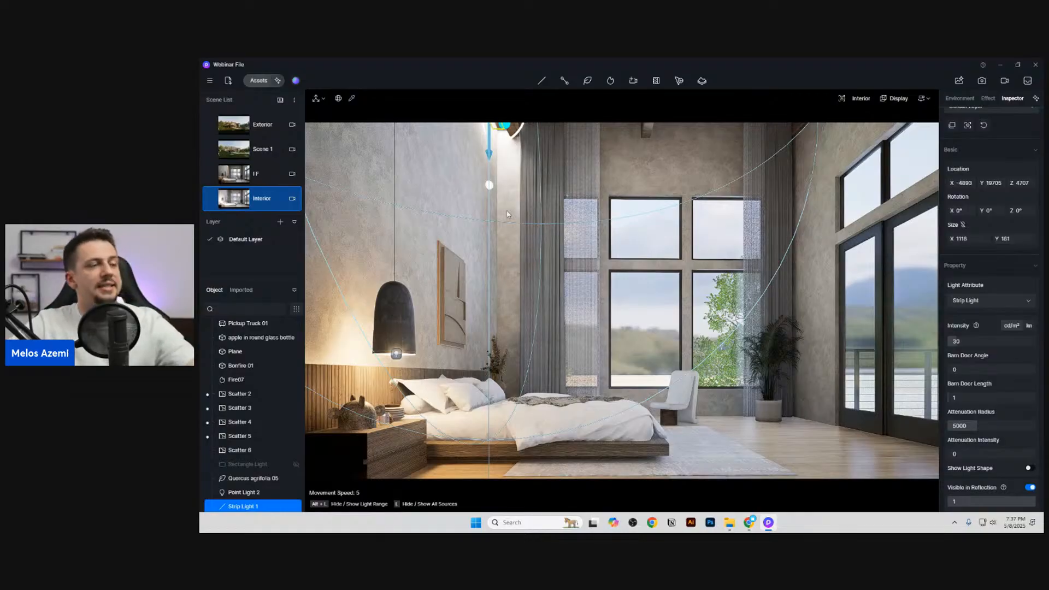
pyautogui.scroll(-2, 959, 430)
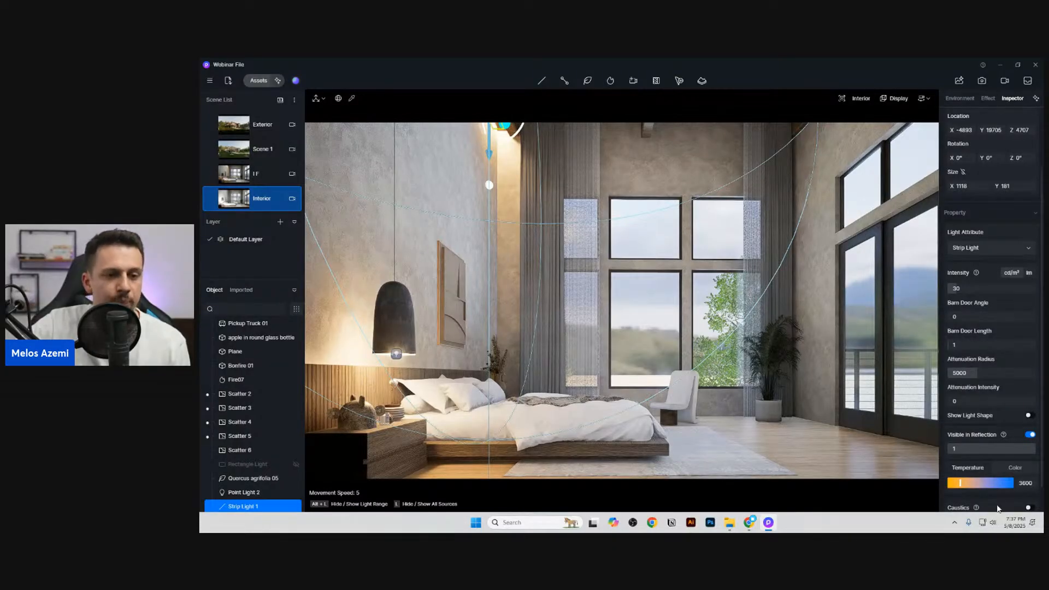
pyautogui.click(969, 484)
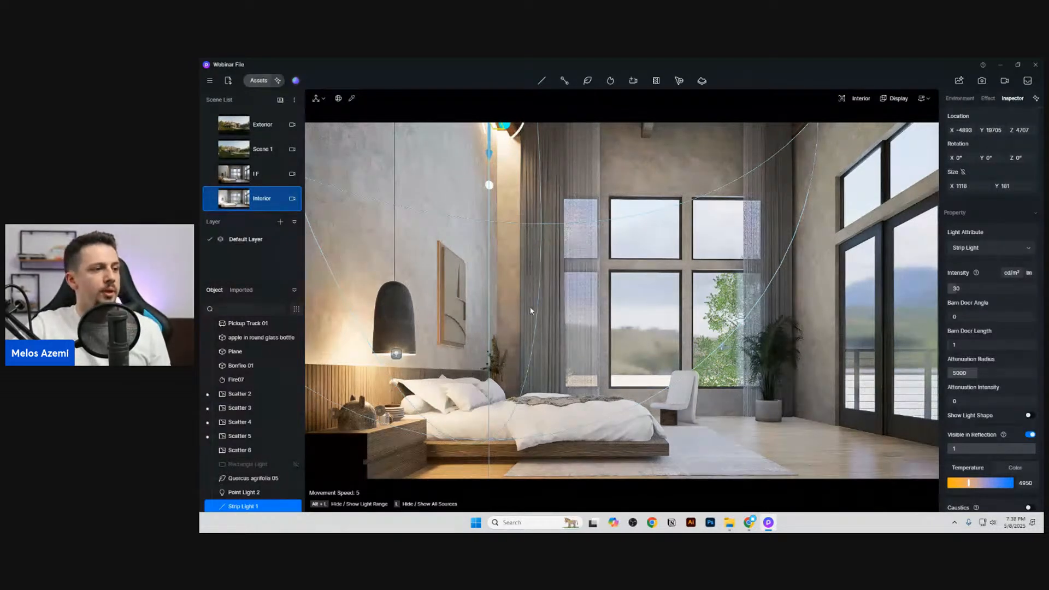
# Step: Set the intensity of the point light under the pendant lamp to 1.3 and update the Interior scene
pyautogui.click(397, 355)
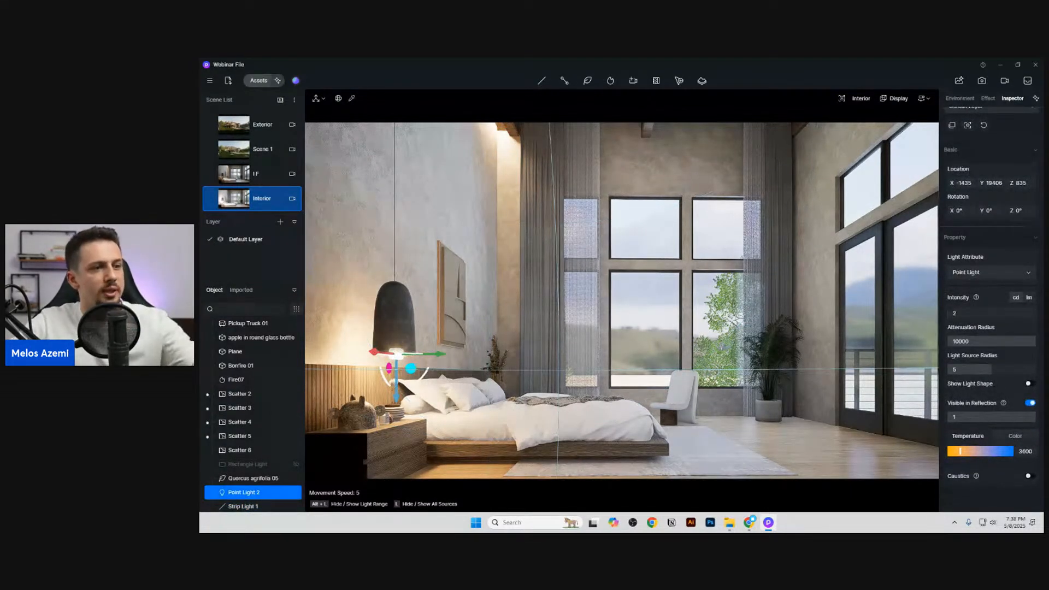
pyautogui.click(977, 315)
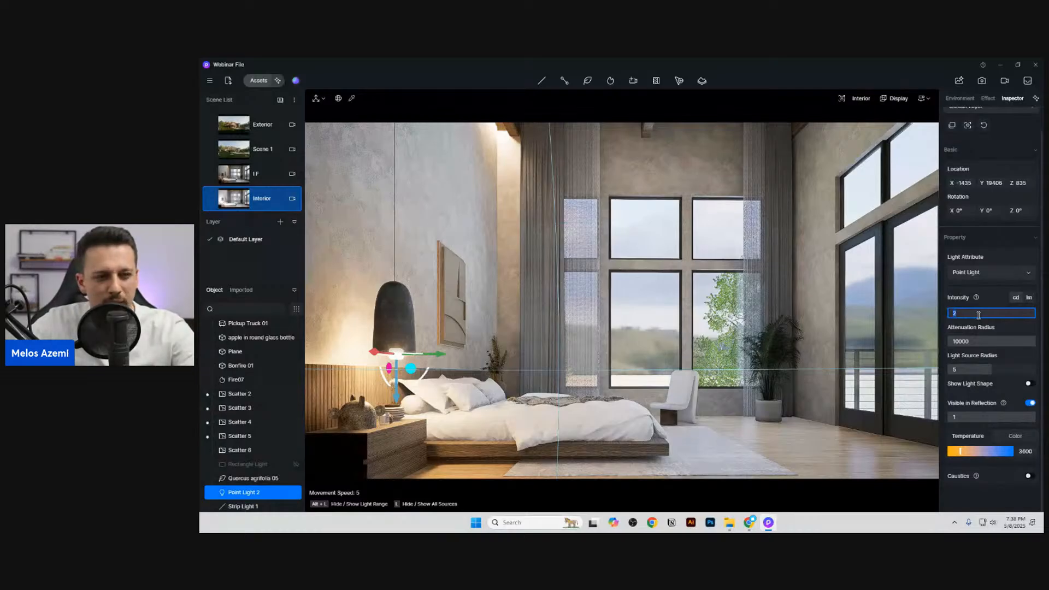
pyautogui.write('1')
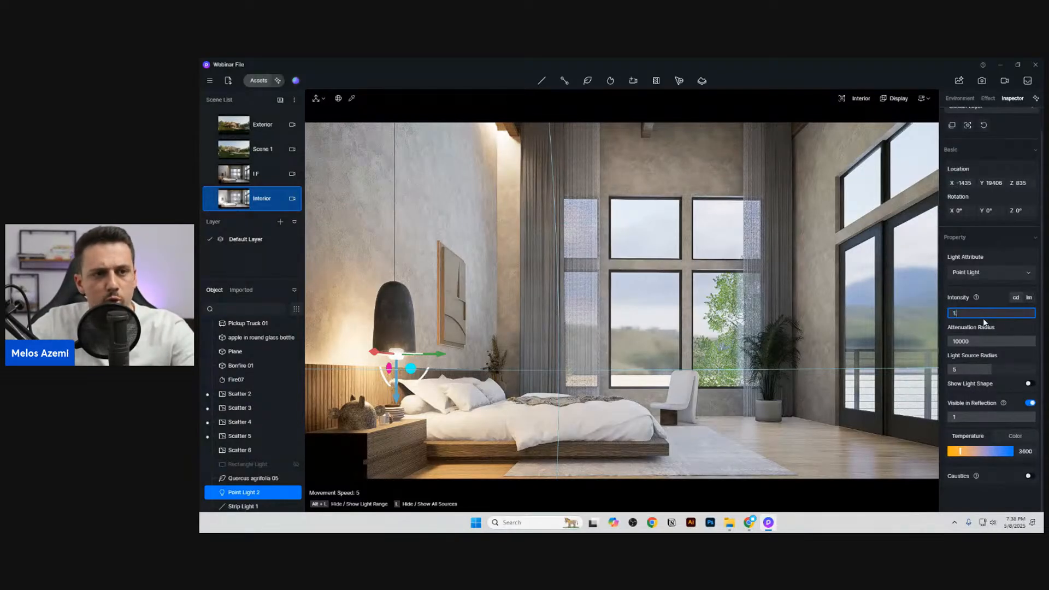
pyautogui.write('.3')
pyautogui.press('Return')
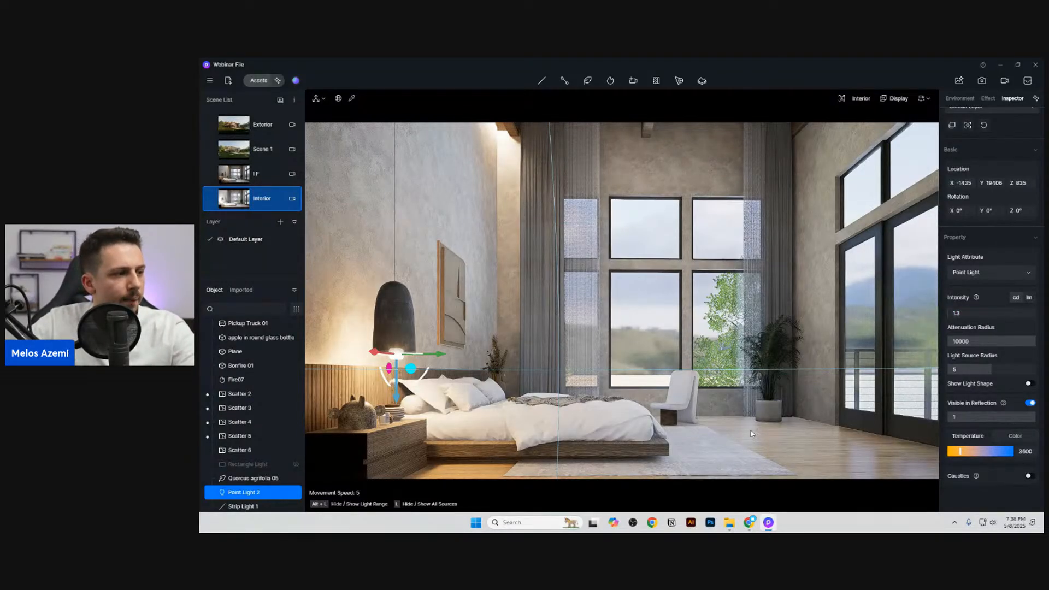
pyautogui.click(211, 201)
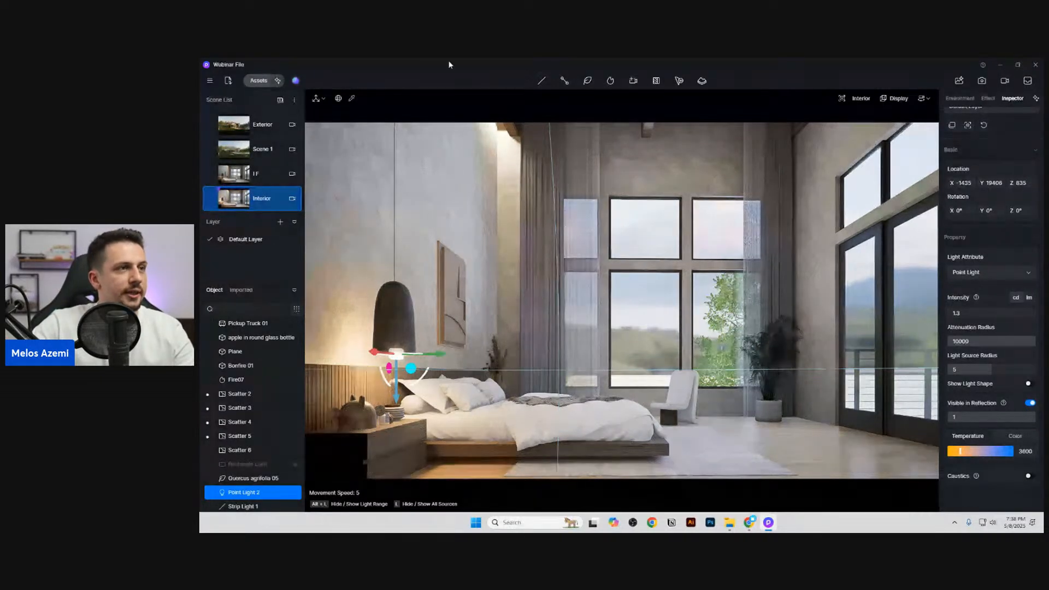
# Step: Place a rect light in front of the back window above the chair and set its Z rotation to 90°
pyautogui.moveTo(541, 81)
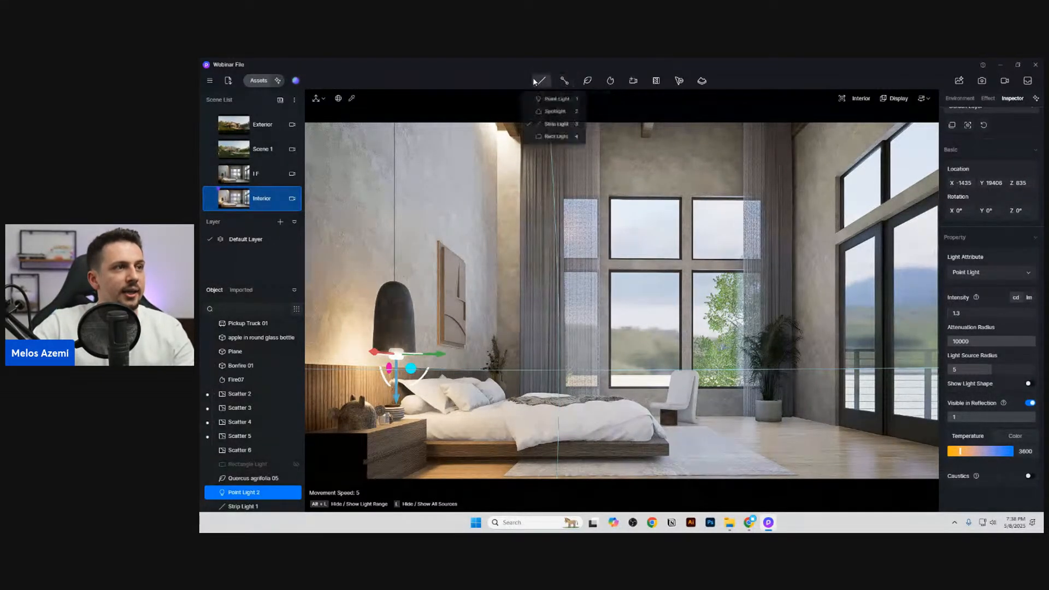
pyautogui.click(568, 142)
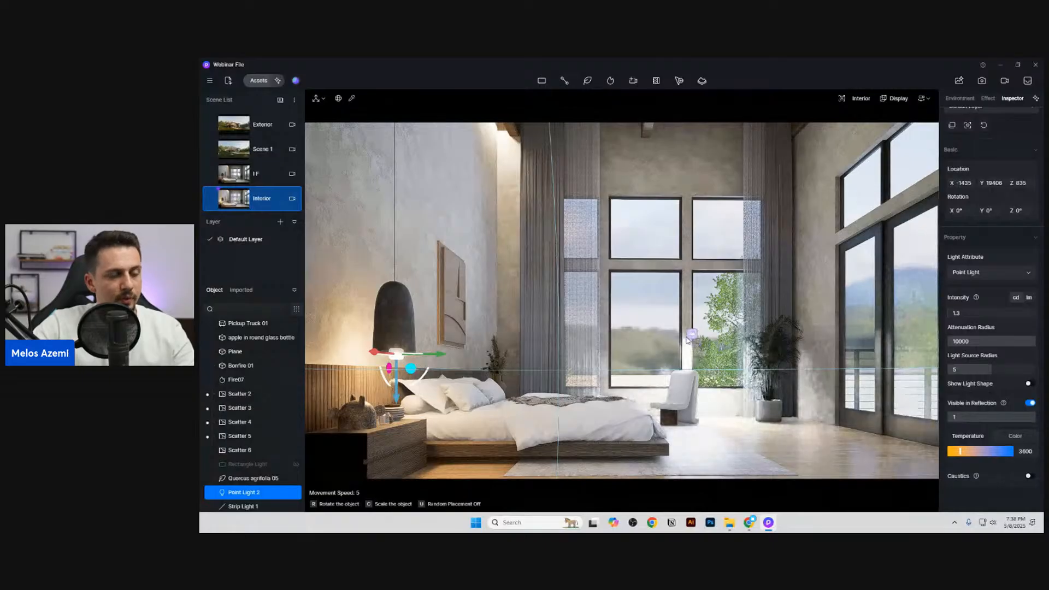
pyautogui.click(689, 335)
pyautogui.click(1026, 160)
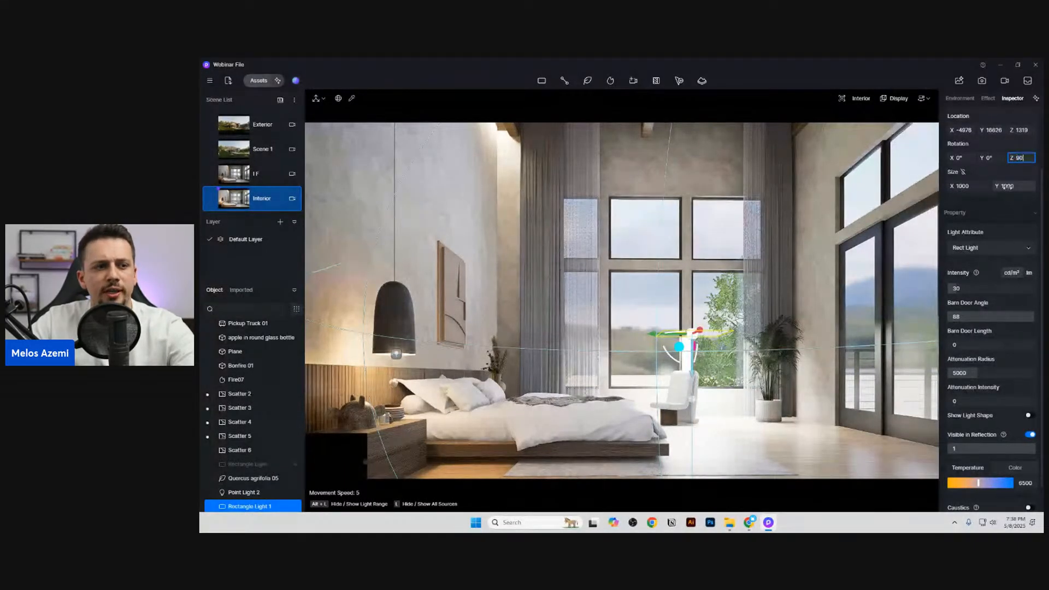
pyautogui.press('Return')
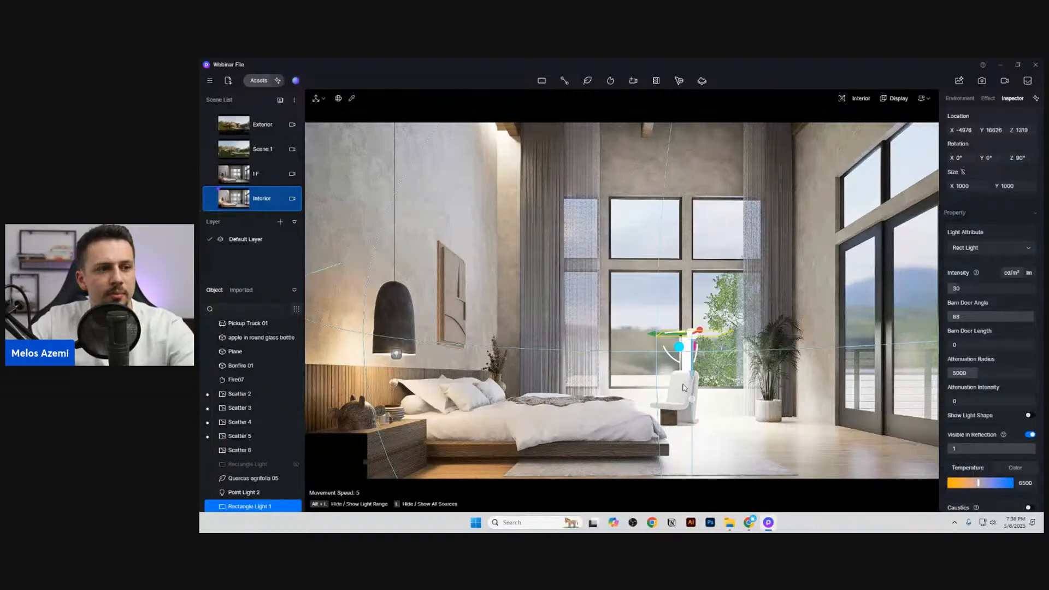
# Step: Set the rect light's X rotation to 90° and restore the Interior scene's camera view
pyautogui.moveTo(694, 350); pyautogui.dragTo(700, 298)
pyautogui.click(958, 156)
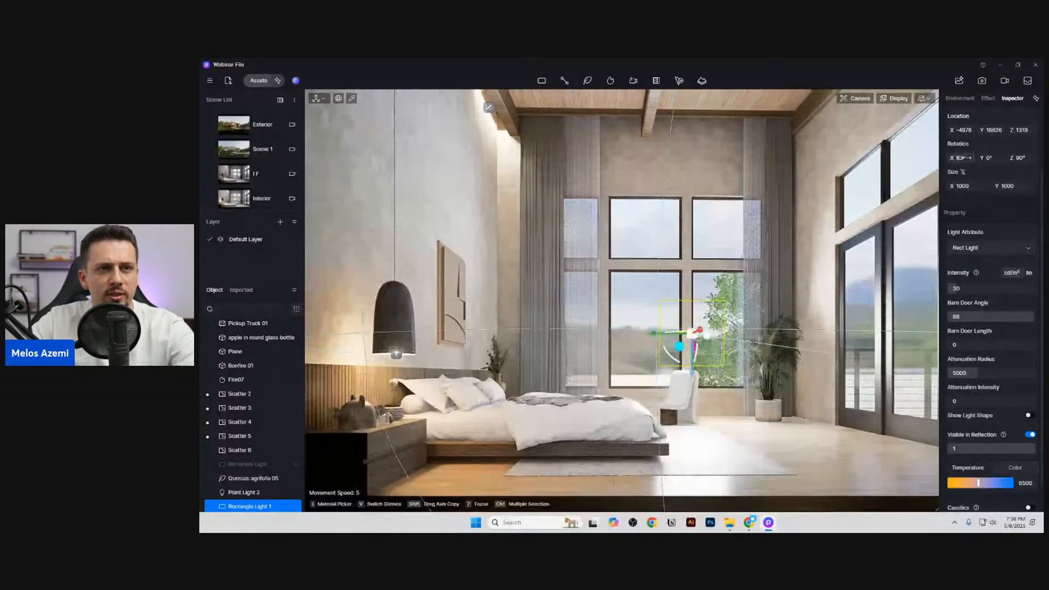
pyautogui.write('90')
pyautogui.press('Return')
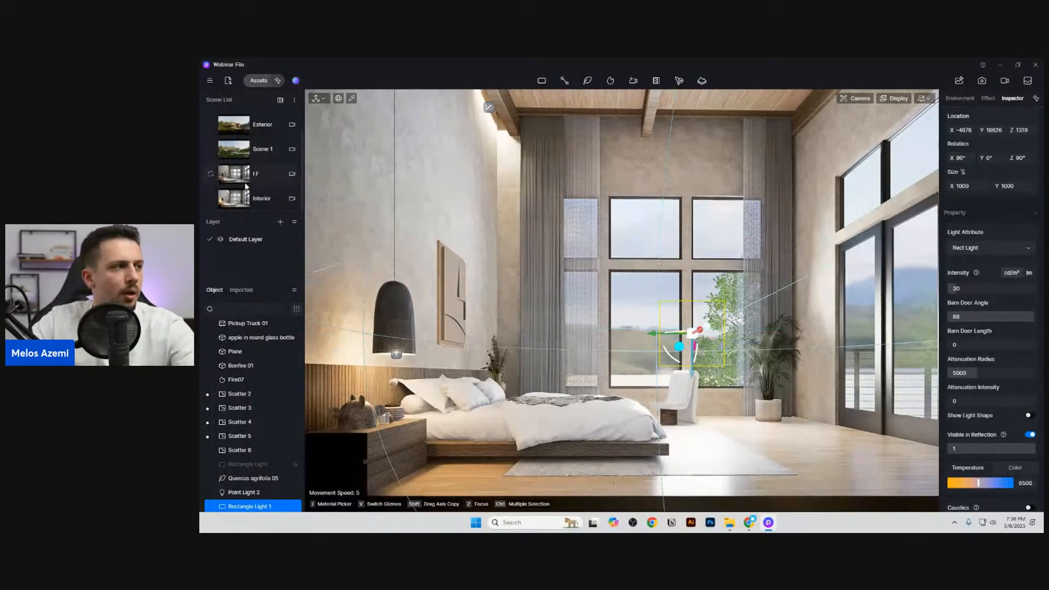
pyautogui.click(263, 200)
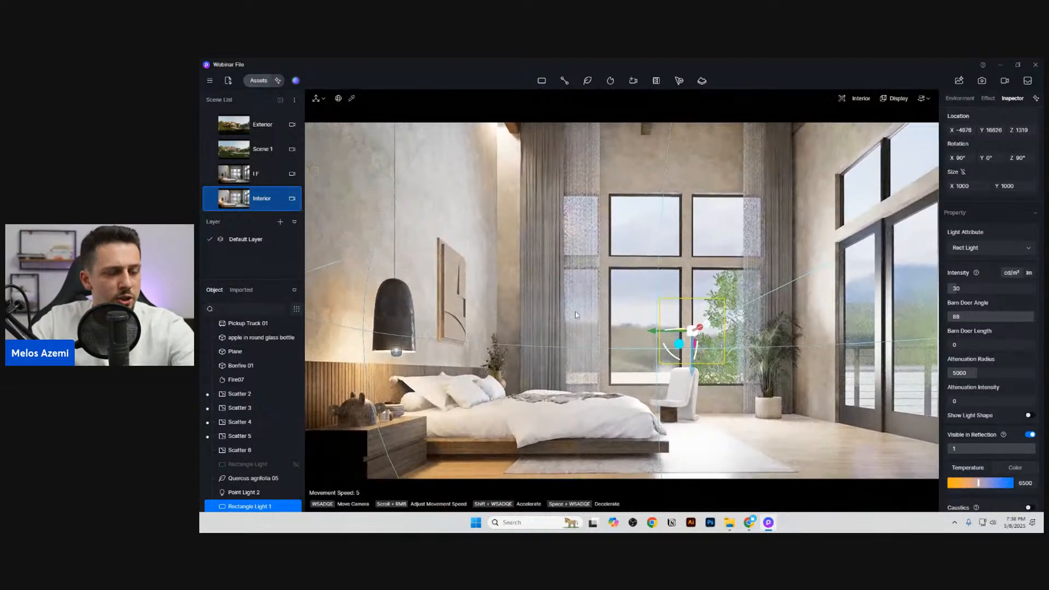
# Step: Resize the rect light to 3985 by 4790 and move it behind the window to X -8622, Y 16431, Z 2042
pyautogui.moveTo(700, 330); pyautogui.dragTo(682, 336)
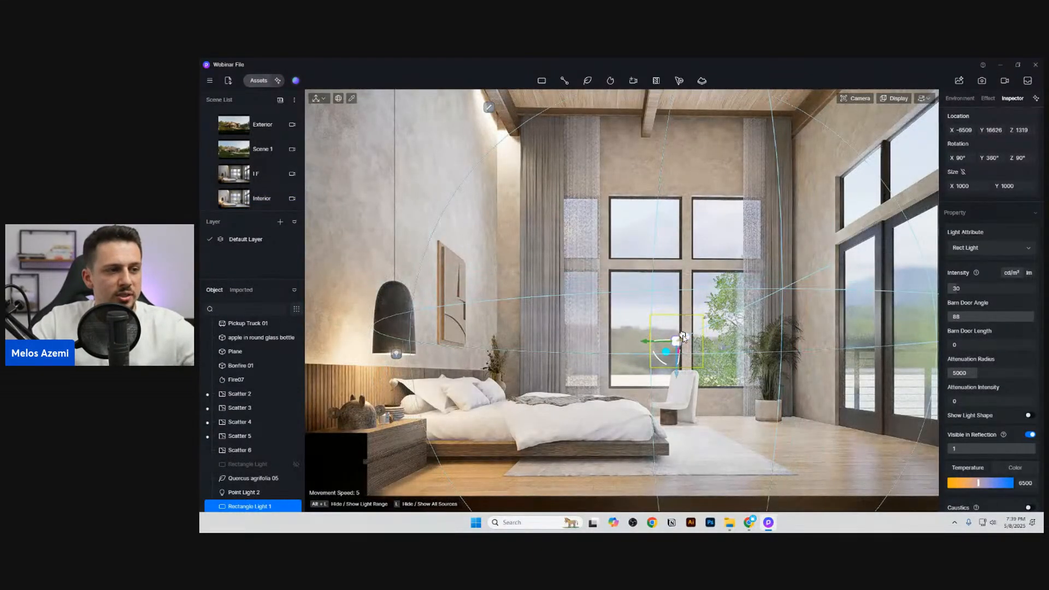
pyautogui.click(265, 198)
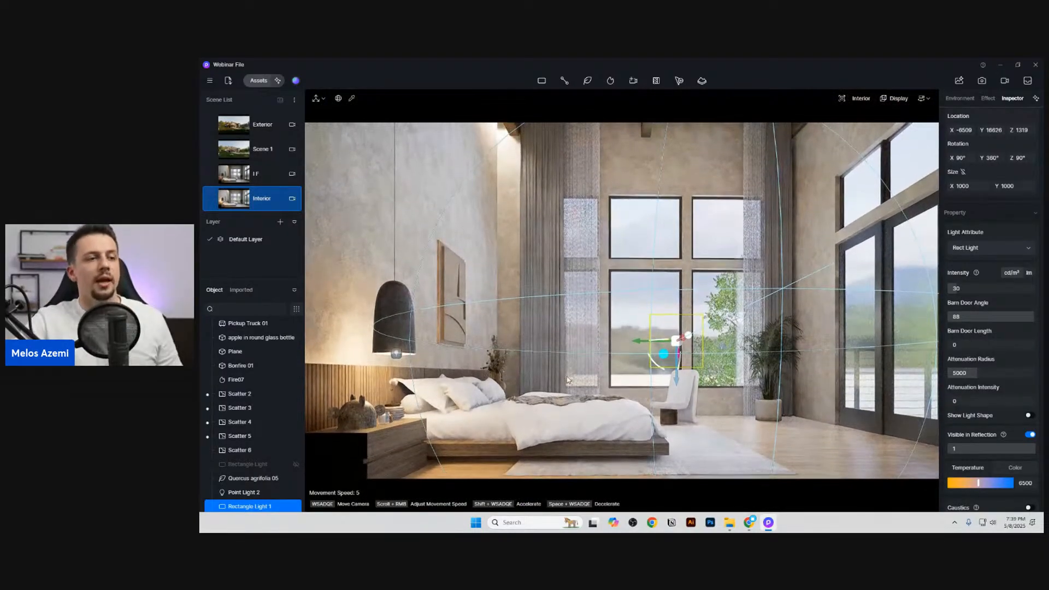
pyautogui.moveTo(961, 187); pyautogui.dragTo(1030, 186)
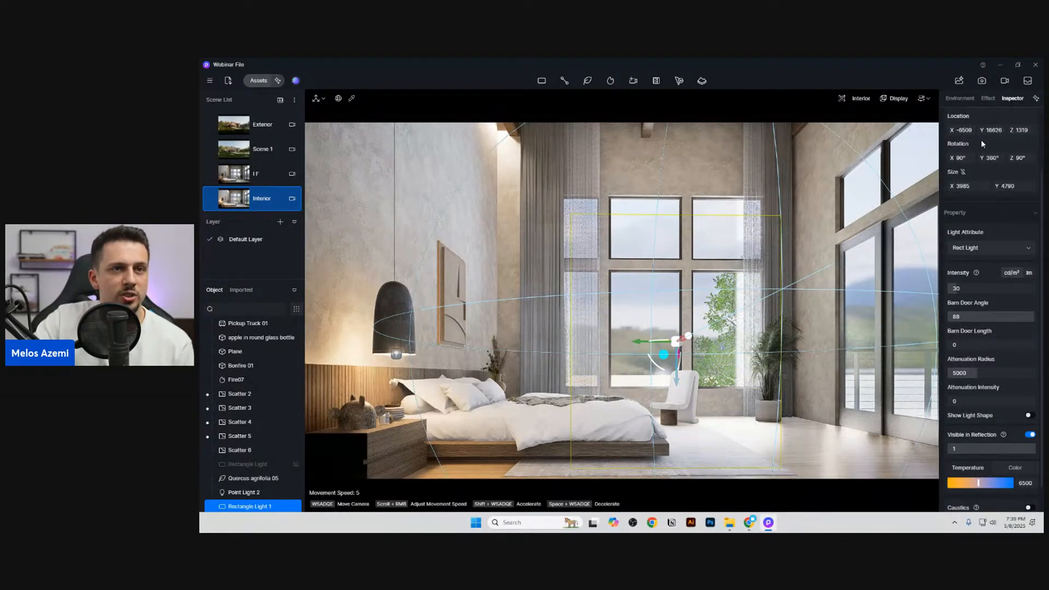
pyautogui.moveTo(961, 130); pyautogui.dragTo(986, 130)
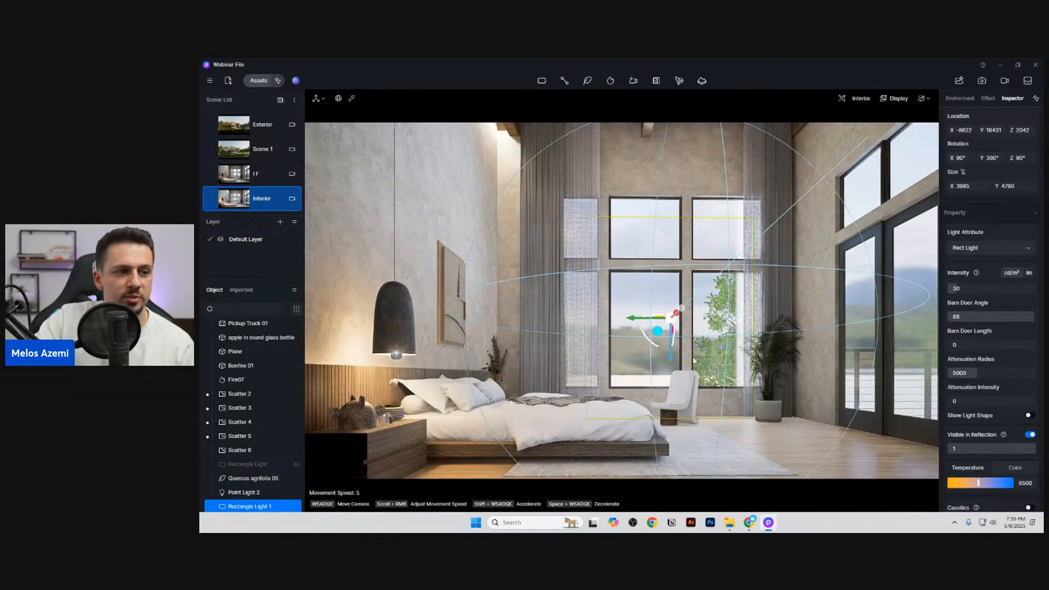
# Step: Set the rect light's X rotation to 83°, move it to X -10670 and Z 3139, and raise its intensity to 235.5
pyautogui.moveTo(964, 289)
pyautogui.mouseDown()
pyautogui.moveTo(996, 296)
pyautogui.moveTo(971, 302)
pyautogui.mouseUp()
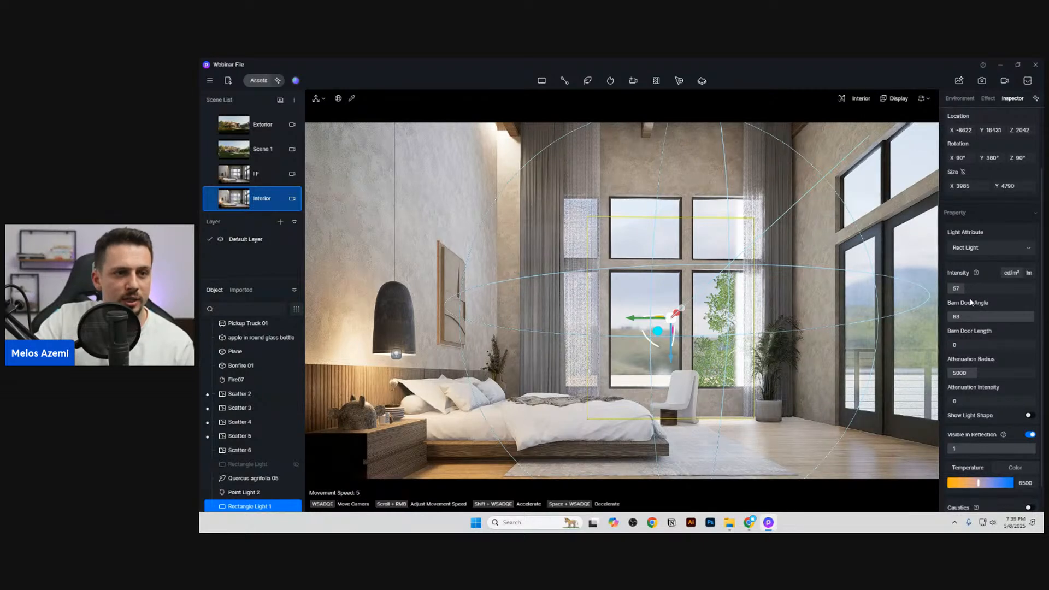
pyautogui.scroll(-2, 986, 446)
pyautogui.scroll(3, 991, 262)
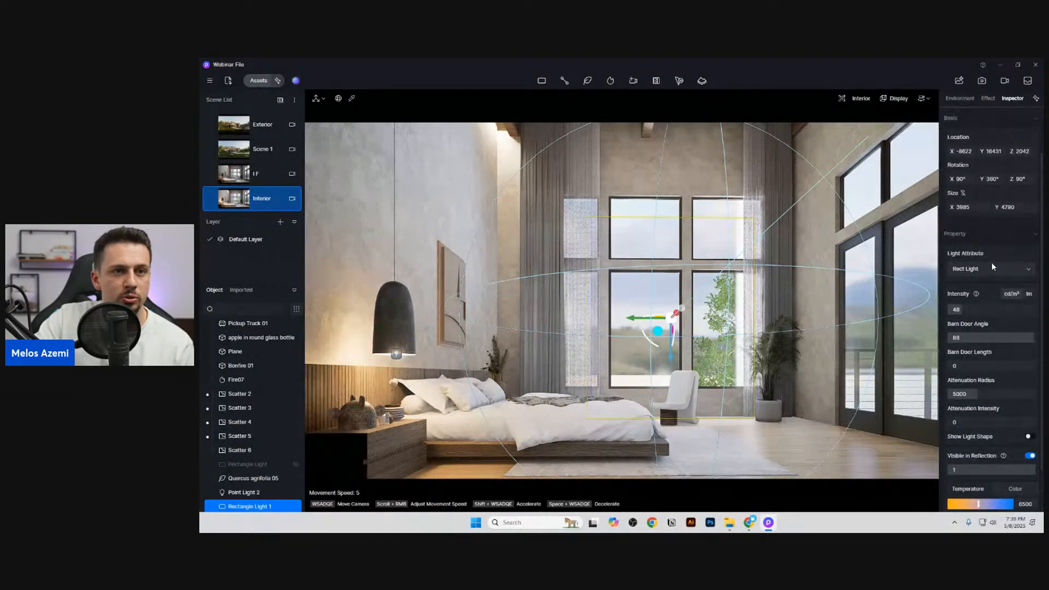
pyautogui.moveTo(966, 179); pyautogui.dragTo(957, 180)
pyautogui.moveTo(1018, 151); pyautogui.dragTo(1034, 151)
pyautogui.moveTo(955, 150); pyautogui.dragTo(933, 151)
pyautogui.moveTo(1019, 152); pyautogui.dragTo(1015, 152)
pyautogui.moveTo(983, 310); pyautogui.dragTo(1030, 319)
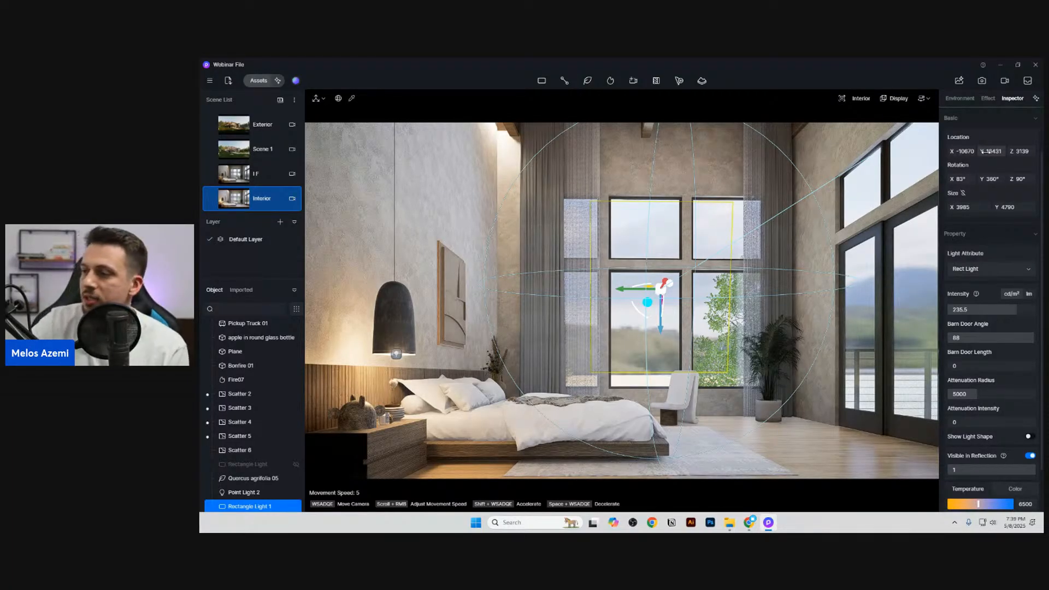
# Step: Move the rect light to X -7779, Y 16434 and turn off its visibility in reflections
pyautogui.moveTo(986, 151)
pyautogui.mouseDown()
pyautogui.moveTo(960, 151)
pyautogui.moveTo(981, 151)
pyautogui.mouseUp()
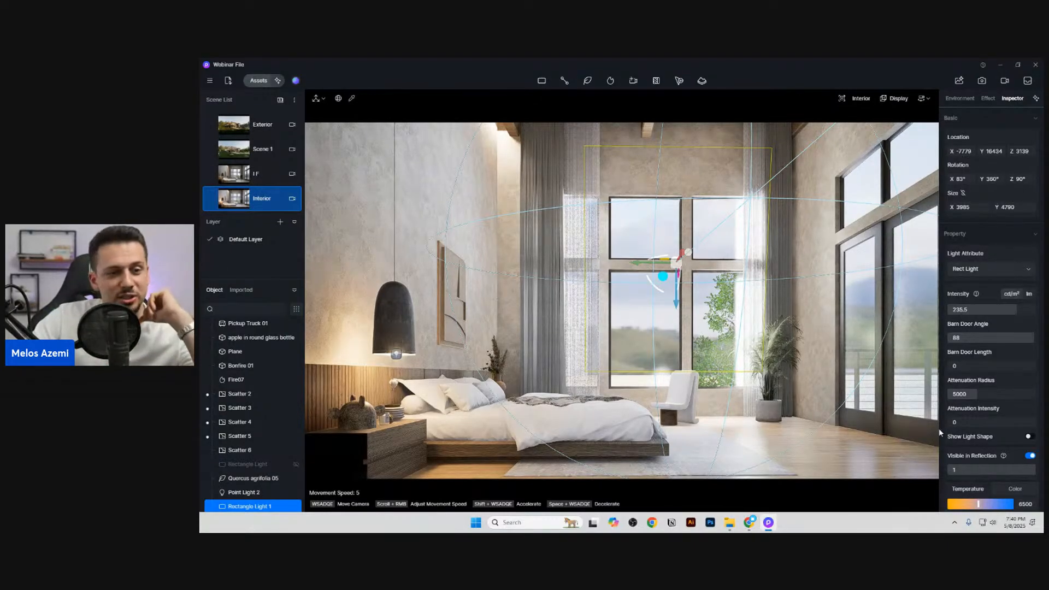
pyautogui.scroll(-2, 995, 435)
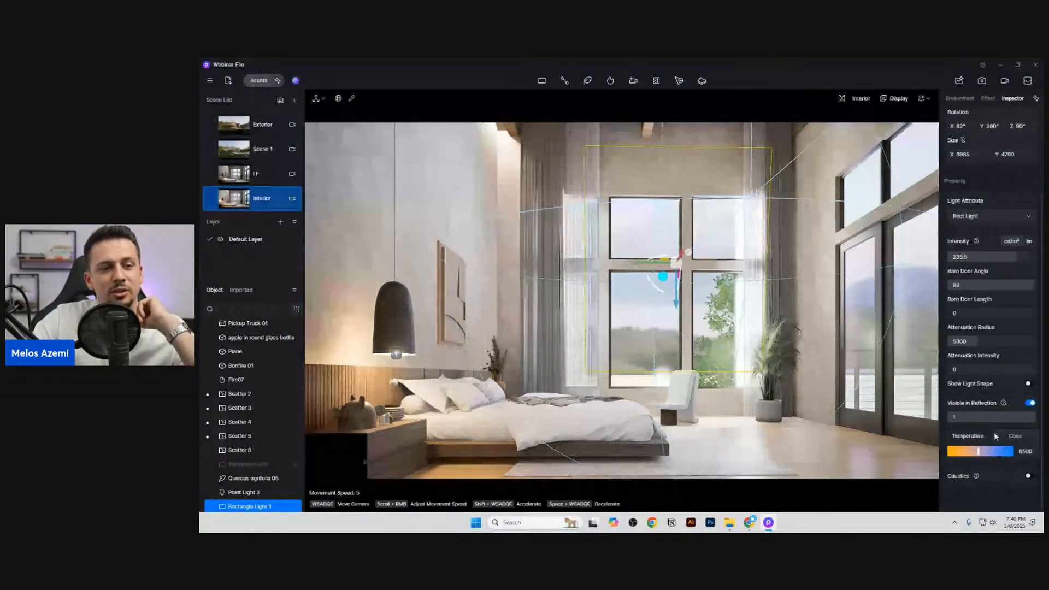
pyautogui.click(1029, 403)
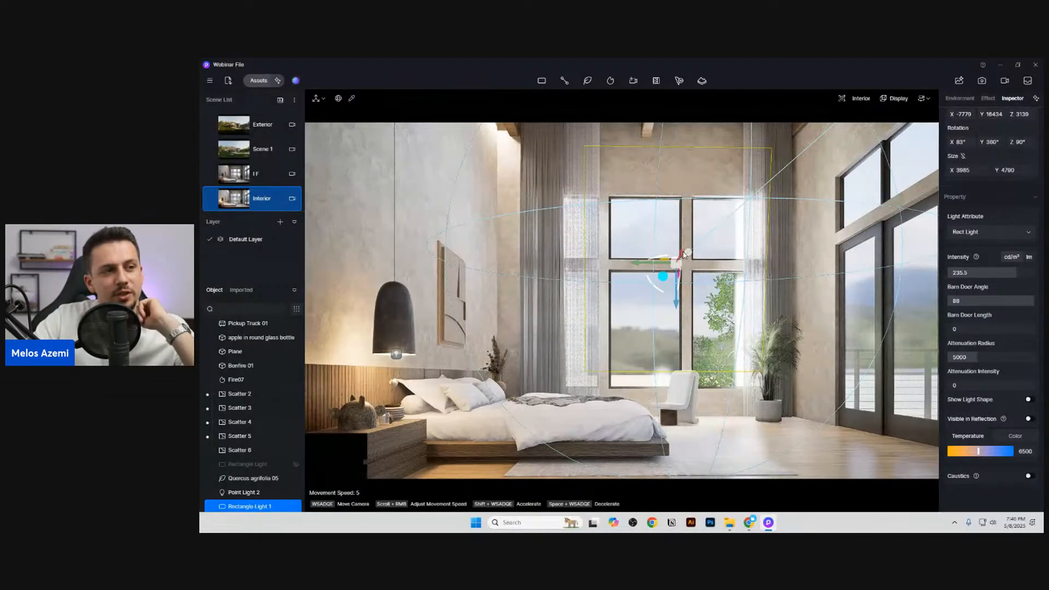
pyautogui.scroll(2, 973, 157)
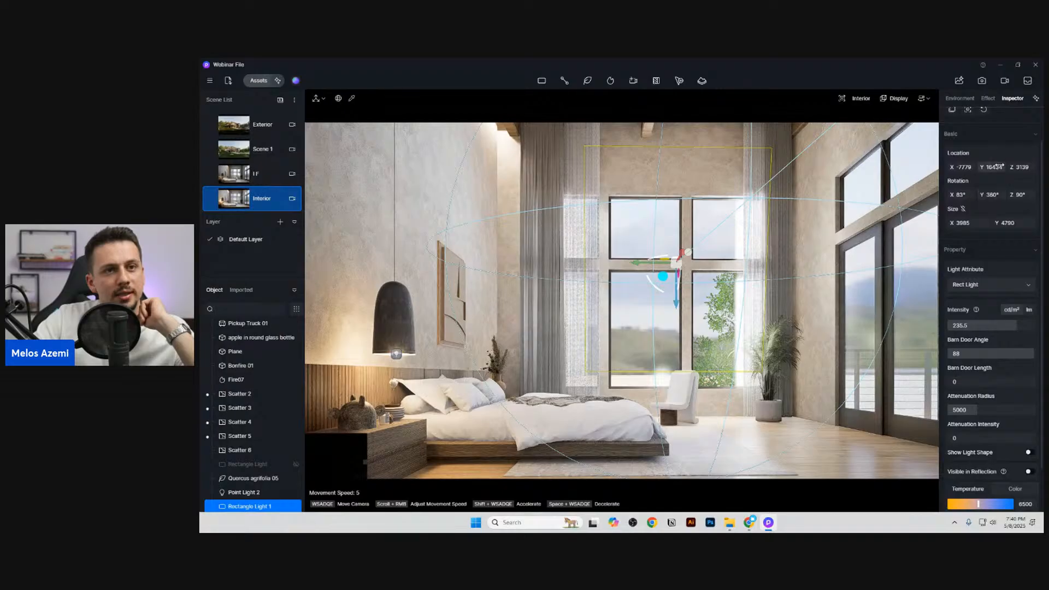
# Step: Move the rect light to X -9712, Y 16435, with Y rotation 0° and intensity 300
pyautogui.moveTo(990, 168); pyautogui.dragTo(953, 168)
pyautogui.moveTo(964, 167); pyautogui.dragTo(971, 167)
pyautogui.moveTo(1029, 319)
pyautogui.mouseDown()
pyautogui.moveTo(1010, 325)
pyautogui.moveTo(1039, 333)
pyautogui.mouseUp()
pyautogui.click(1010, 312)
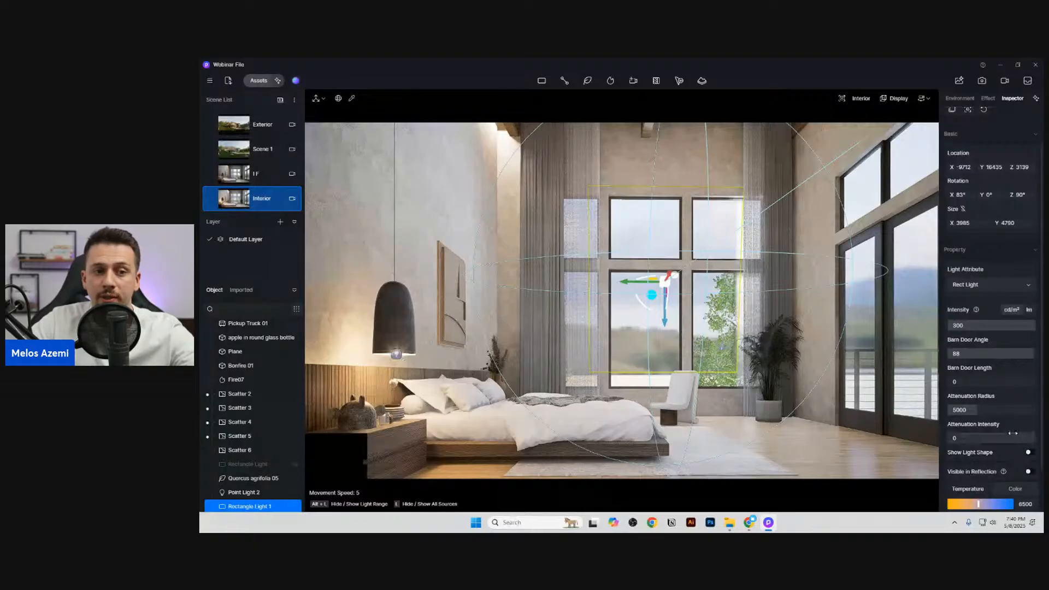
# Step: Try an attenuation radius of 12575 with an intensity of 10 on the rect light
pyautogui.moveTo(974, 410); pyautogui.dragTo(1020, 414)
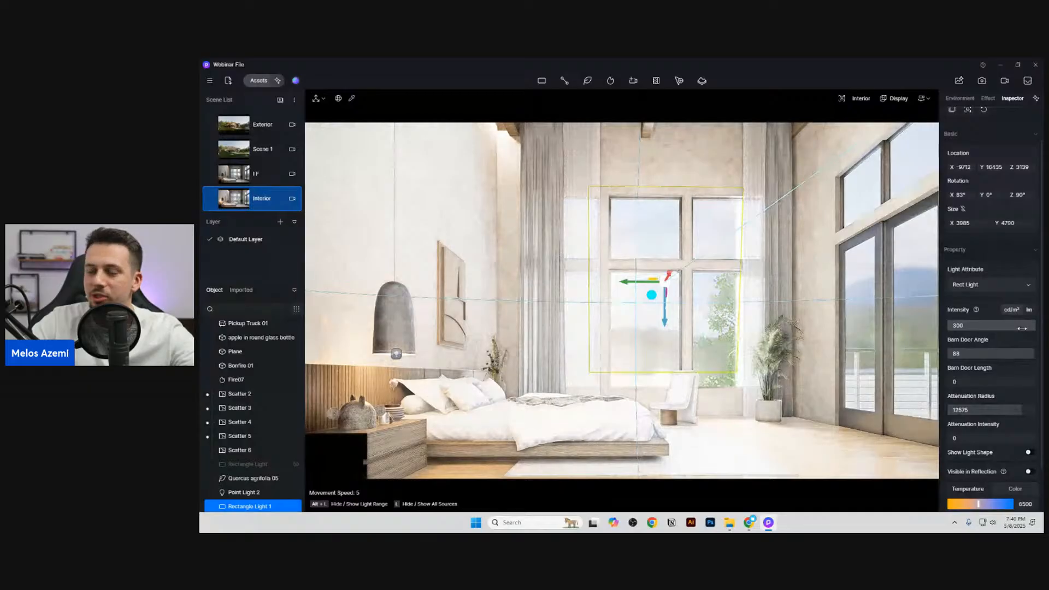
pyautogui.moveTo(1016, 326); pyautogui.dragTo(975, 327)
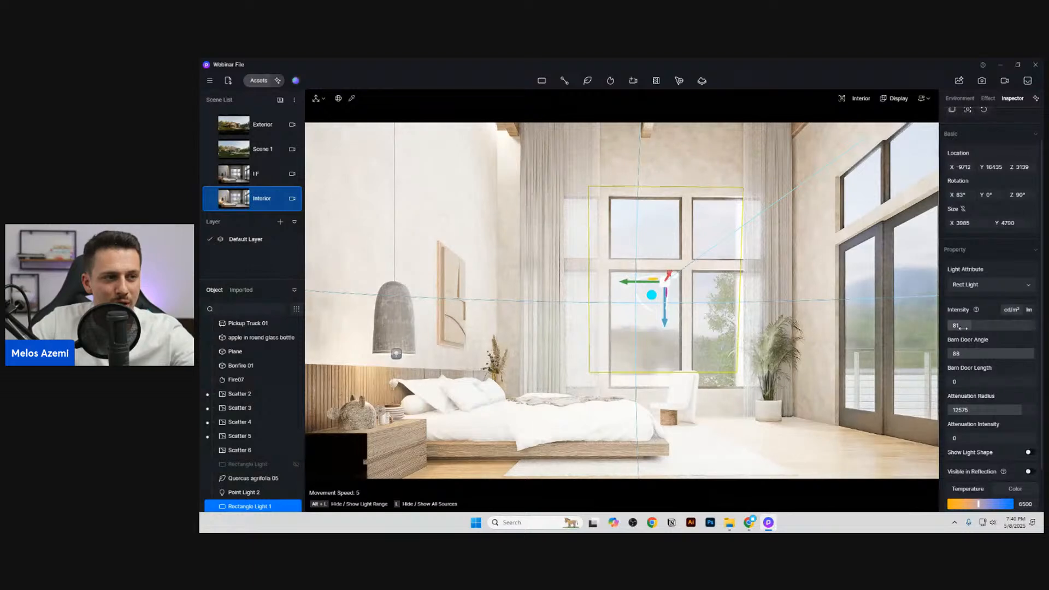
pyautogui.click(990, 324)
pyautogui.write('10')
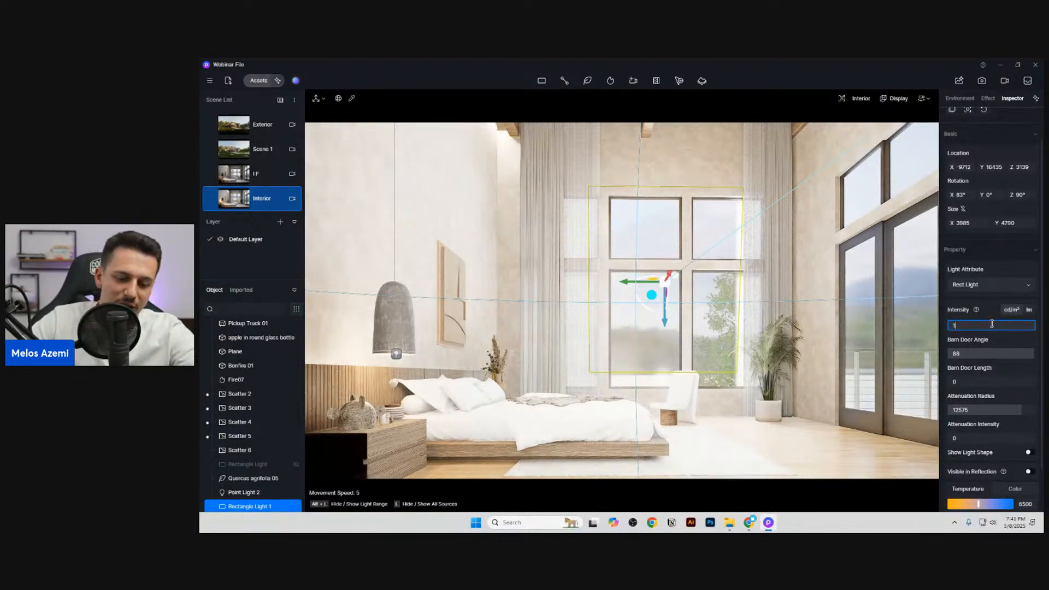
pyautogui.press('Return')
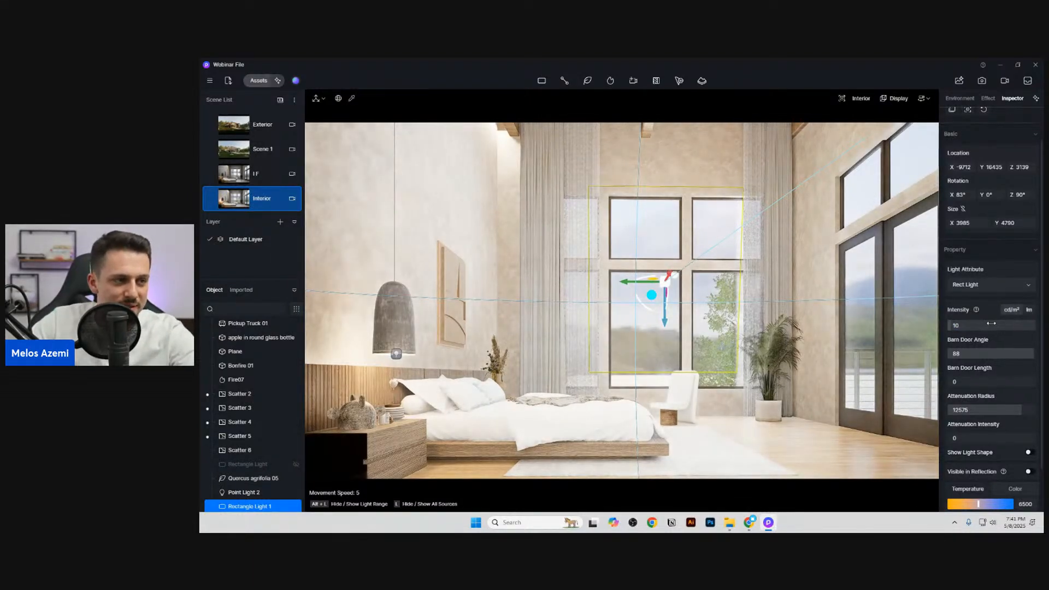
# Step: Reduce the rect light's attenuation radius to 5075 and set its intensity to 4
pyautogui.moveTo(1025, 409); pyautogui.dragTo(982, 407)
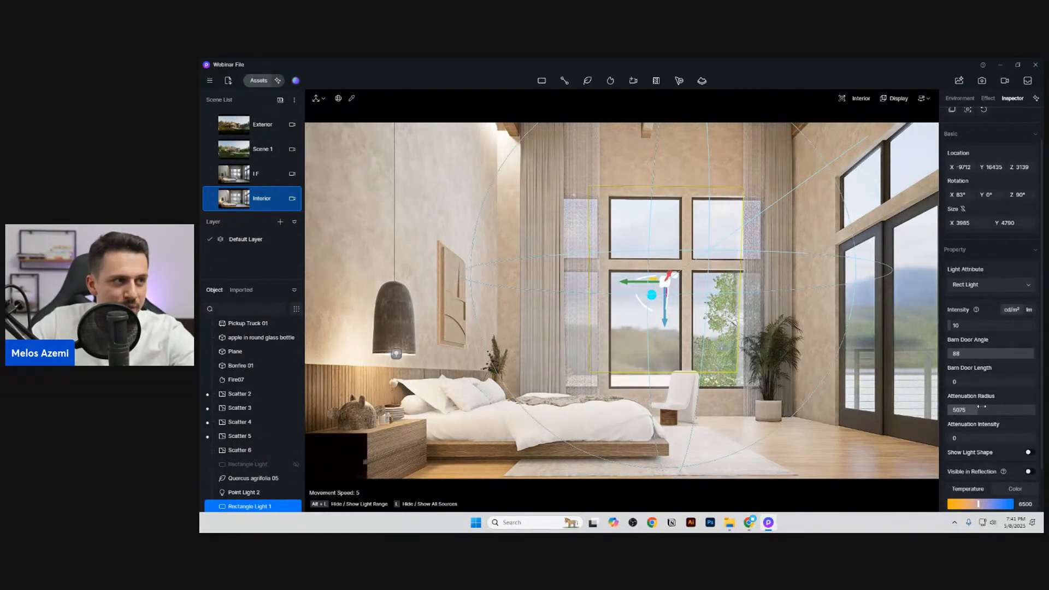
pyautogui.click(975, 324)
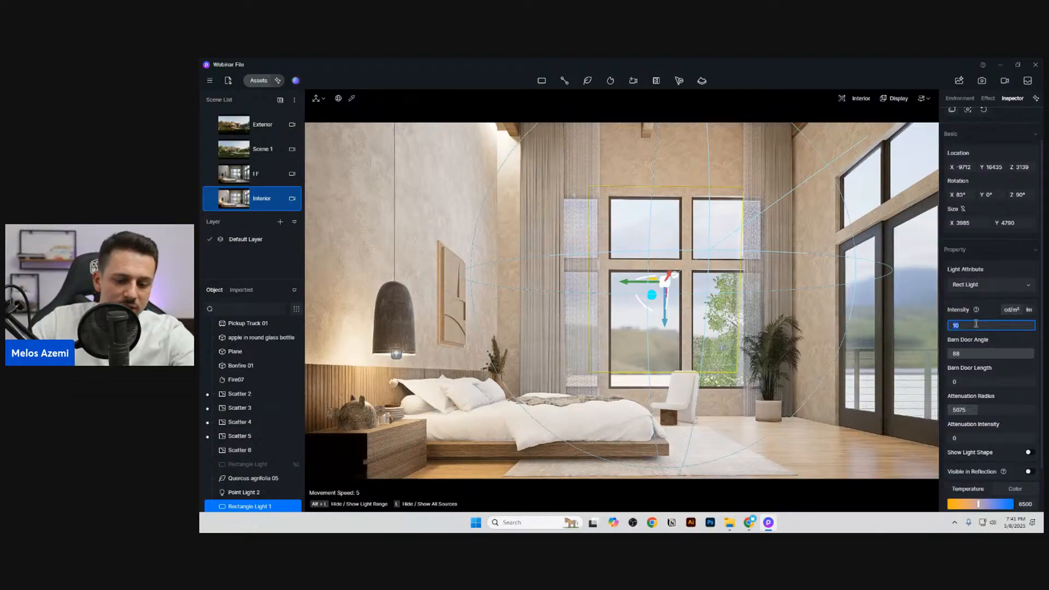
pyautogui.write('4')
pyautogui.press('Return')
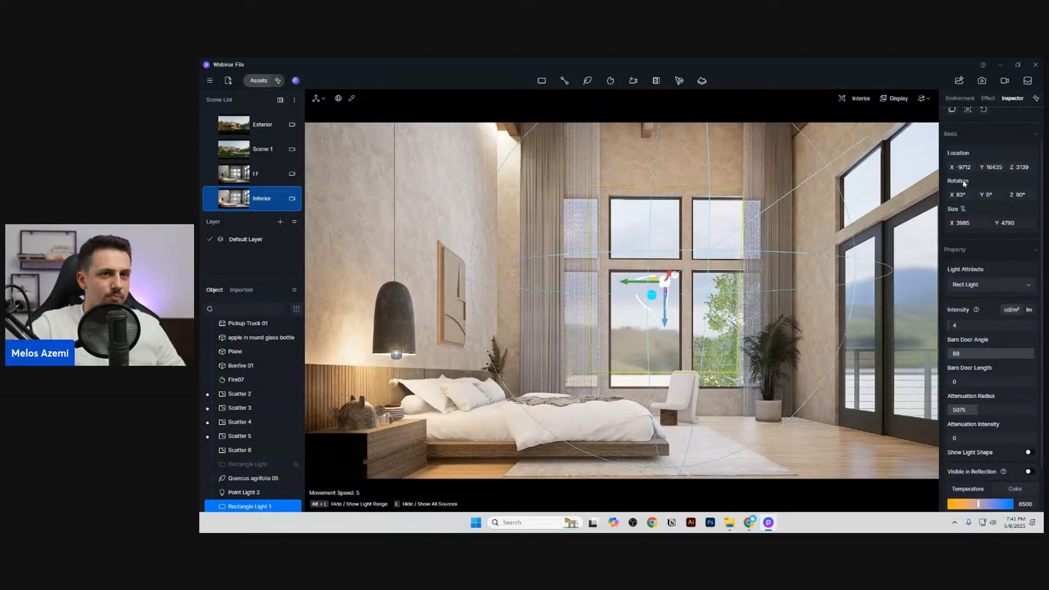
# Step: Move the rect light to X -10229 and set its attenuation radius to 7700, colour temperature to 6000 and intensity to 15
pyautogui.moveTo(963, 168); pyautogui.dragTo(996, 413)
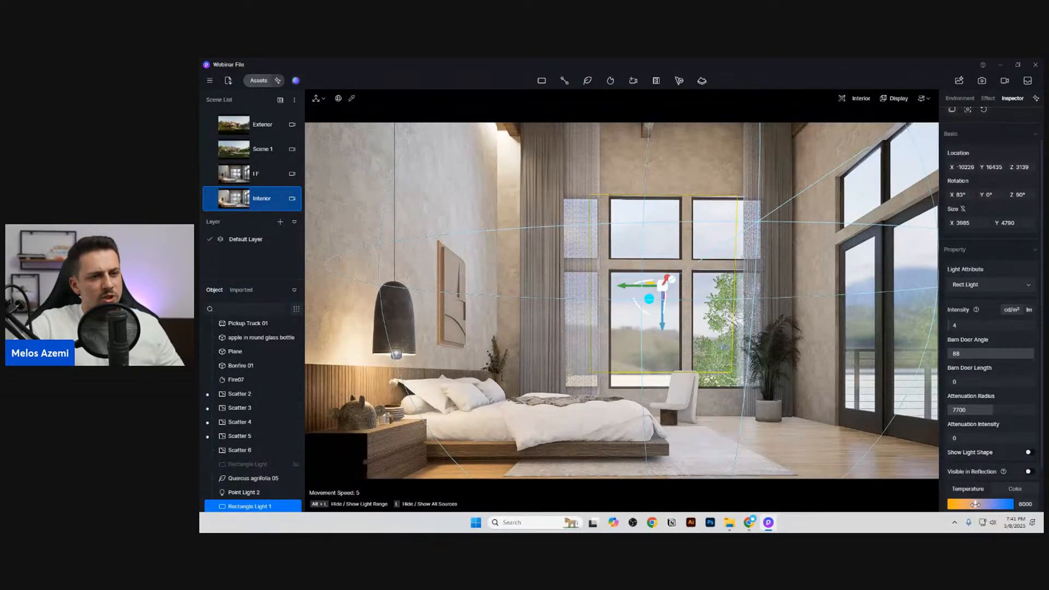
pyautogui.moveTo(967, 327); pyautogui.dragTo(983, 328)
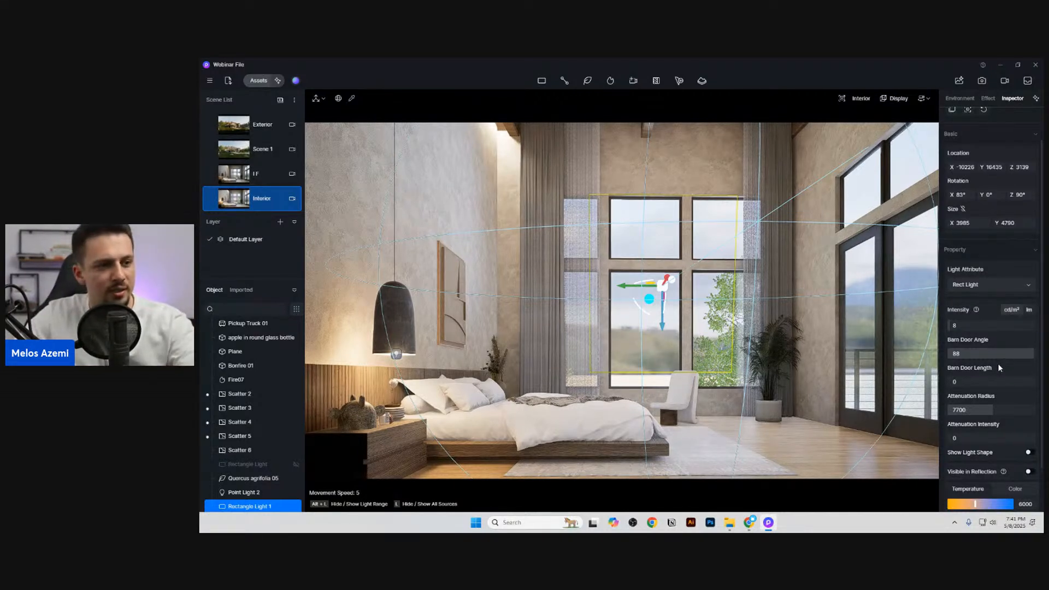
pyautogui.click(997, 326)
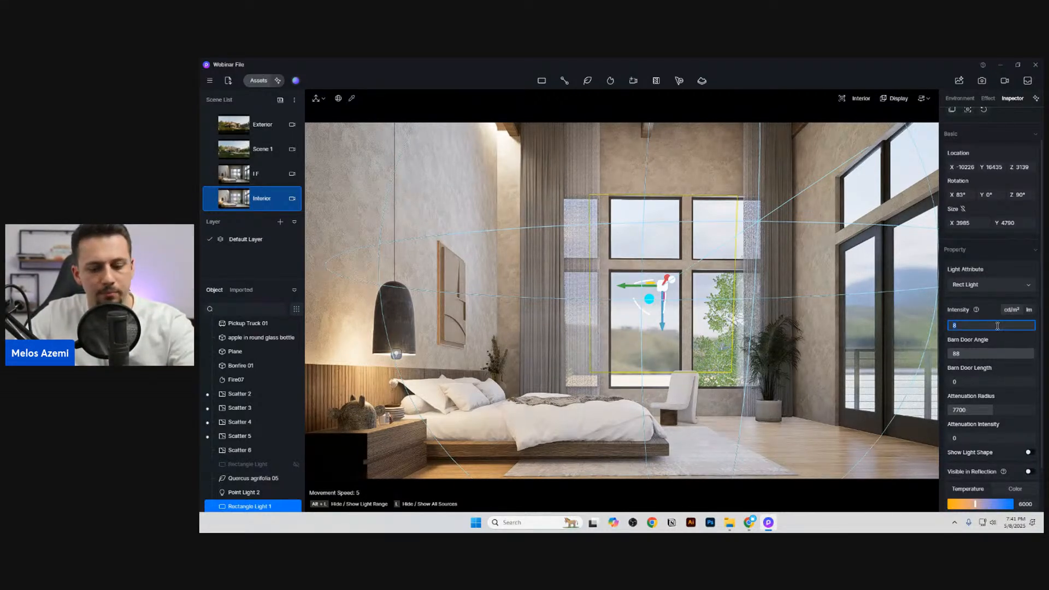
pyautogui.write('15')
pyautogui.press('Return')
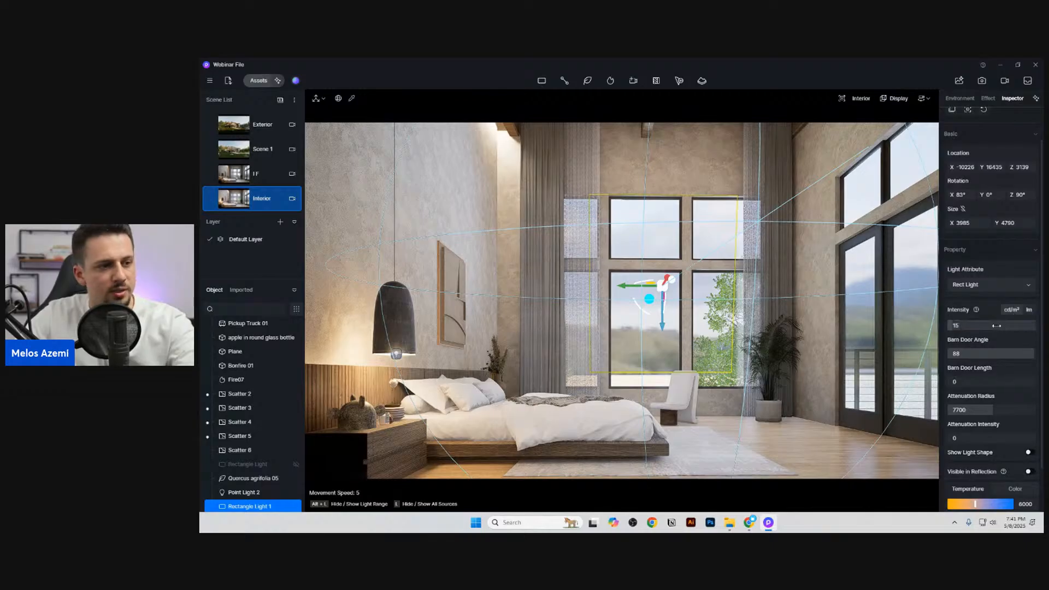
# Step: Raise the rect light's attenuation radius to 11900 and its intensity to 30
pyautogui.moveTo(1000, 410); pyautogui.dragTo(1023, 413)
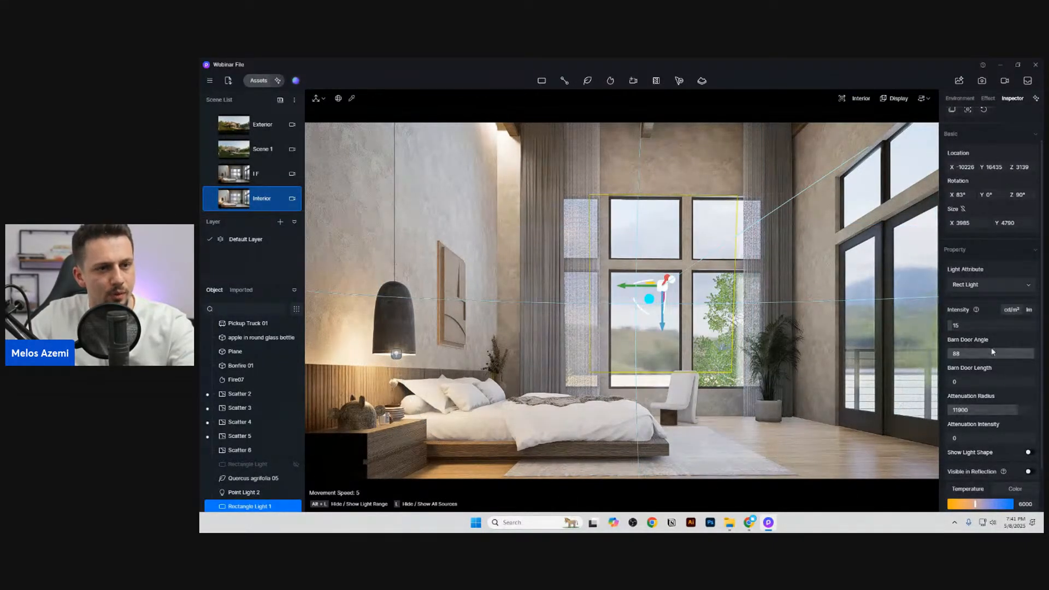
pyautogui.moveTo(975, 328); pyautogui.dragTo(981, 329)
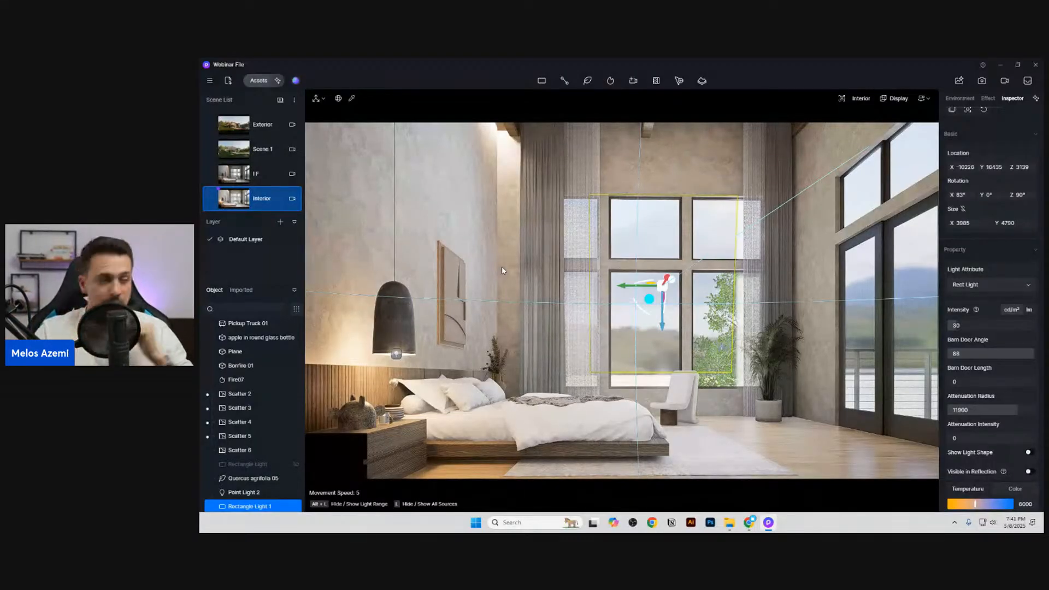
# Step: Set the intensity of the point light in the bedside pendant lamp to 0.6
pyautogui.click(396, 356)
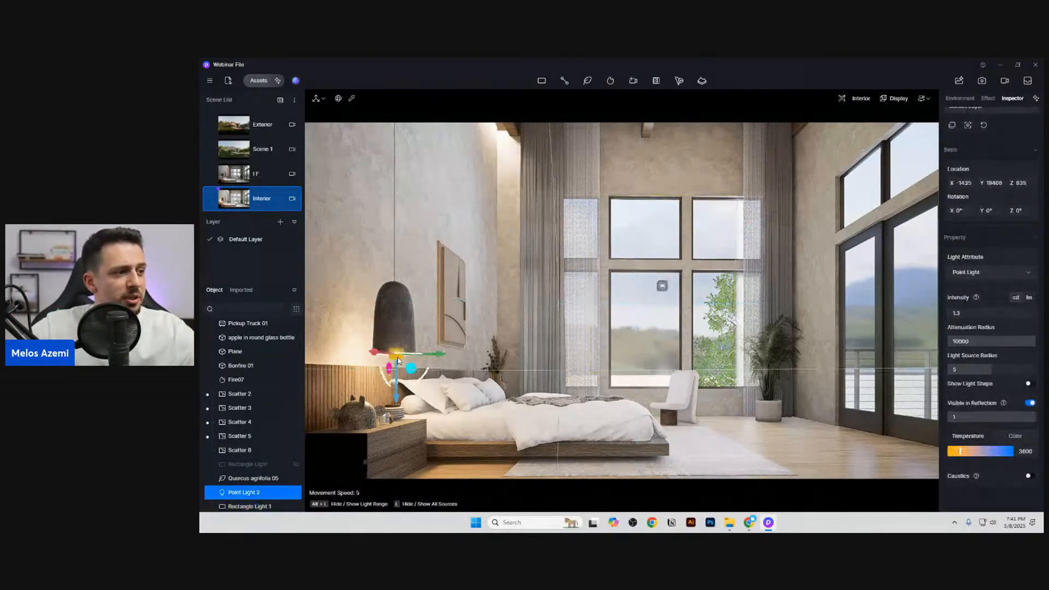
pyautogui.click(969, 311)
pyautogui.write('.')
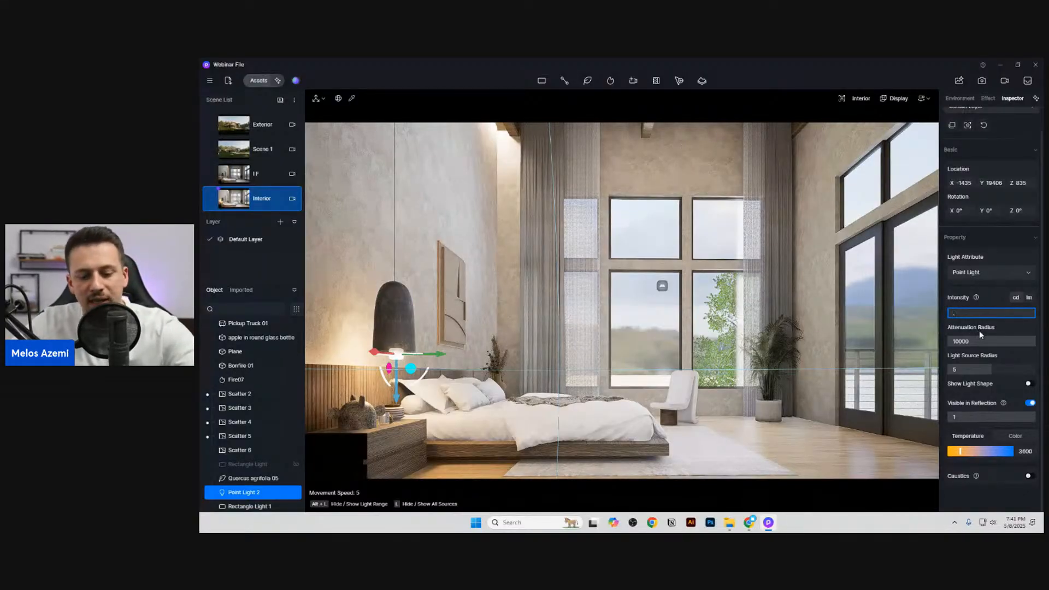
pyautogui.write('6')
pyautogui.press('Return')
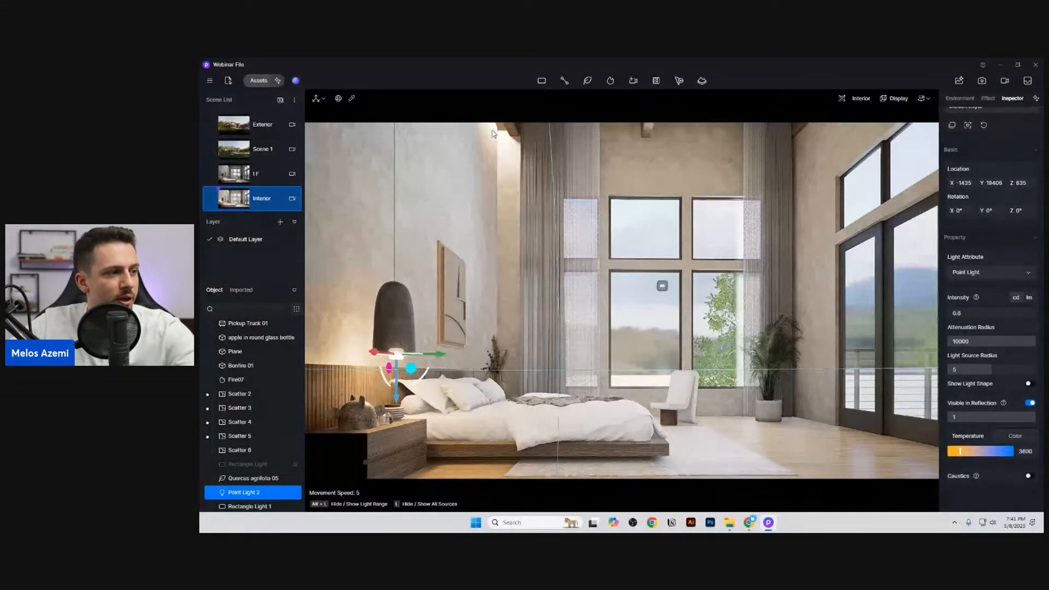
# Step: Filter the object list to lights, set the strip light's intensity to 15 and update the Interior scene
pyautogui.click(502, 135)
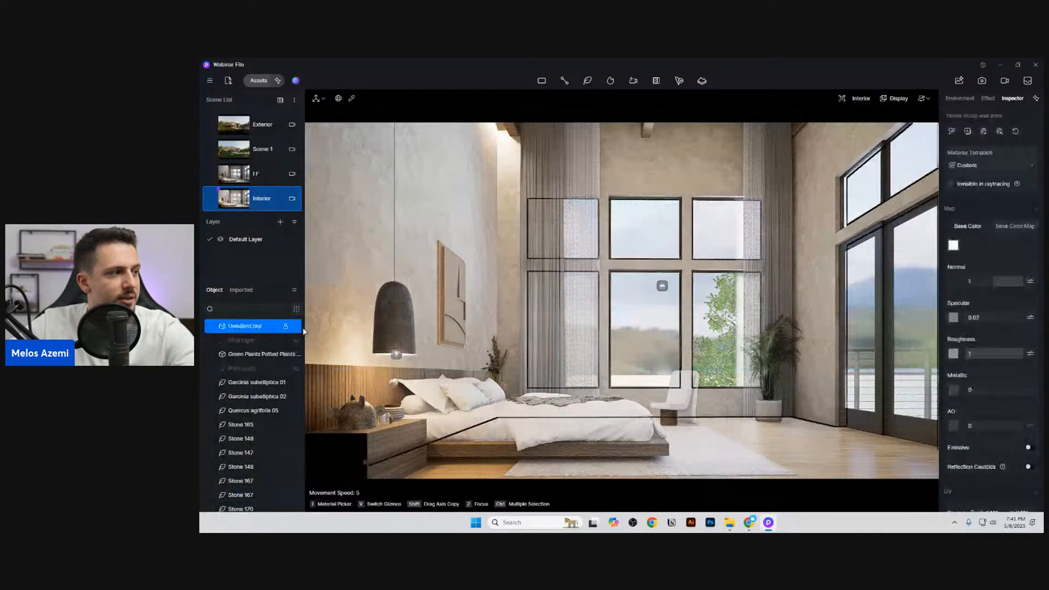
pyautogui.click(296, 308)
pyautogui.click(331, 325)
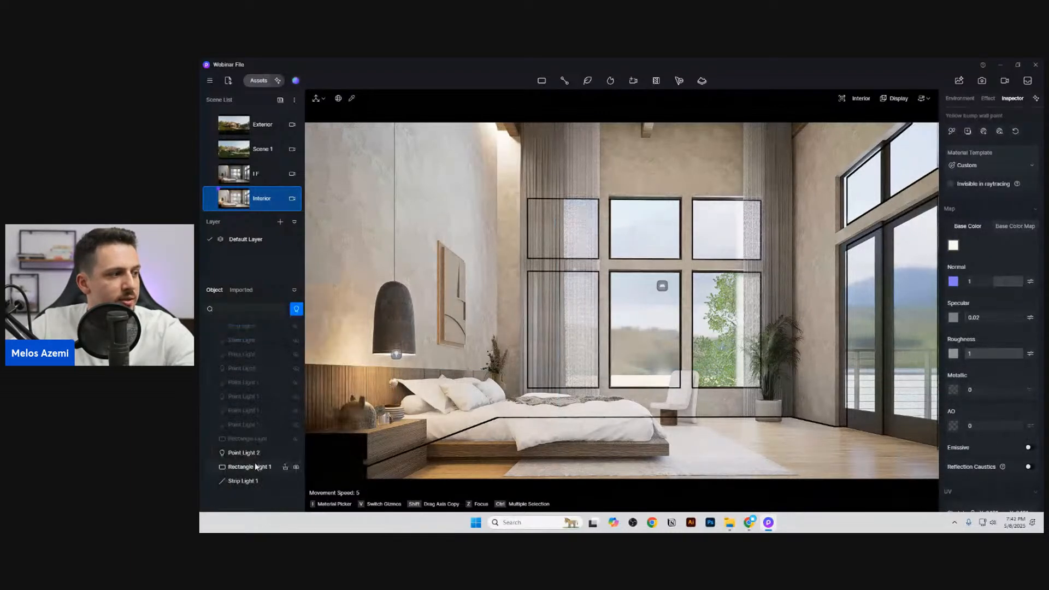
pyautogui.click(255, 479)
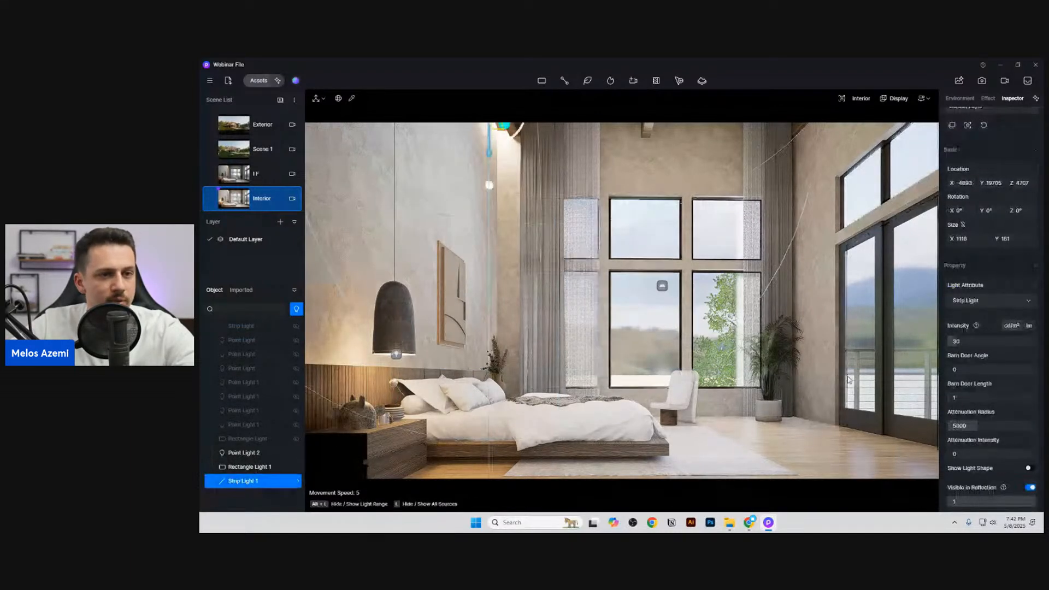
pyautogui.click(965, 339)
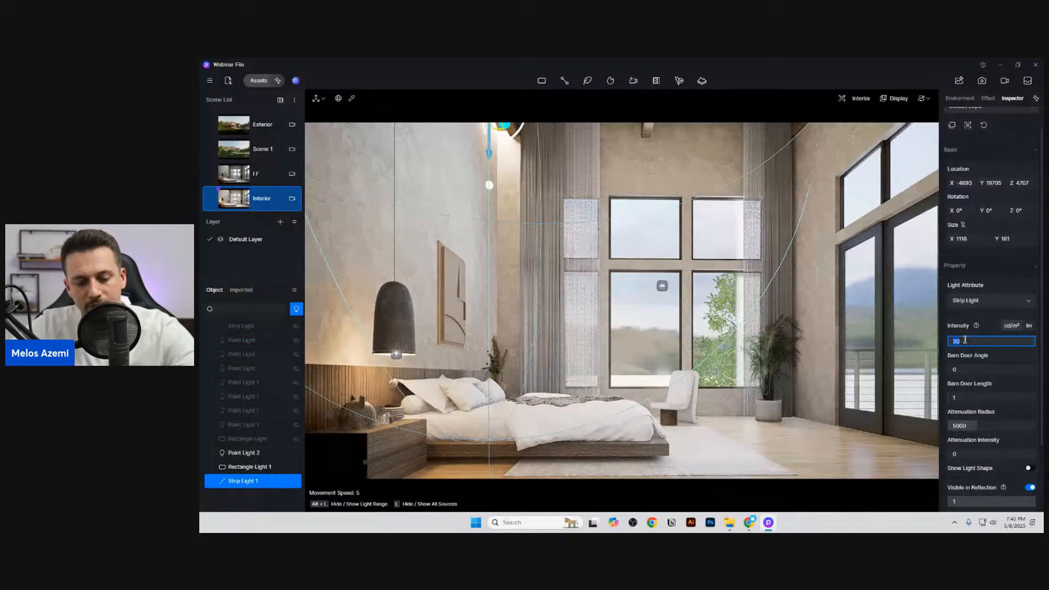
pyautogui.write('15')
pyautogui.press('Return')
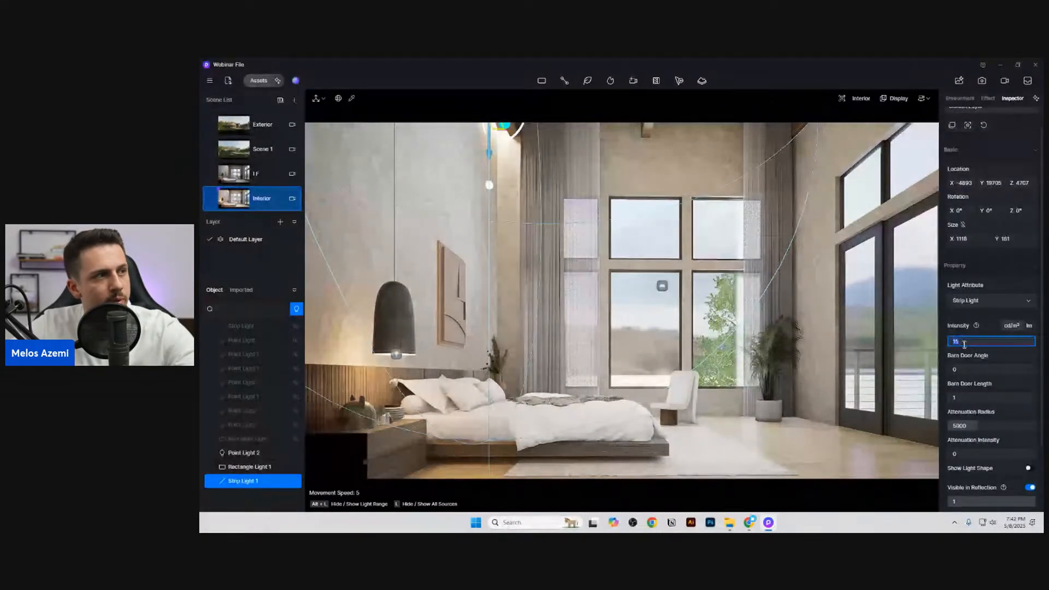
pyautogui.click(211, 199)
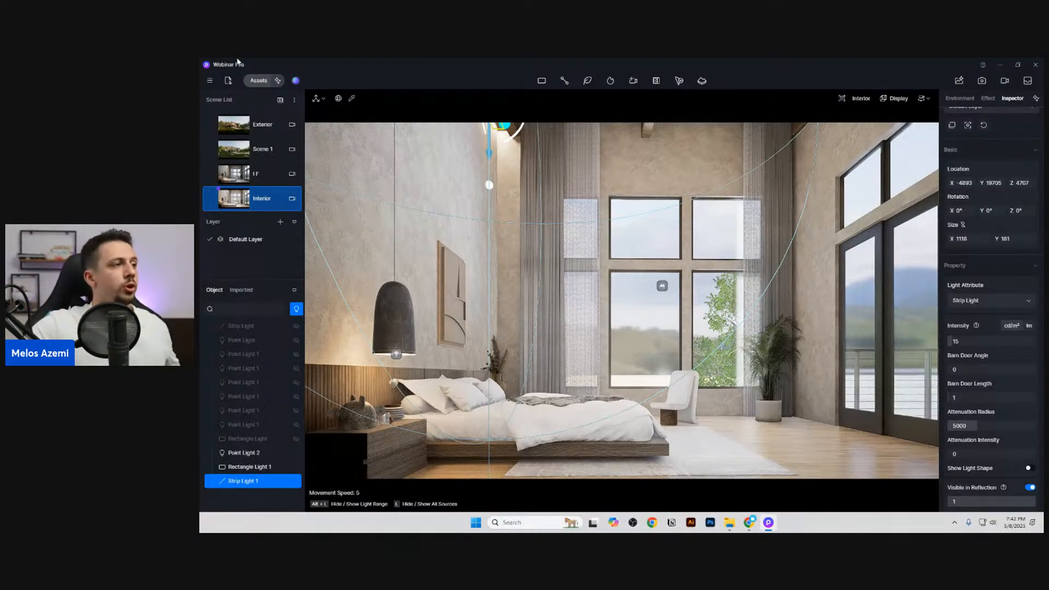
# Step: Search the model library for "plane" and place the Plane model on the floor beside the glass doors
pyautogui.click(258, 81)
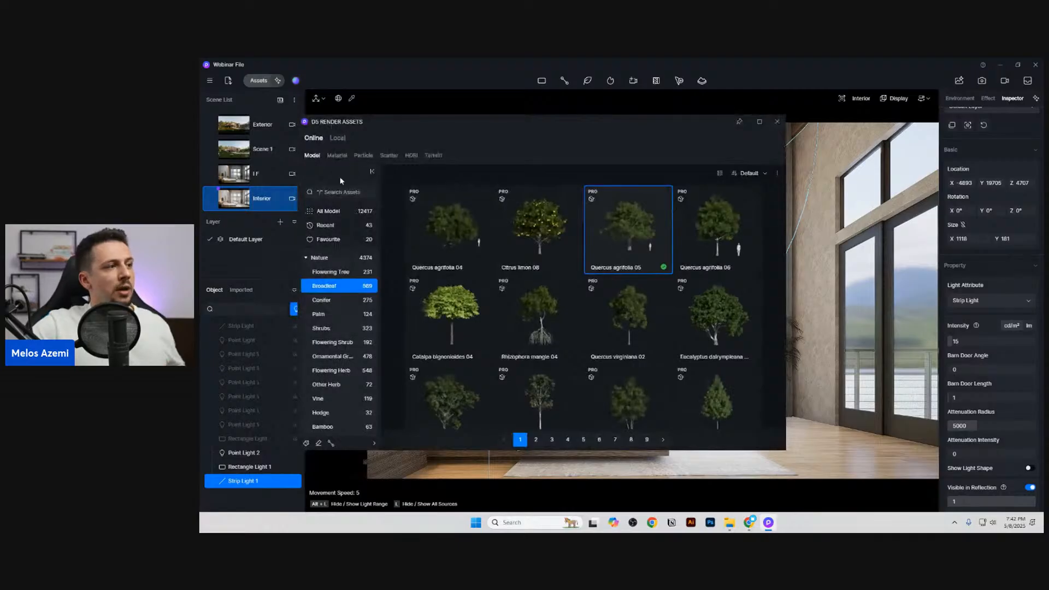
pyautogui.click(342, 191)
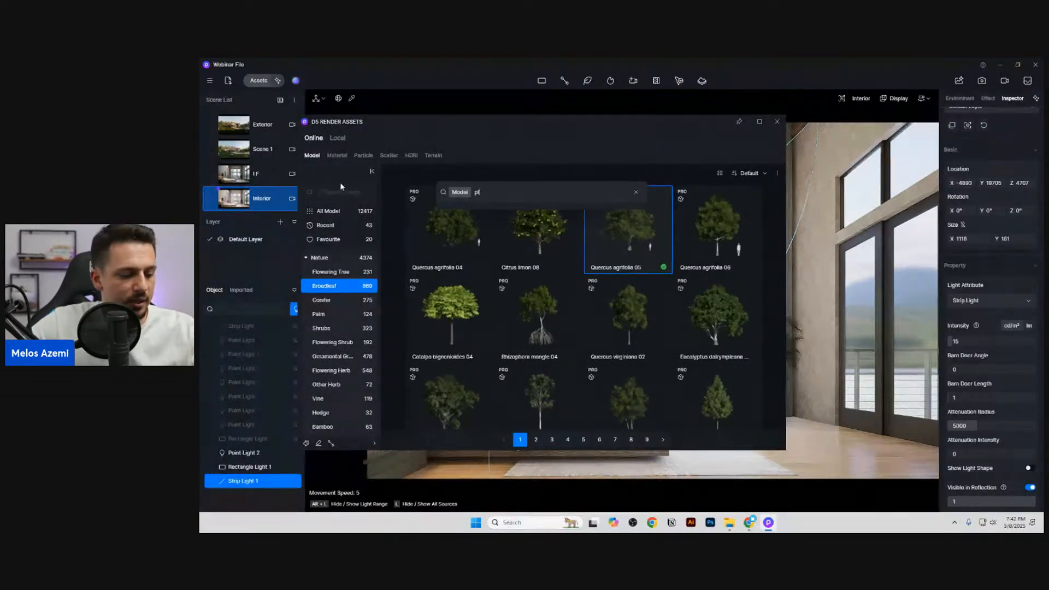
pyautogui.write('plane')
pyautogui.press('Return')
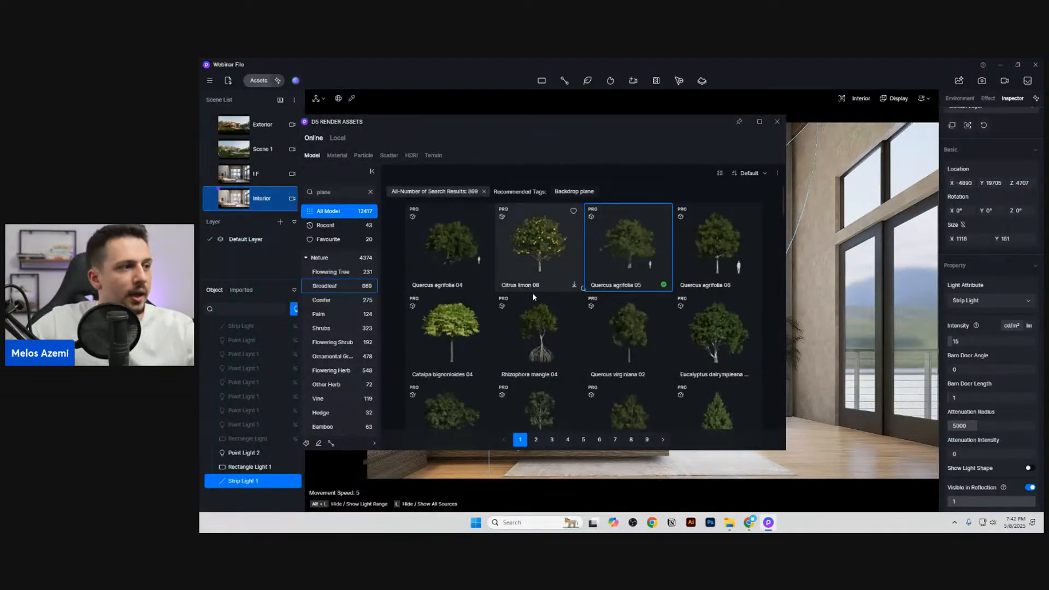
pyautogui.click(622, 258)
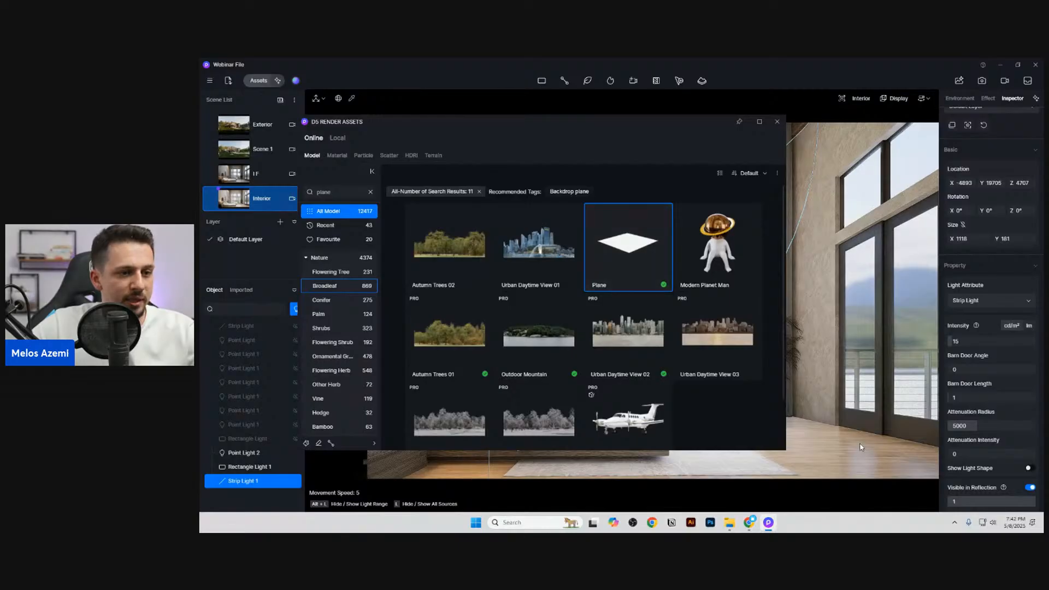
pyautogui.click(806, 432)
pyautogui.click(777, 124)
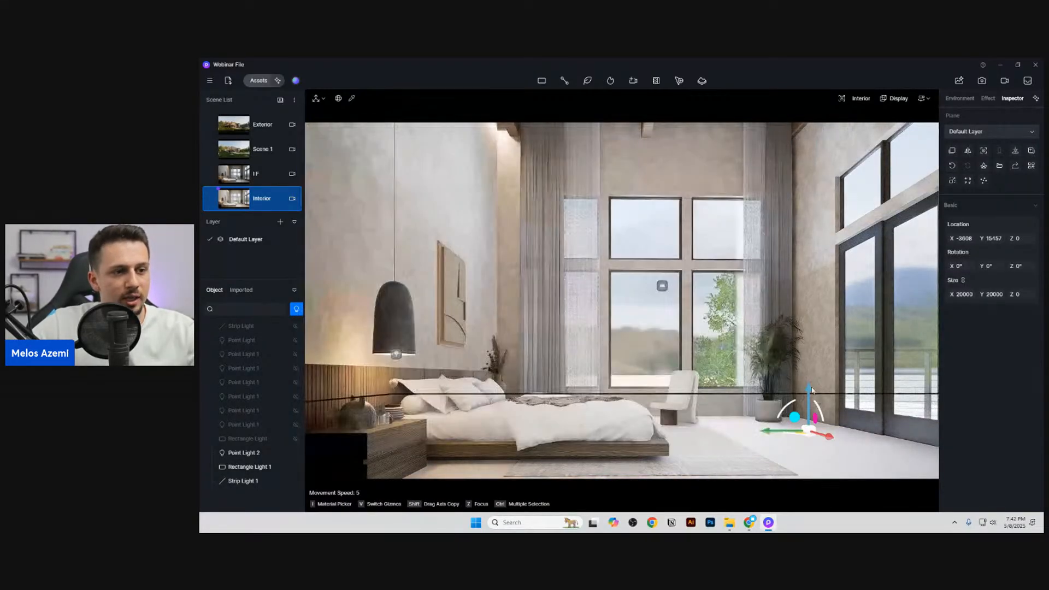
# Step: Lower the plane to Z -287, enlarge it to 67250 in X and Y, and inspect it from outside the house
pyautogui.moveTo(810, 390); pyautogui.dragTo(811, 422)
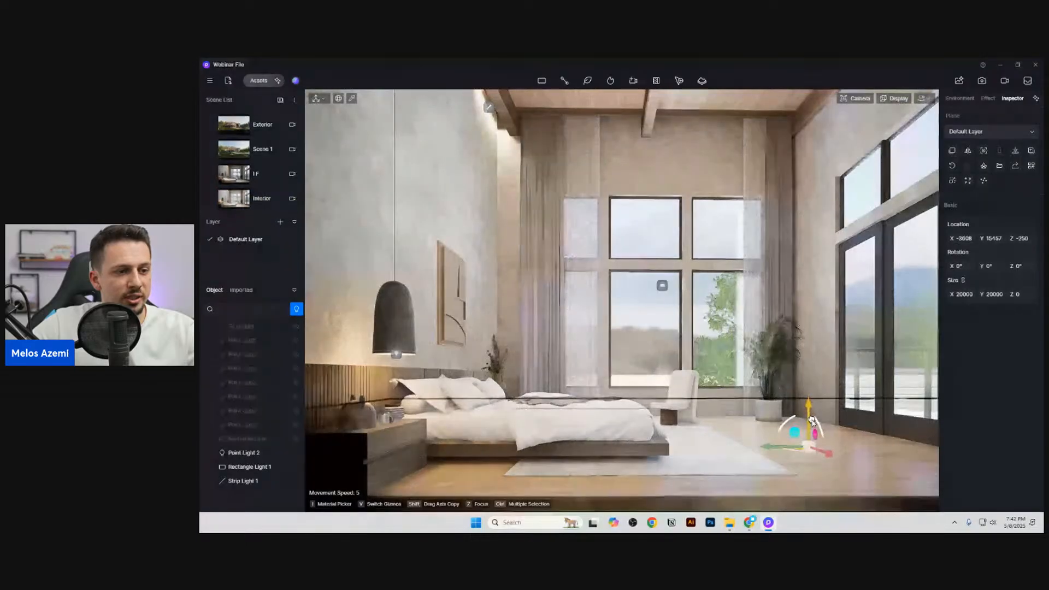
pyautogui.moveTo(964, 294); pyautogui.dragTo(1047, 295)
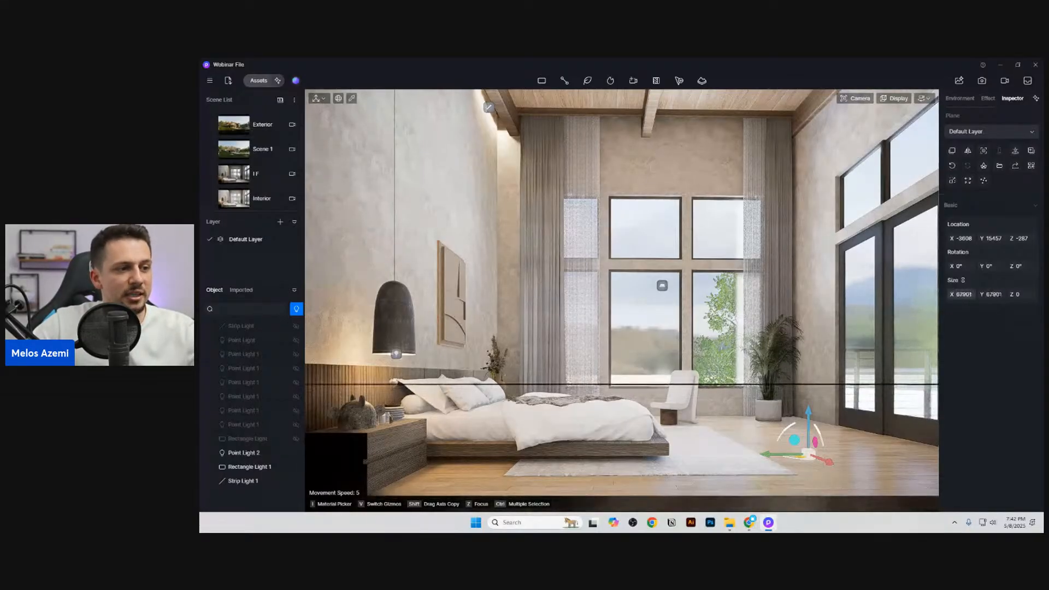
pyautogui.click(263, 199)
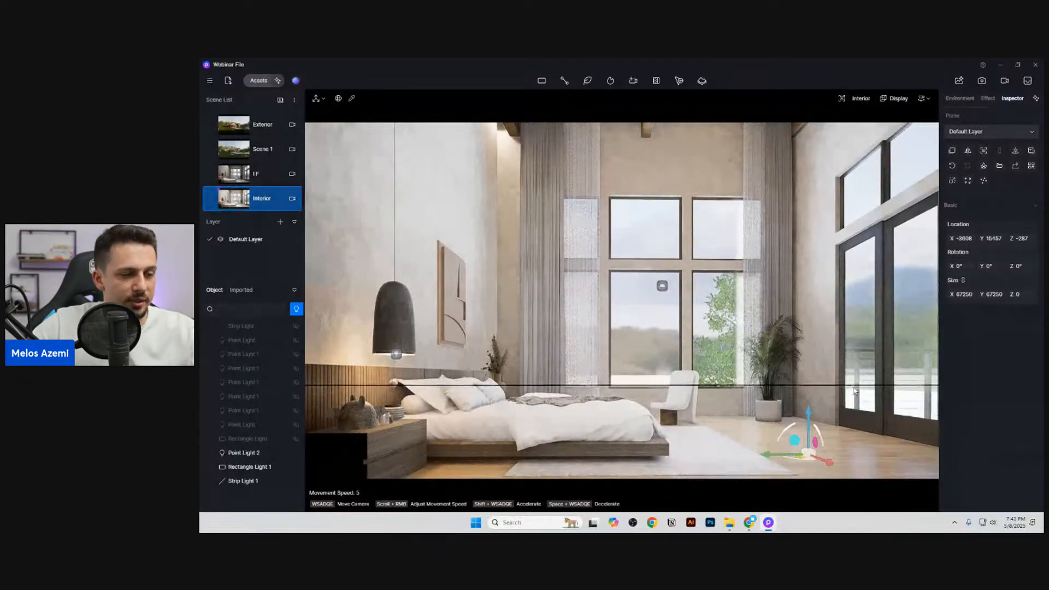
pyautogui.press('s')
pyautogui.moveTo(856, 335); pyautogui.dragTo(664, 307, button='right')
pyautogui.press('w')
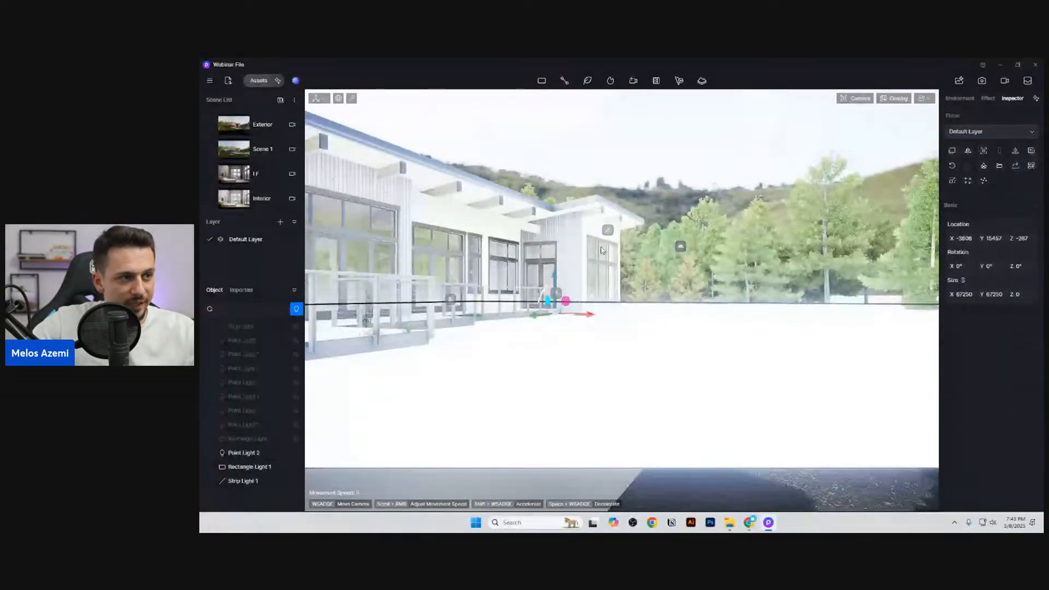
# Step: Return to the Interior scene view and set the HDRI background brightness to 0.170
pyautogui.click(260, 205)
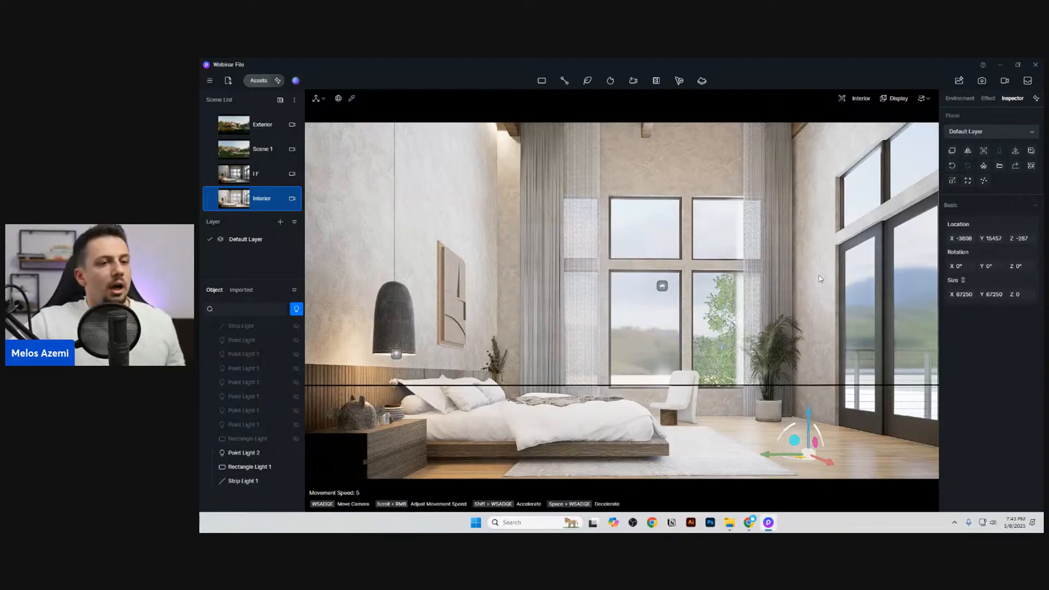
pyautogui.click(959, 99)
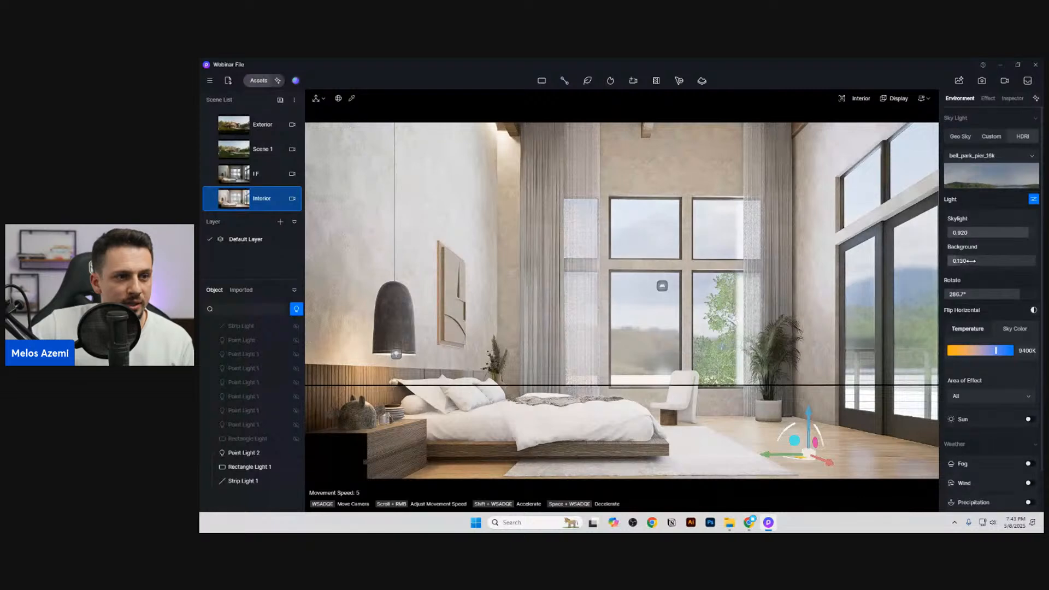
pyautogui.moveTo(970, 261); pyautogui.dragTo(975, 261)
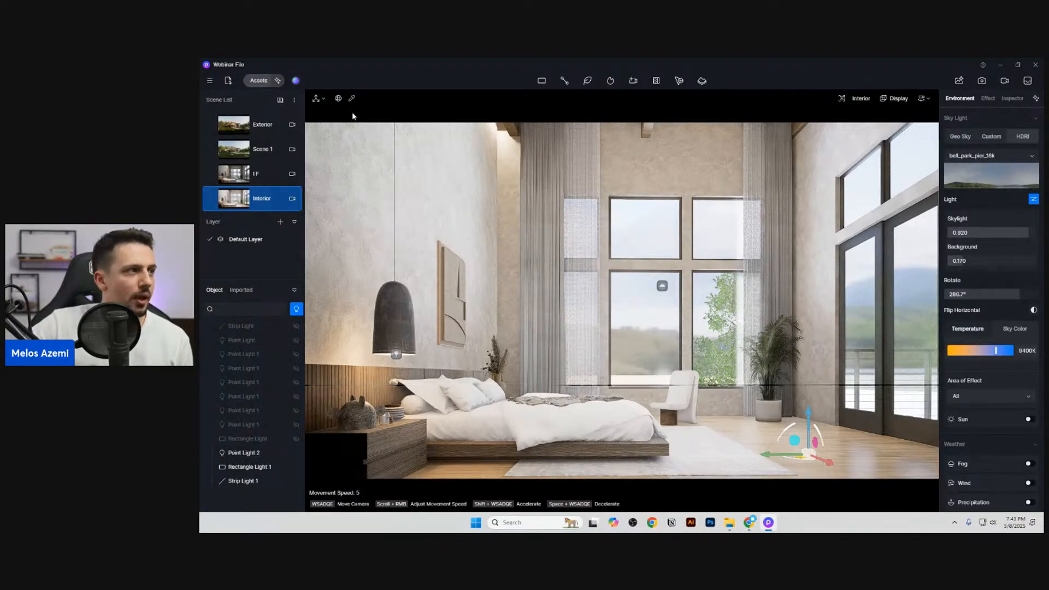
# Step: Set the window glass material's opacity to 0.37 and refraction to 1.31, and update the Interior scene
pyautogui.click(815, 381)
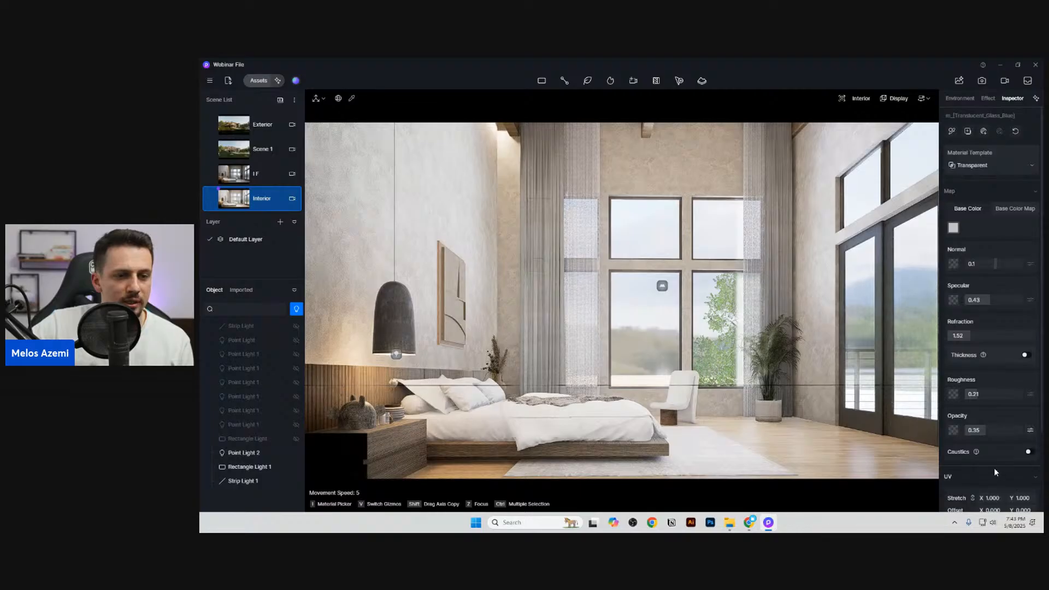
pyautogui.scroll(-1, 987, 448)
pyautogui.moveTo(983, 403)
pyautogui.mouseDown()
pyautogui.moveTo(975, 406)
pyautogui.moveTo(998, 408)
pyautogui.moveTo(989, 411)
pyautogui.mouseUp()
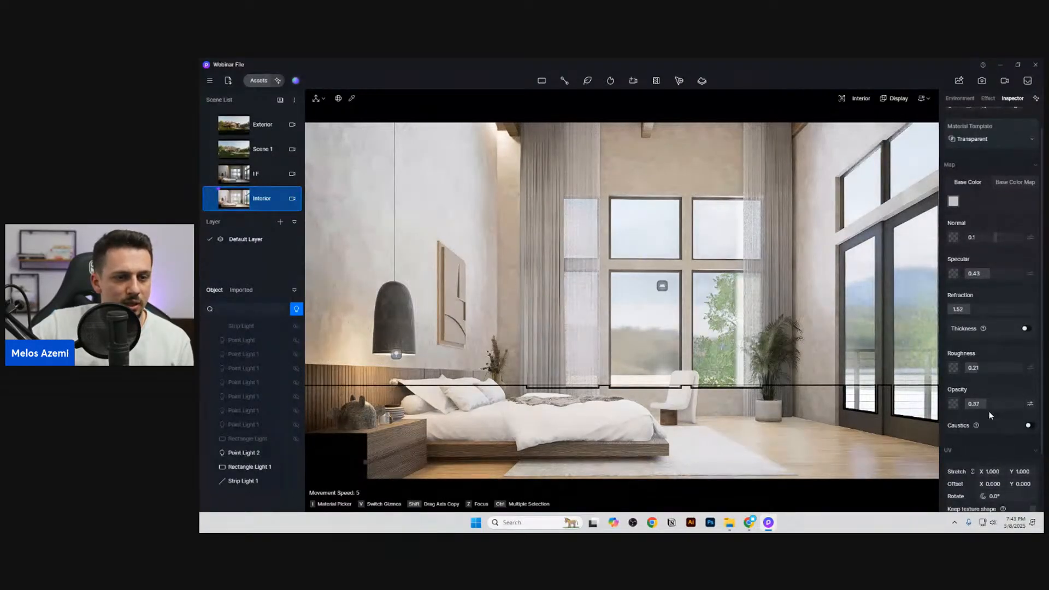
pyautogui.moveTo(959, 309)
pyautogui.mouseDown()
pyautogui.moveTo(942, 313)
pyautogui.moveTo(973, 314)
pyautogui.mouseUp()
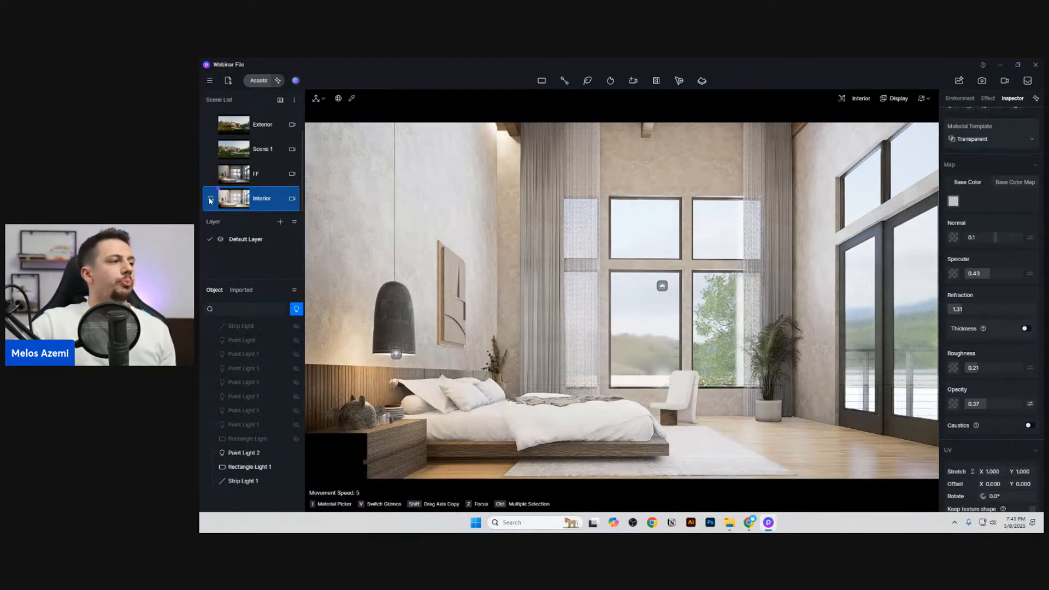
pyautogui.click(251, 204)
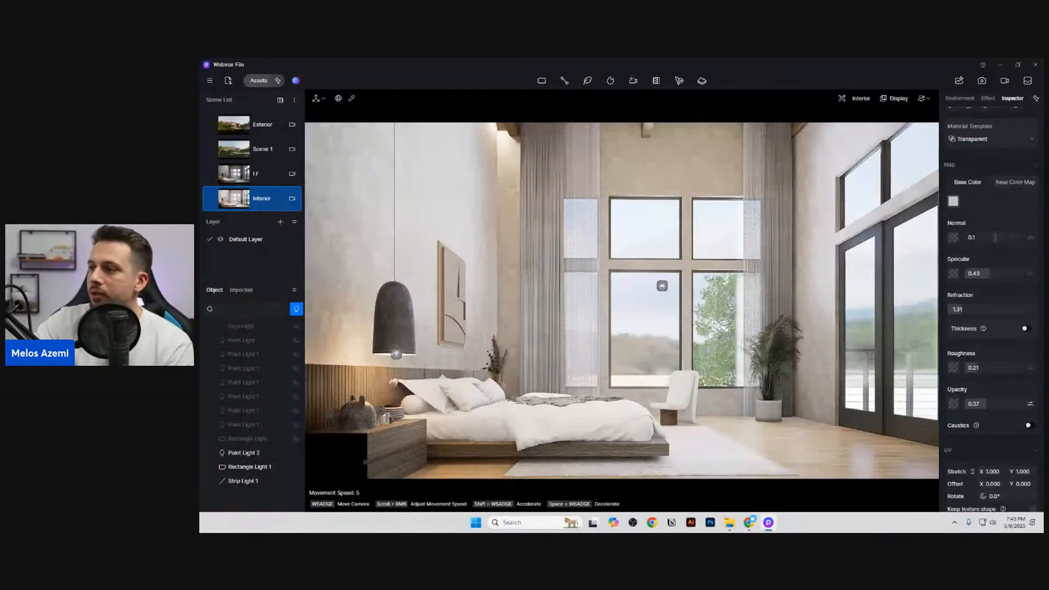
# Step: Set up a still image render with a 16:9 ratio and a custom size of 1920 × 1080
pyautogui.click(981, 80)
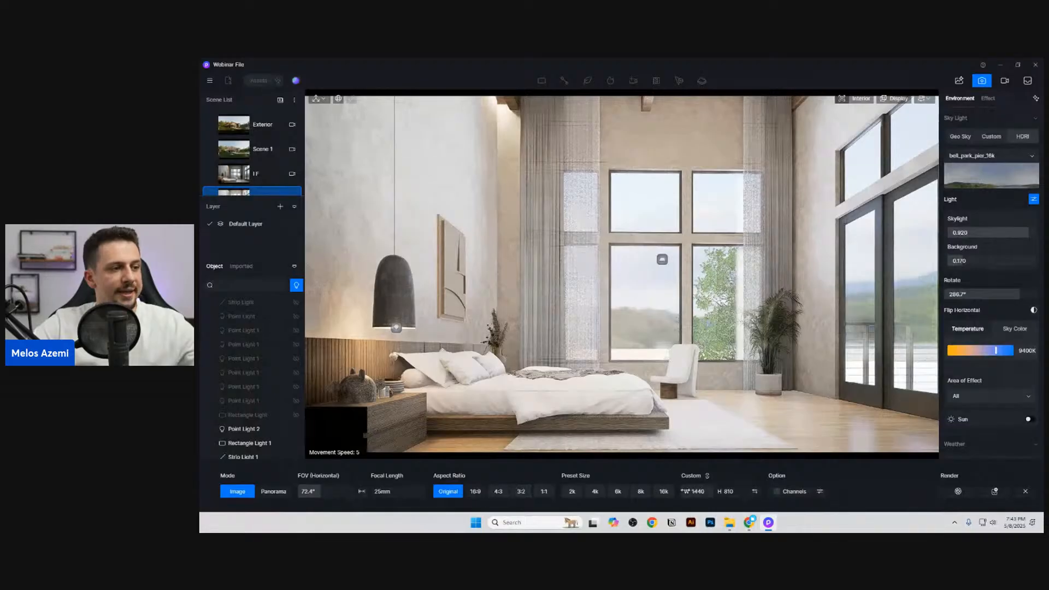
pyautogui.click(474, 491)
pyautogui.click(693, 491)
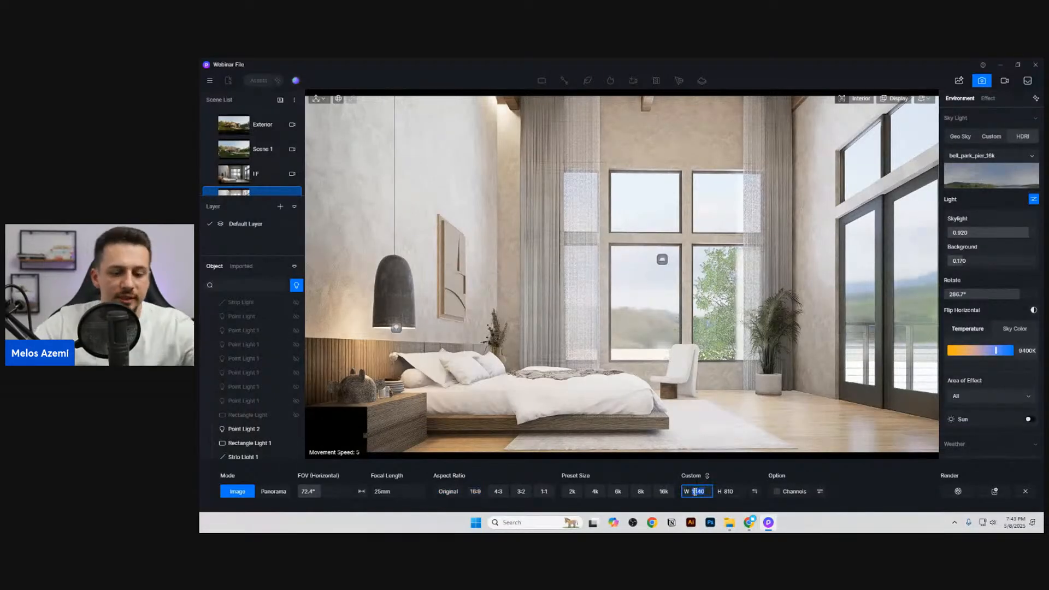
pyautogui.write('1920')
pyautogui.press('Return')
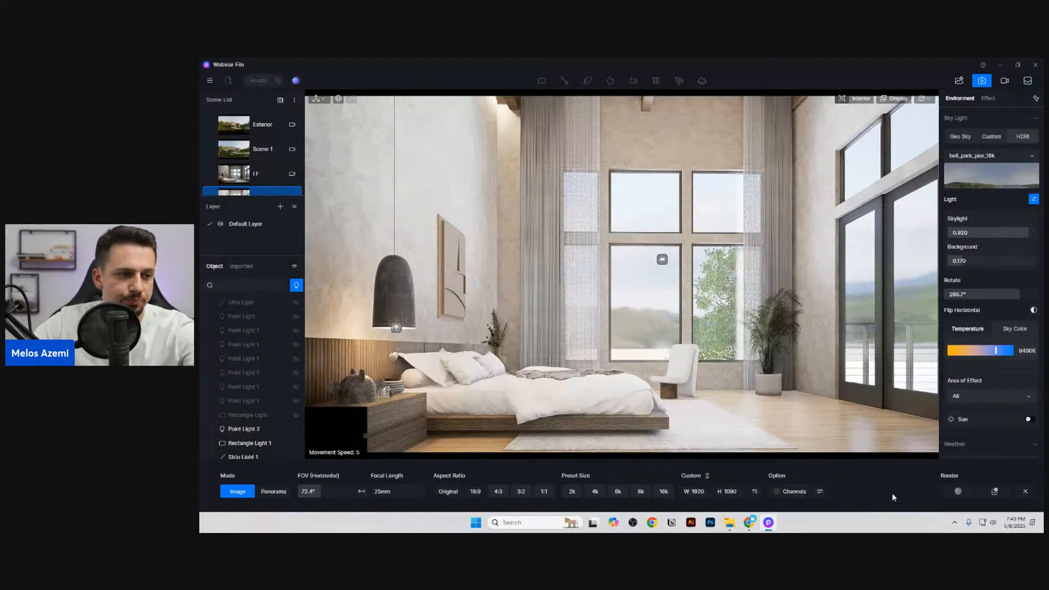
# Step: Enable the AI Post Channel for the output and render the interior image
pyautogui.click(819, 491)
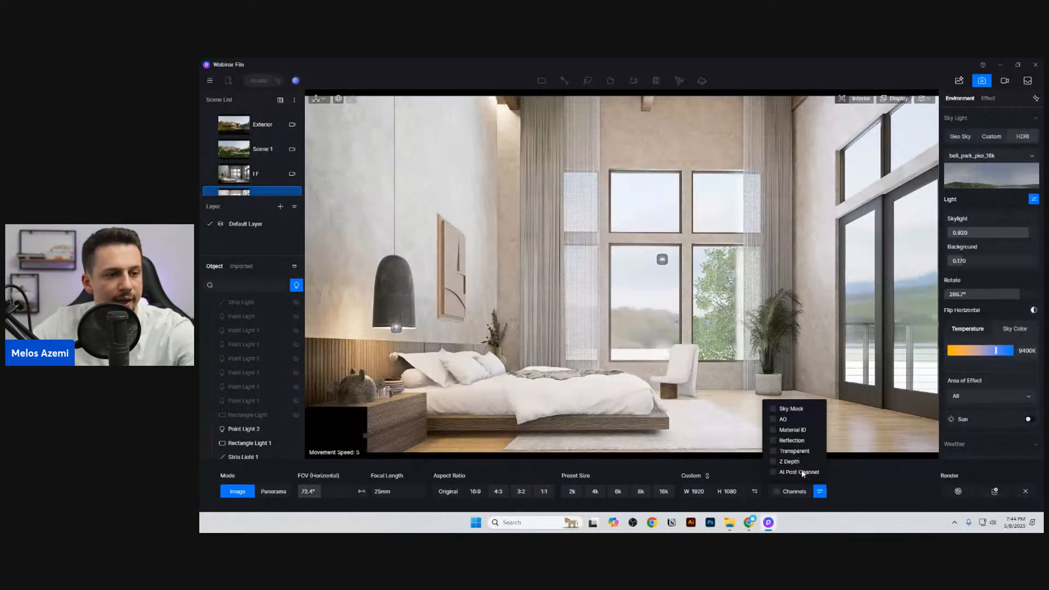
pyautogui.click(772, 472)
pyautogui.click(873, 490)
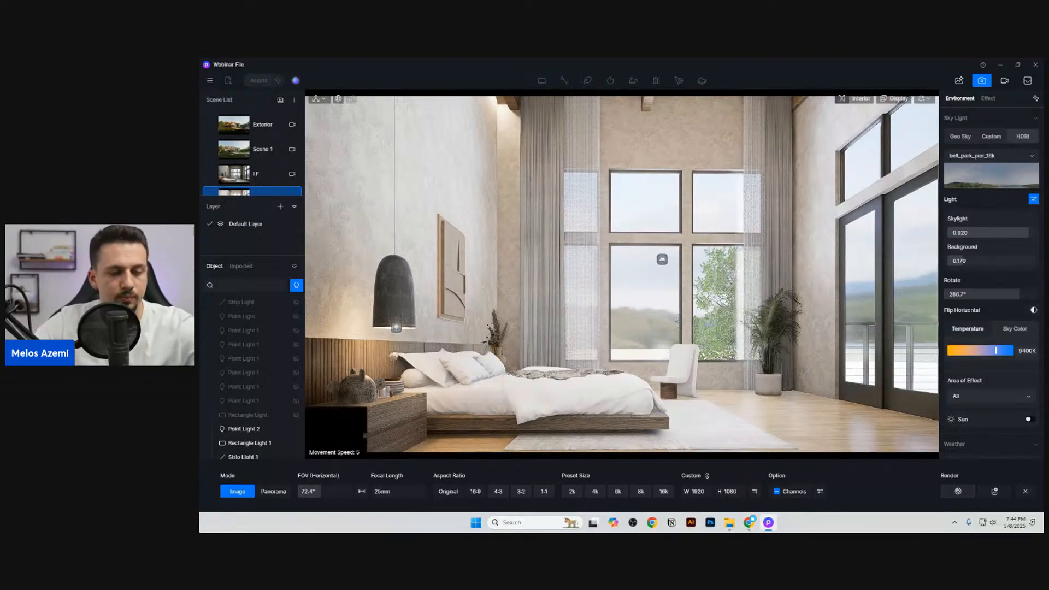
pyautogui.click(958, 491)
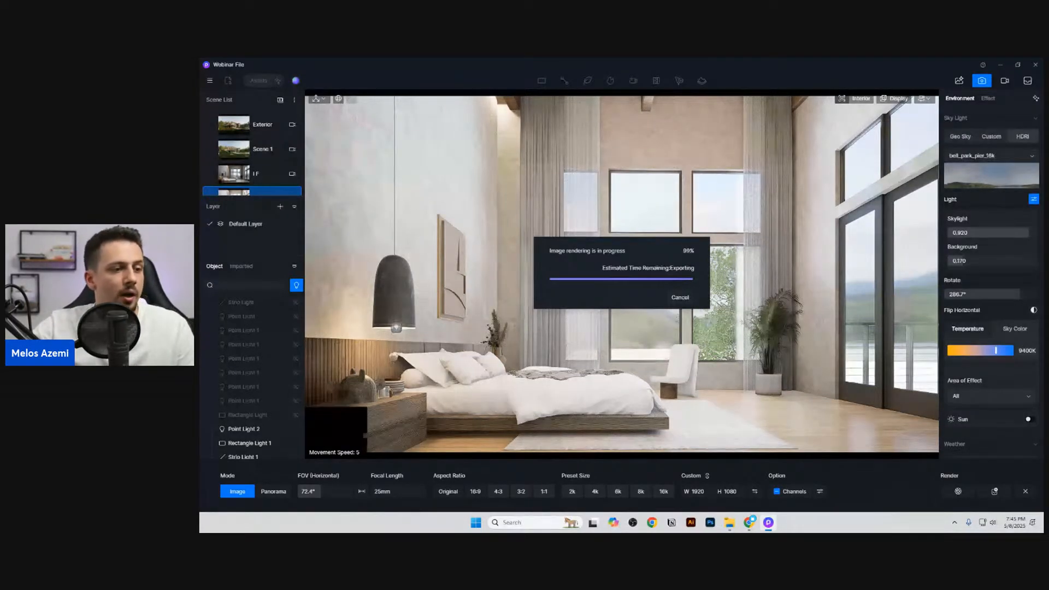
# Step: Open the rendered interior image in AI Post-Processing and run the AI Enhancer on it with an enhancement weight of 1
pyautogui.click(580, 298)
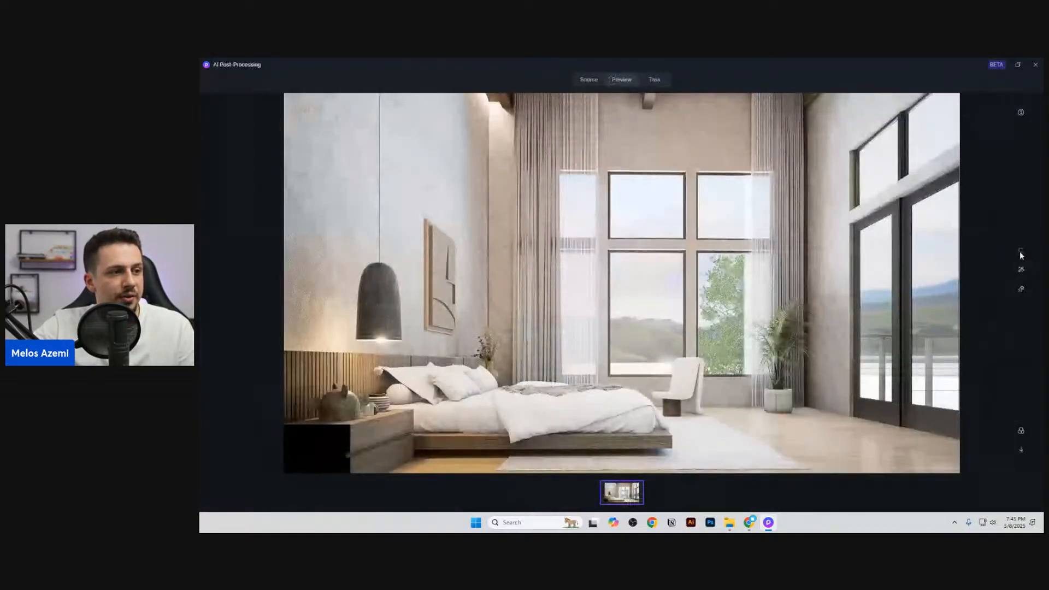
pyautogui.click(1021, 250)
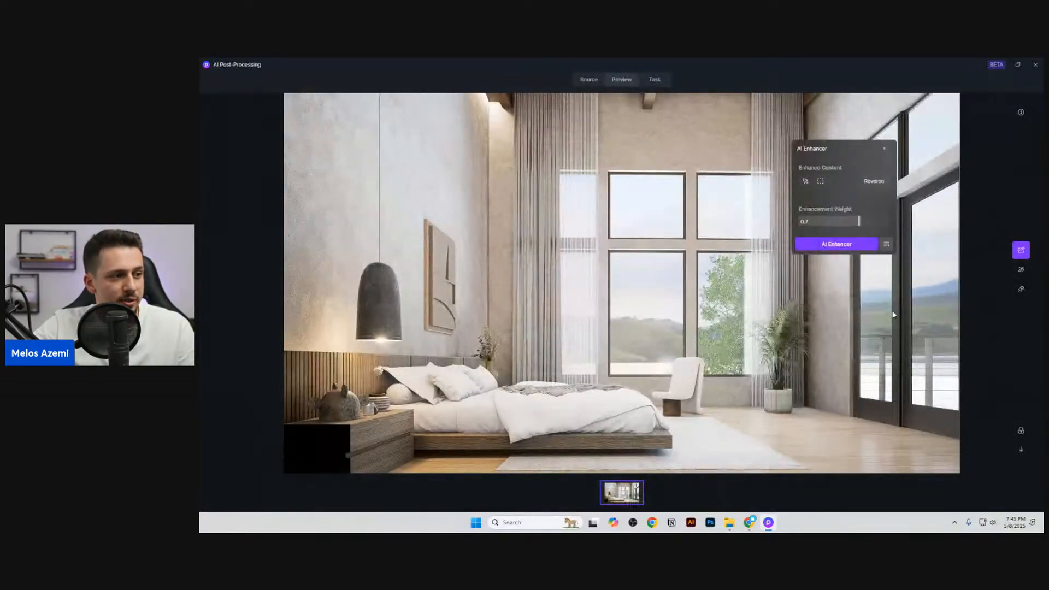
pyautogui.scroll(3, 406, 393)
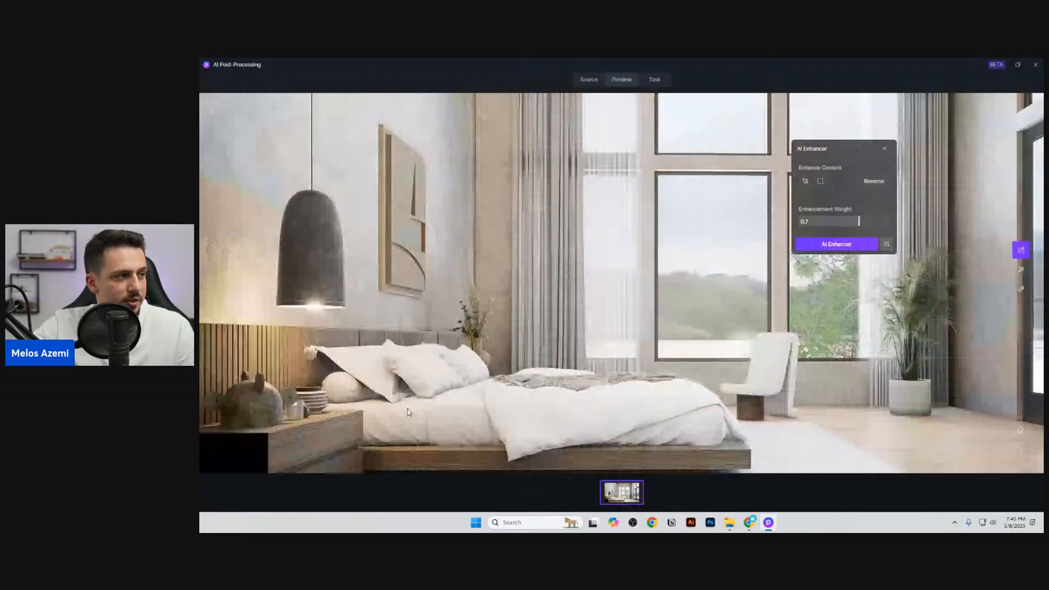
pyautogui.scroll(2, 415, 406)
pyautogui.scroll(-5, 422, 403)
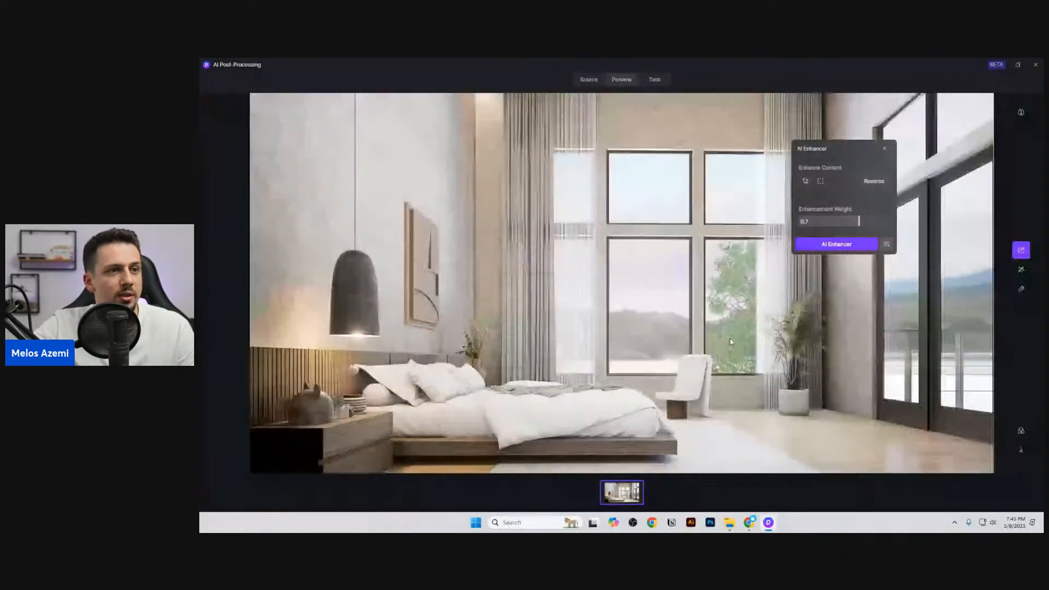
pyautogui.moveTo(858, 221); pyautogui.dragTo(888, 222)
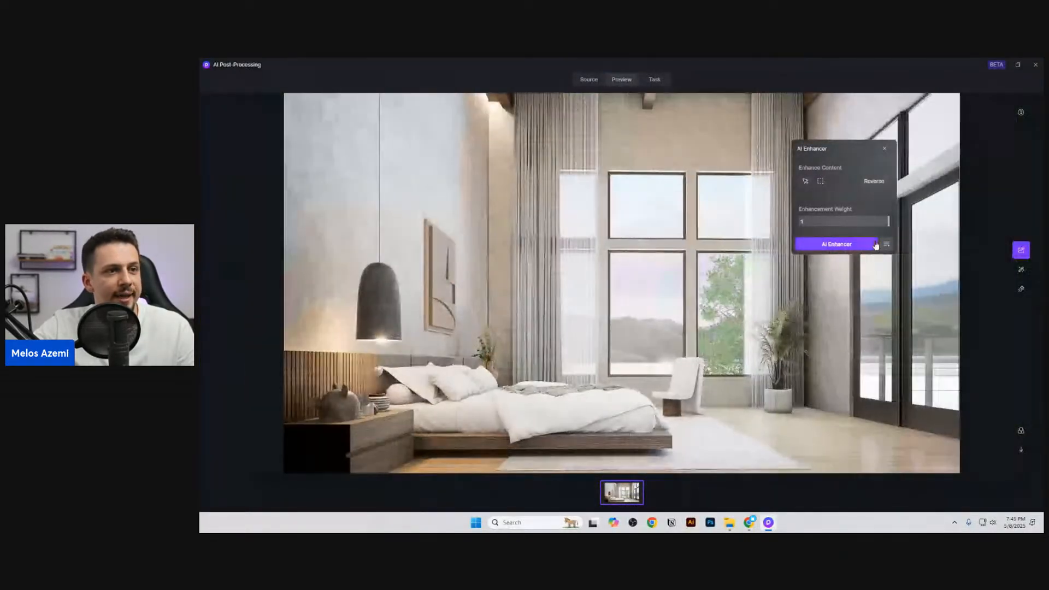
pyautogui.click(863, 244)
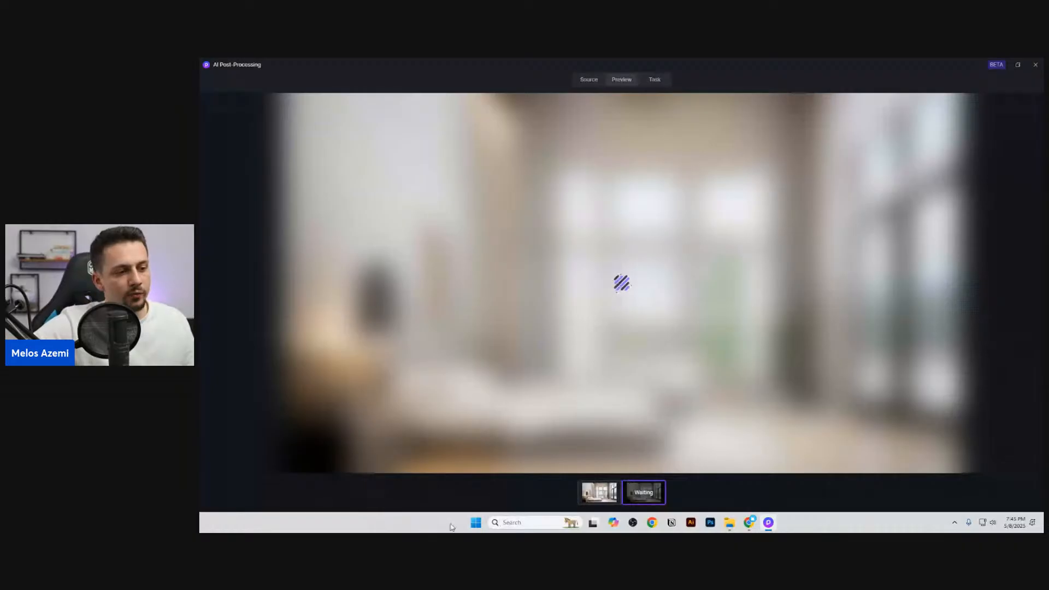
pyautogui.click(606, 489)
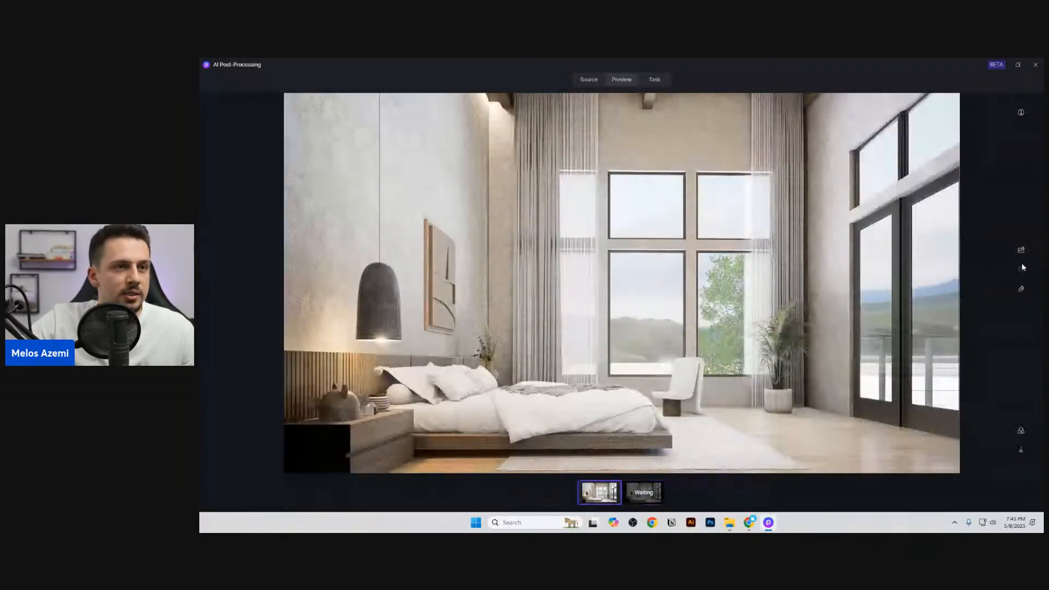
pyautogui.click(1020, 268)
pyautogui.click(930, 142)
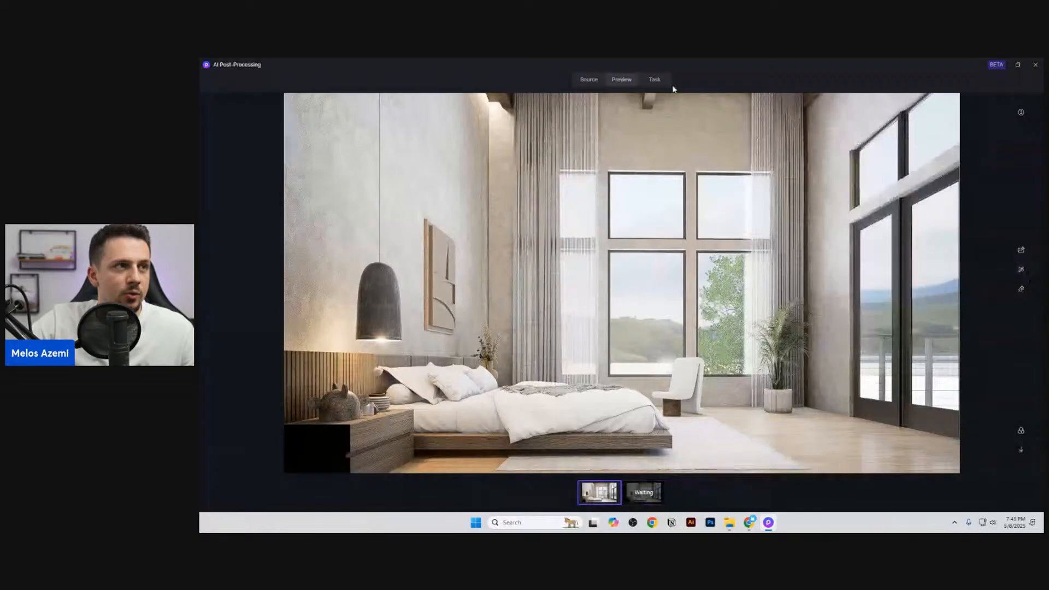
# Step: Review the exterior render's AI style variants one by one and compare the last one with the original
pyautogui.click(655, 79)
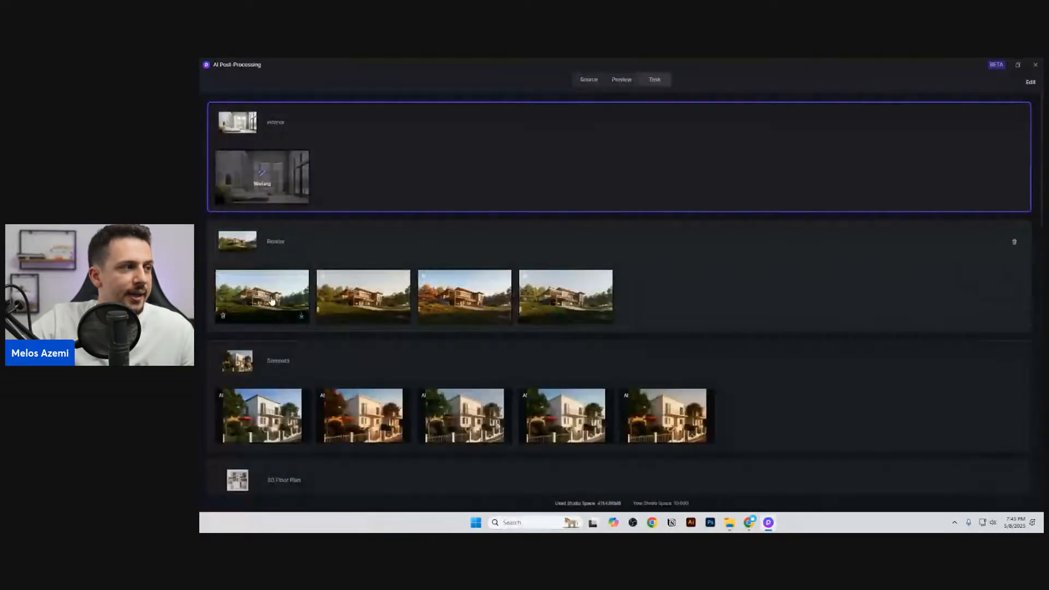
pyautogui.click(274, 252)
pyautogui.click(574, 491)
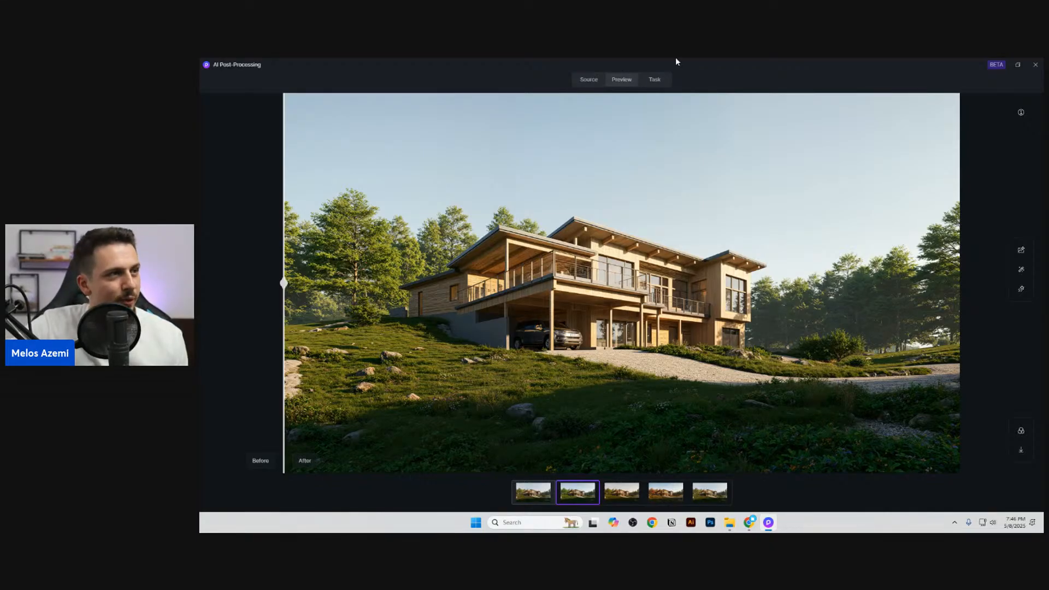
pyautogui.click(588, 79)
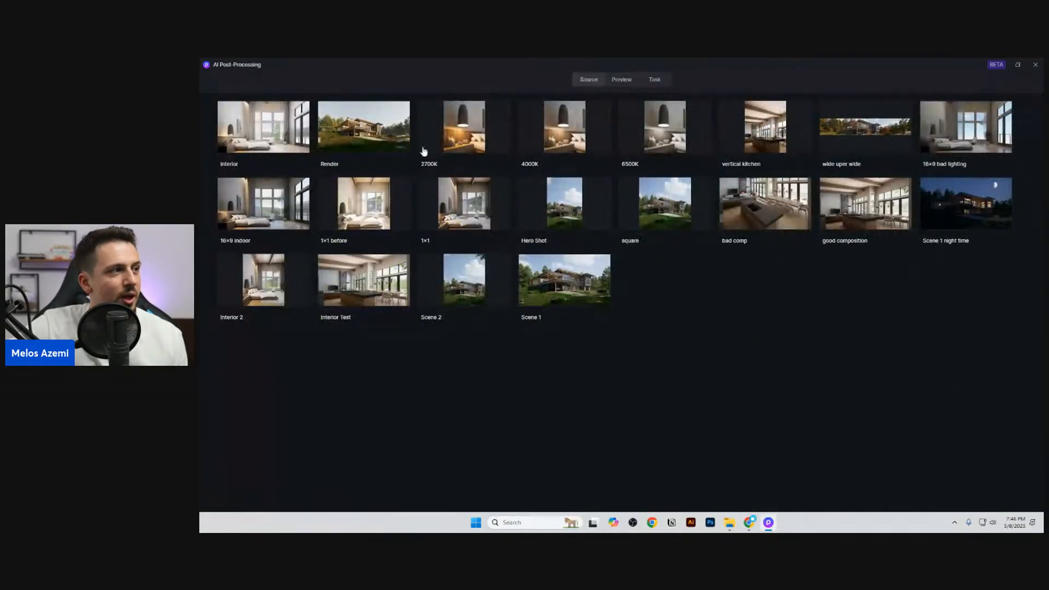
pyautogui.click(355, 129)
pyautogui.click(580, 490)
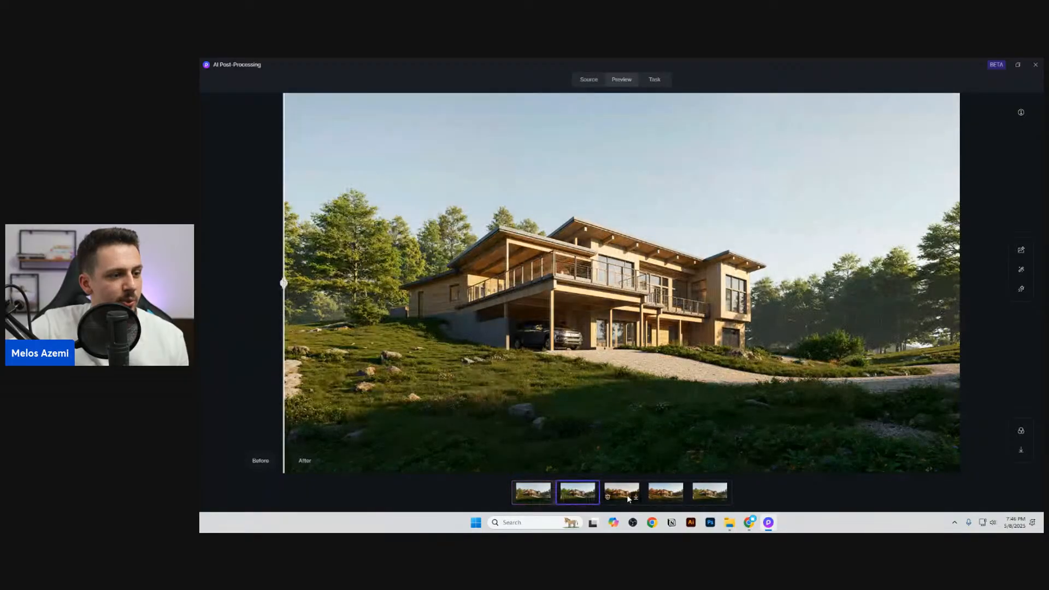
pyautogui.click(625, 492)
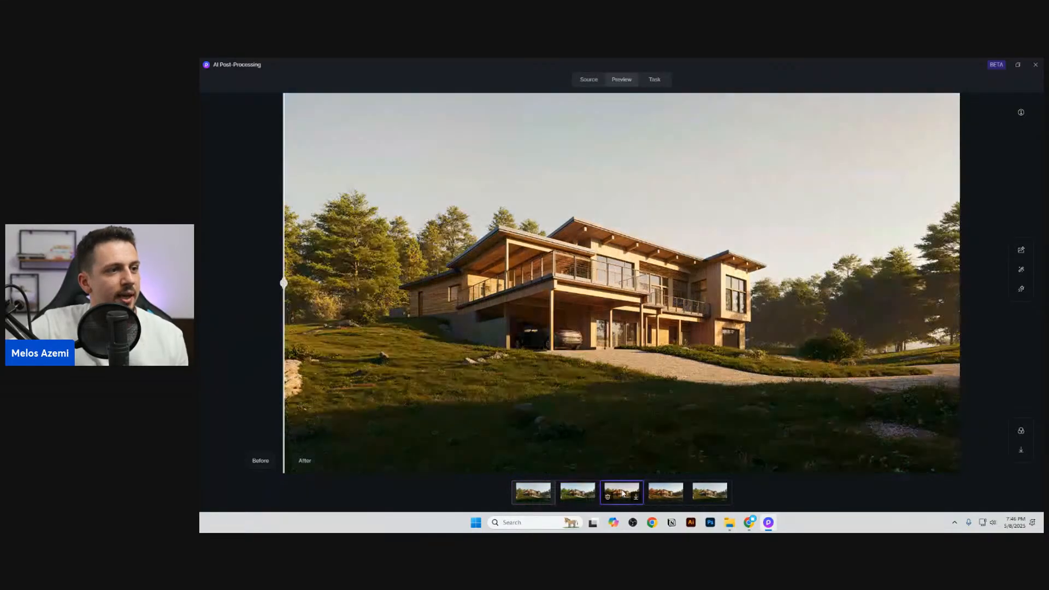
pyautogui.click(665, 490)
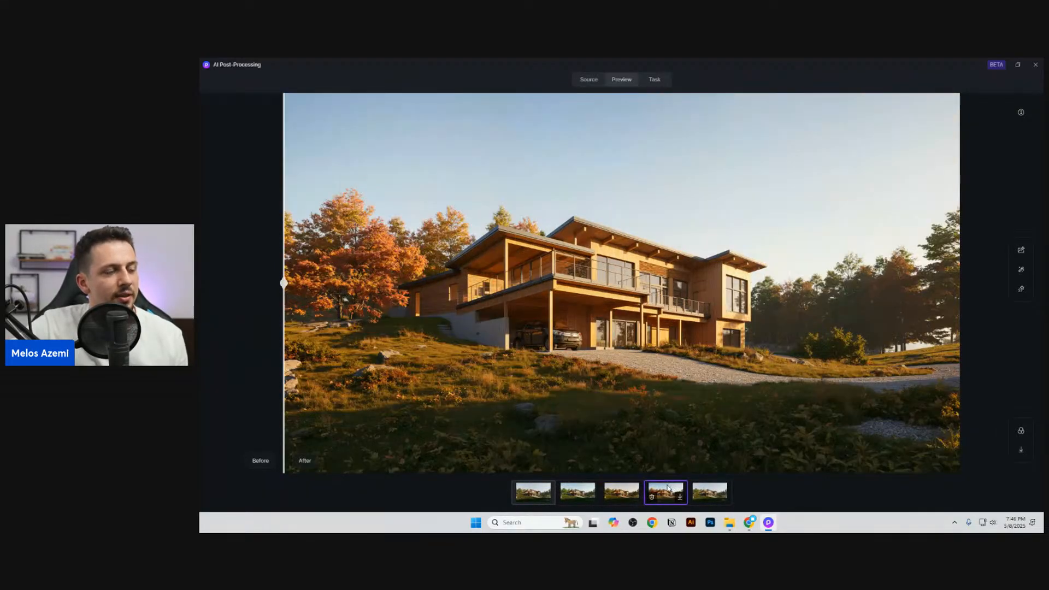
pyautogui.click(709, 491)
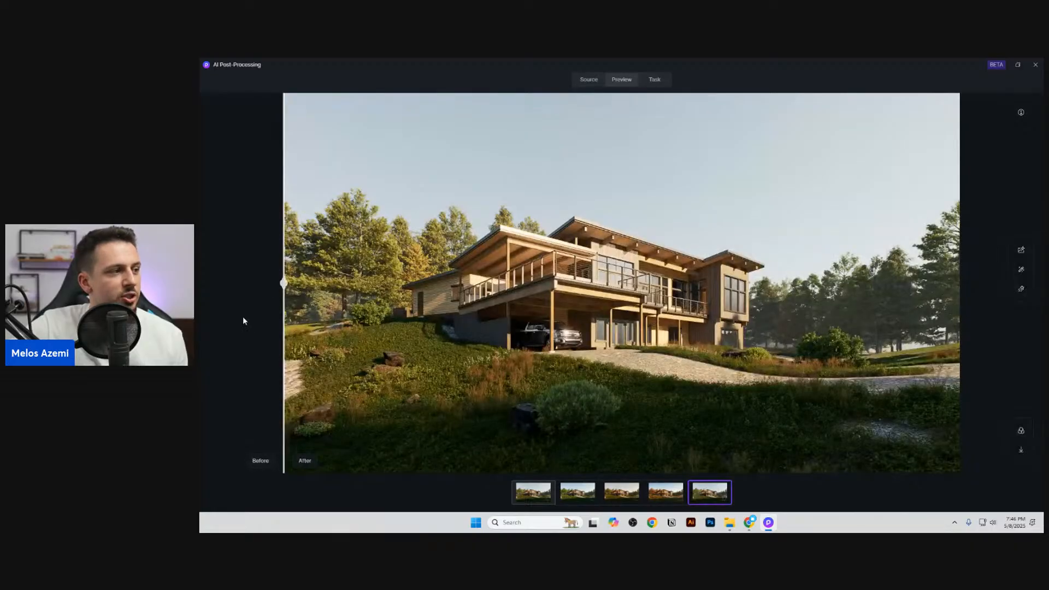
pyautogui.moveTo(285, 283); pyautogui.dragTo(959, 283)
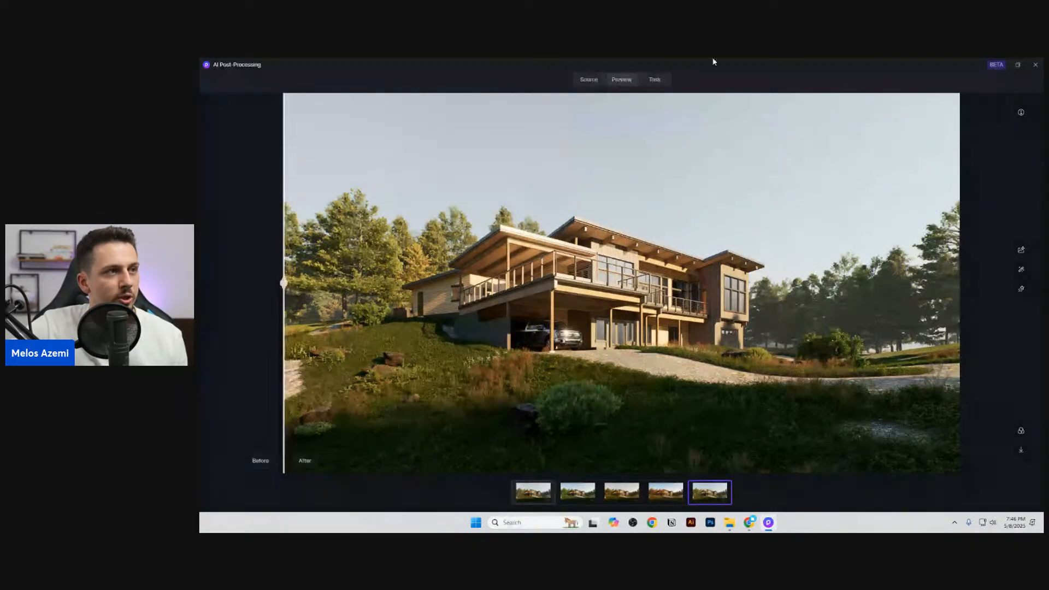
# Step: Apply the realistic Spring AI style transfer to the interior render with style transfer weight 0.4 and structure matching weight 1
pyautogui.click(592, 80)
pyautogui.click(285, 127)
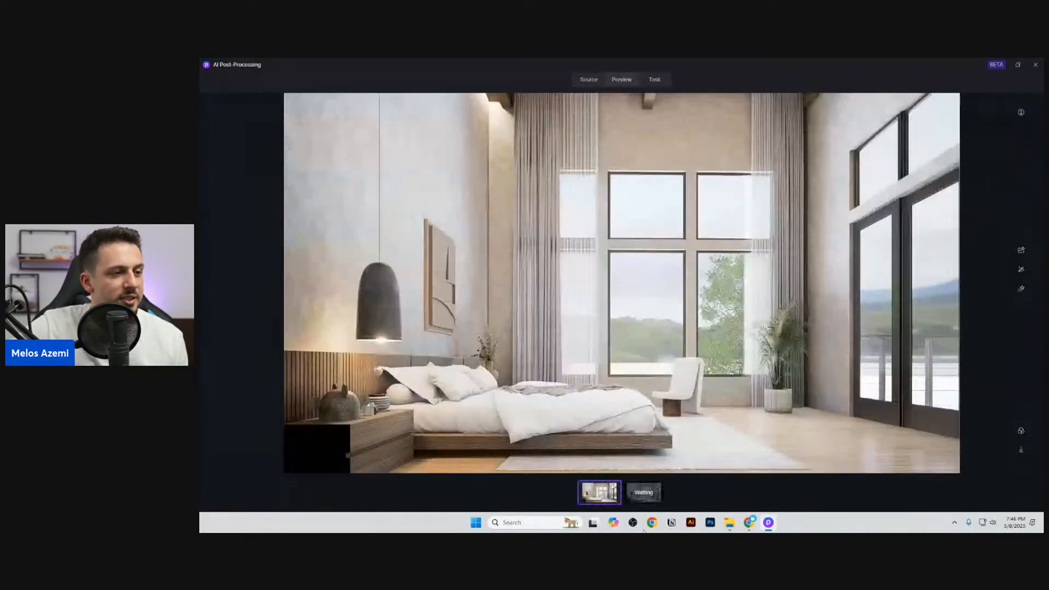
pyautogui.click(1021, 270)
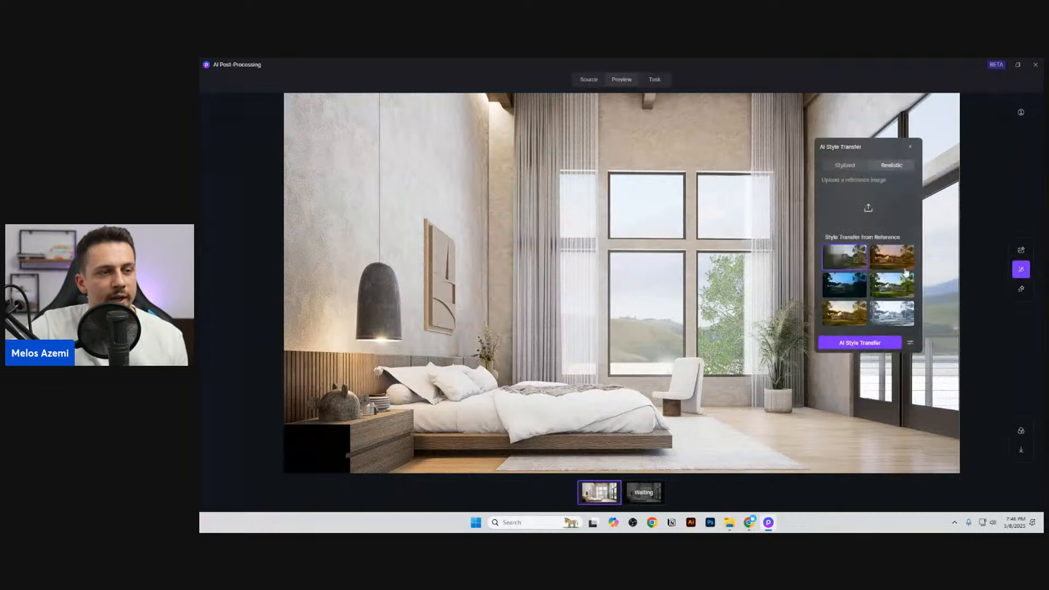
pyautogui.click(871, 290)
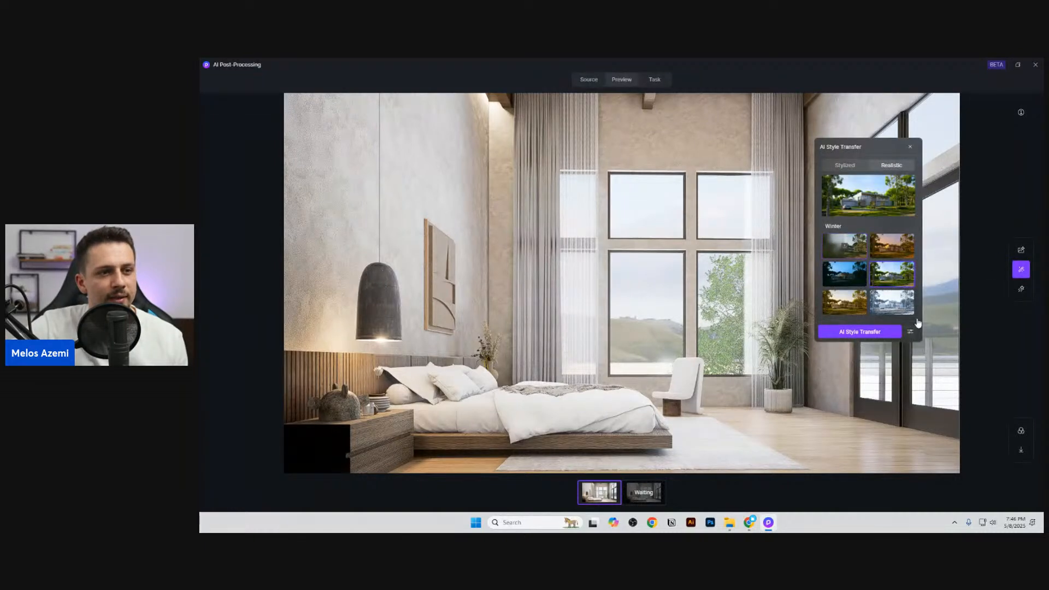
pyautogui.click(909, 332)
pyautogui.moveTo(578, 244); pyautogui.dragTo(533, 221)
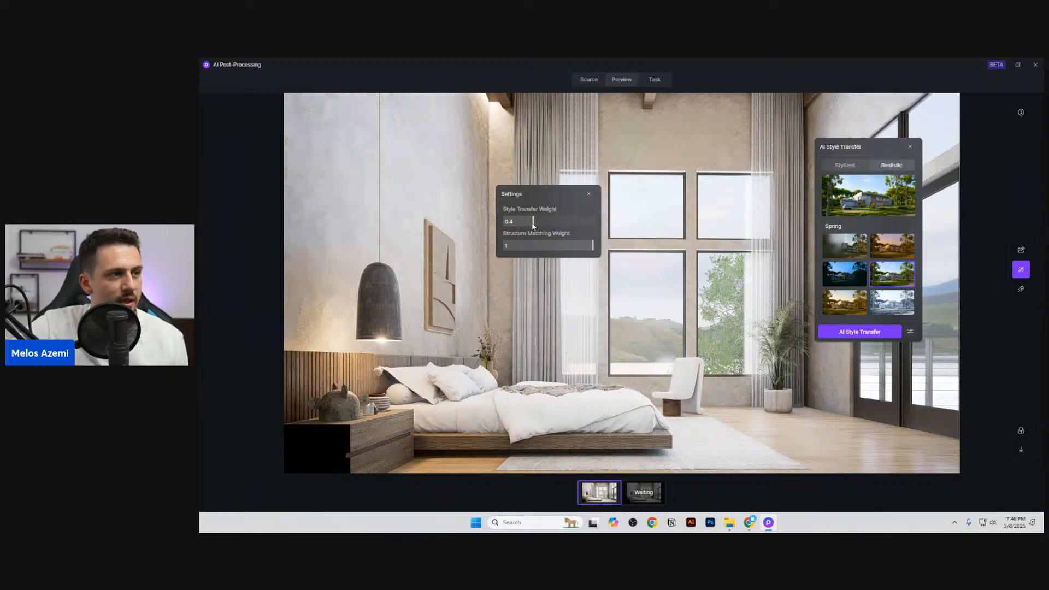
pyautogui.click(852, 332)
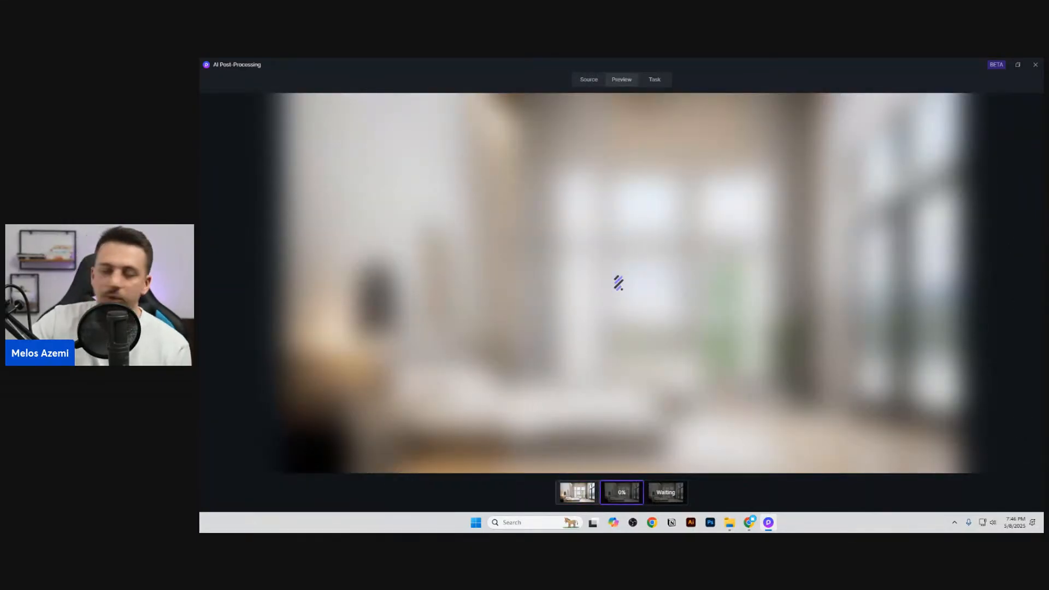
# Step: Reopen the exterior render and compare its green, warm-toned and autumn style variants against each other
pyautogui.click(589, 80)
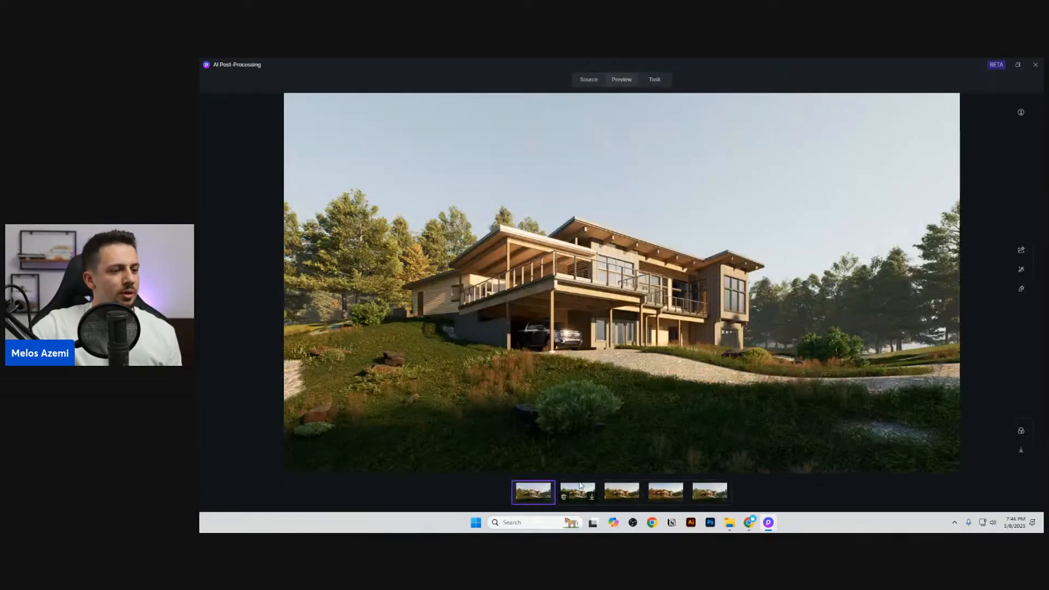
pyautogui.moveTo(283, 268); pyautogui.dragTo(256, 335)
pyautogui.click(676, 492)
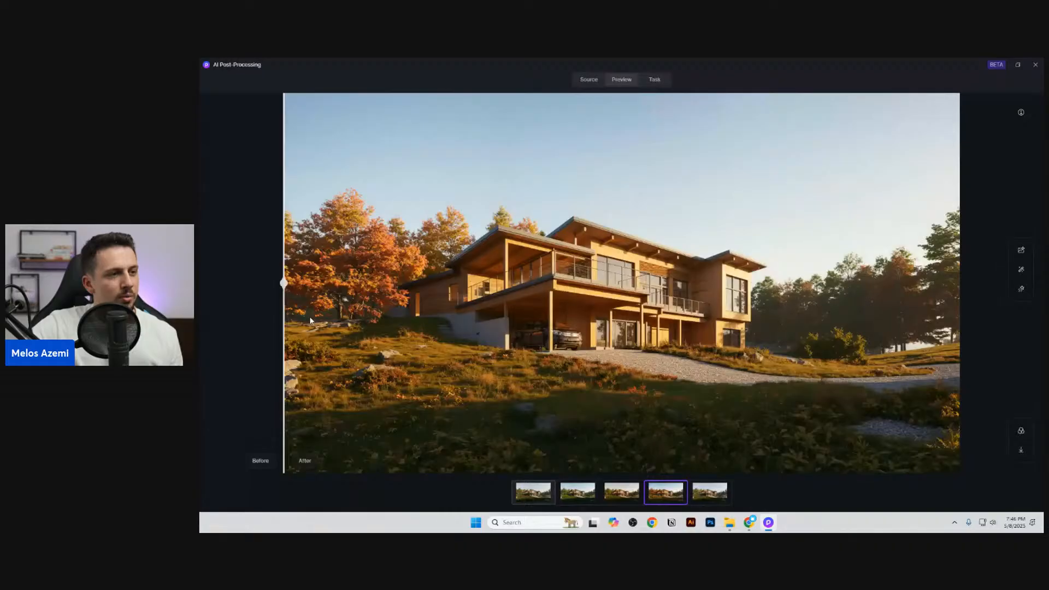
pyautogui.click(577, 493)
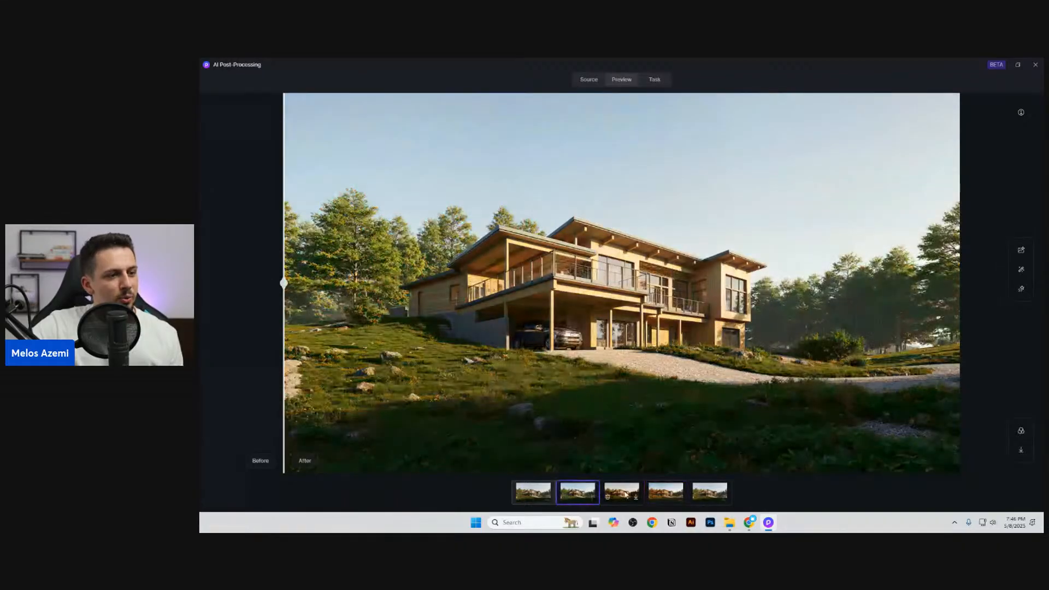
pyautogui.click(652, 493)
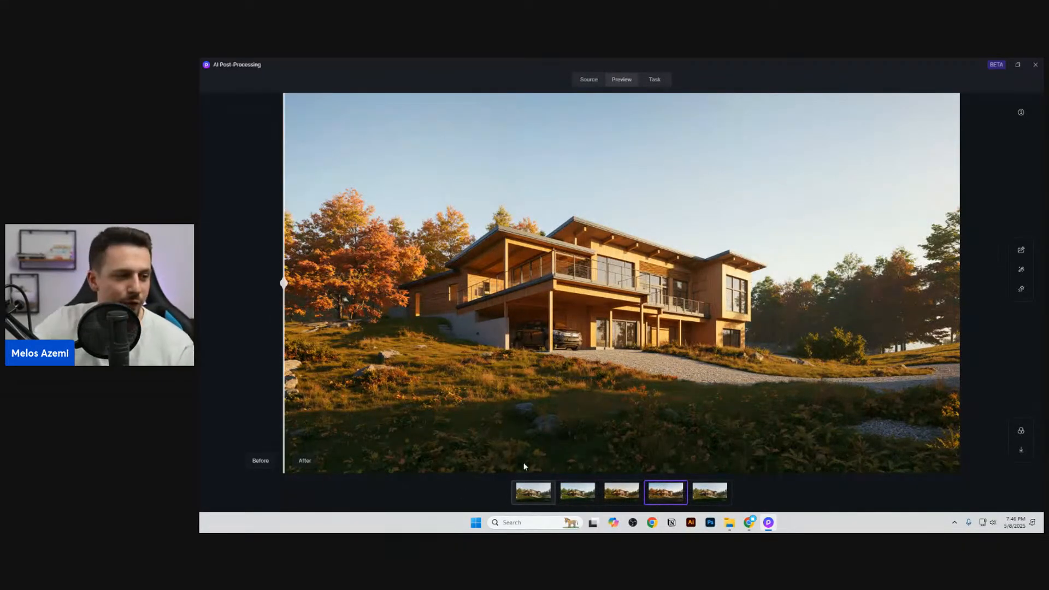
pyautogui.click(584, 492)
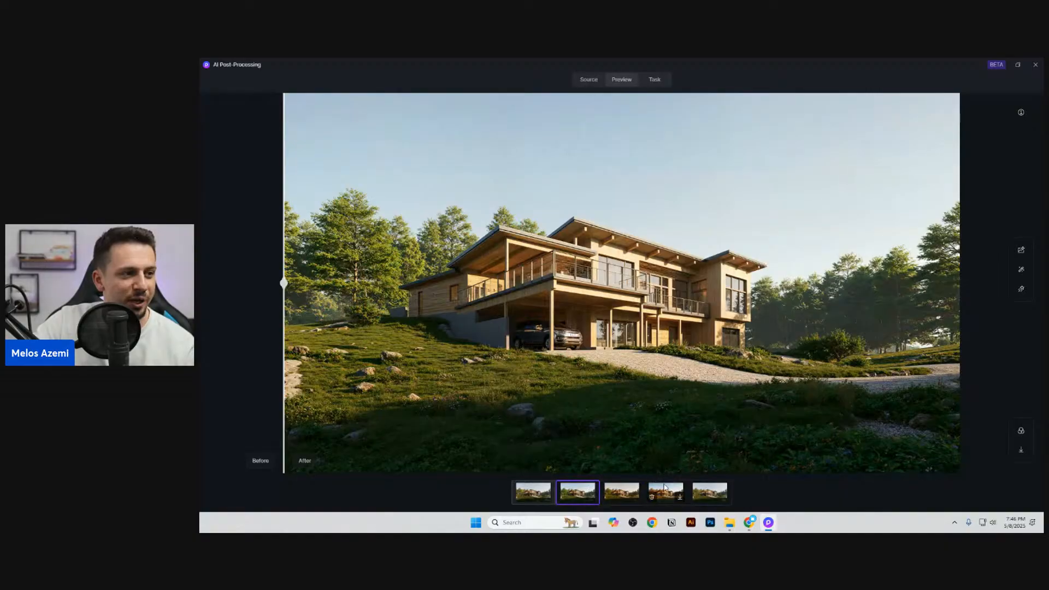
pyautogui.click(664, 488)
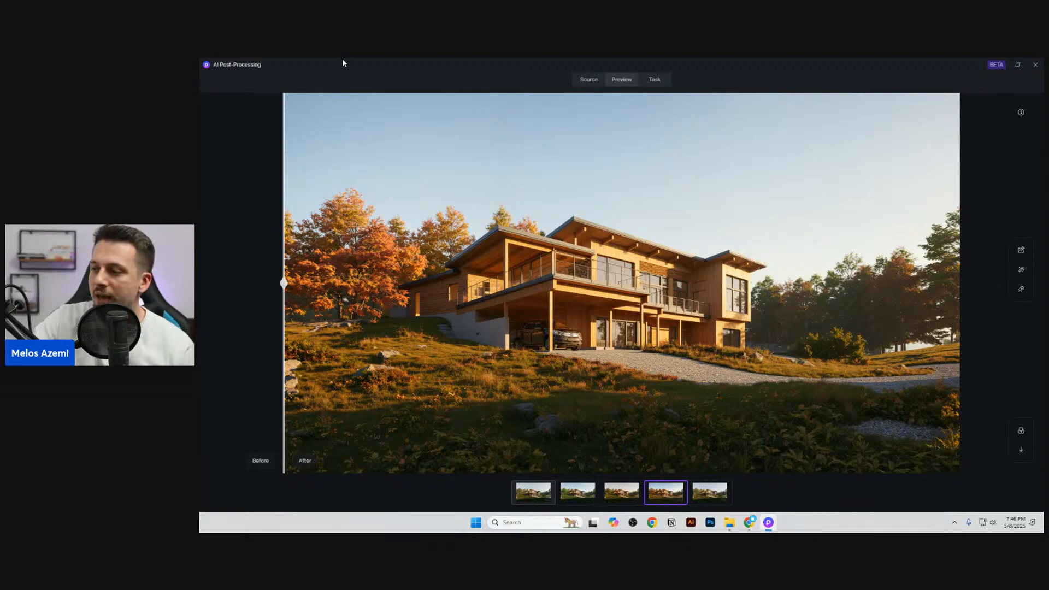
pyautogui.moveTo(576, 495)
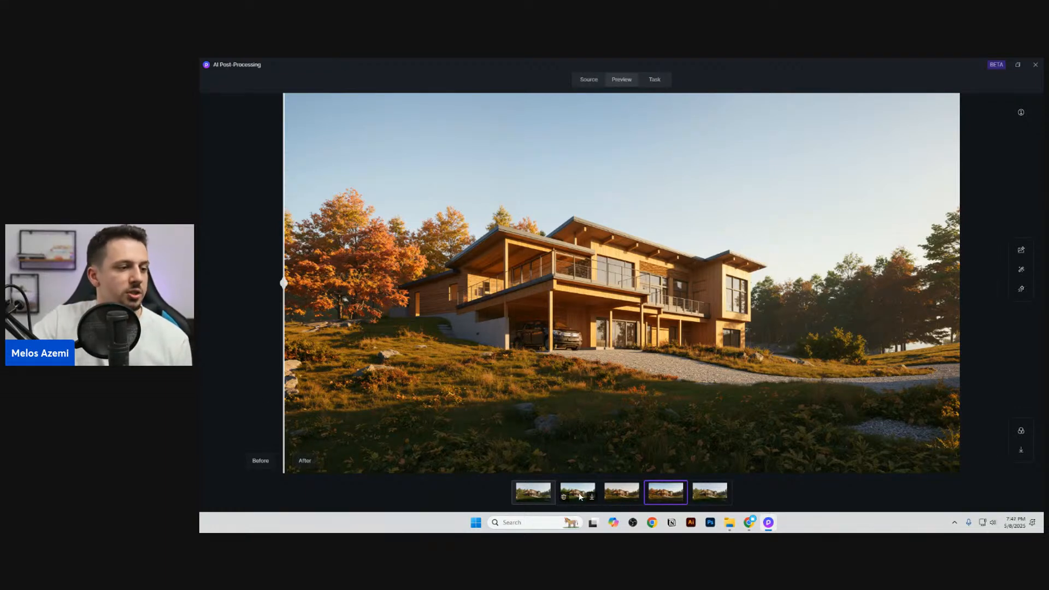
pyautogui.click(576, 495)
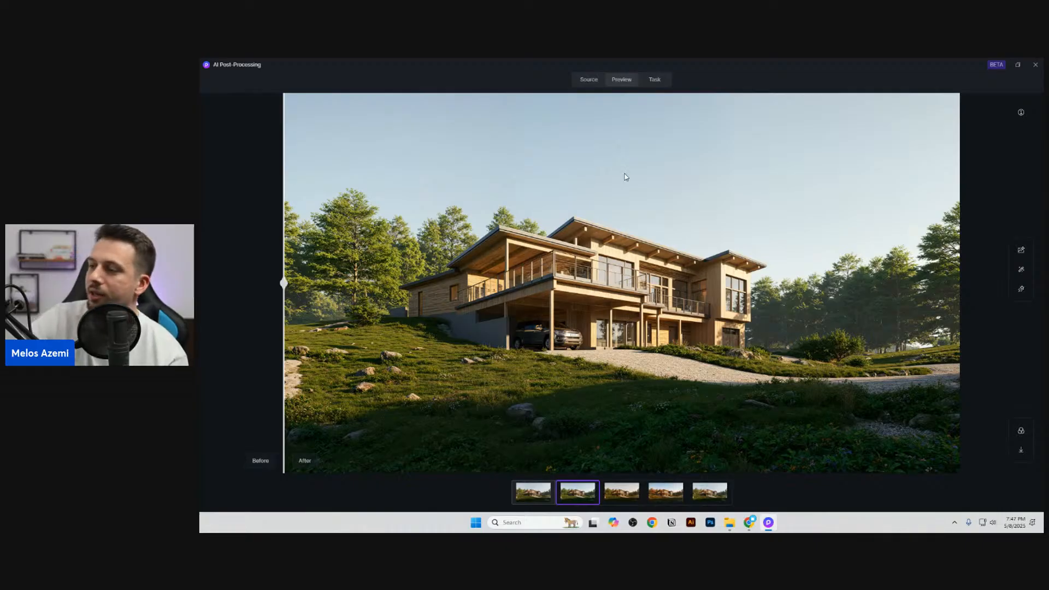
pyautogui.click(677, 485)
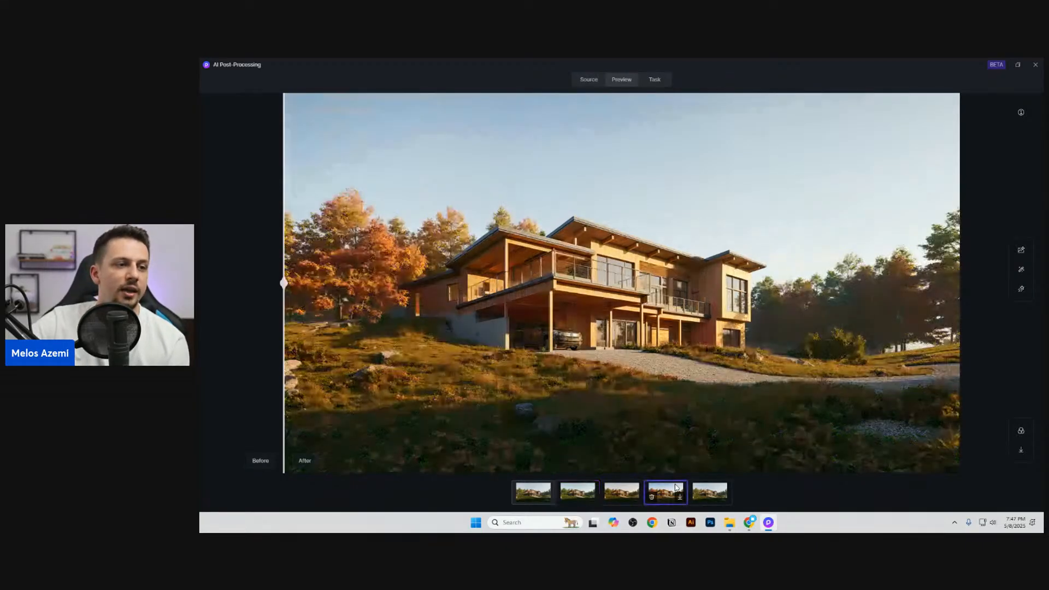
pyautogui.click(640, 489)
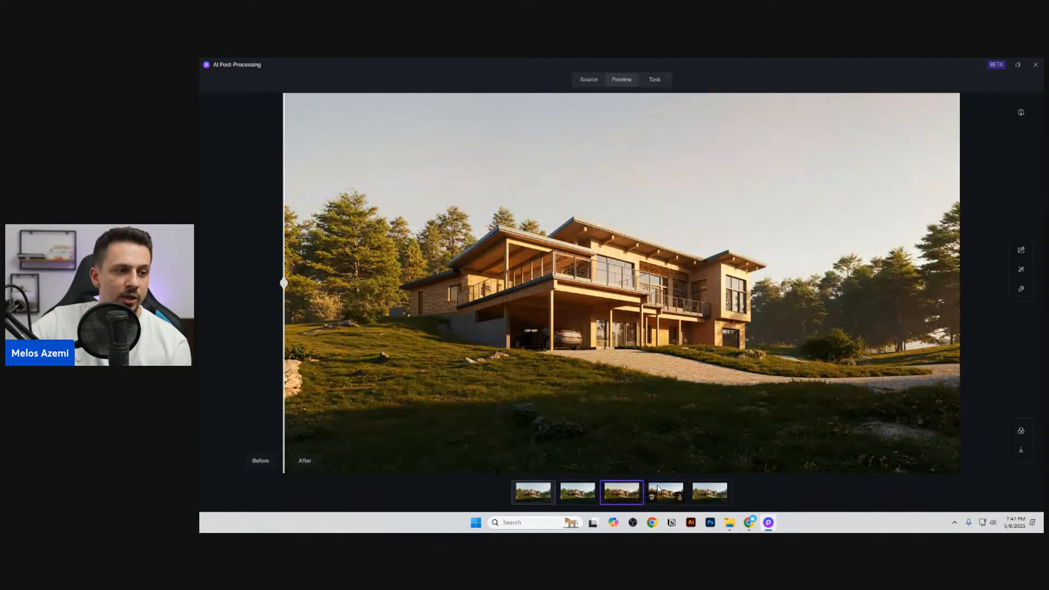
pyautogui.click(658, 489)
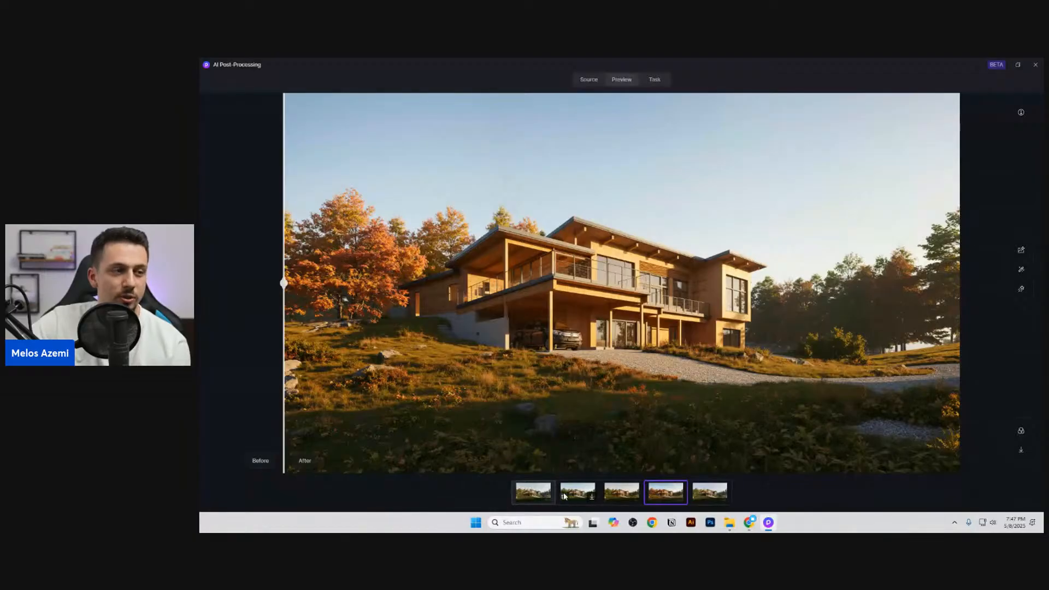
# Step: Look at the autumn variant's post-production effect settings, close them and return to the source image gallery
pyautogui.click(1020, 430)
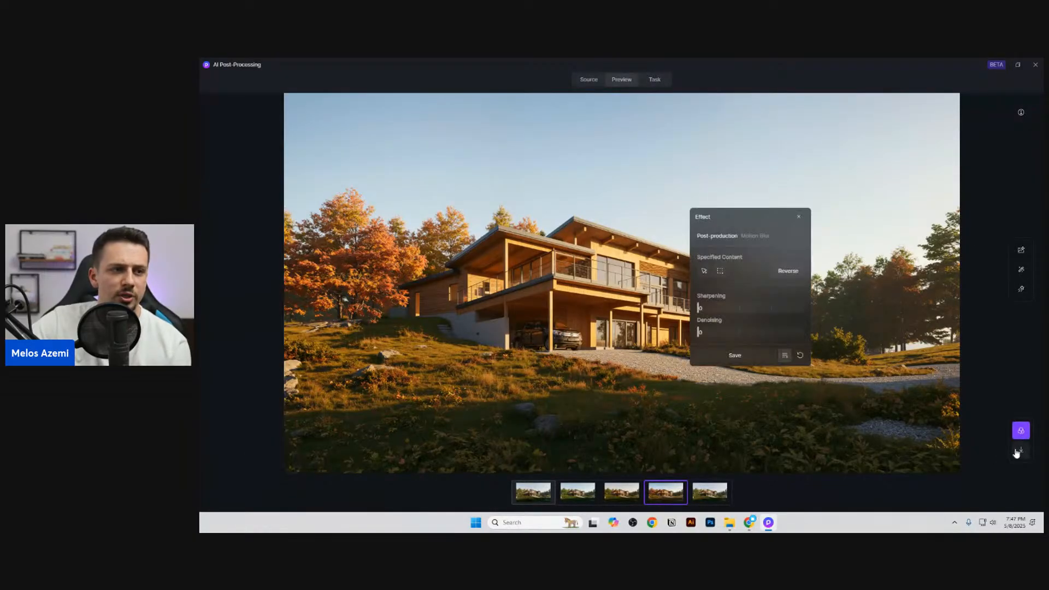
pyautogui.click(798, 217)
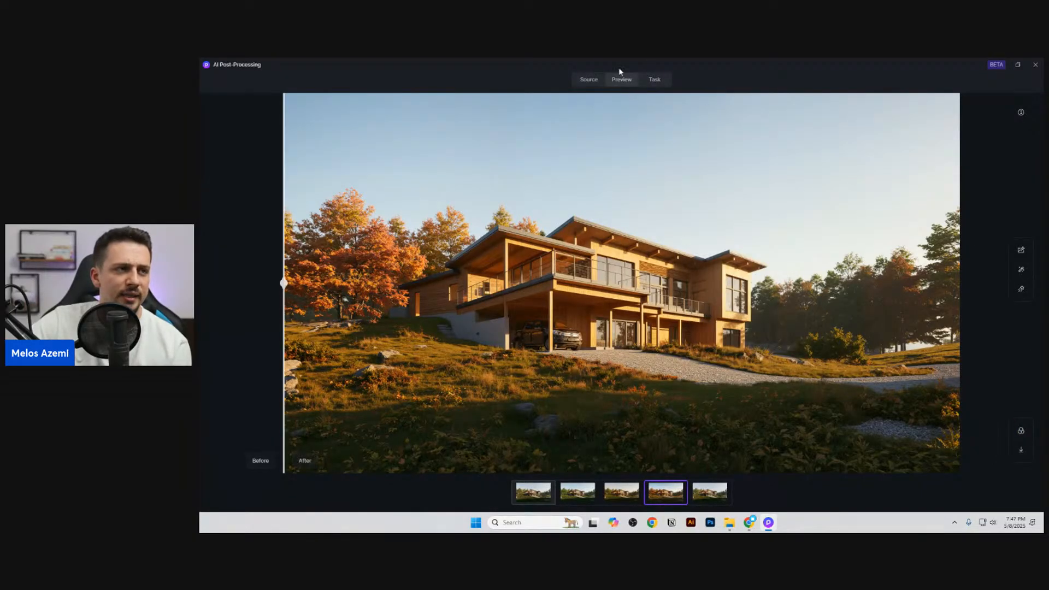
pyautogui.click(591, 82)
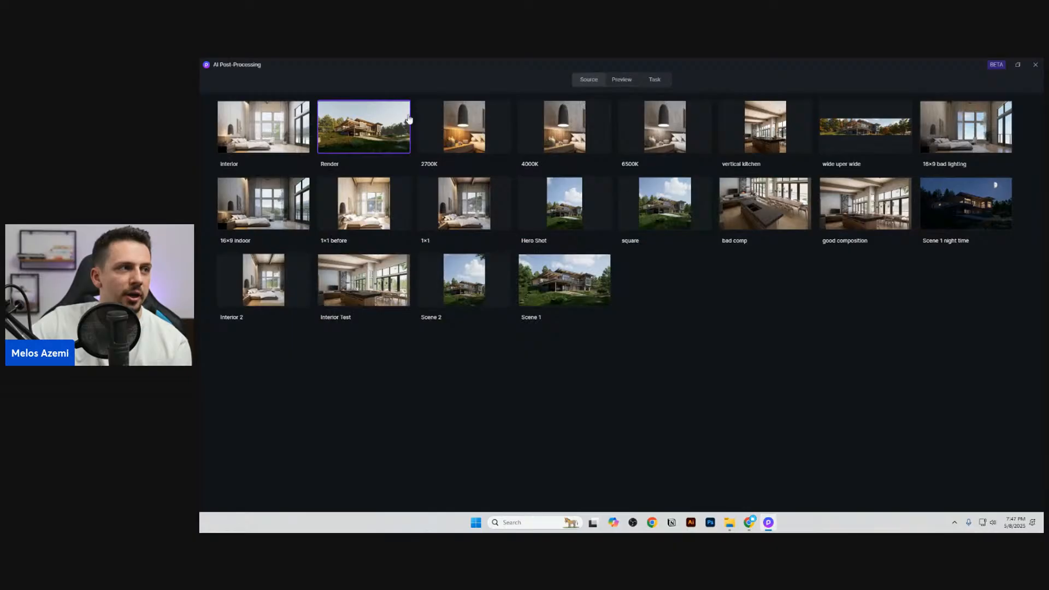
# Step: Review the exterior render's style variant, switch to the interior render, and check its processing results and finished Spring variant
pyautogui.click(621, 79)
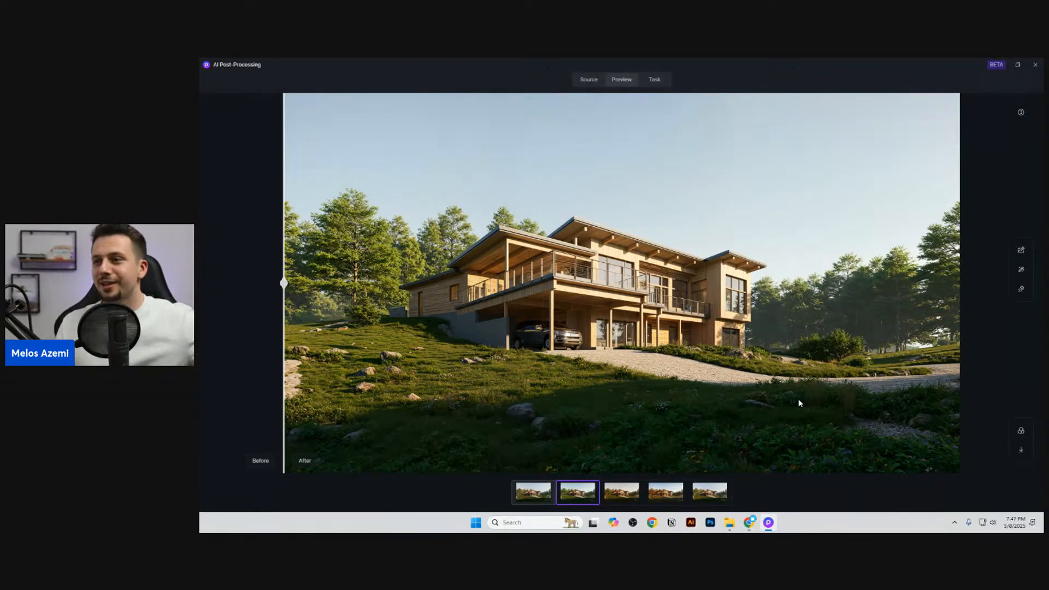
pyautogui.click(589, 79)
pyautogui.click(244, 125)
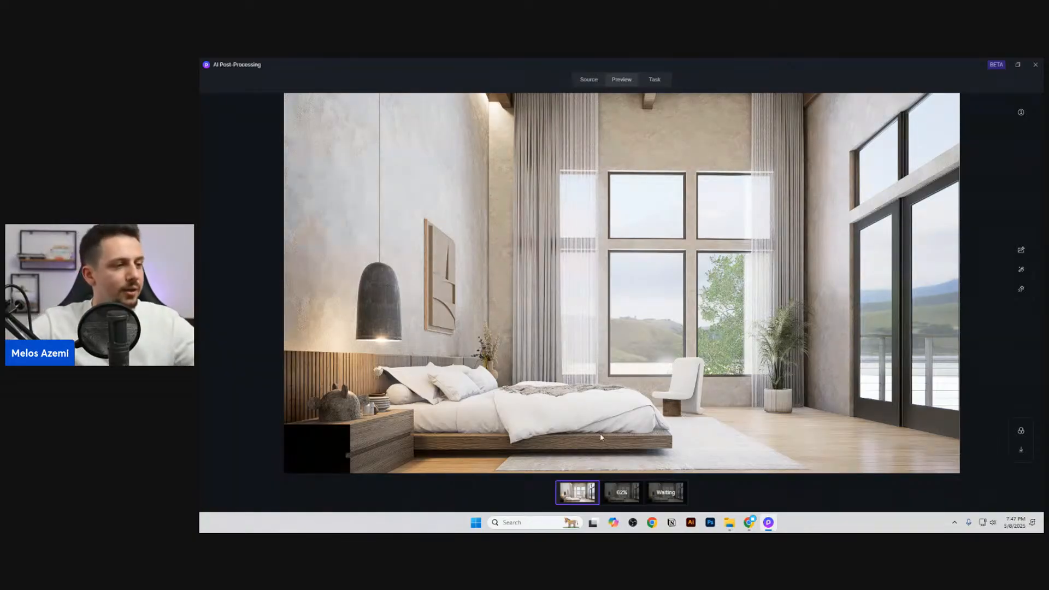
pyautogui.click(630, 491)
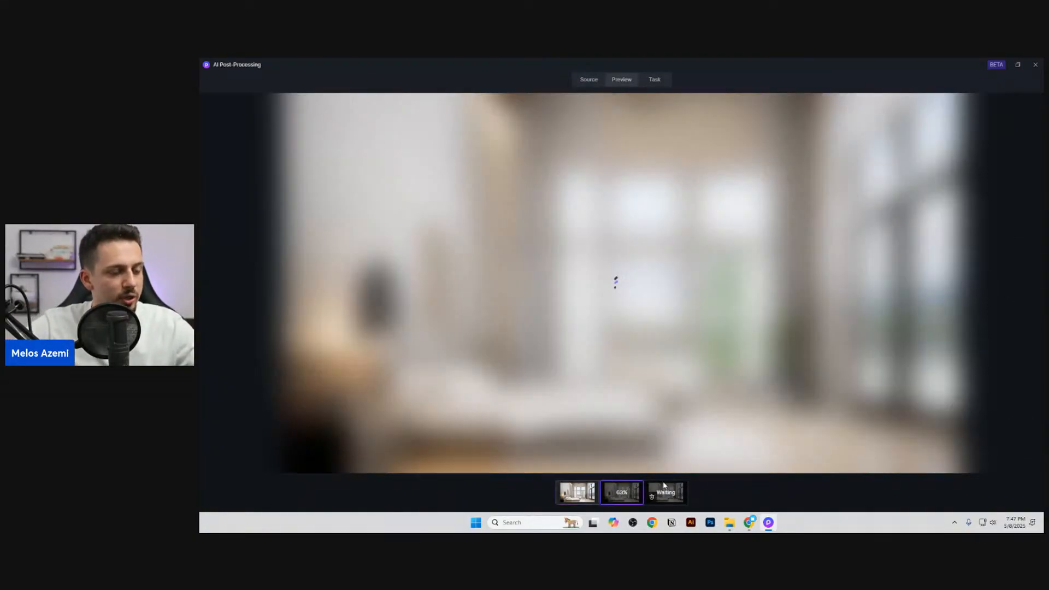
pyautogui.click(664, 490)
pyautogui.click(590, 490)
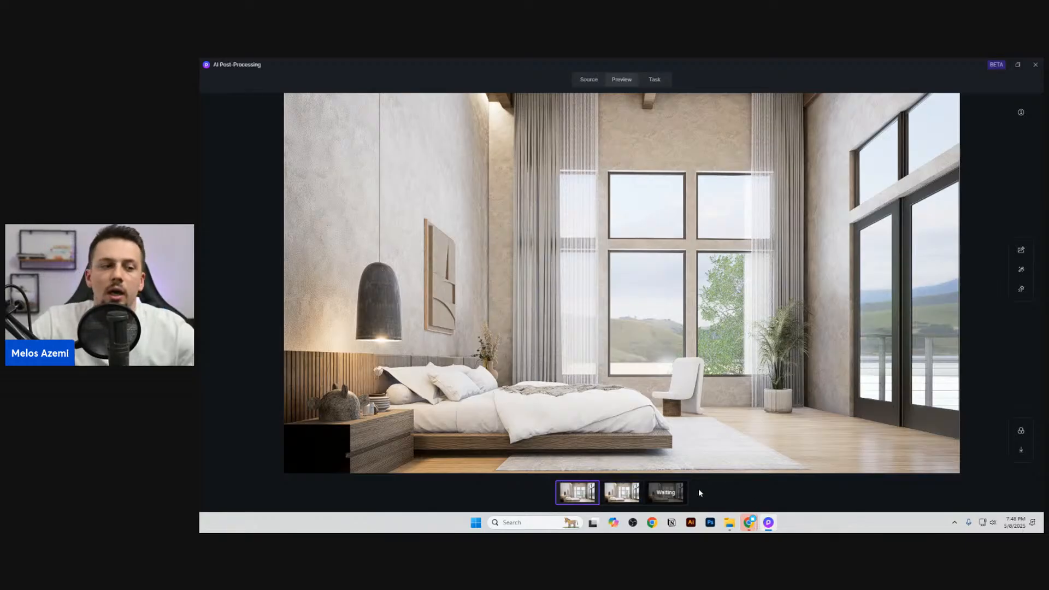
pyautogui.click(632, 489)
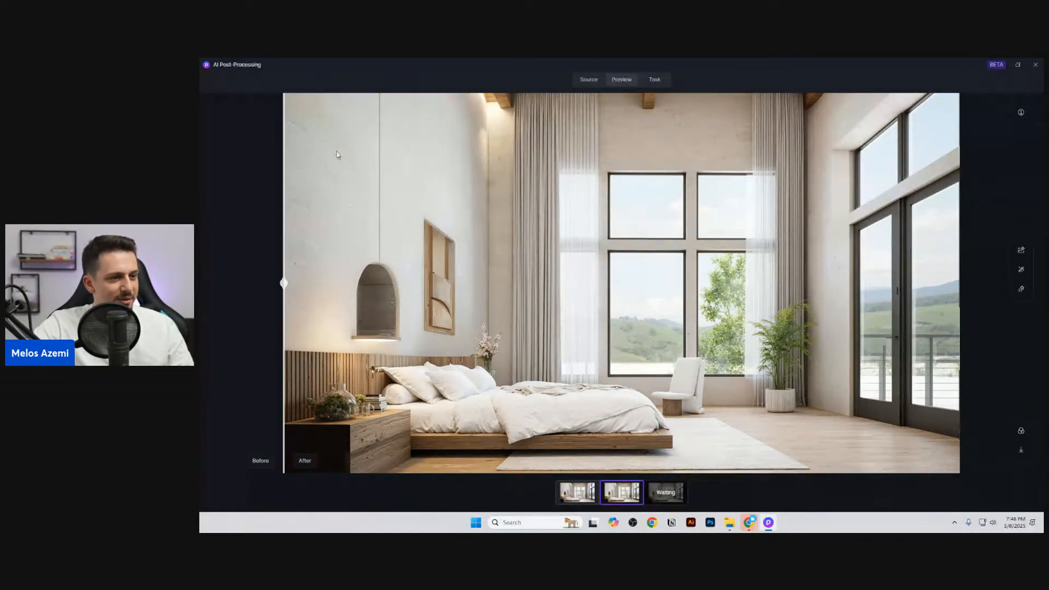
# Step: Apply the realistic Autumn AI style transfer to the original interior render with style transfer weight 0.3 and structure matching weight 1
pyautogui.click(574, 488)
pyautogui.click(1021, 250)
pyautogui.click(1020, 269)
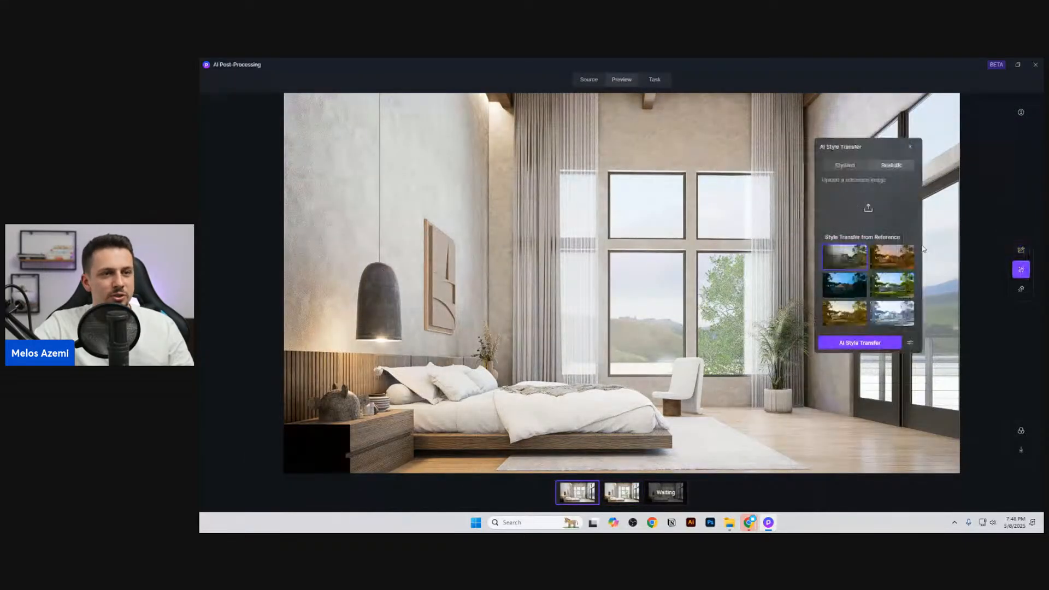
pyautogui.click(853, 323)
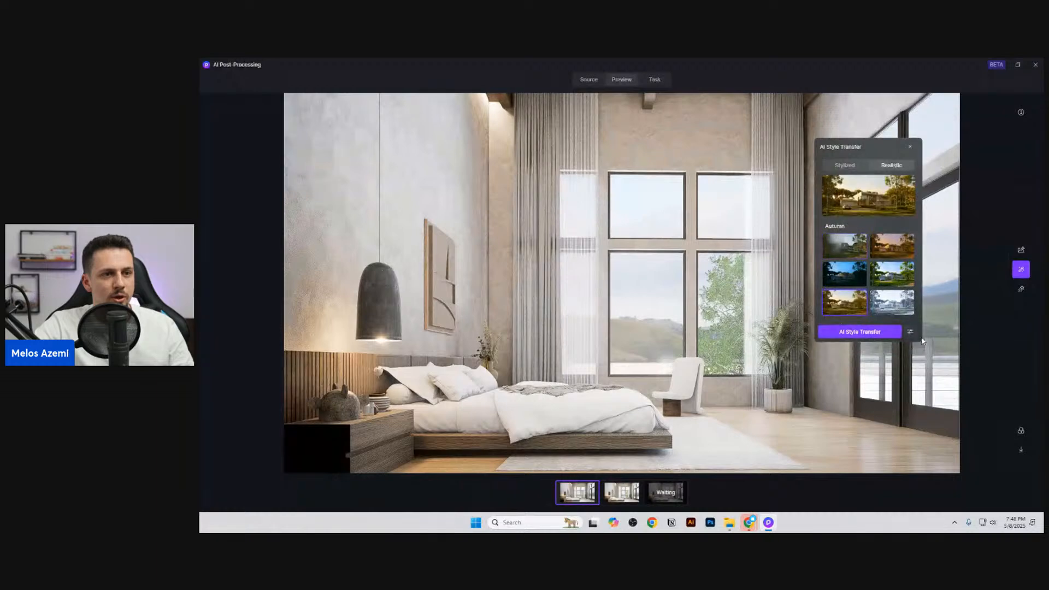
pyautogui.click(909, 331)
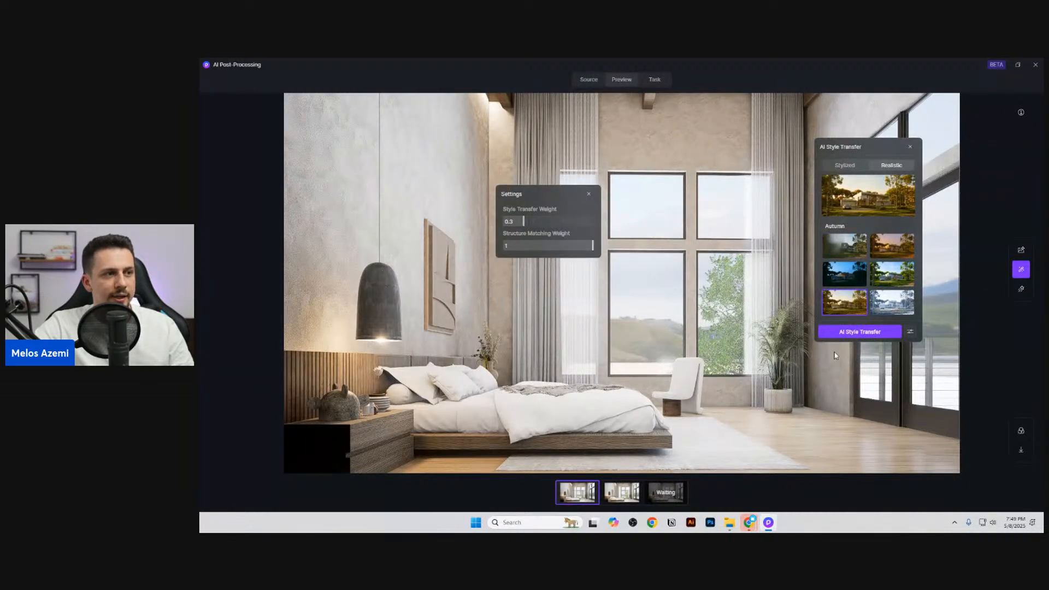
pyautogui.click(869, 333)
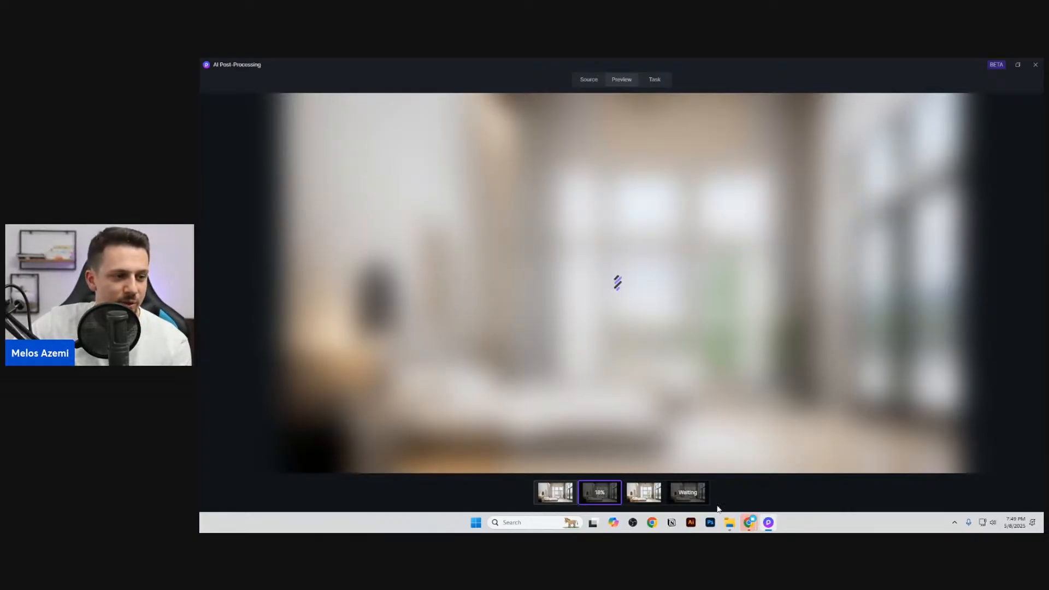
# Step: Check the interior results in the task list, look at an exterior style variant from there, and close AI Post-Processing
pyautogui.click(676, 496)
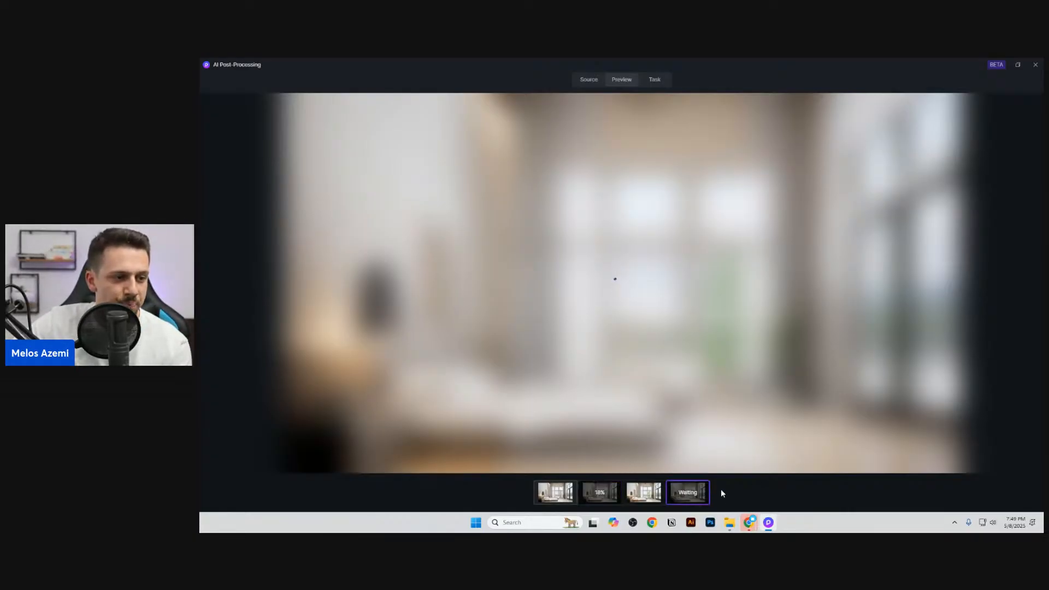
pyautogui.click(655, 79)
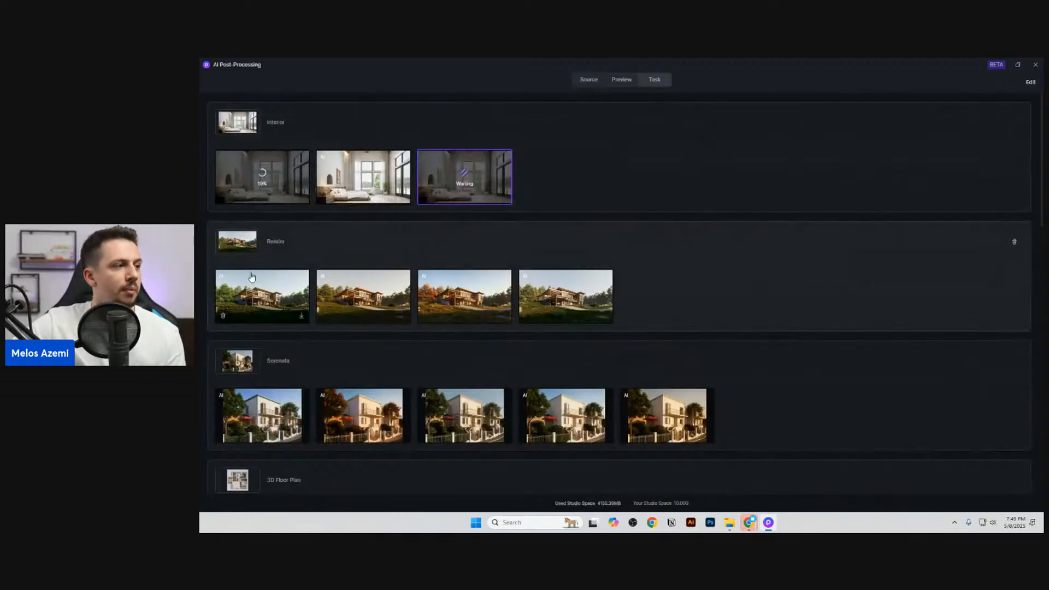
pyautogui.click(339, 306)
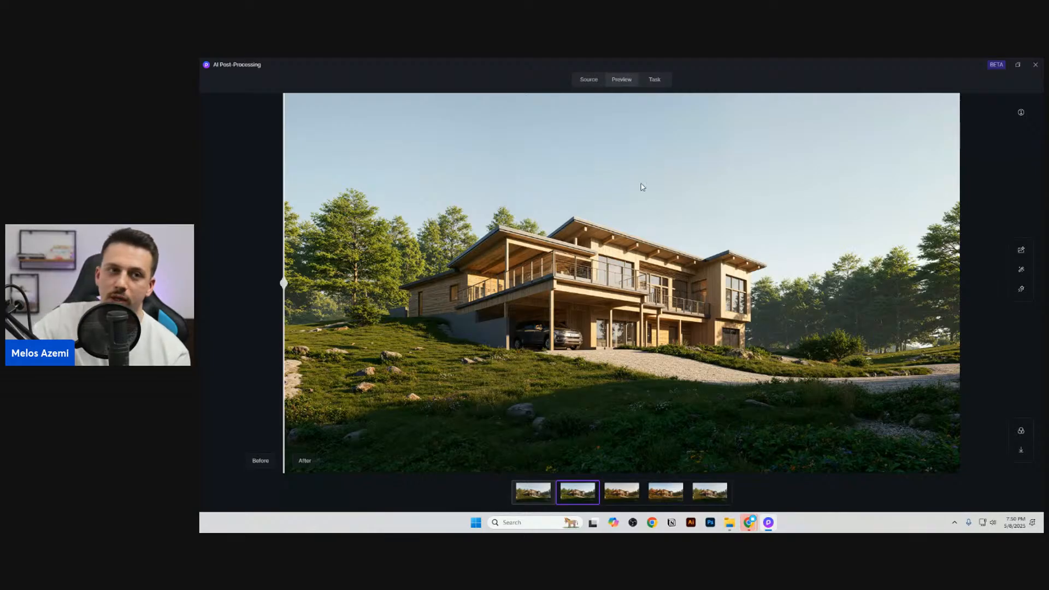
pyautogui.click(1034, 65)
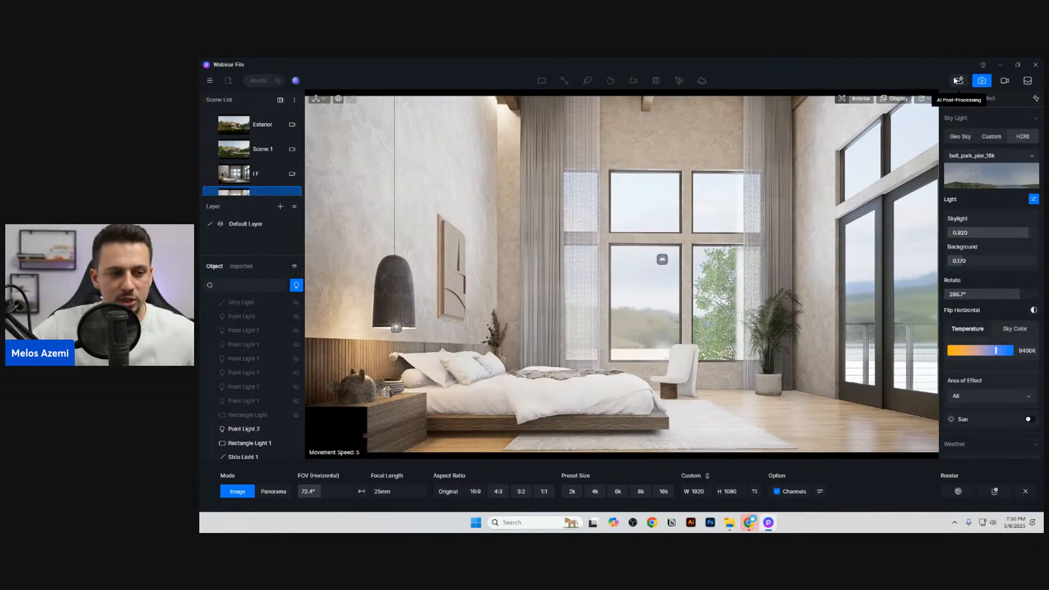
# Step: Leave image rendering mode and browse the first two pages of D5 Curated environment presets in Studio
pyautogui.click(981, 80)
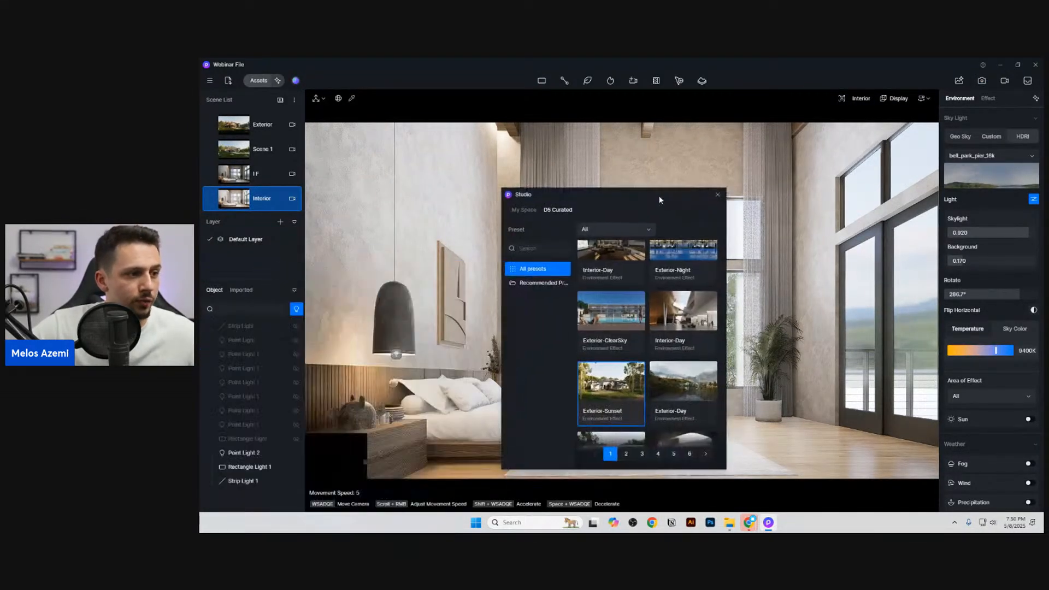
pyautogui.scroll(-5, 676, 352)
pyautogui.scroll(-5, 672, 369)
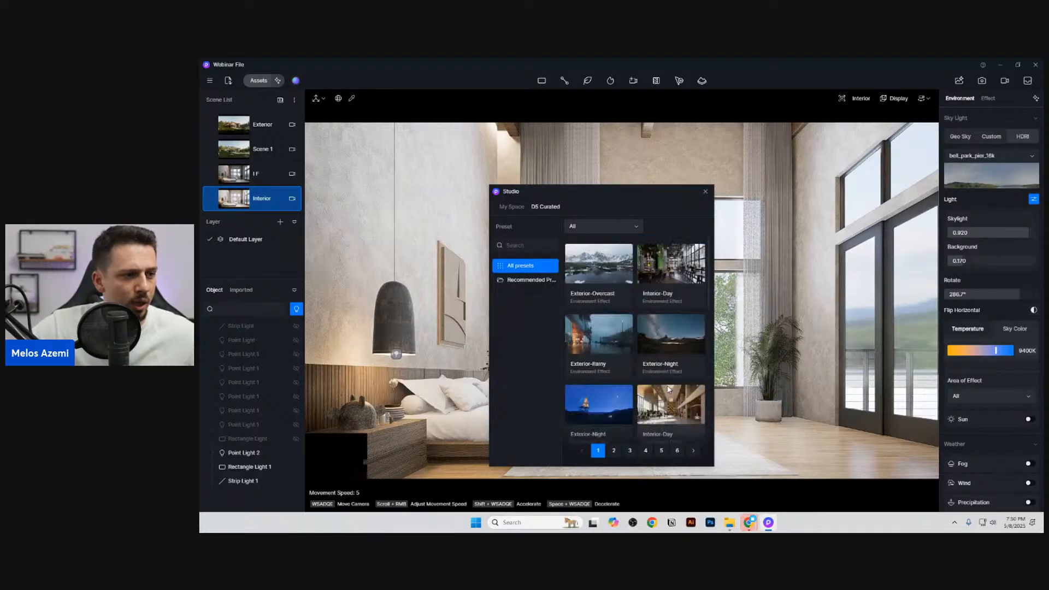
pyautogui.scroll(-5, 671, 382)
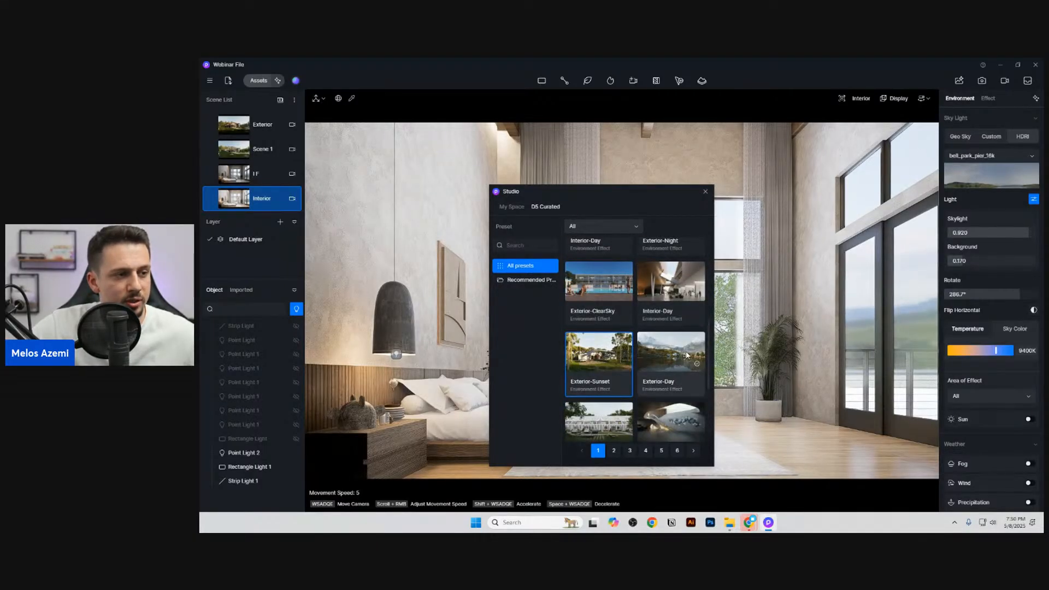
pyautogui.scroll(-3, 683, 383)
pyautogui.scroll(4, 685, 385)
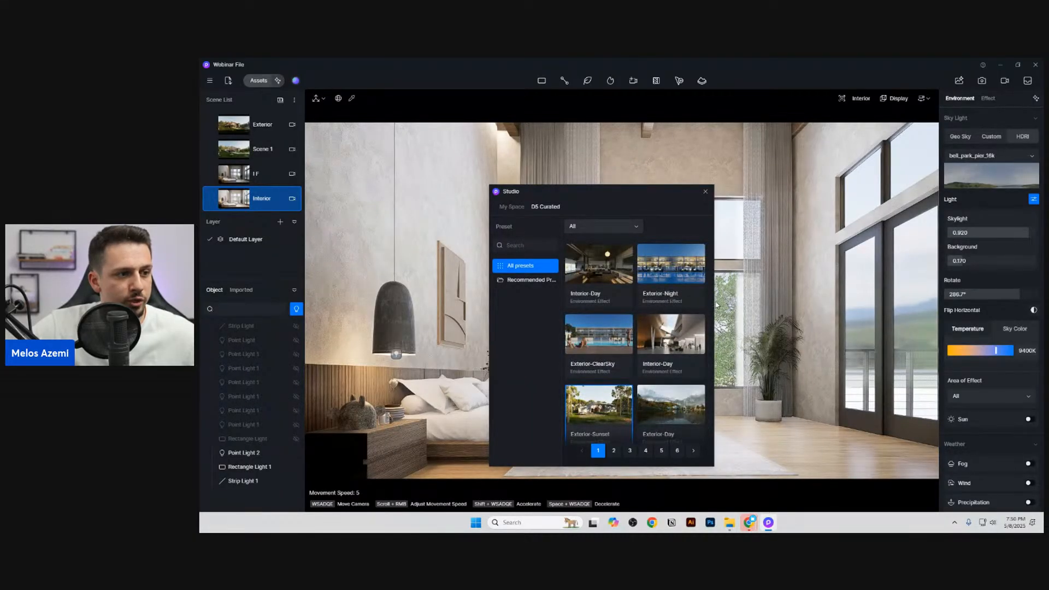
pyautogui.click(617, 225)
pyautogui.click(617, 225)
pyautogui.click(614, 451)
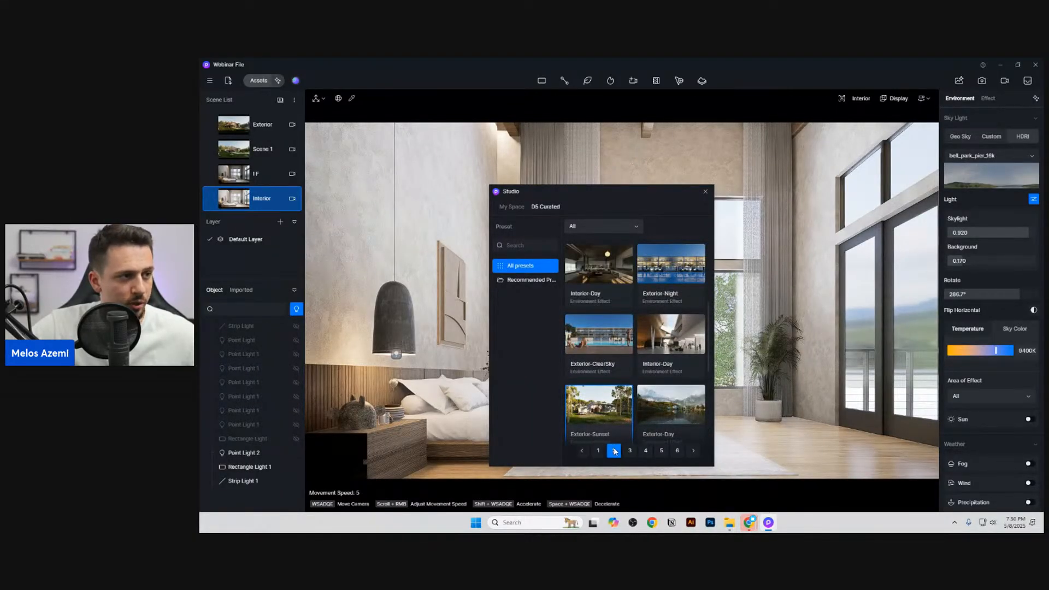
pyautogui.scroll(-1, 656, 371)
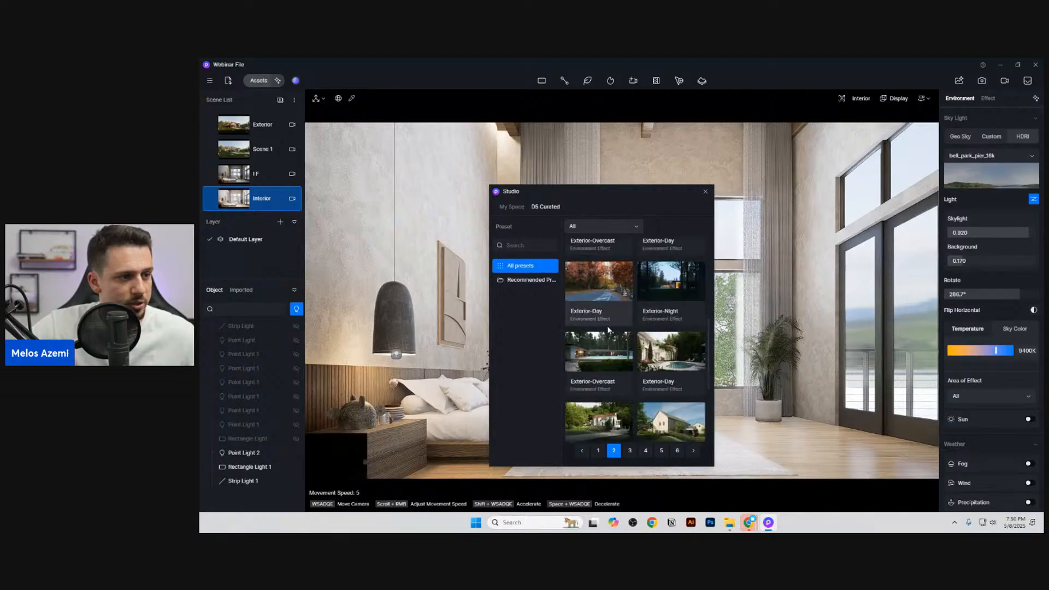
pyautogui.scroll(-3, 650, 377)
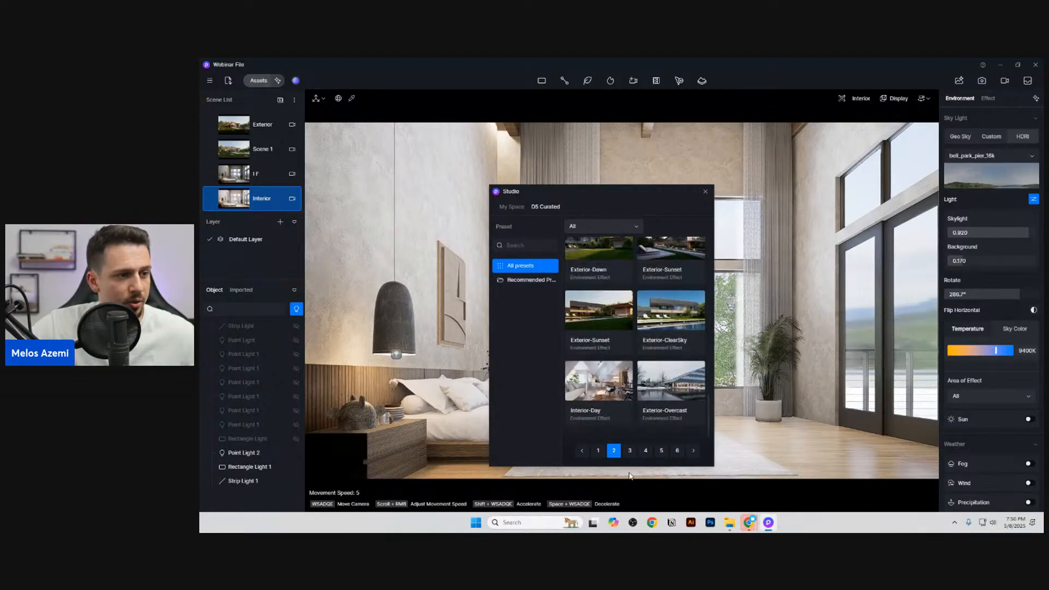
pyautogui.click(598, 450)
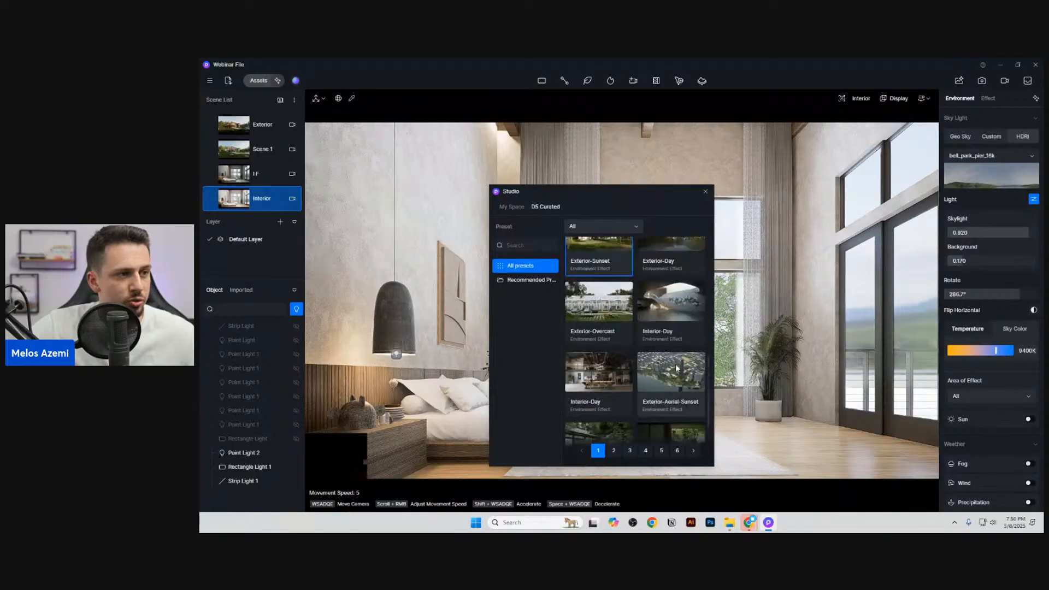
pyautogui.scroll(2, 675, 345)
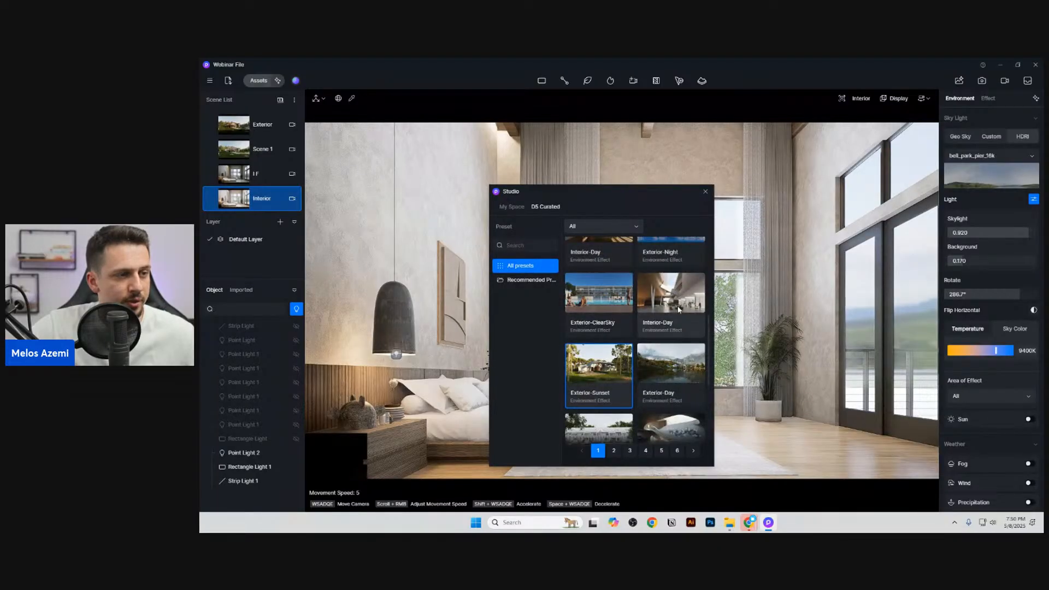
# Step: Apply the curated Interior-Day environment preset with the white modern building thumbnail to the interior scene and close Studio
pyautogui.click(697, 309)
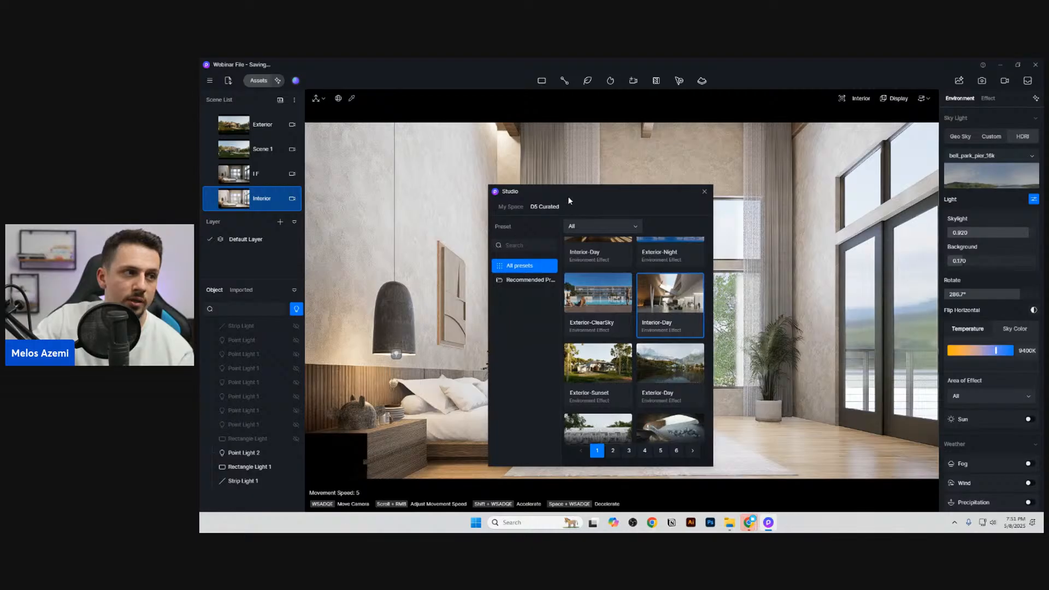
pyautogui.moveTo(539, 197); pyautogui.dragTo(359, 154)
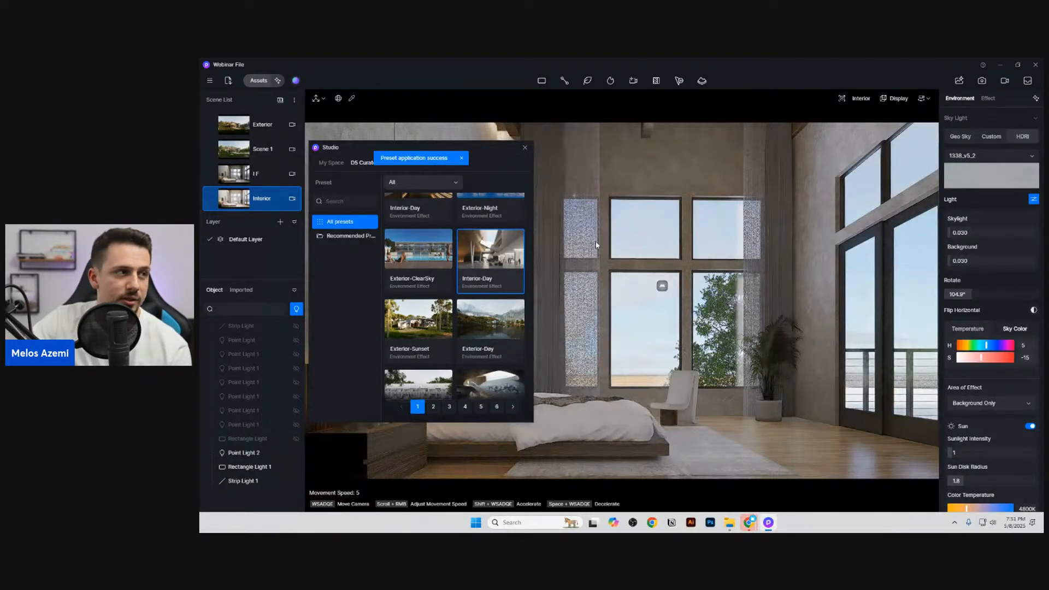
pyautogui.moveTo(473, 148); pyautogui.dragTo(593, 236)
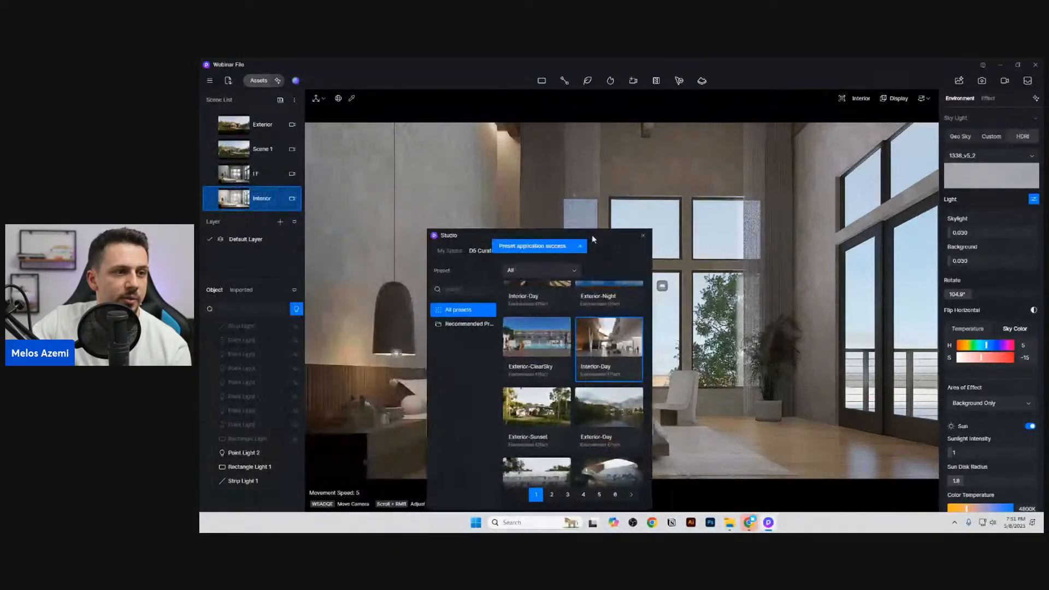
pyautogui.click(643, 236)
# Step: Set the skylight to 0.770 and restore the saved Interior scene's environment settings
pyautogui.moveTo(965, 260); pyautogui.dragTo(1015, 235)
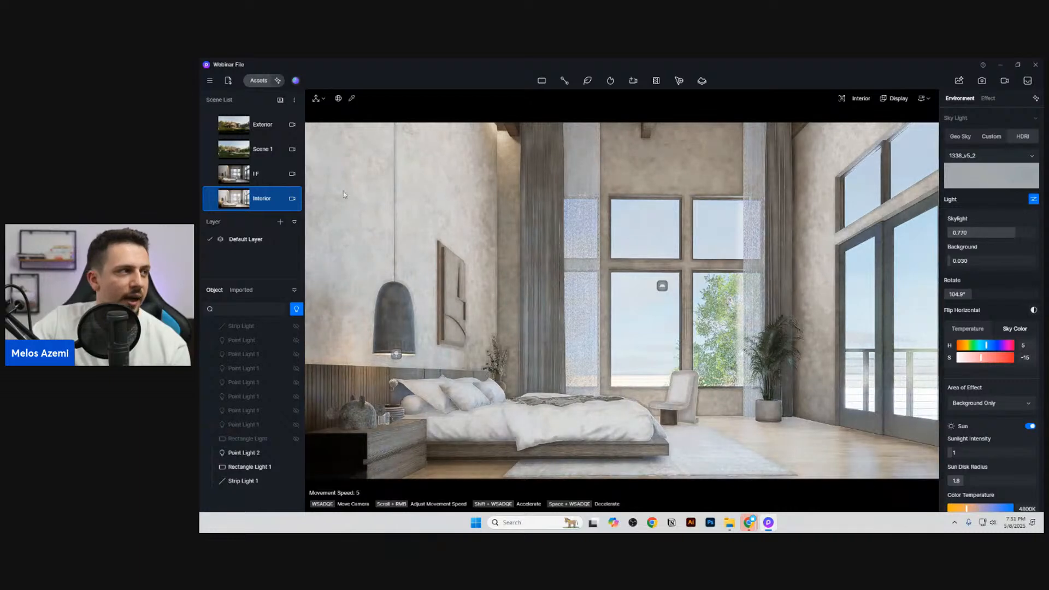
pyautogui.click(254, 200)
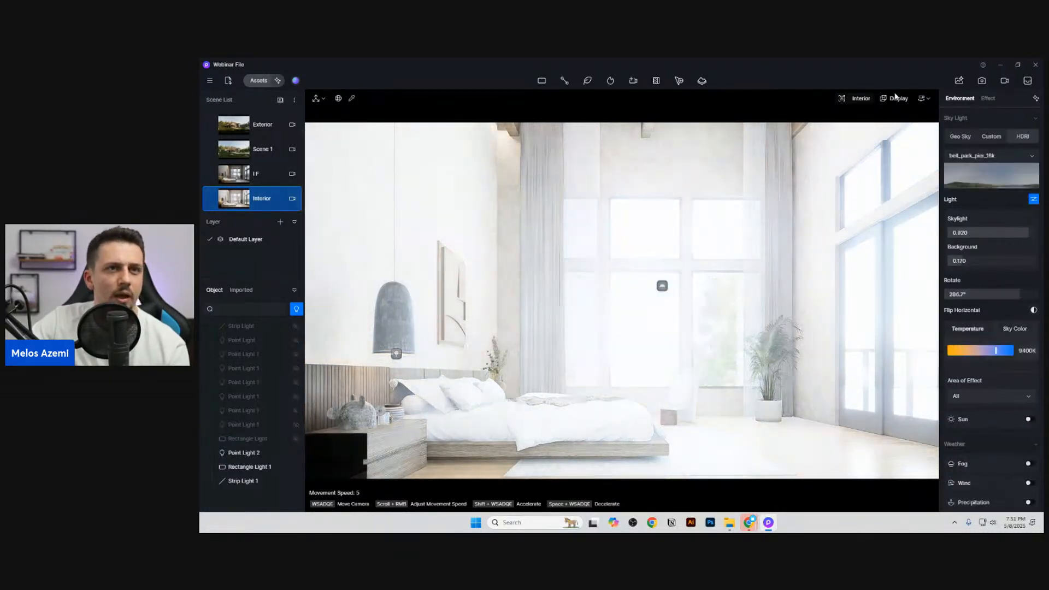
# Step: Reopen the interior render in AI Post-Processing, review its Autumn and AI-enhanced variants, and compare the enhanced one with the original
pyautogui.click(950, 80)
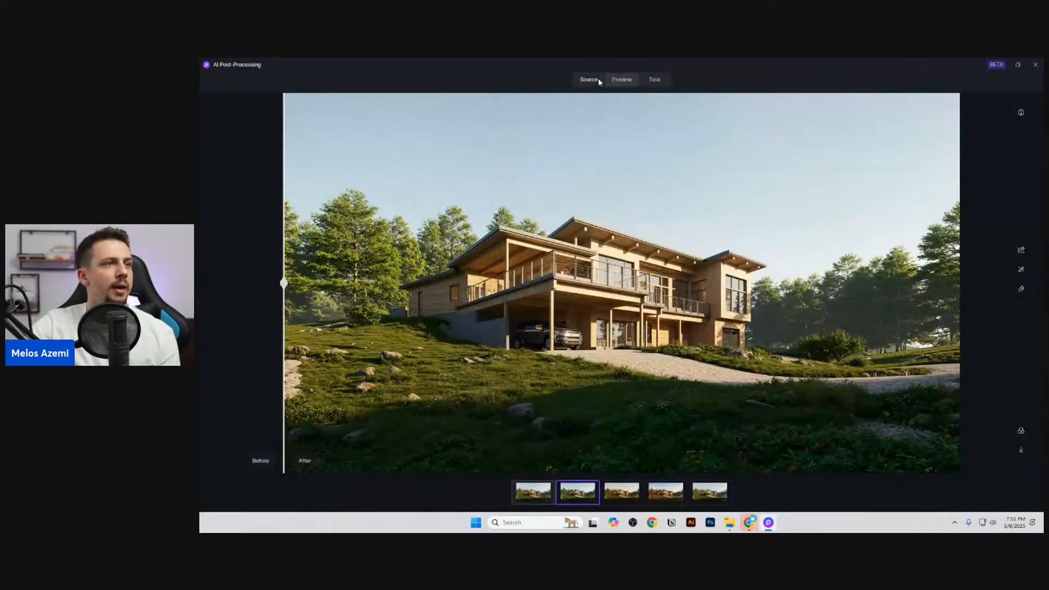
pyautogui.click(597, 79)
pyautogui.click(257, 141)
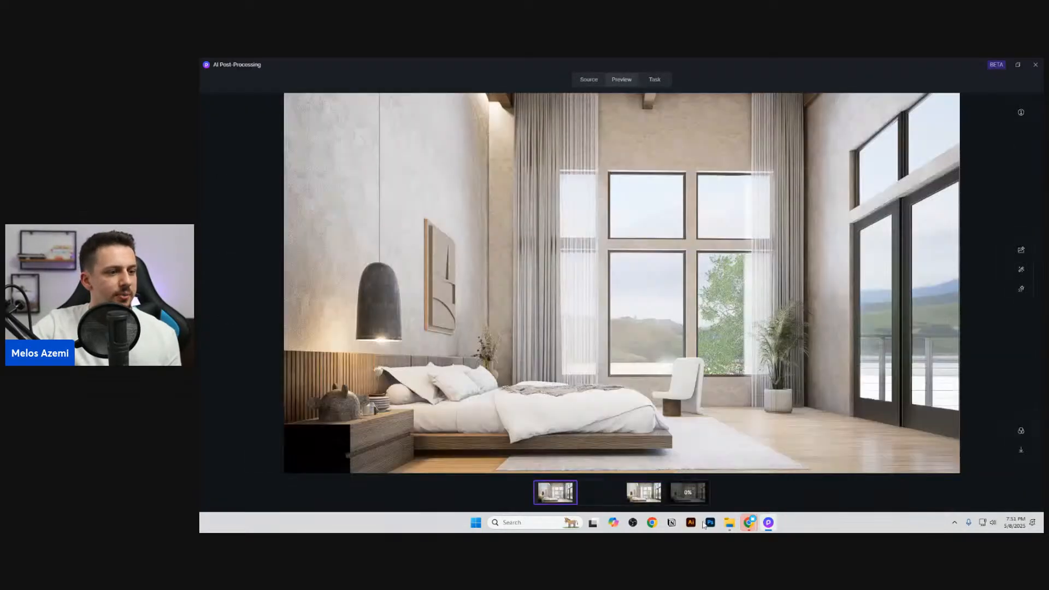
pyautogui.click(598, 489)
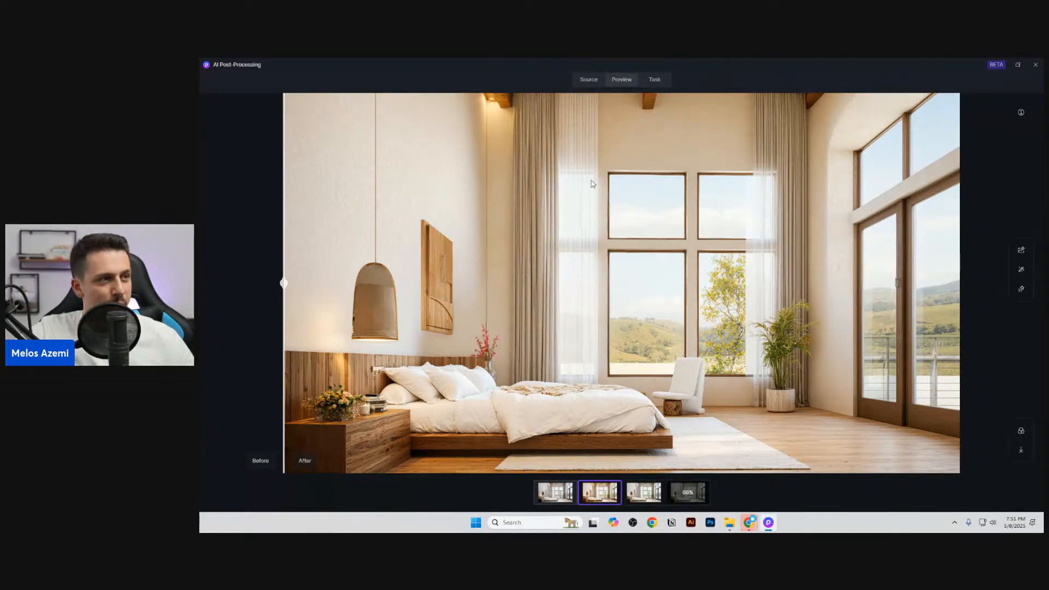
pyautogui.click(703, 492)
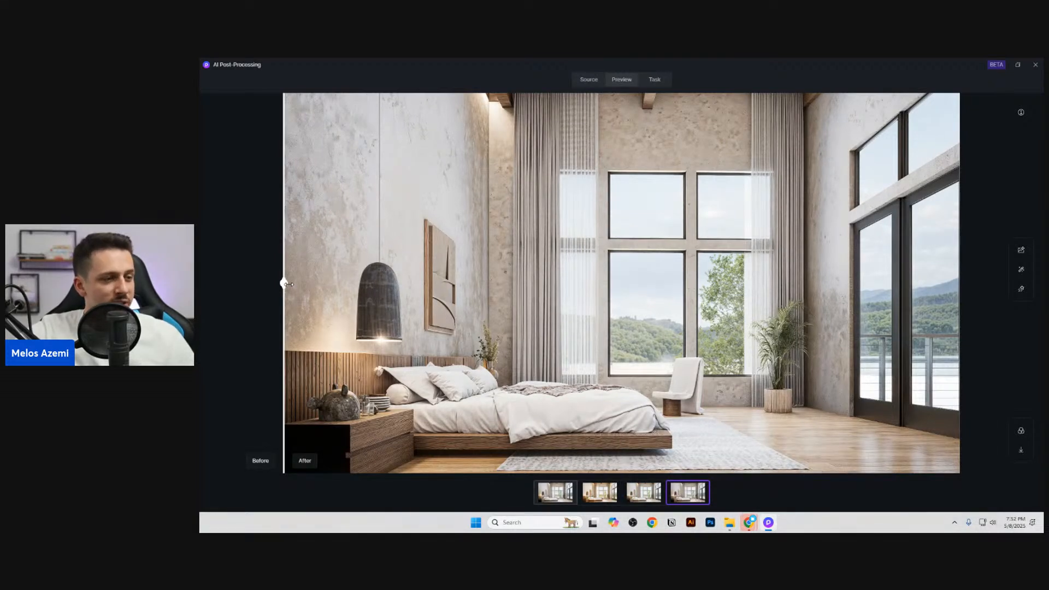
pyautogui.moveTo(287, 284); pyautogui.dragTo(200, 358)
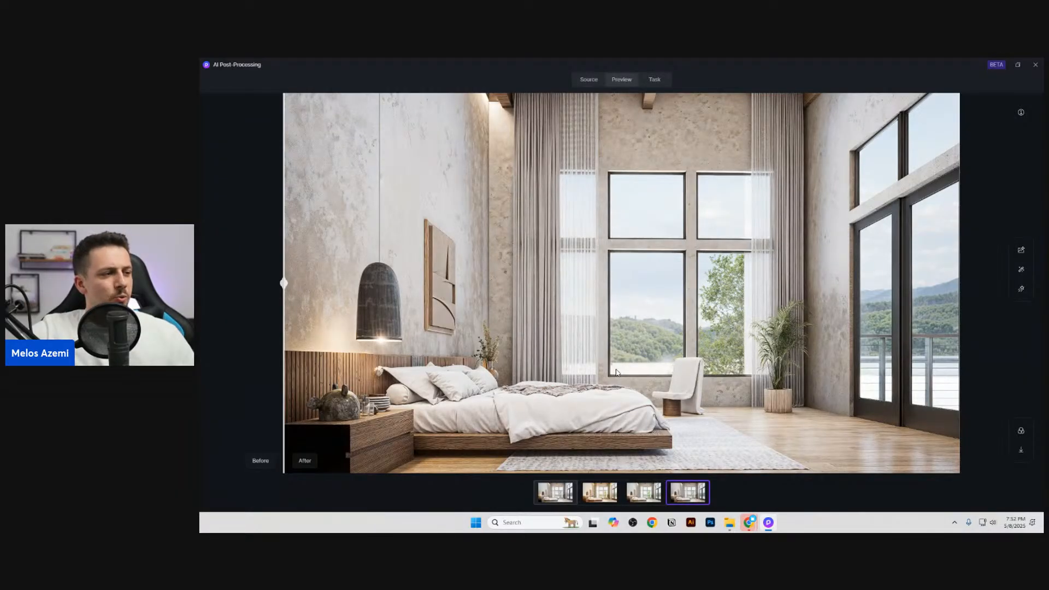
pyautogui.moveTo(704, 496)
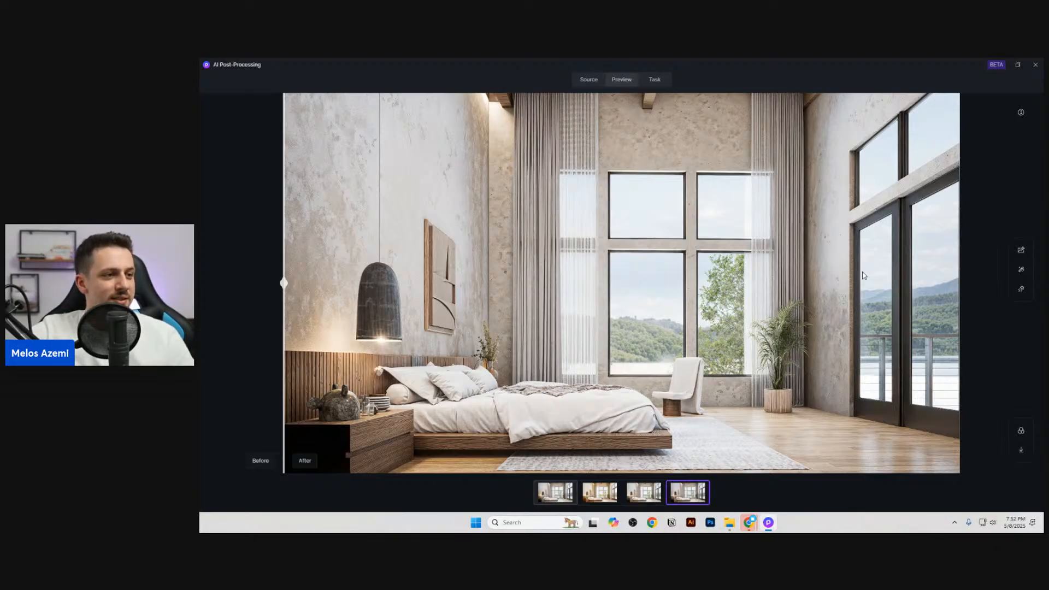
# Step: Reopen the exterior render from the source gallery and view its first green style variant
pyautogui.click(592, 80)
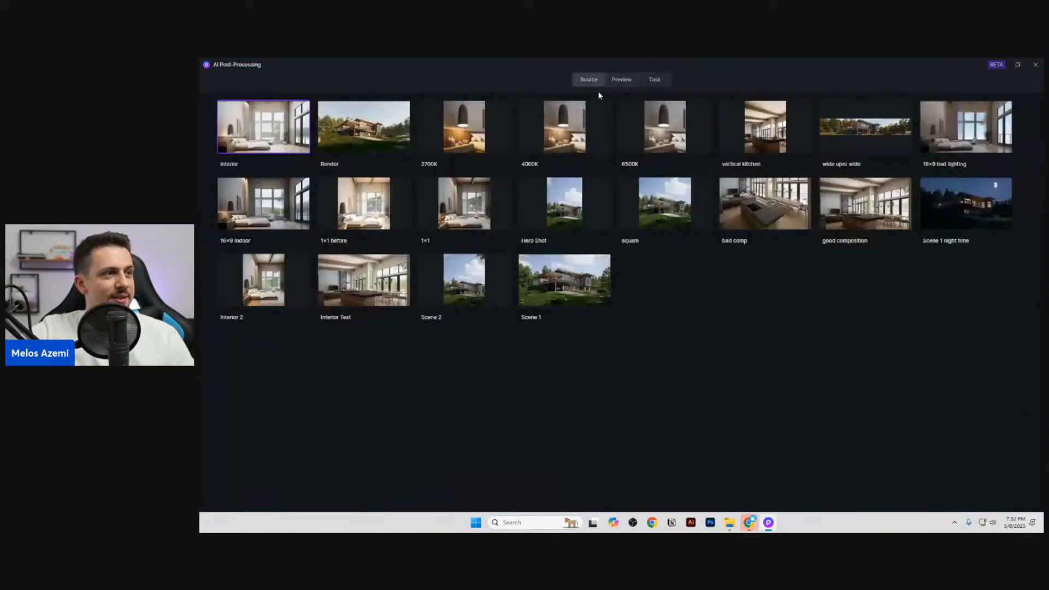
pyautogui.click(379, 122)
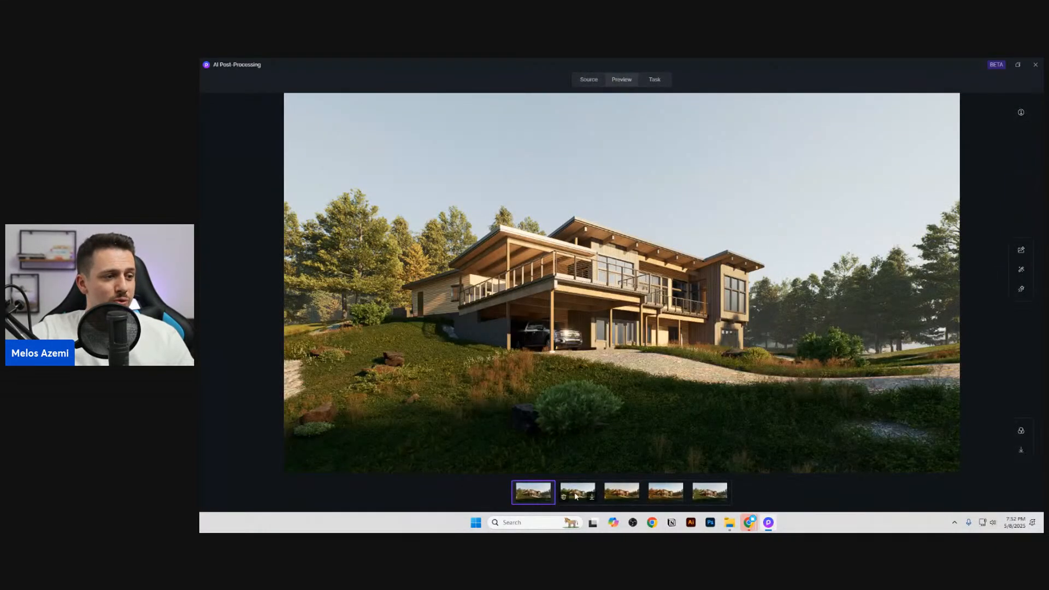
pyautogui.click(579, 488)
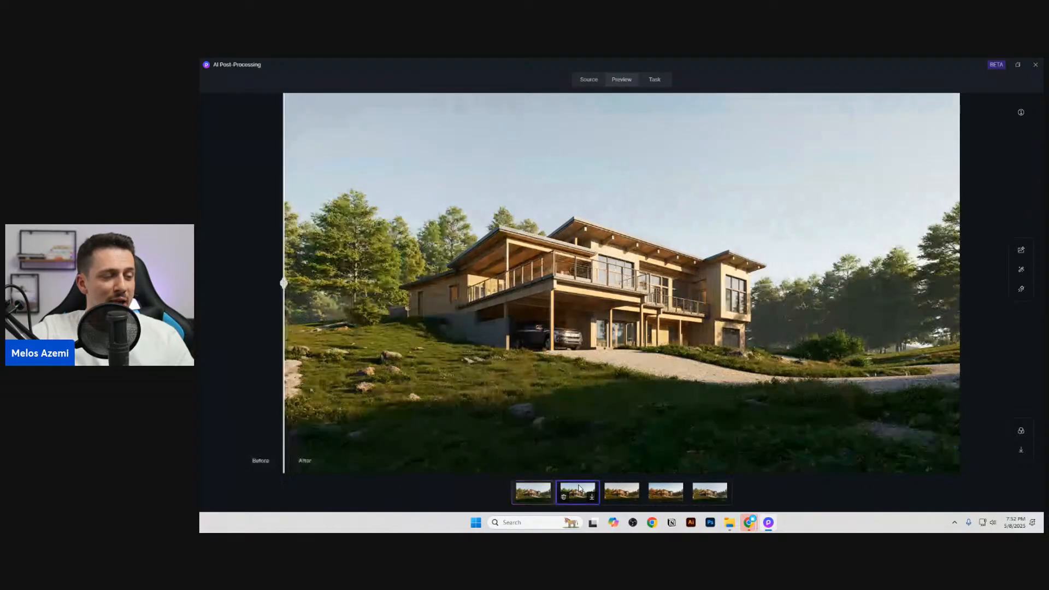
# Step: Compare the exterior style variant with its original, reopen AI Post-Processing, review the Interior render, and return to the exterior render's first green variant
pyautogui.moveTo(285, 331); pyautogui.dragTo(201, 344)
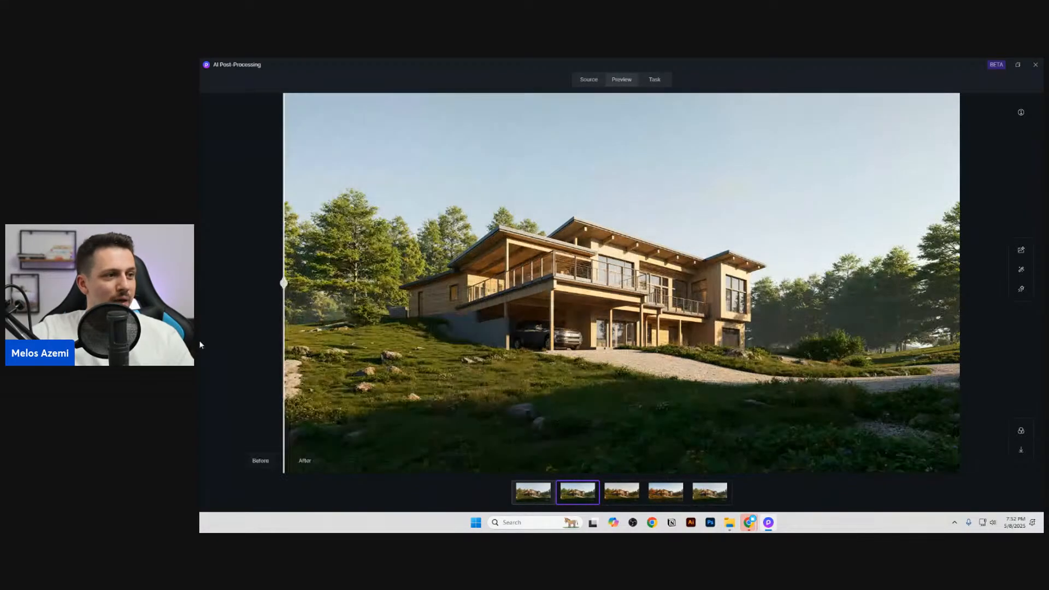
pyautogui.press('Escape')
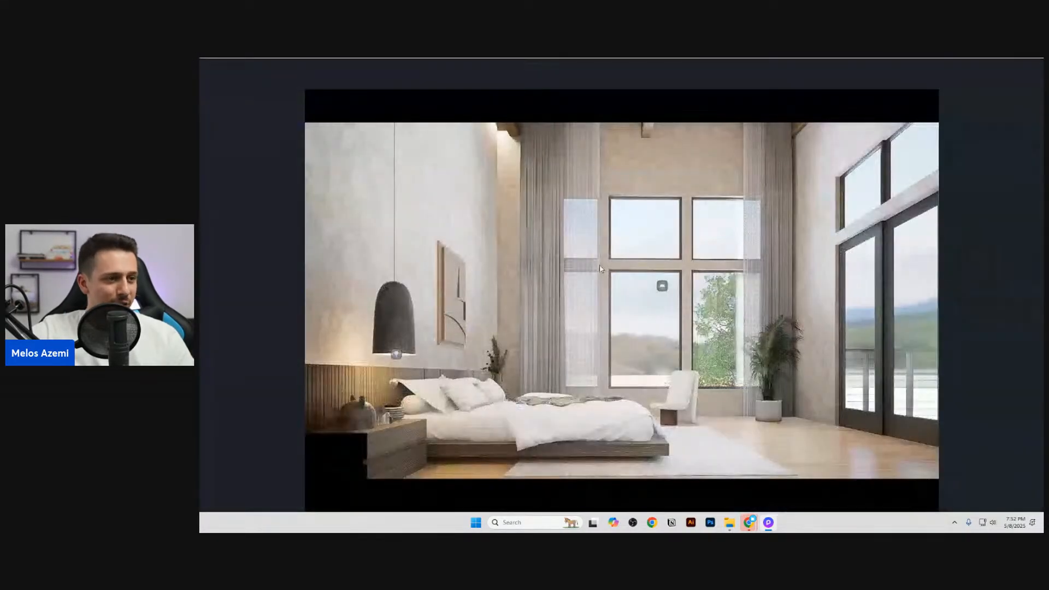
pyautogui.click(958, 80)
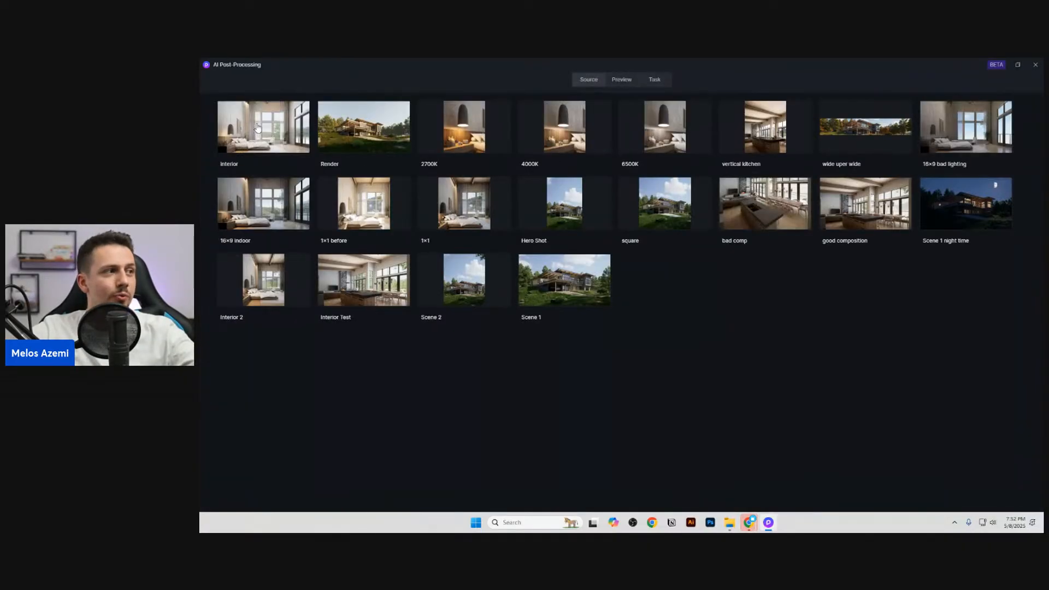
pyautogui.click(263, 131)
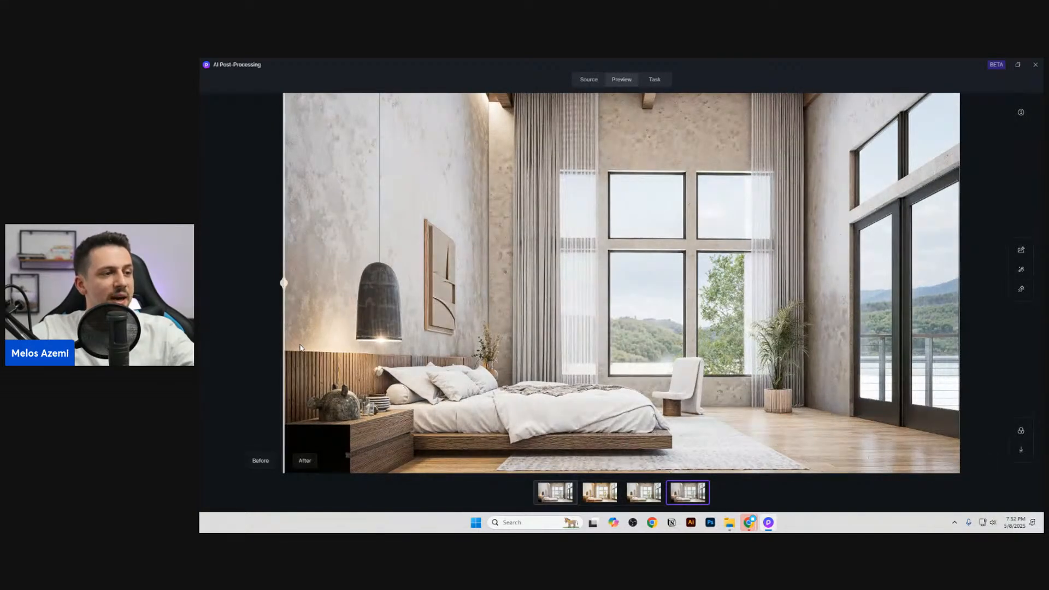
pyautogui.click(589, 80)
pyautogui.click(336, 135)
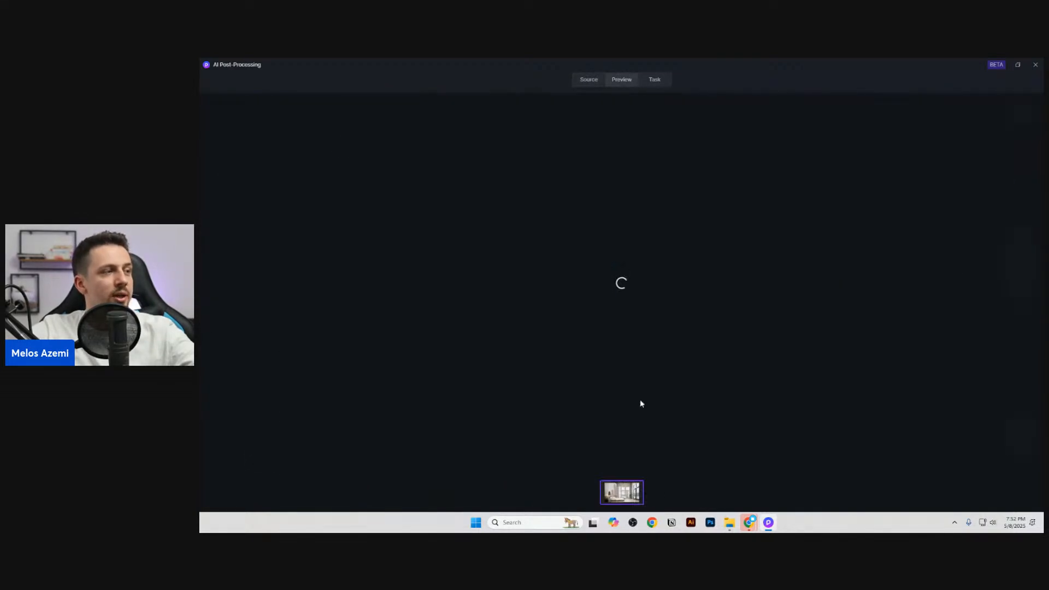
pyautogui.click(579, 490)
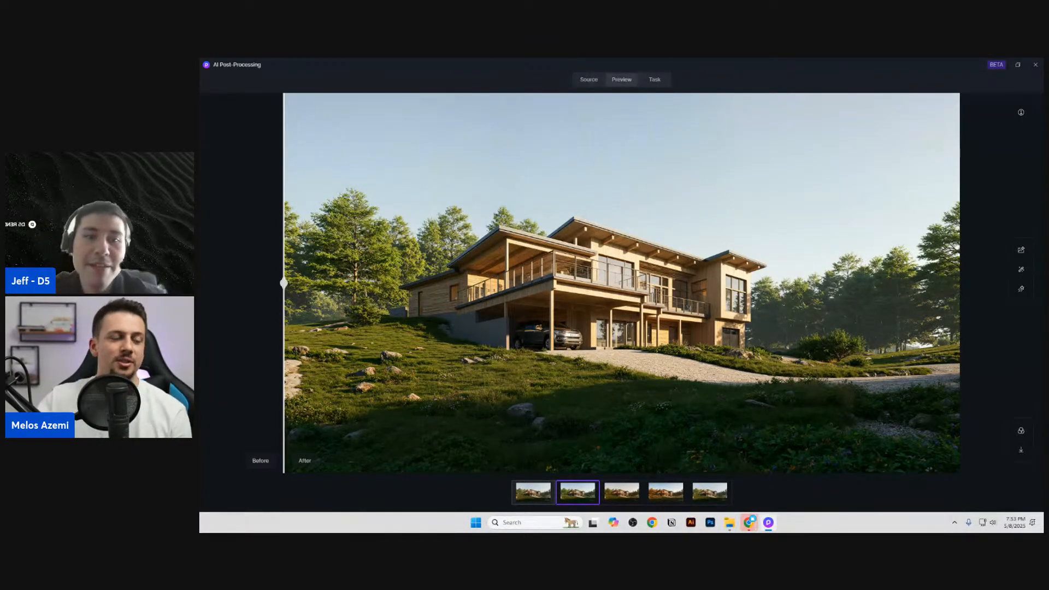
# Step: Close AI Post-Processing, load the Exterior scene, search the objects for "plane", and hide the Plane that is still visible
pyautogui.click(1035, 66)
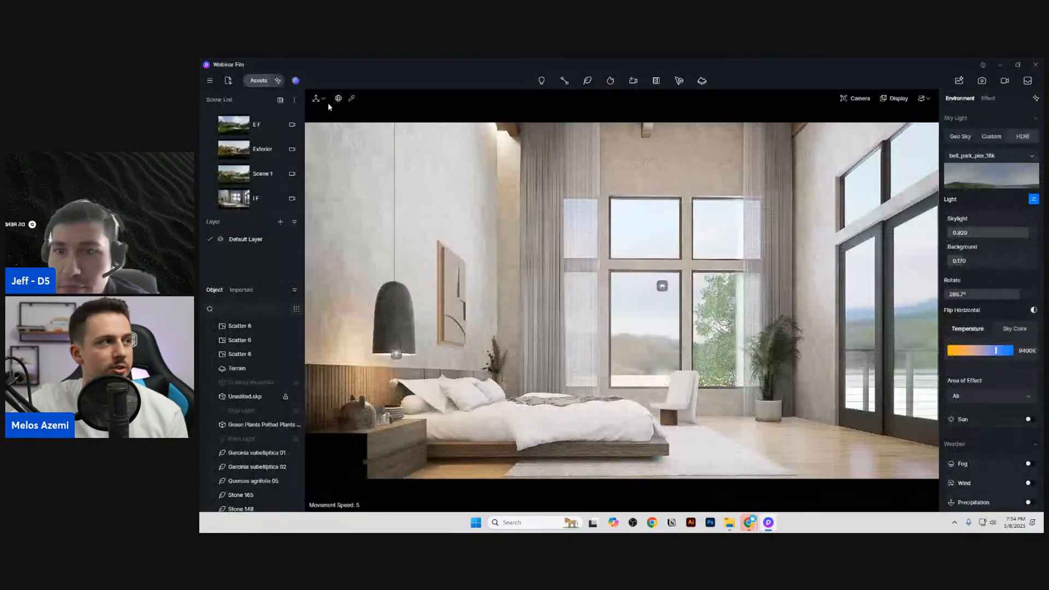
pyautogui.click(263, 153)
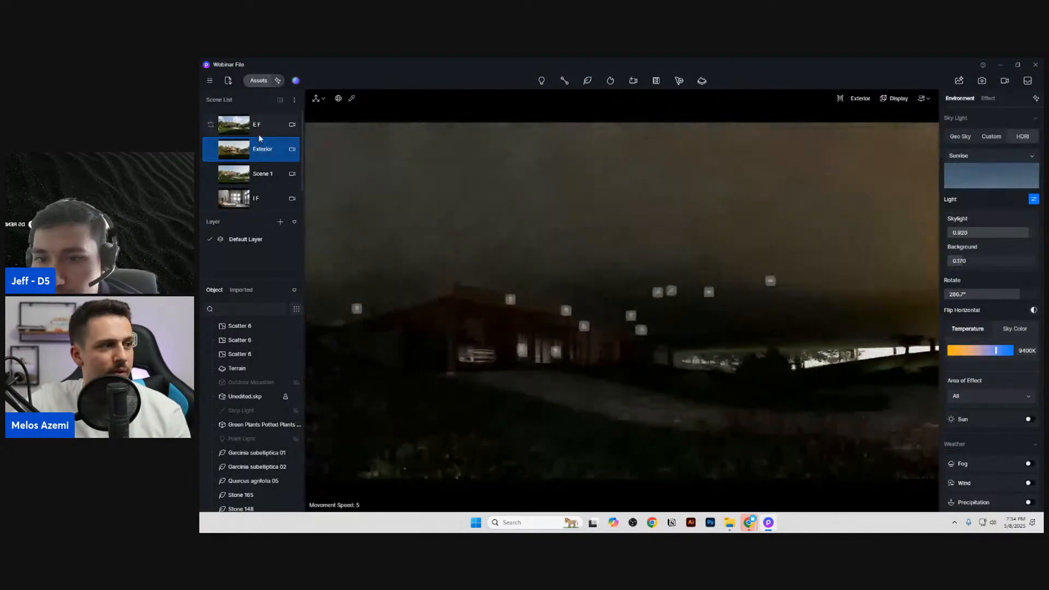
pyautogui.click(270, 309)
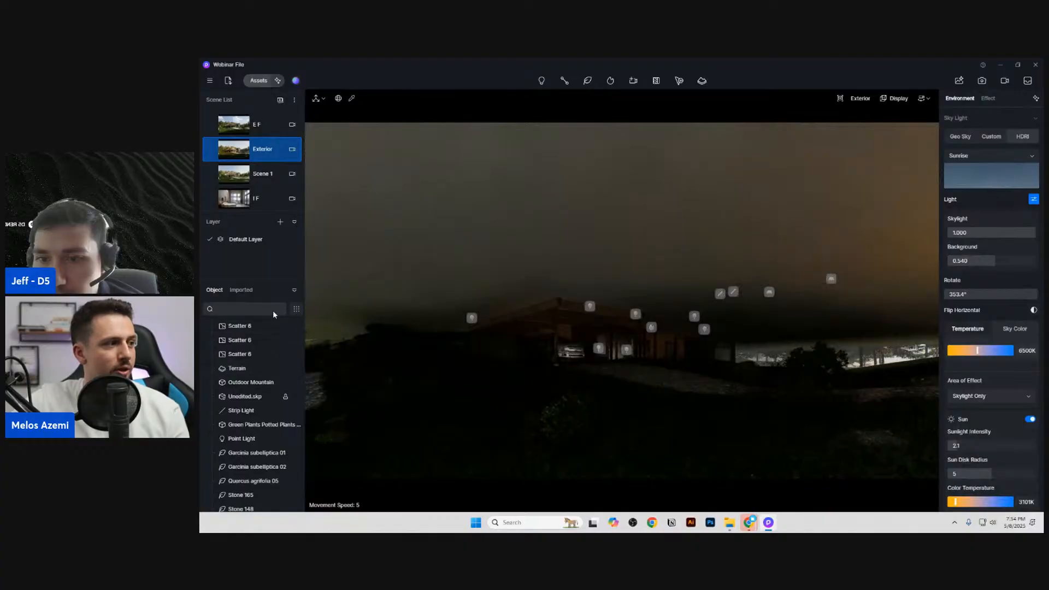
pyautogui.write('plane')
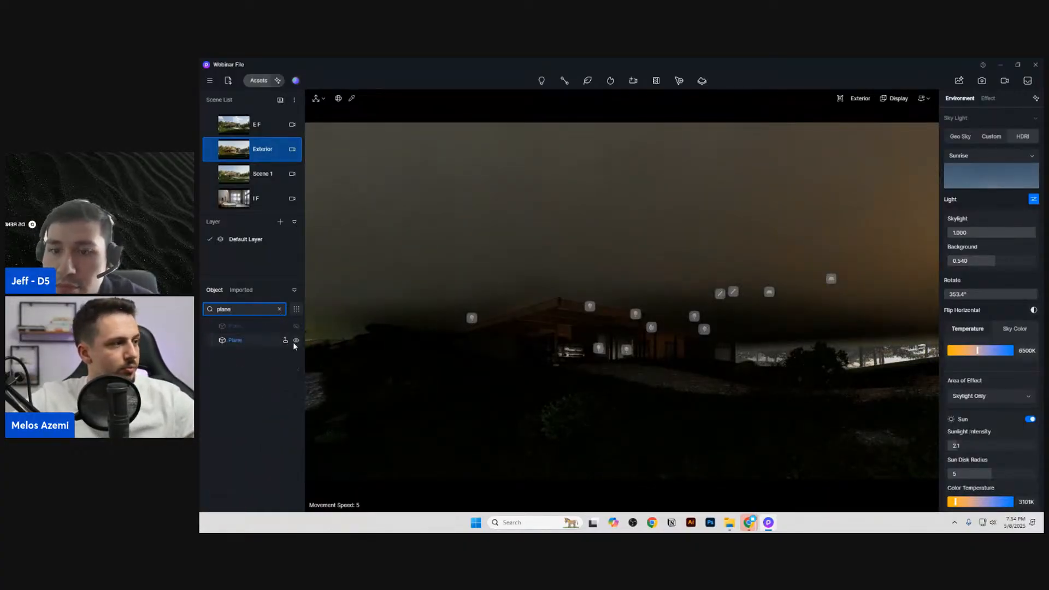
pyautogui.click(295, 340)
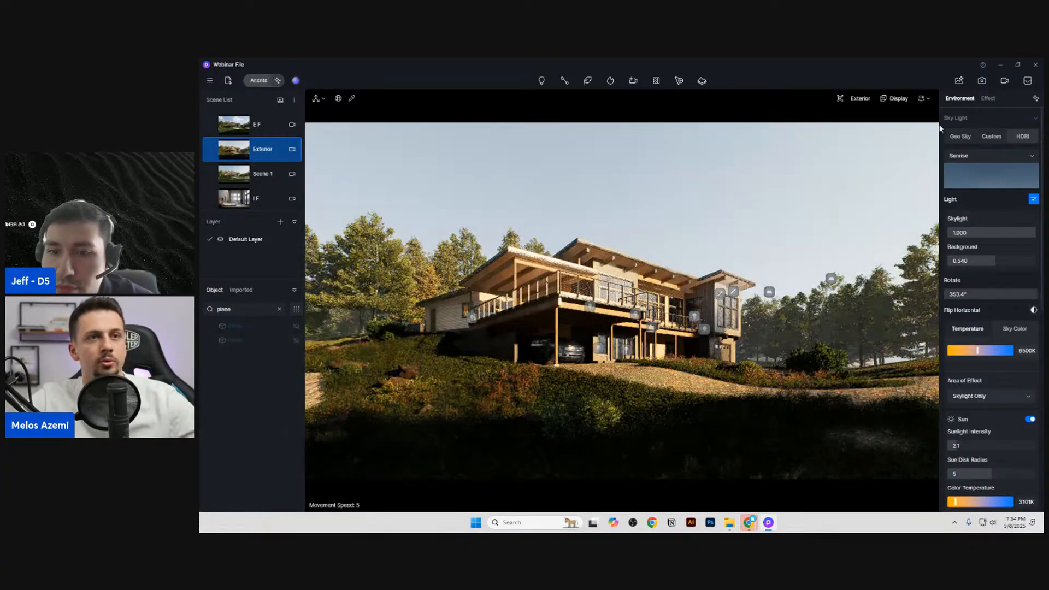
# Step: Enable precipitation in the Exterior scene's weather settings and switch it fully from rain to snow
pyautogui.scroll(-8, 1008, 450)
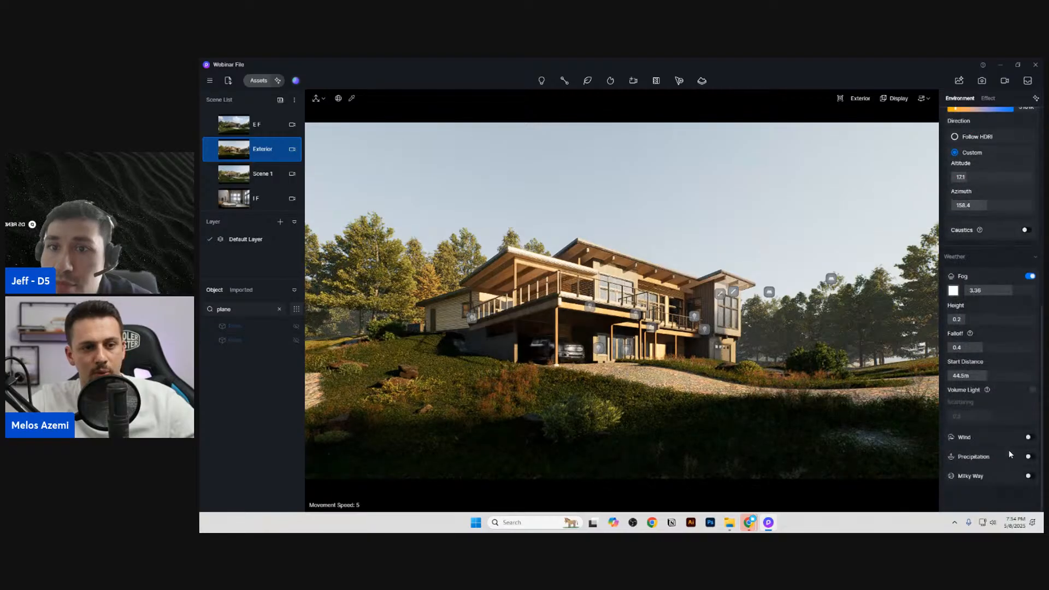
pyautogui.click(1029, 456)
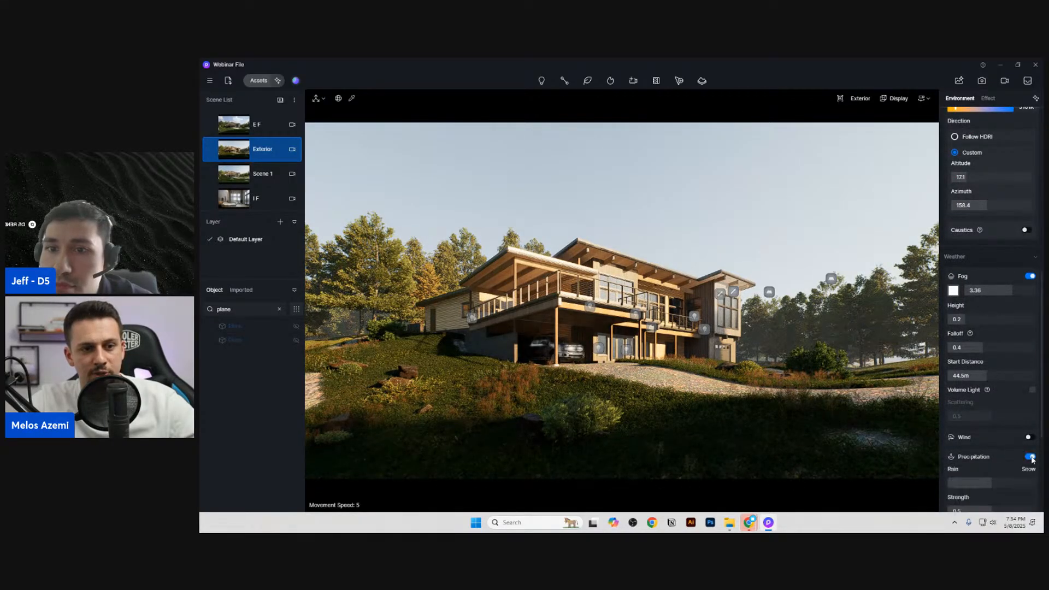
pyautogui.scroll(-1, 1024, 459)
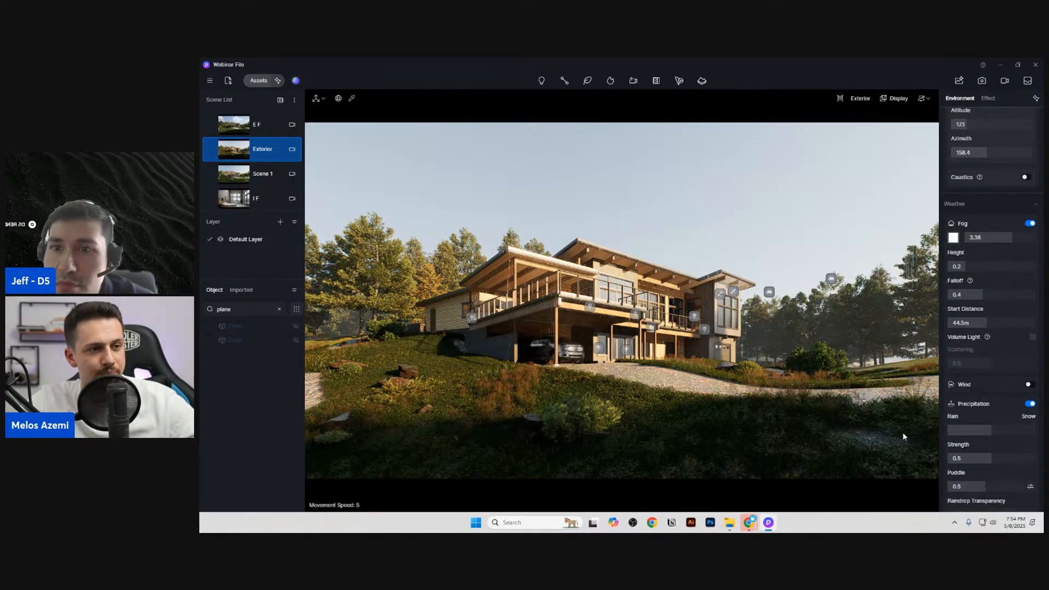
pyautogui.scroll(-1, 978, 458)
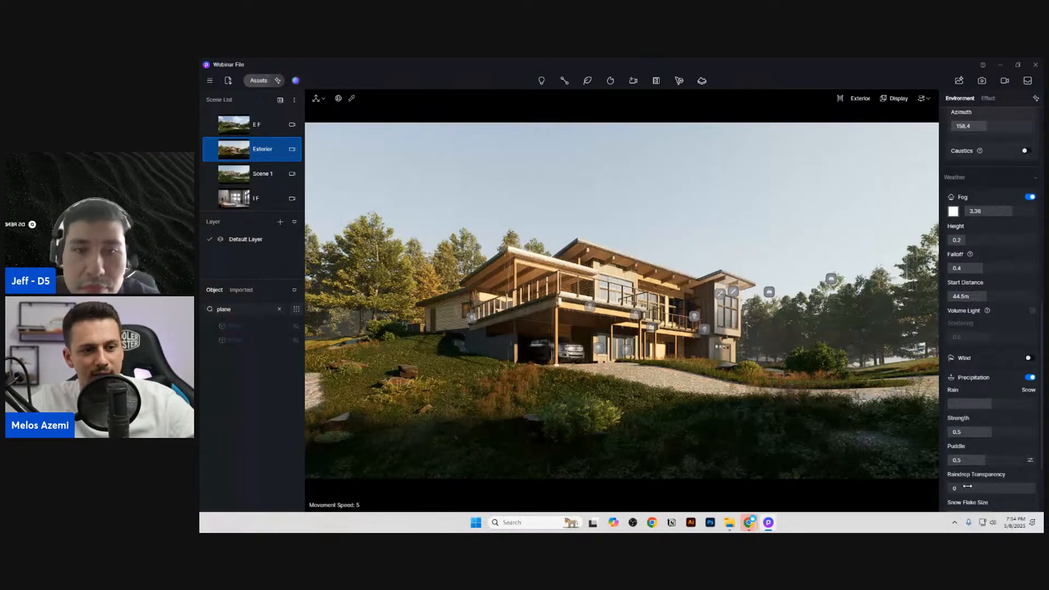
pyautogui.click(1013, 403)
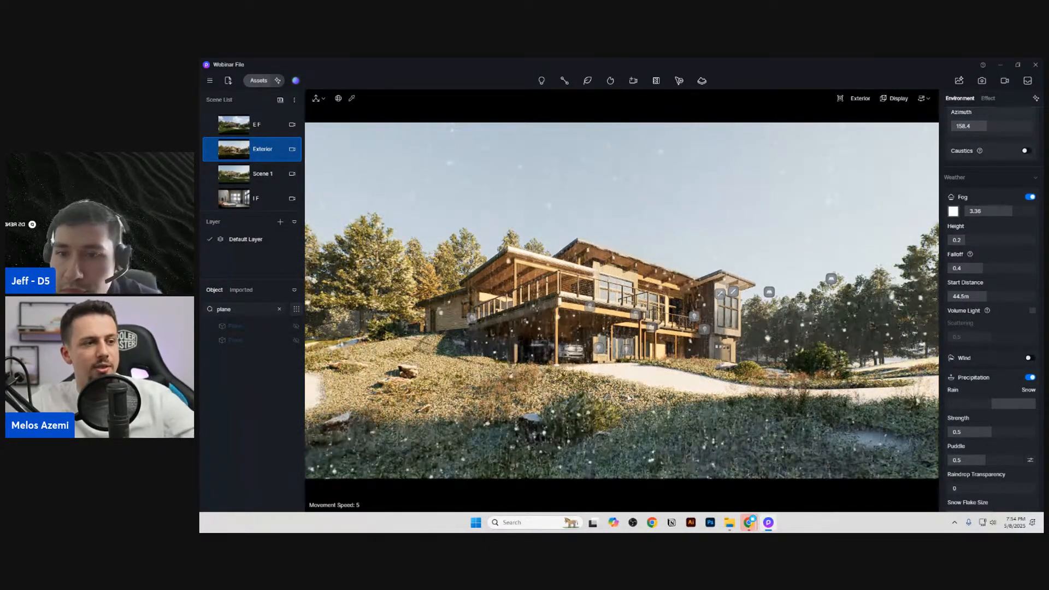
# Step: Lower the post-processing exposure to -0.27 and preview the snowy exterior in image render mode
pyautogui.click(987, 99)
pyautogui.moveTo(992, 241); pyautogui.dragTo(986, 241)
pyautogui.click(981, 80)
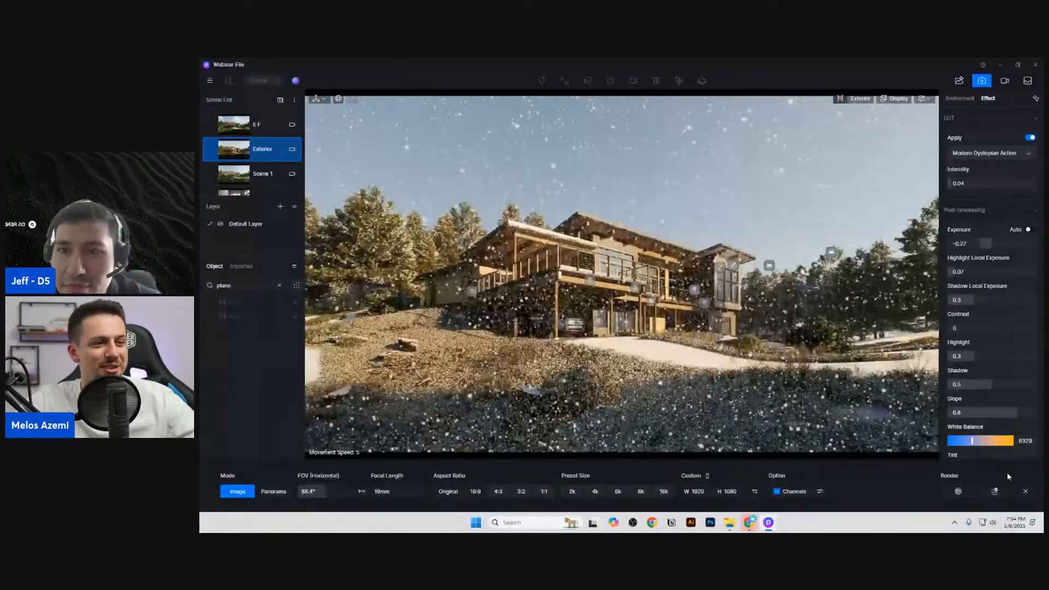
pyautogui.click(978, 83)
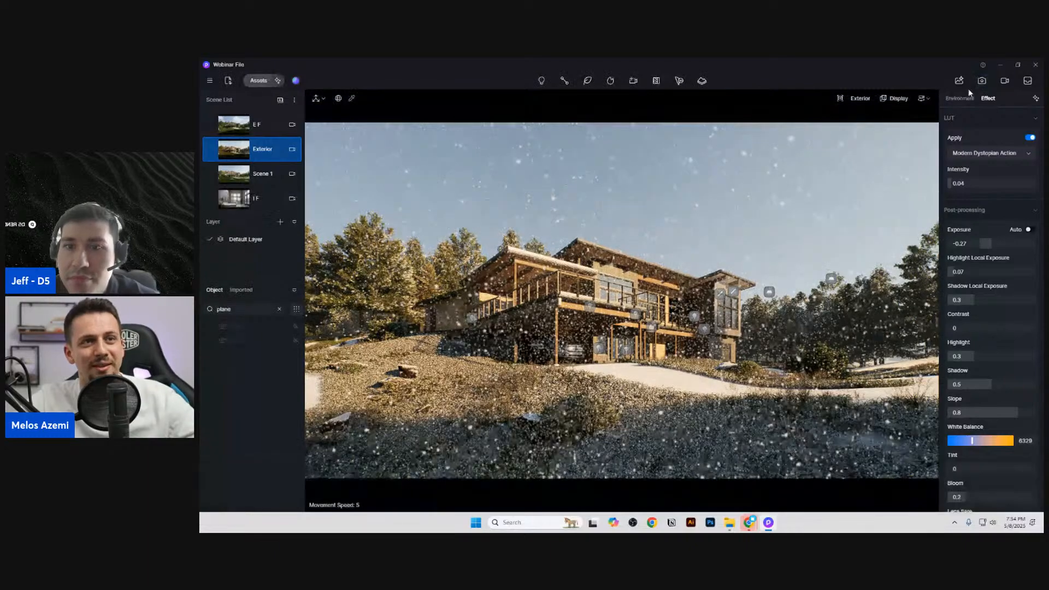
# Step: Set the snow strength to 0.79 and the snow flake size to 0.14, and preview the snowfall in image render mode
pyautogui.click(968, 98)
pyautogui.scroll(-1, 995, 412)
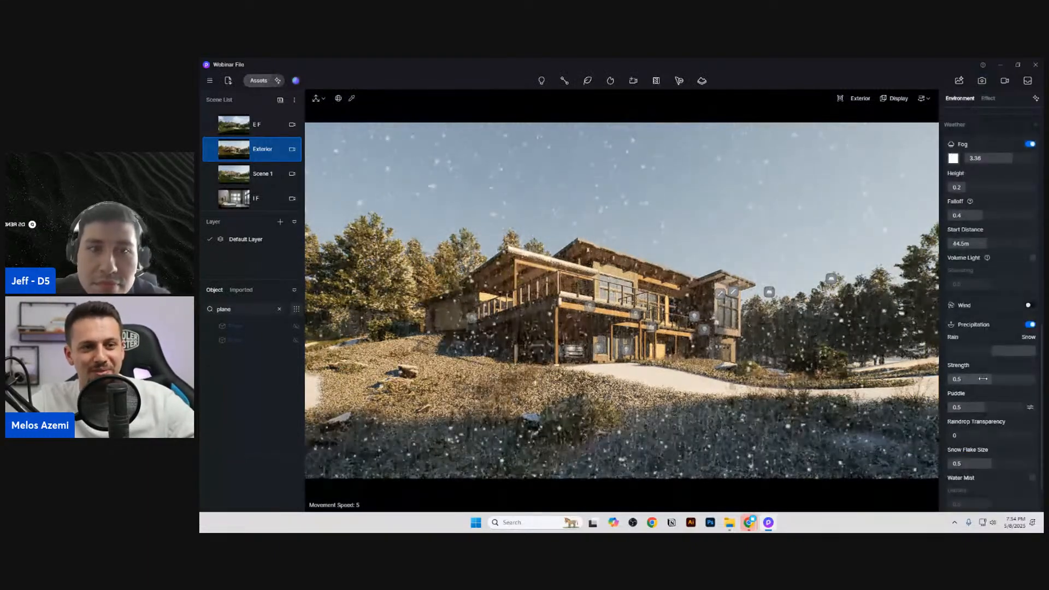
pyautogui.moveTo(974, 466); pyautogui.dragTo(965, 466)
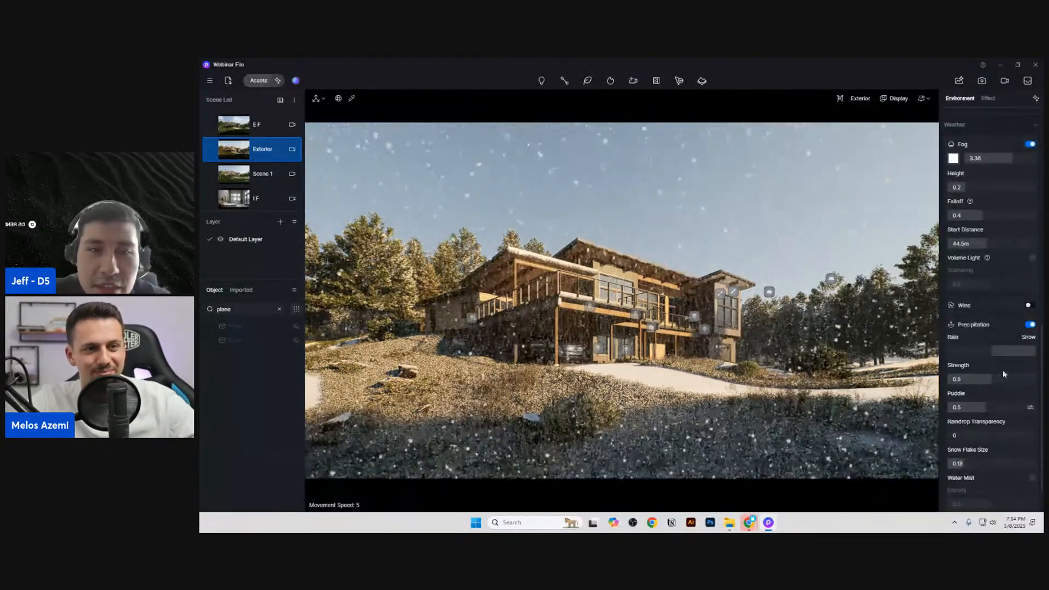
pyautogui.moveTo(992, 379); pyautogui.dragTo(1017, 380)
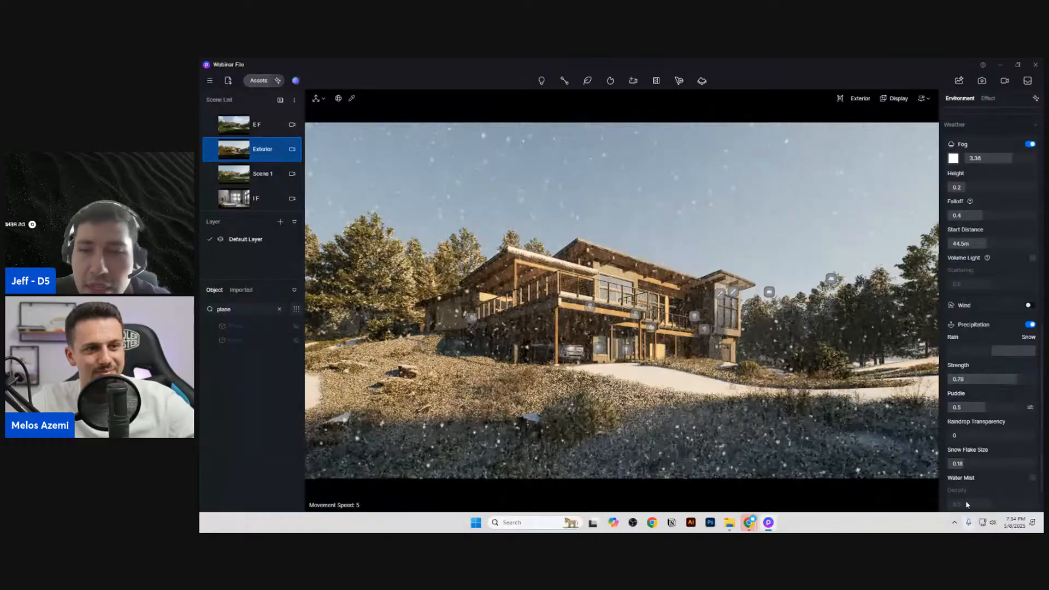
pyautogui.moveTo(956, 464); pyautogui.dragTo(953, 463)
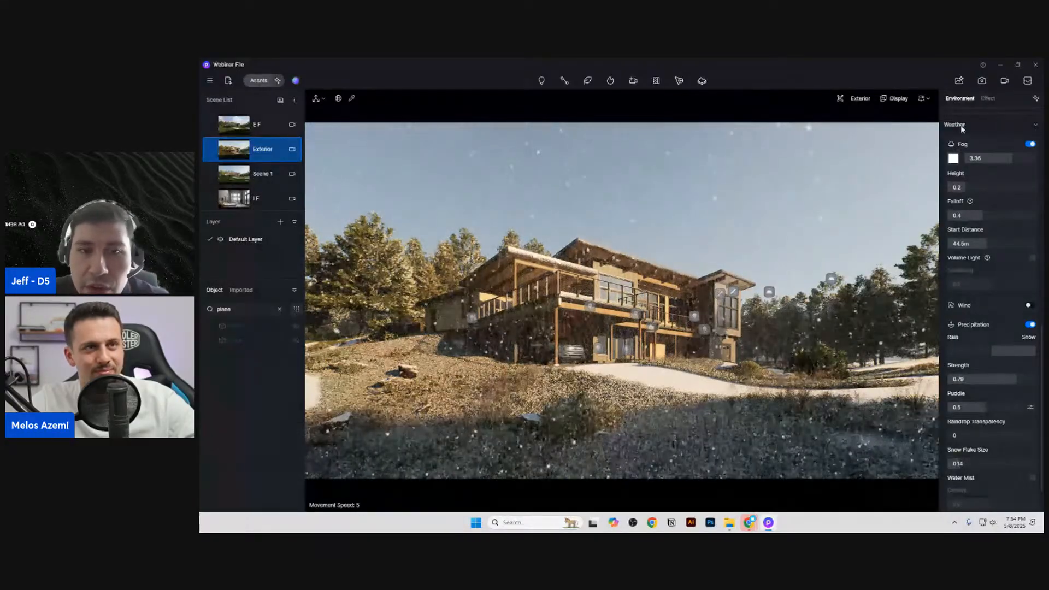
pyautogui.click(981, 80)
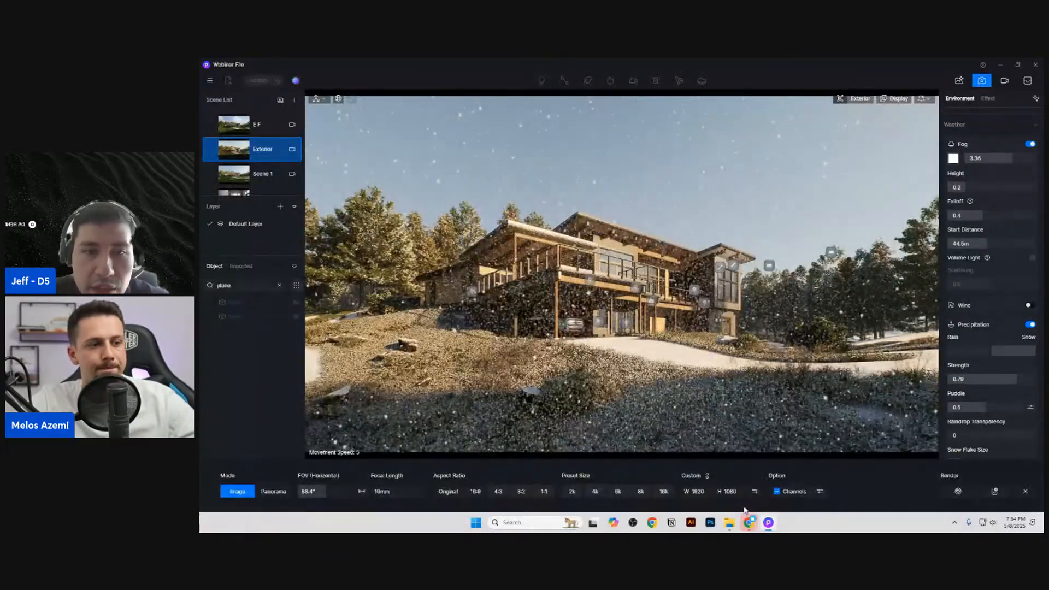
pyautogui.click(981, 81)
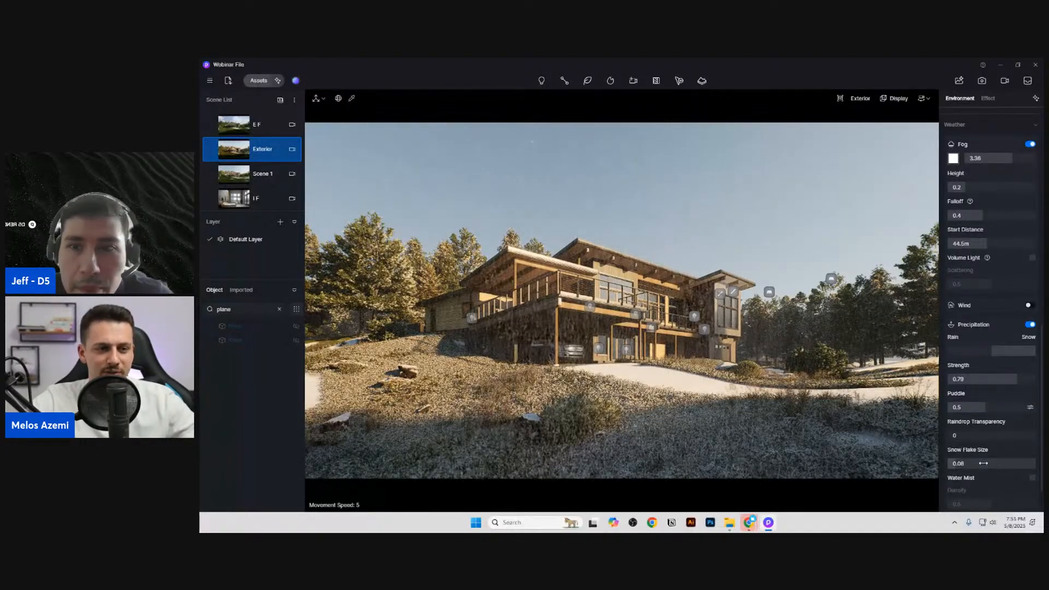
# Step: Reduce the precipitation strength to 0.17, set the snow flake size to 0.17, and open image render mode to preview it
pyautogui.moveTo(983, 463); pyautogui.dragTo(968, 463)
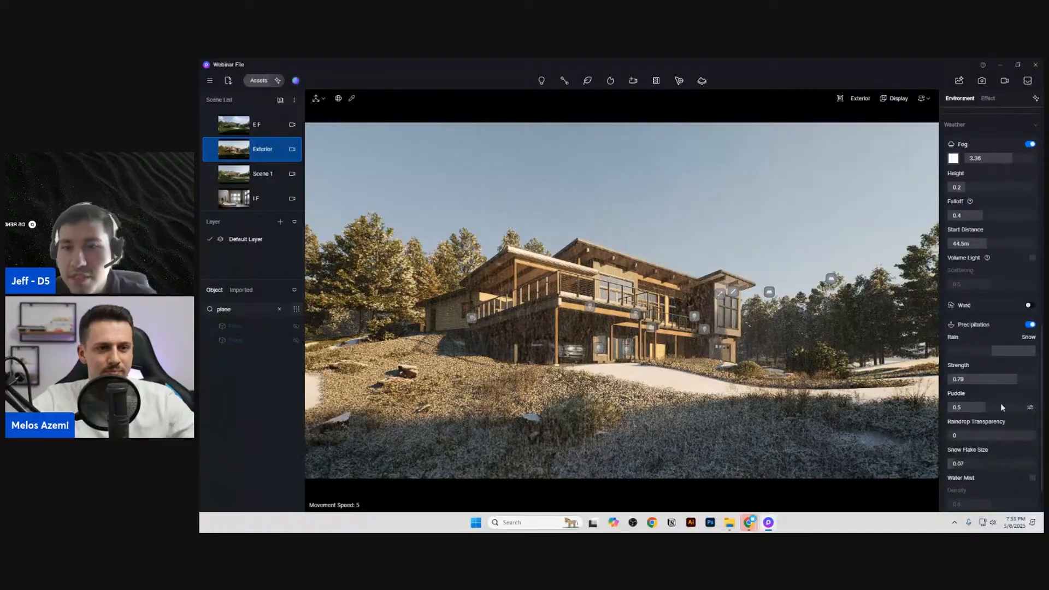
pyautogui.moveTo(1006, 379); pyautogui.dragTo(957, 380)
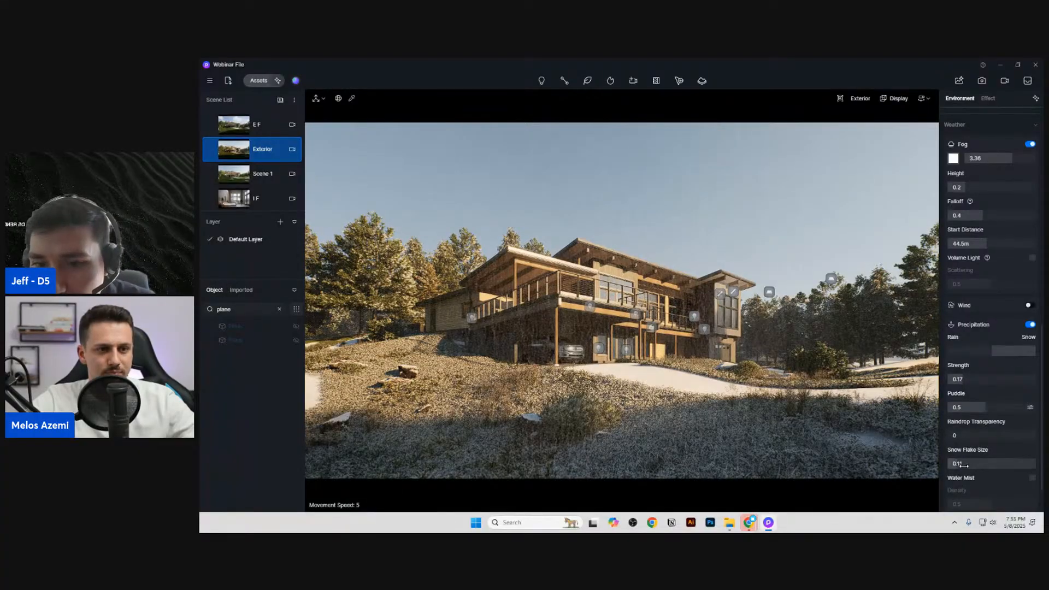
pyautogui.moveTo(963, 463); pyautogui.dragTo(972, 465)
pyautogui.click(980, 81)
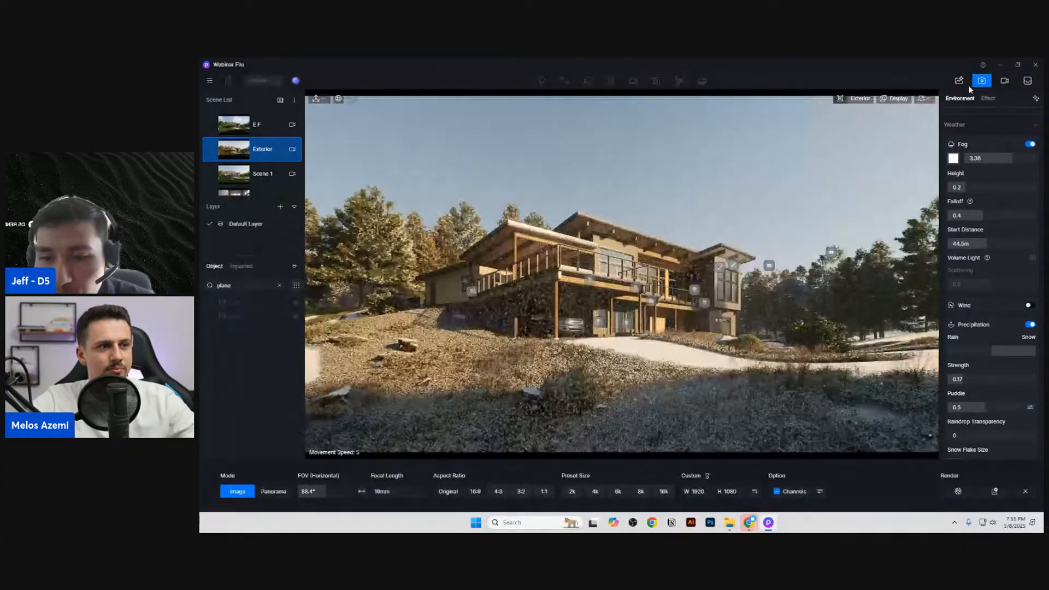
# Step: Try a sunlight intensity of 0.3, set it to 0.8 instead, and leave image render mode
pyautogui.scroll(4, 1001, 144)
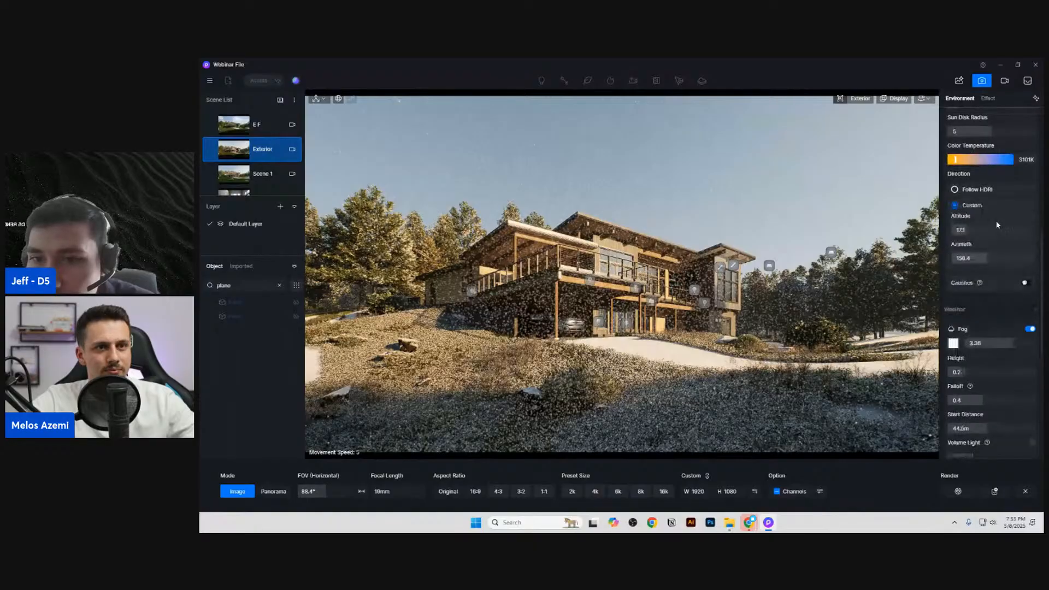
pyautogui.scroll(3, 985, 225)
pyautogui.click(979, 260)
pyautogui.write('.3')
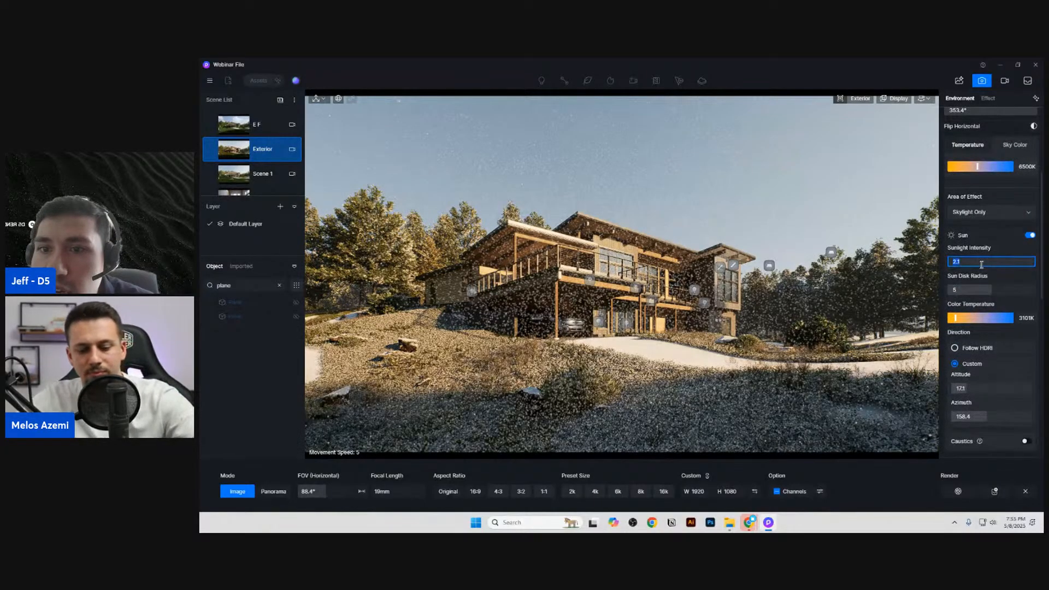
pyautogui.press('Return')
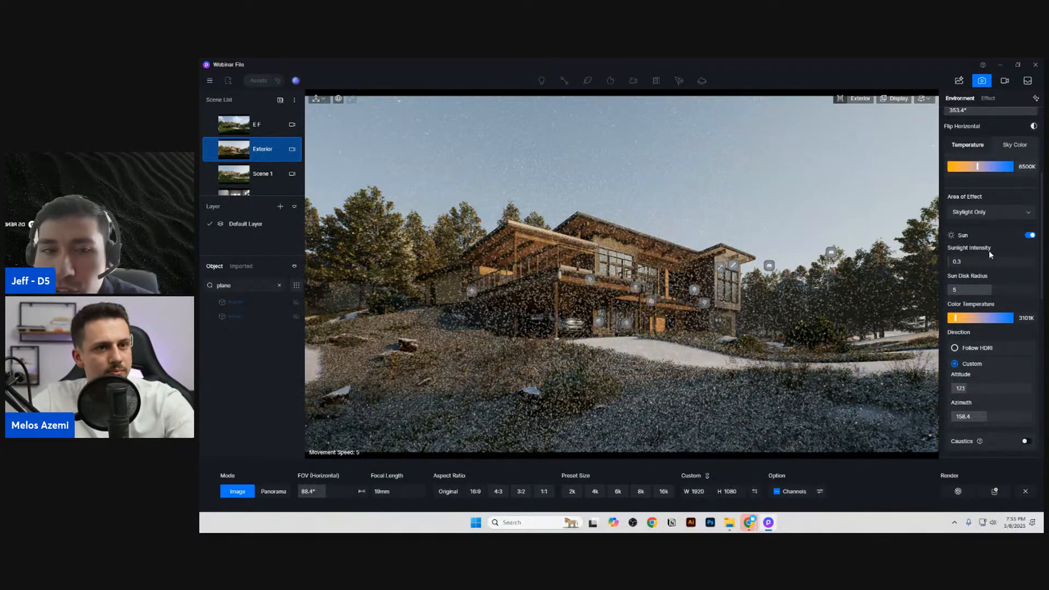
pyautogui.click(989, 260)
pyautogui.write('.8')
pyautogui.press('Return')
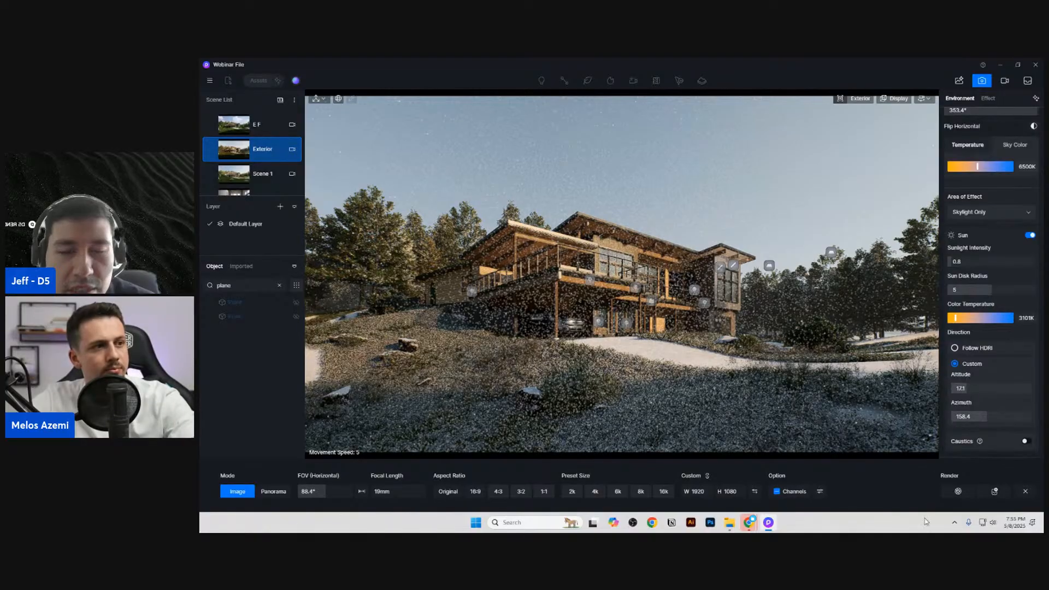
pyautogui.click(981, 80)
# Step: Set the snow flake size to 0.1 in the precipitation settings
pyautogui.scroll(-4, 1015, 421)
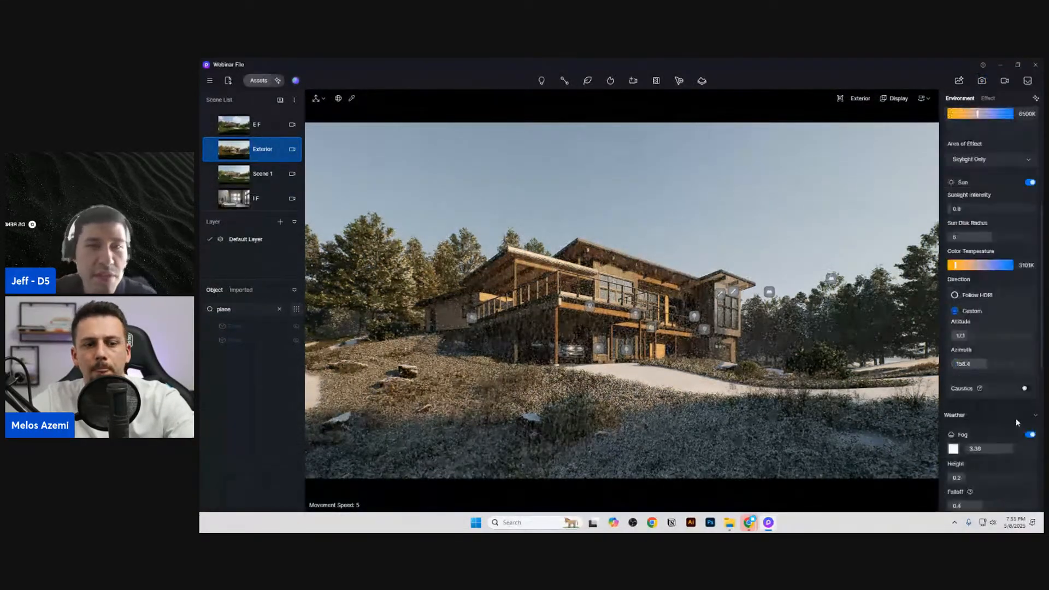
pyautogui.scroll(-5, 1011, 421)
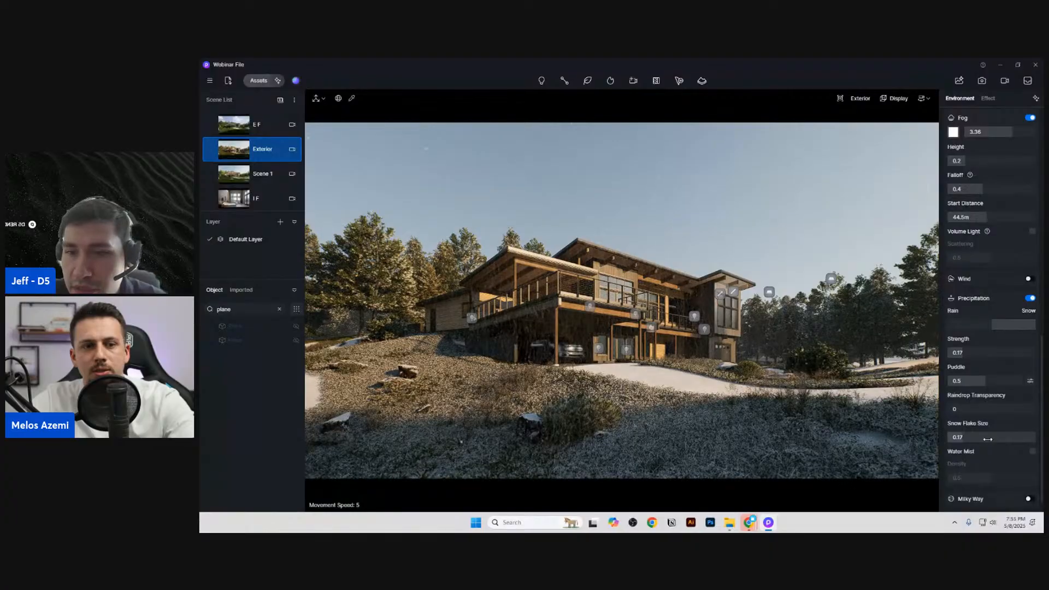
pyautogui.click(988, 437)
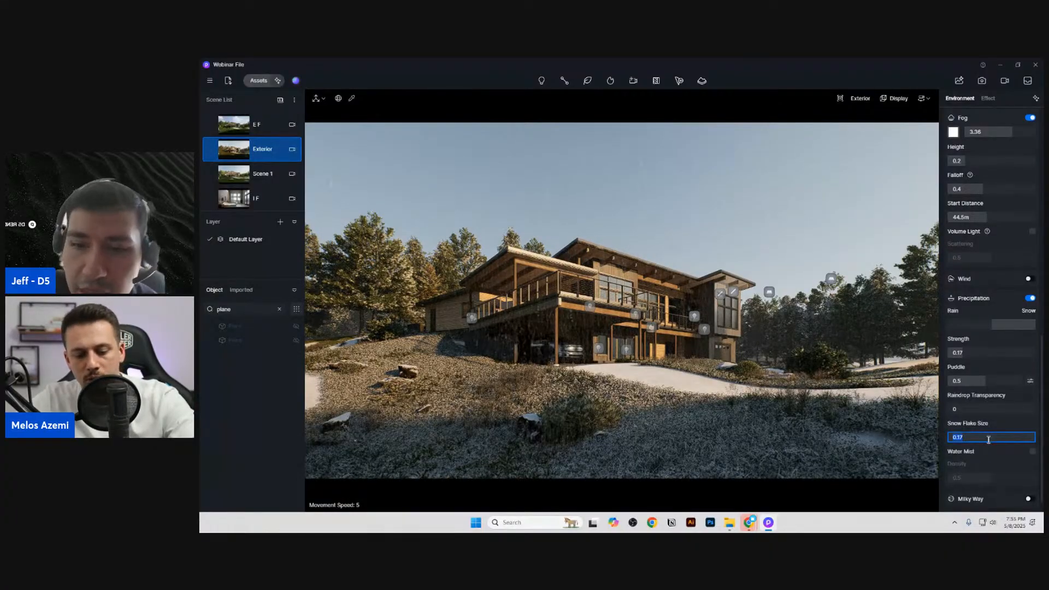
pyautogui.write('0.1')
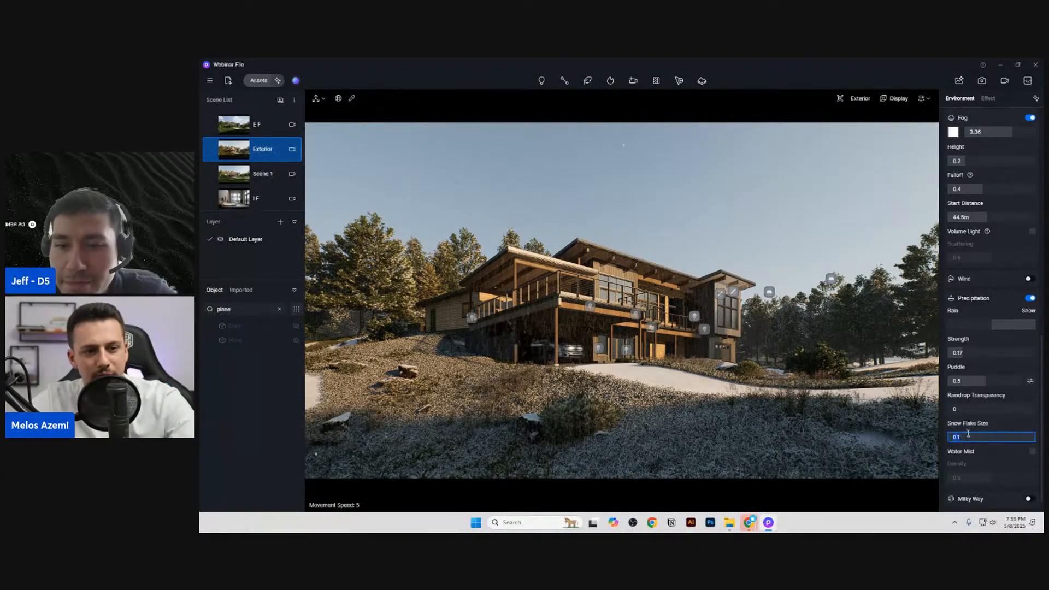
# Step: Set the snow flake size to 0.08 and save the snowy exterior view as a new scene
pyautogui.press('Return')
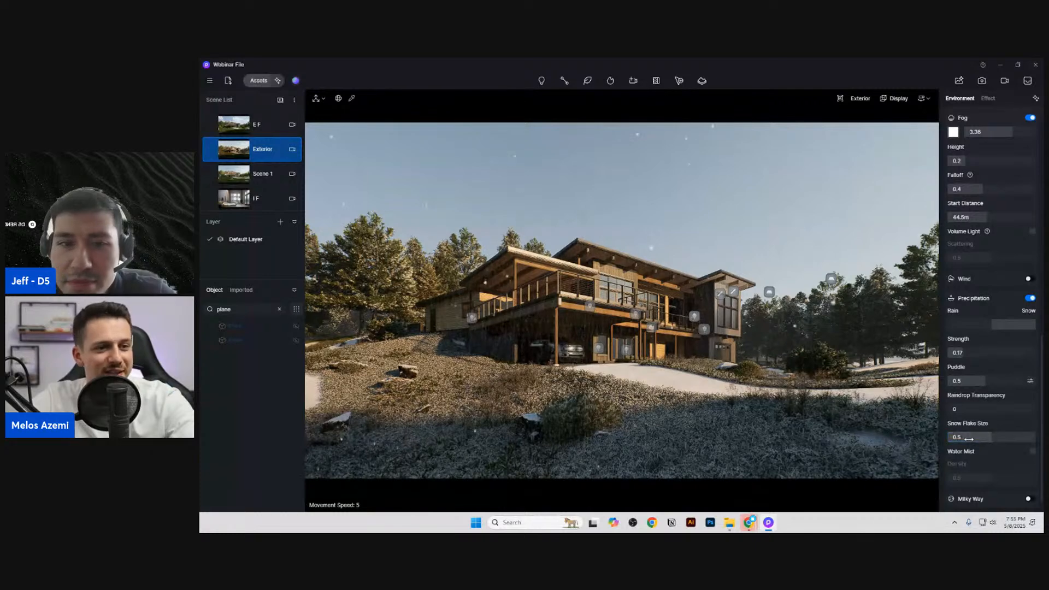
pyautogui.click(988, 438)
pyautogui.press('Return')
pyautogui.moveTo(995, 439); pyautogui.dragTo(959, 443)
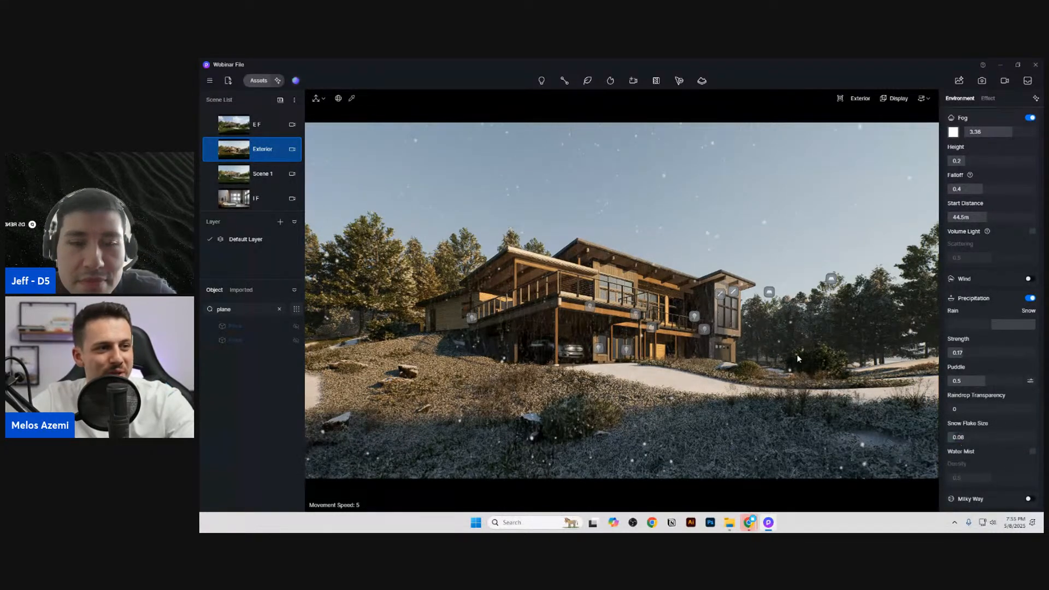
pyautogui.click(279, 100)
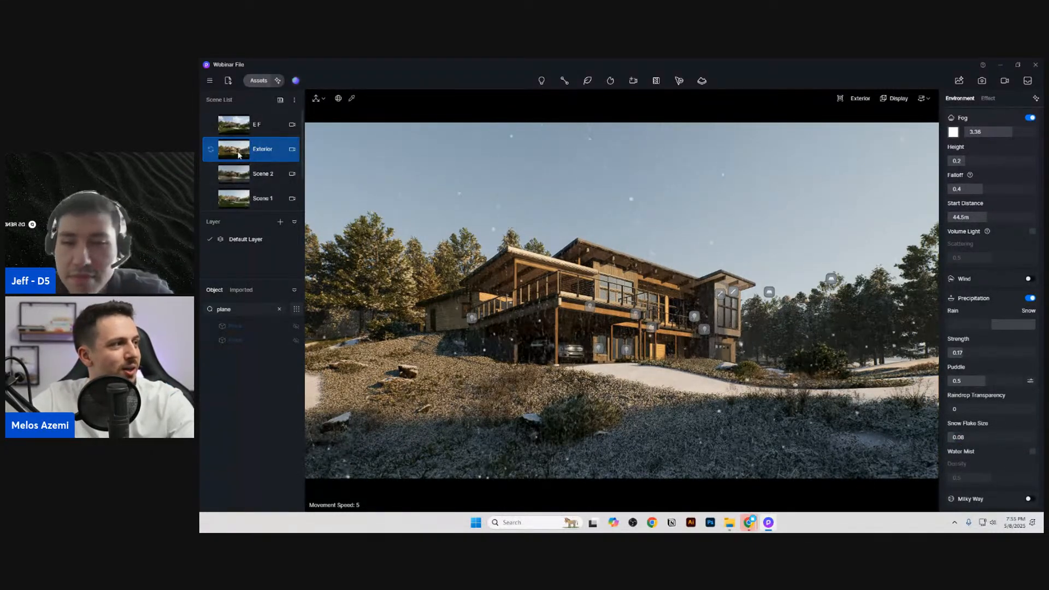
# Step: Switch to the Interior scene and turn on the sun with a custom direction
pyautogui.scroll(-2, 238, 156)
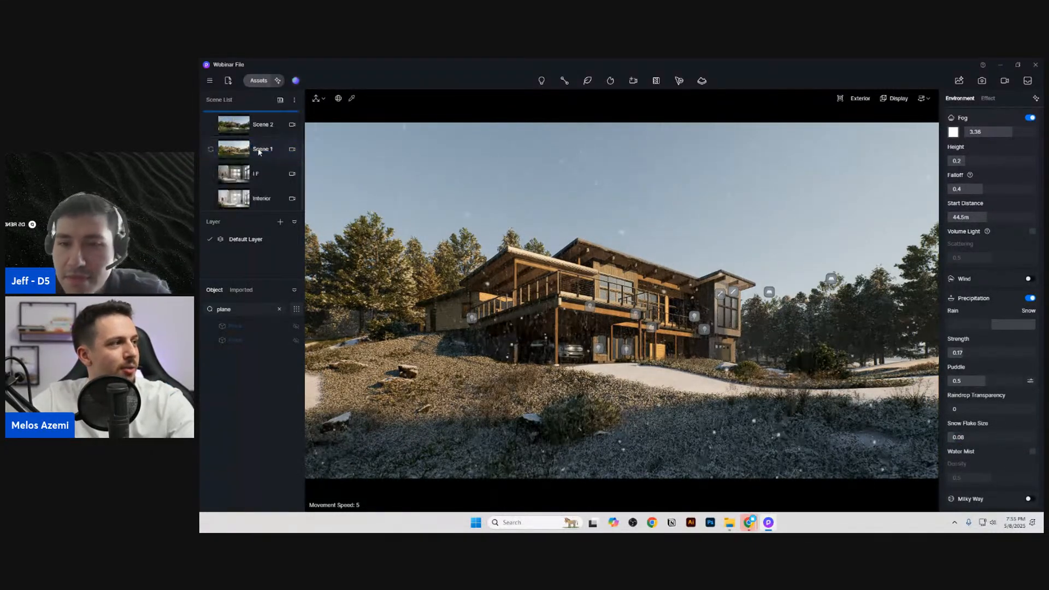
pyautogui.click(262, 198)
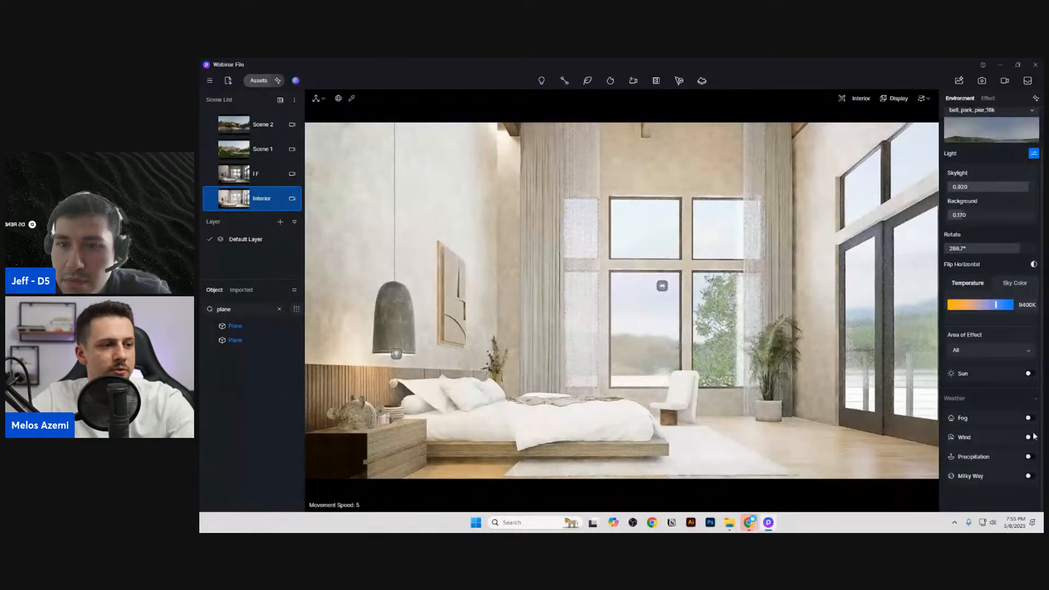
pyautogui.click(1031, 374)
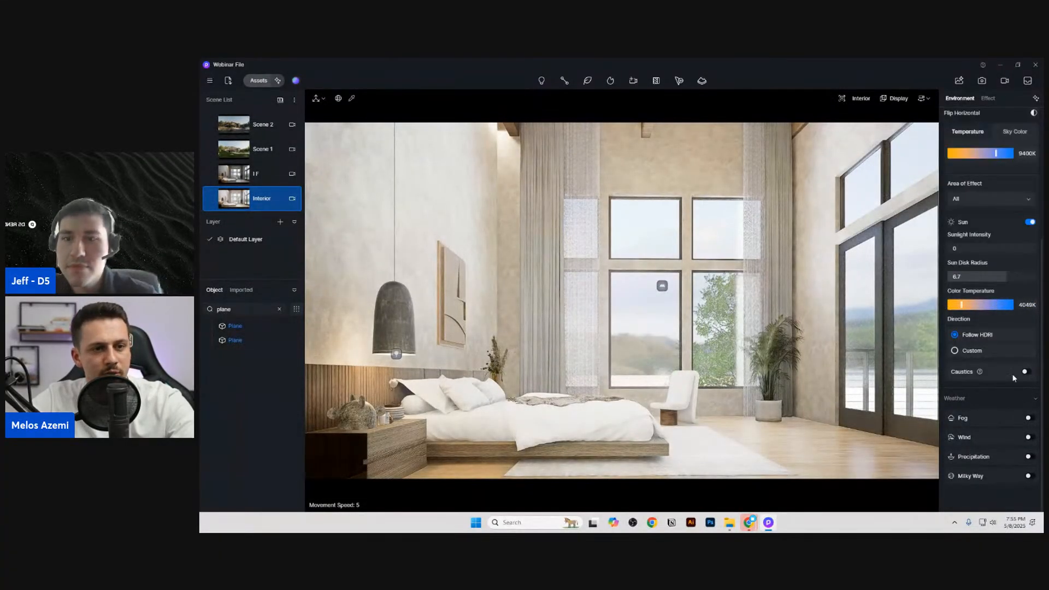
pyautogui.click(972, 350)
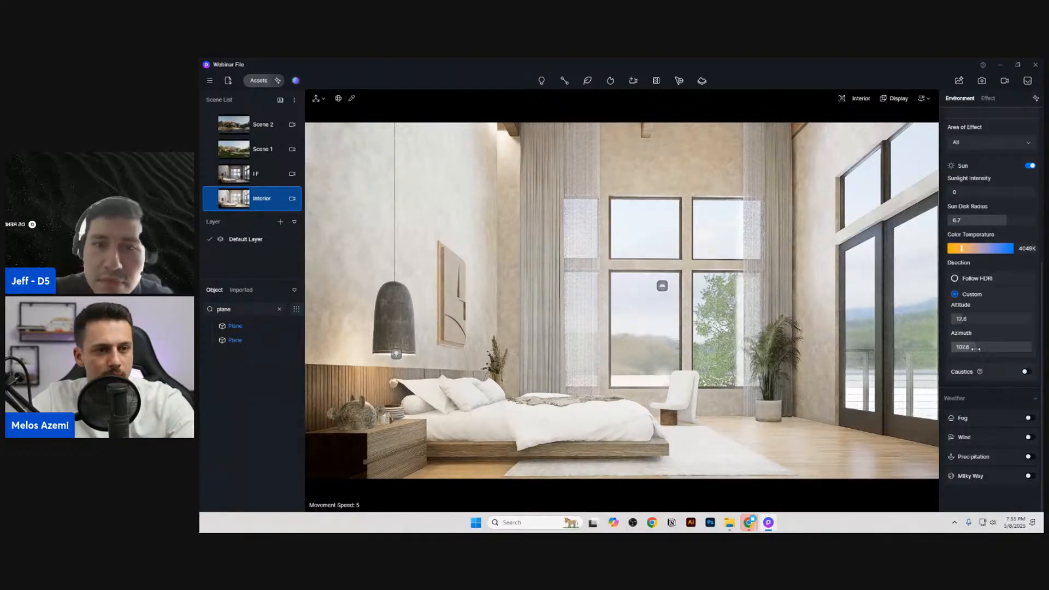
# Step: Set the Interior scene's sunlight intensity to 0.3
pyautogui.click(978, 192)
pyautogui.write('0.3')
pyautogui.press('Return')
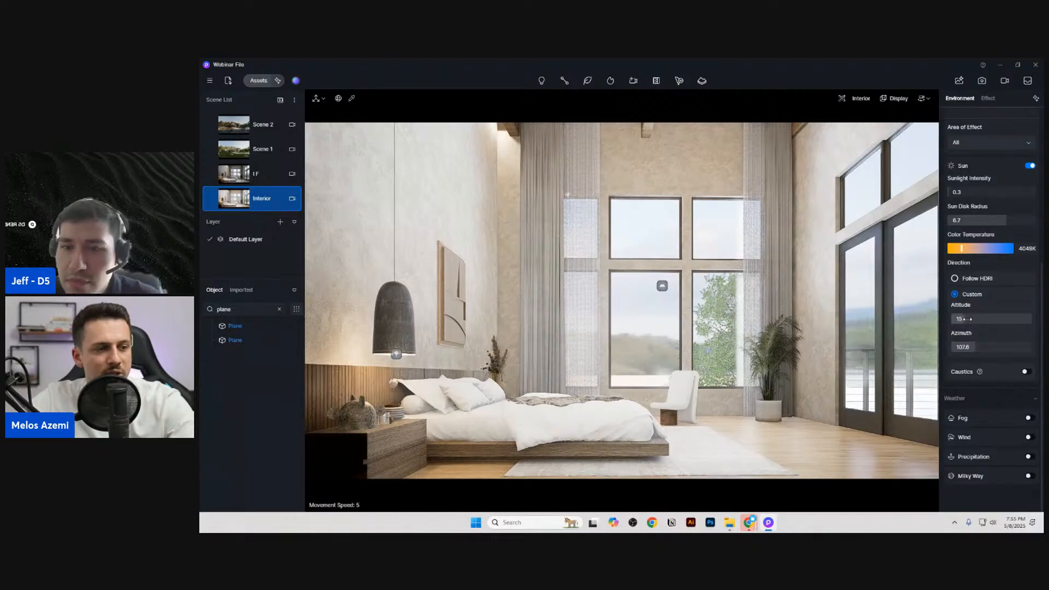
# Step: Aim the interior sun at altitude 23.4 and azimuth 187.8, and set the sun disk radius to 6
pyautogui.moveTo(967, 318); pyautogui.dragTo(1005, 345)
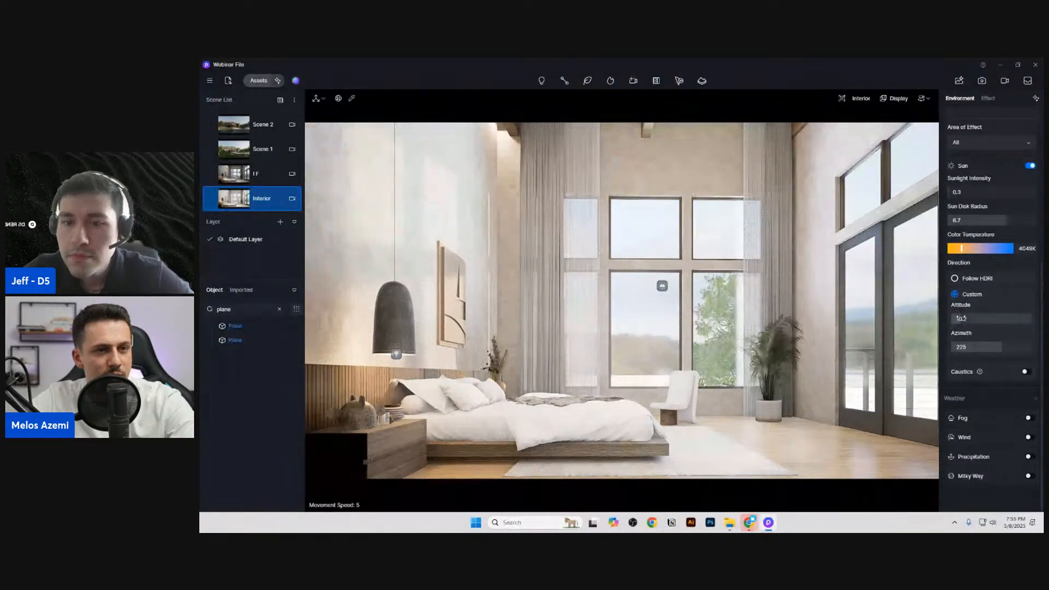
pyautogui.moveTo(972, 320); pyautogui.dragTo(989, 347)
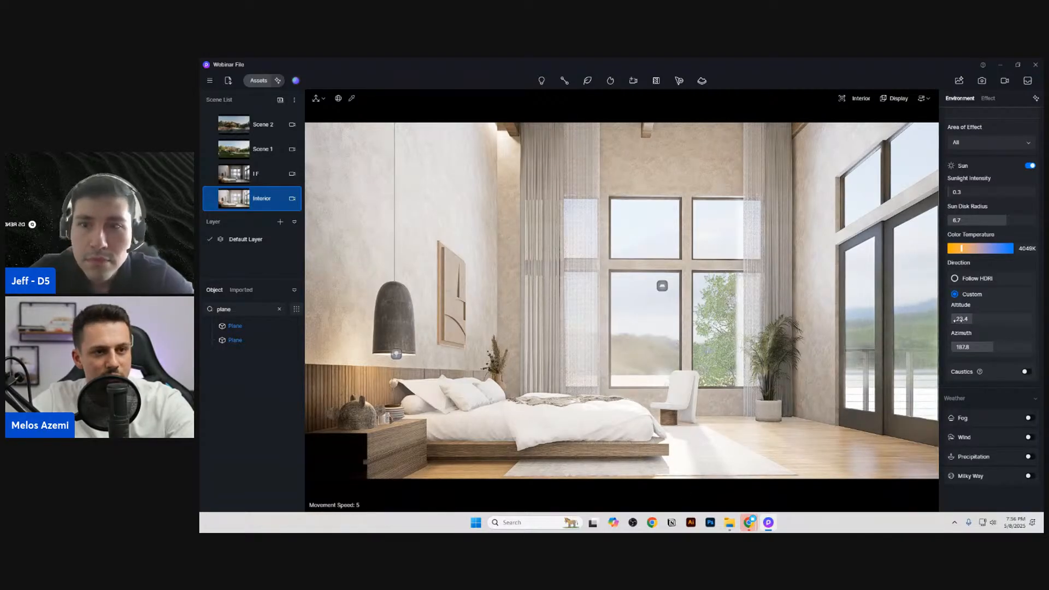
pyautogui.moveTo(1006, 220); pyautogui.dragTo(937, 225)
pyautogui.click(1000, 220)
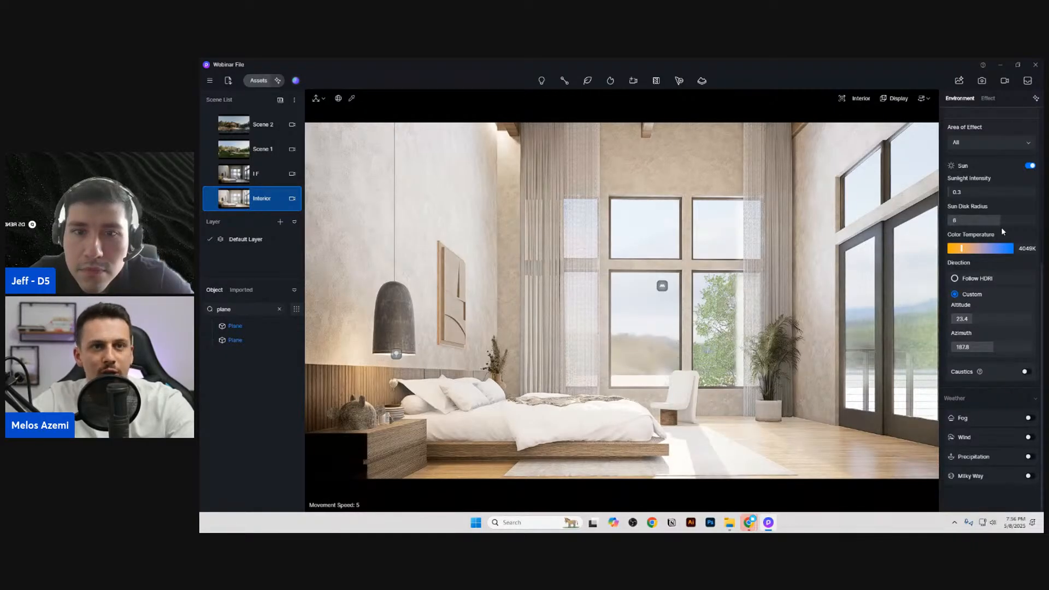